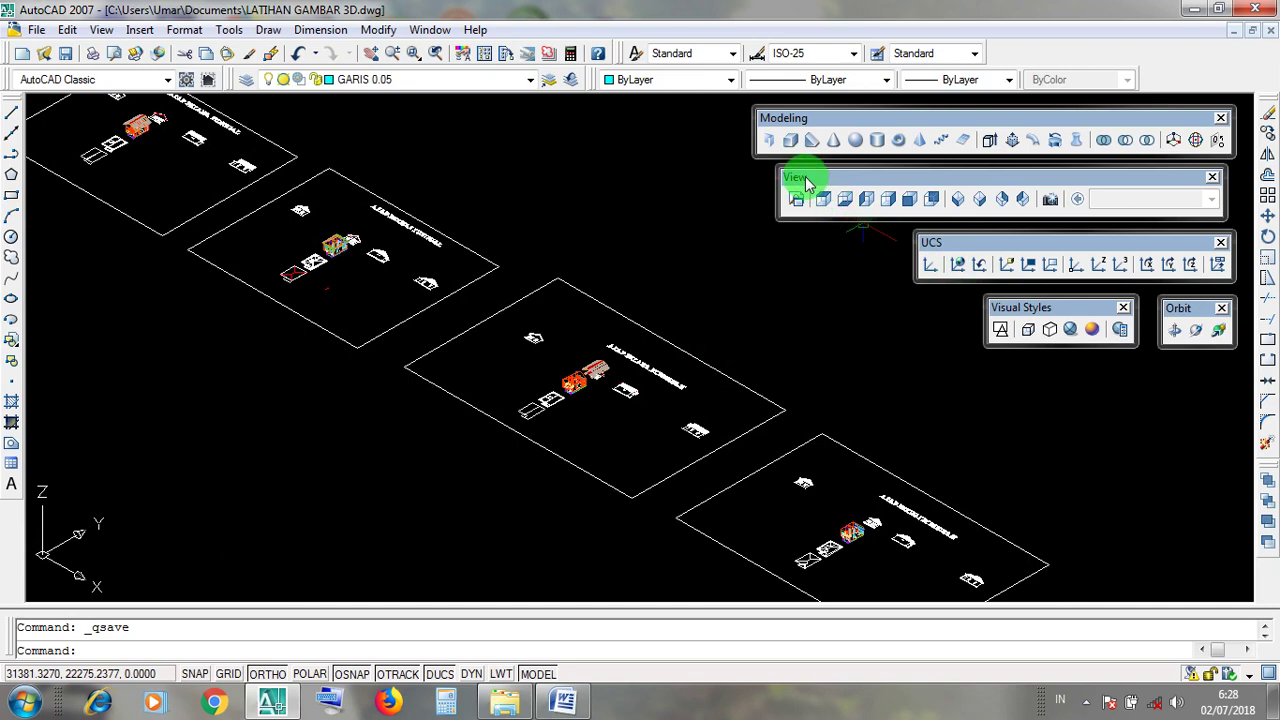
Step: Switch the model view to southeast isometric
{"action": "left_click_drag", "start_coordinate": [806, 178], "coordinate": [806, 177]}
{"action": "left_click", "coordinate": [806, 177]}
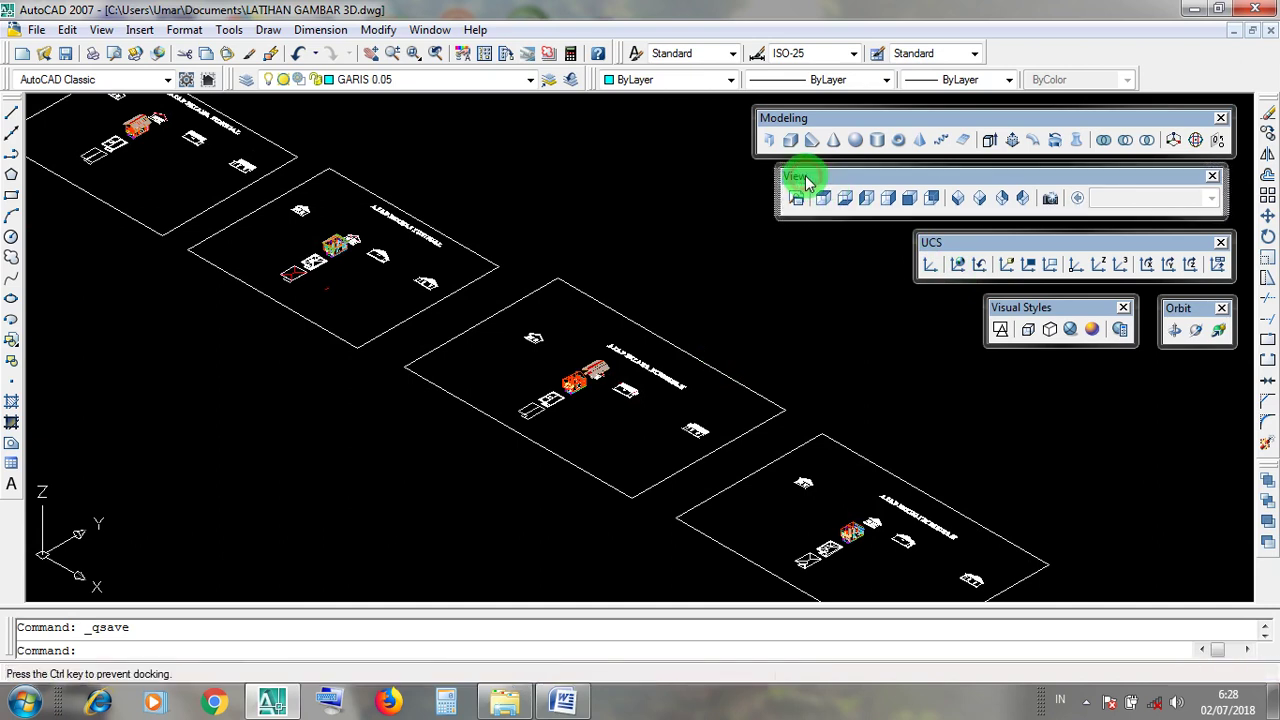
{"action": "left_click", "coordinate": [980, 199]}
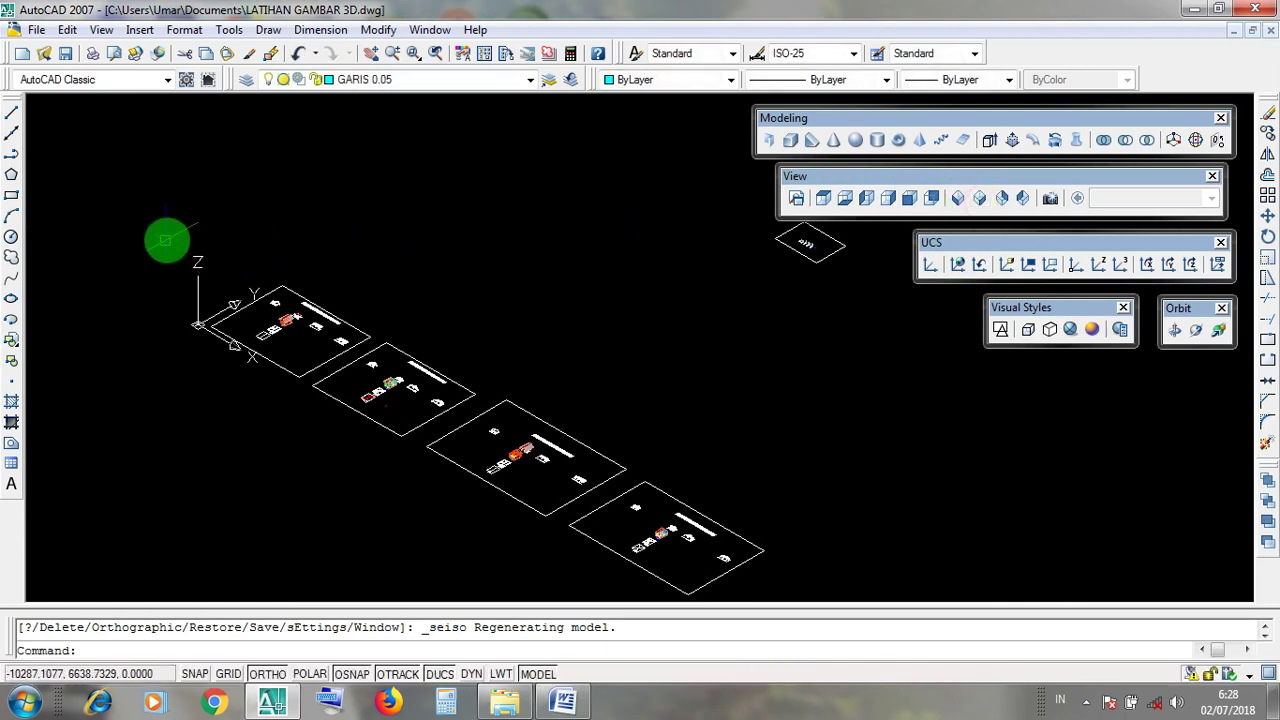
{"action": "left_click", "coordinate": [168, 237]}
{"action": "left_click", "coordinate": [175, 245]}
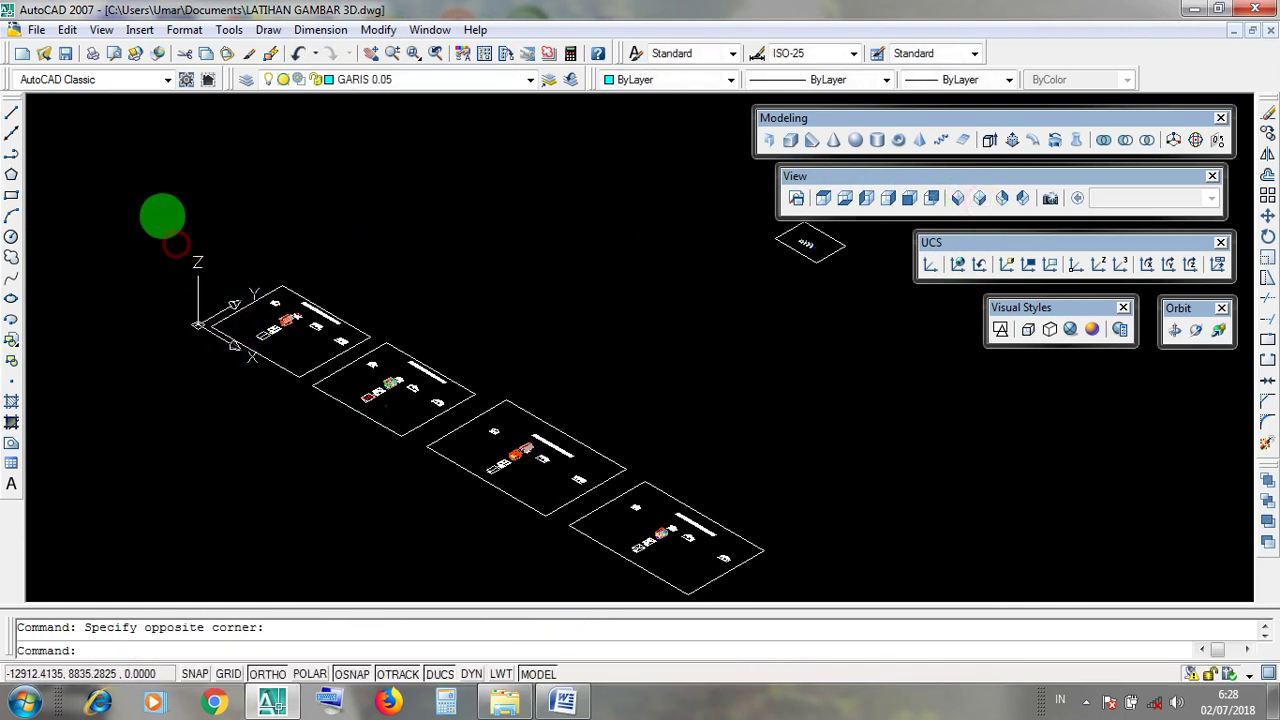
{"action": "left_click", "coordinate": [162, 215]}
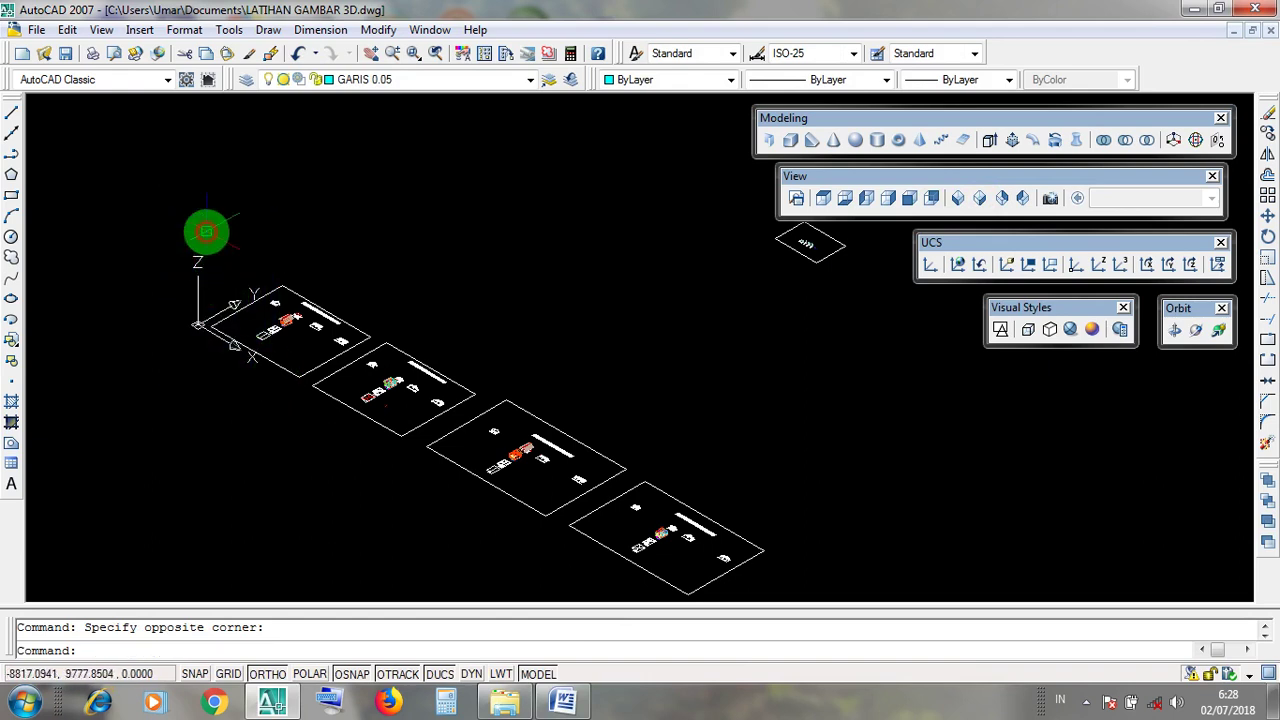
Step: Set the UCS to World and the visual style to 2D Wireframe
{"action": "left_click", "coordinate": [962, 264]}
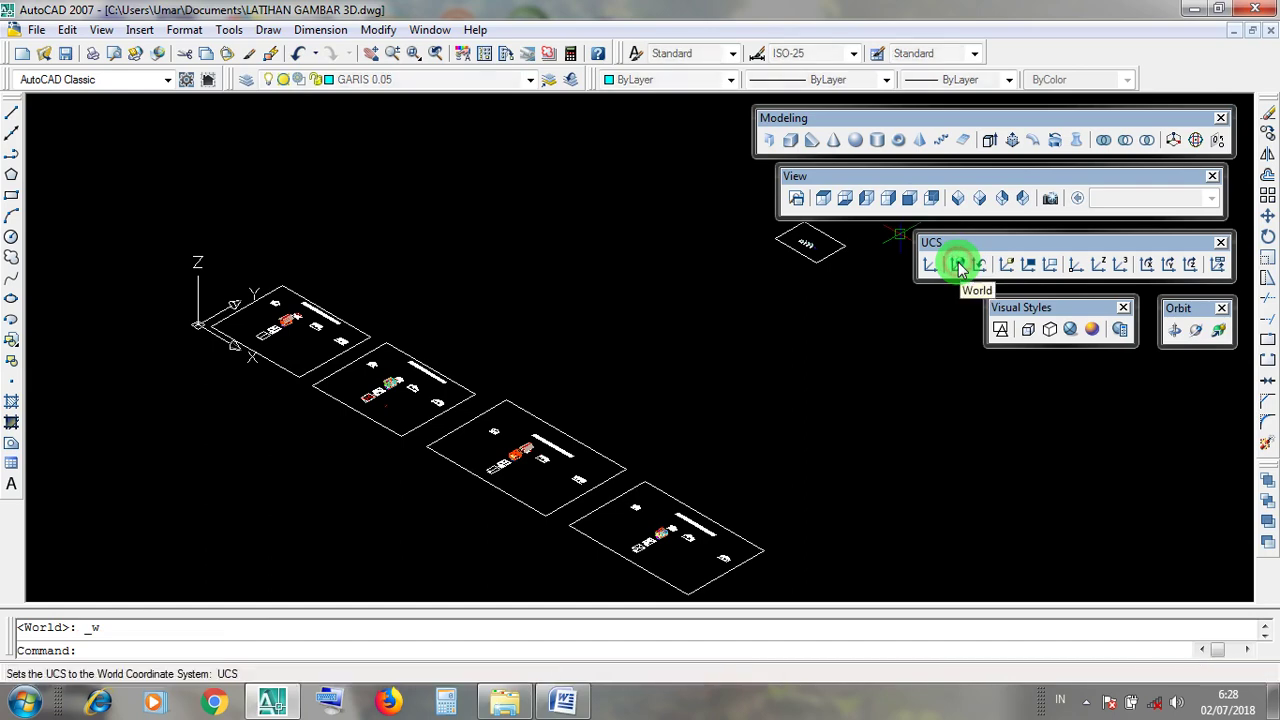
{"action": "left_click", "coordinate": [1008, 312]}
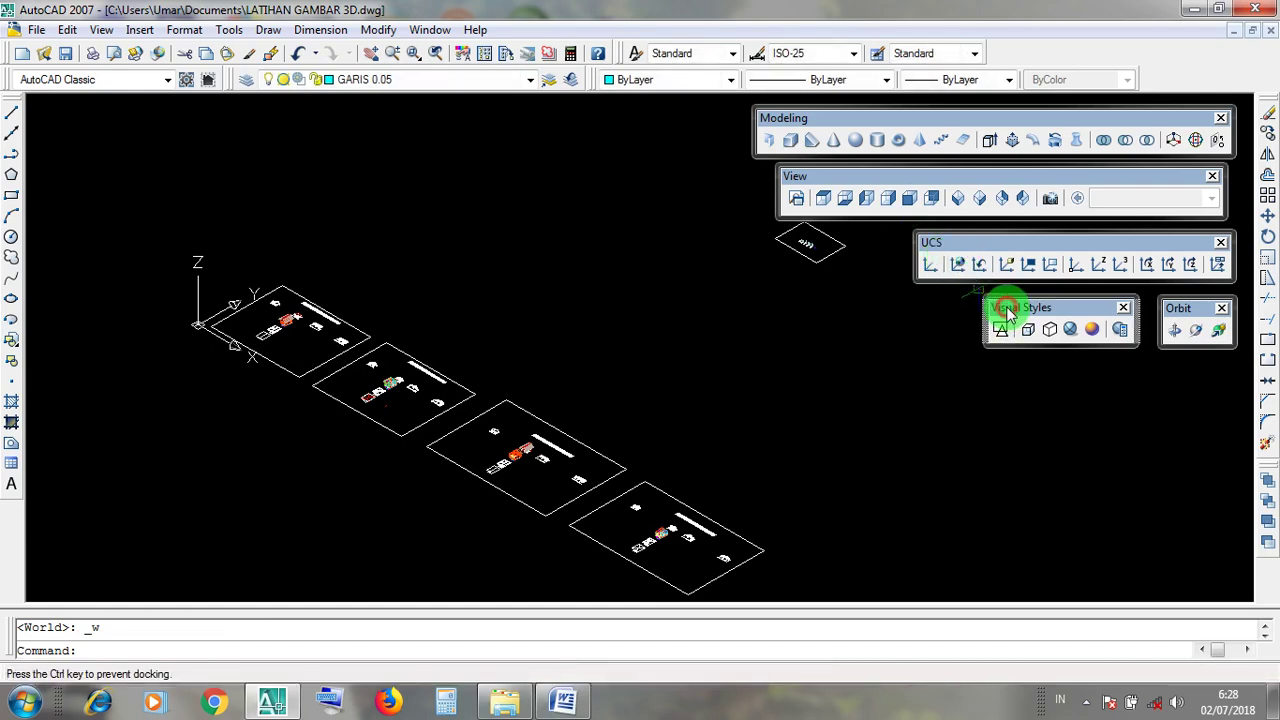
{"action": "left_click", "coordinate": [1000, 329]}
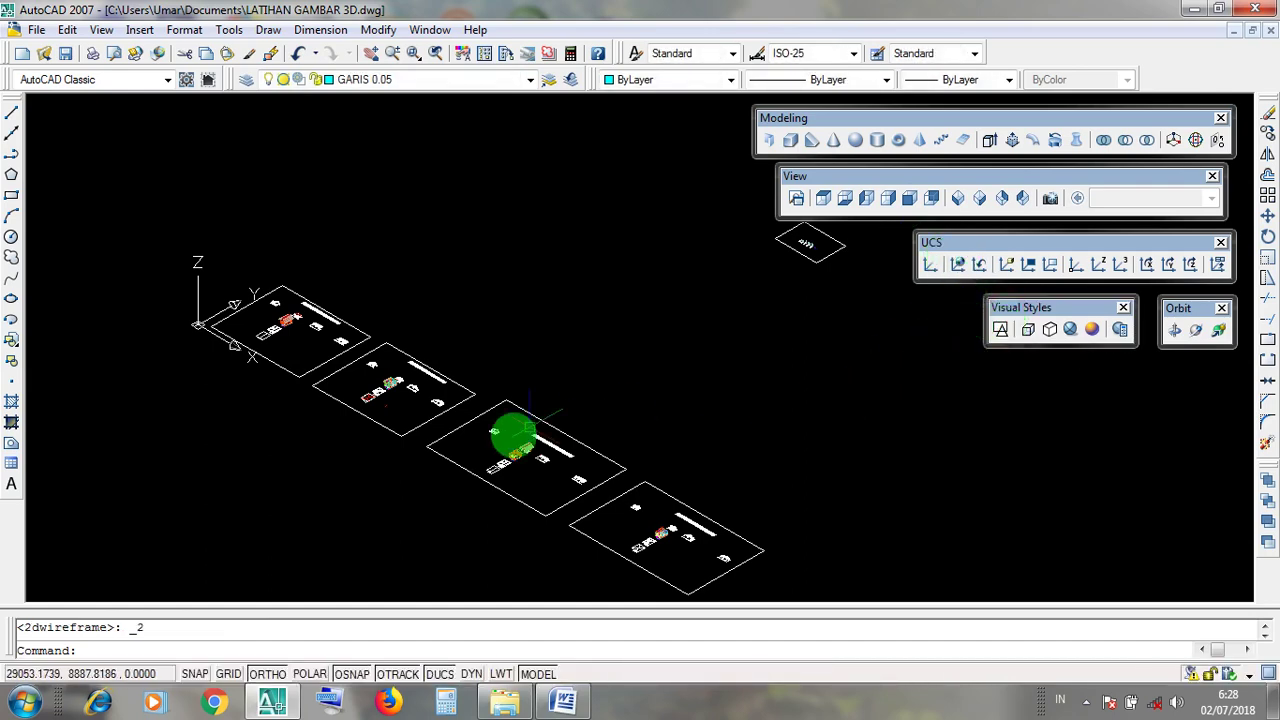
Step: Display the ATAP PELANA KOMBINASI house in the Realistic visual style and examine its separate roof model
{"action": "scroll", "coordinate": [548, 456], "scroll_direction": "up", "scroll_amount": 7}
{"action": "middle_click_drag", "start_coordinate": [551, 457], "coordinate": [723, 428]}
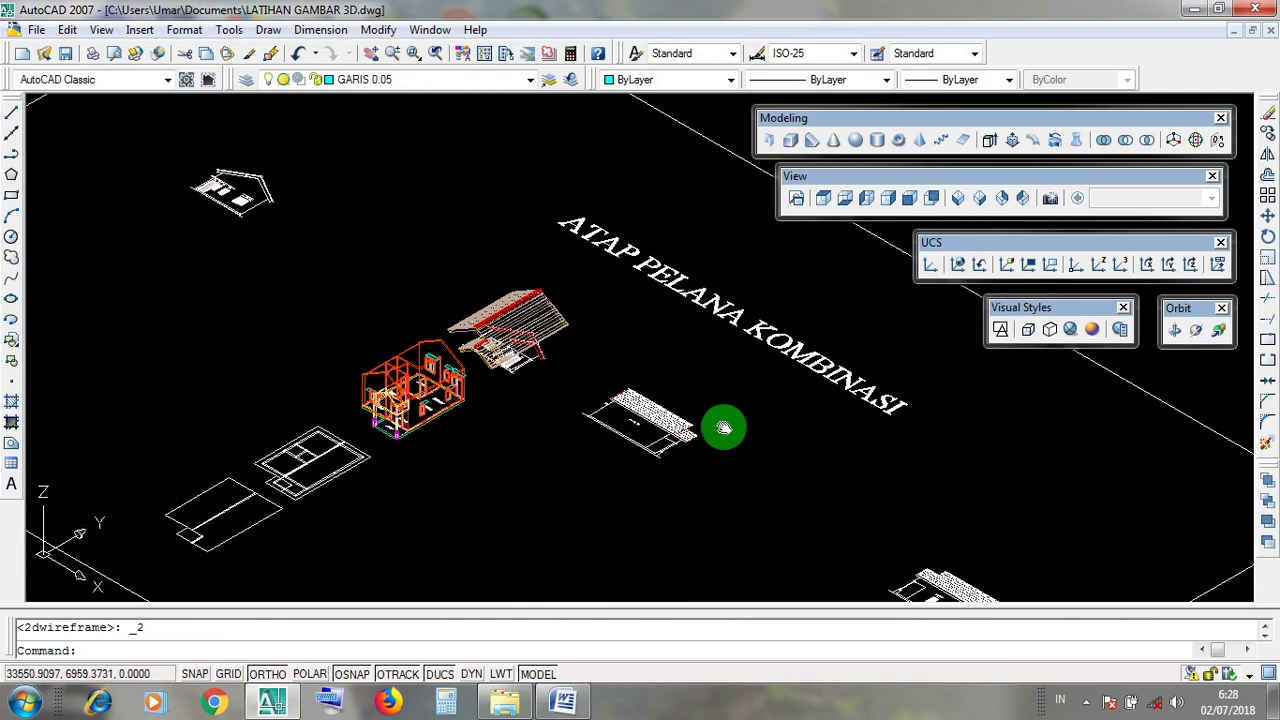
{"action": "left_click", "coordinate": [1071, 331]}
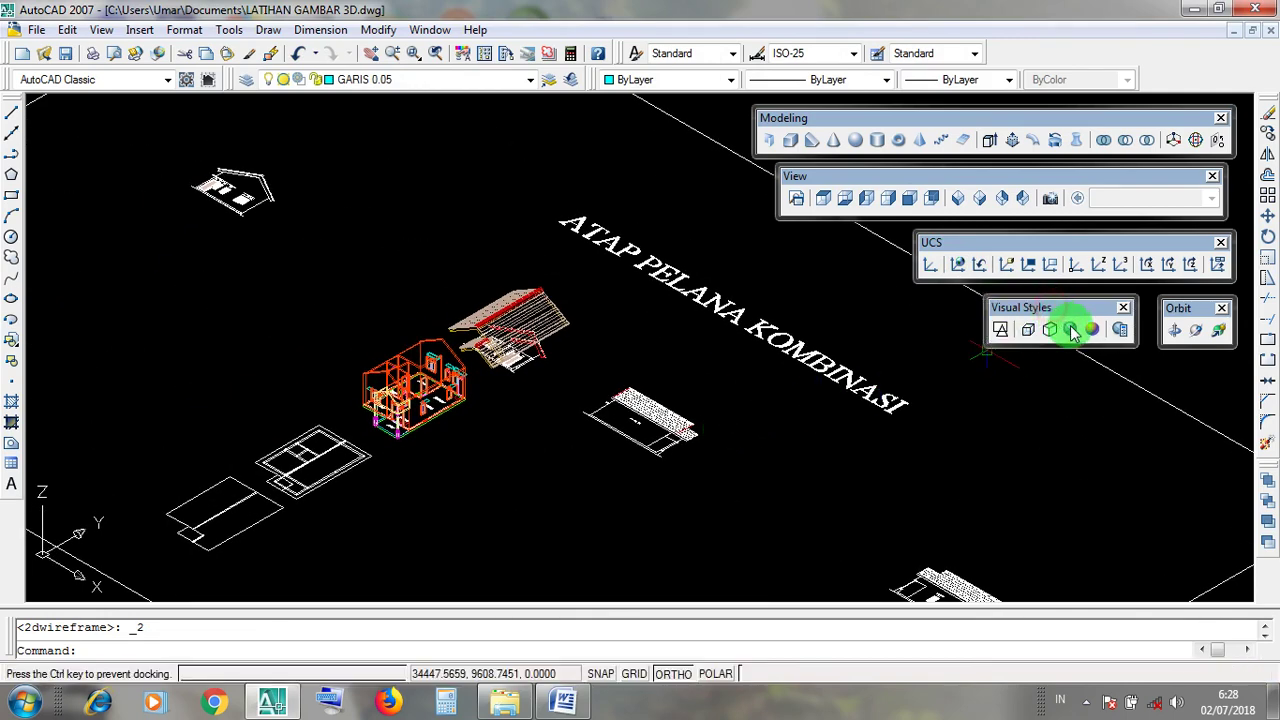
{"action": "scroll", "coordinate": [432, 362], "scroll_direction": "up", "scroll_amount": 3}
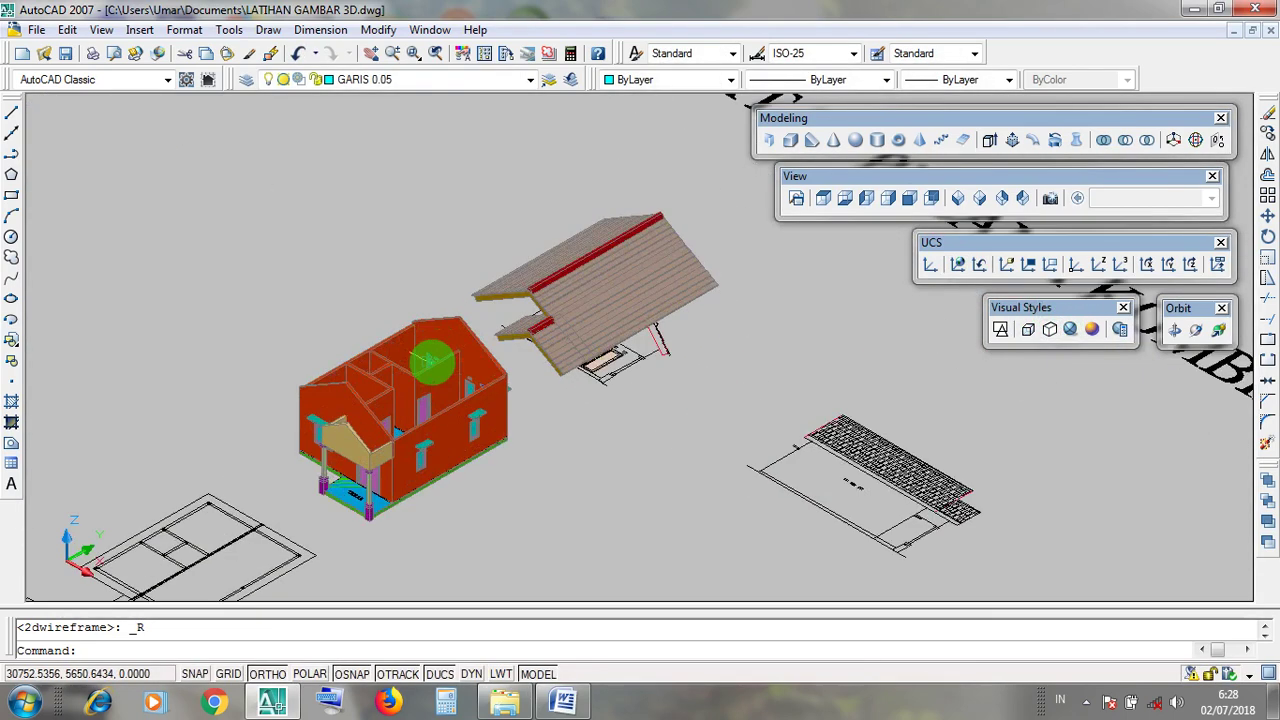
{"action": "scroll", "coordinate": [731, 281], "scroll_direction": "up", "scroll_amount": 3}
{"action": "middle_click_drag", "start_coordinate": [731, 281], "coordinate": [749, 323]}
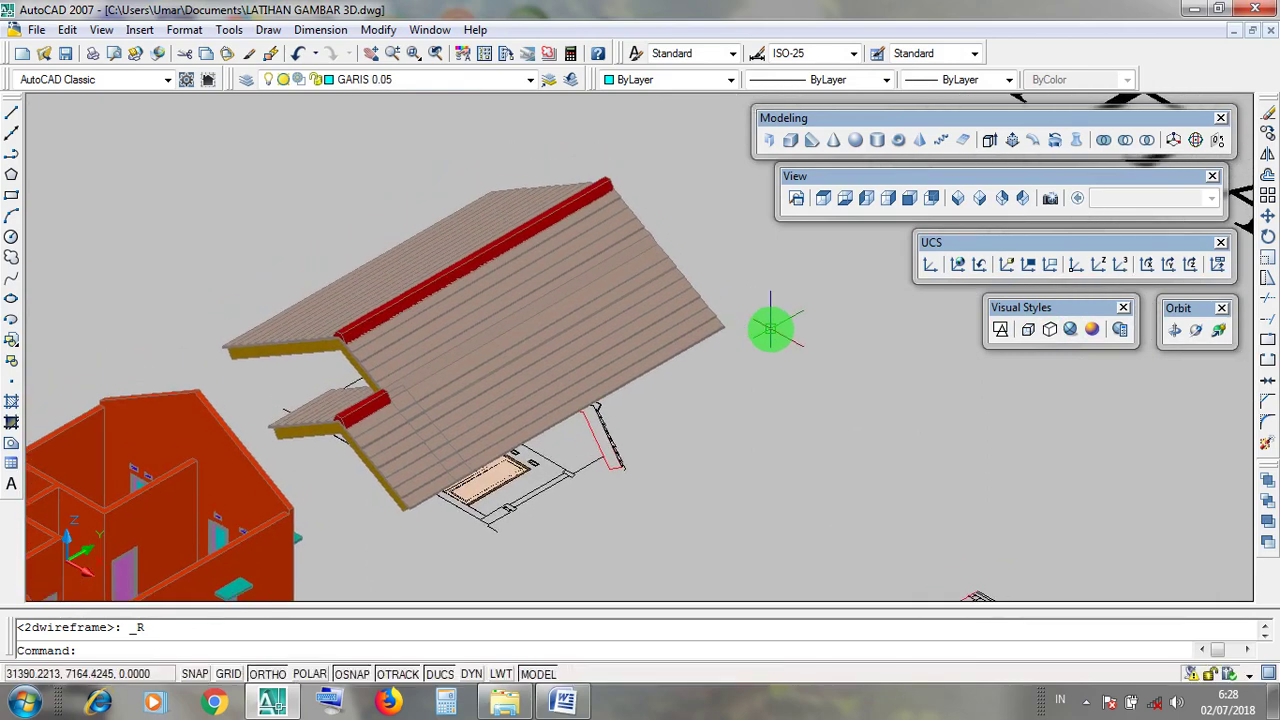
{"action": "scroll", "coordinate": [770, 330], "scroll_direction": "down", "scroll_amount": 2}
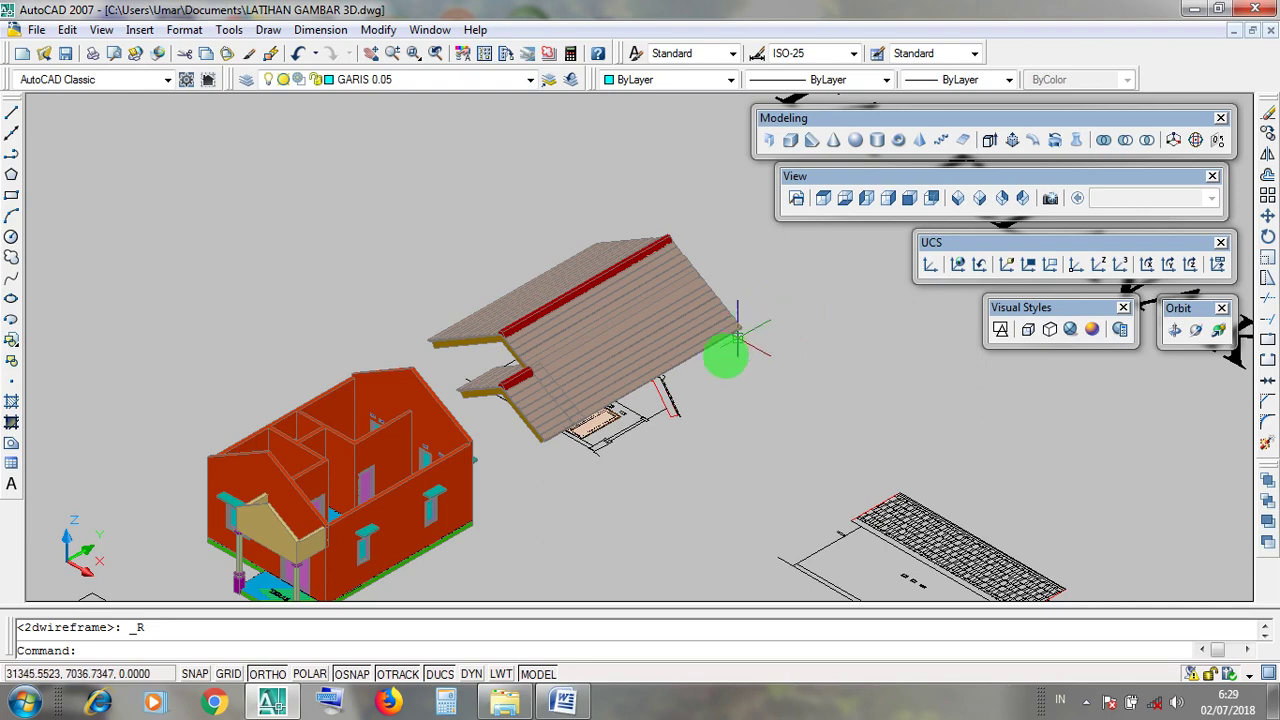
{"action": "scroll", "coordinate": [690, 420], "scroll_direction": "up", "scroll_amount": 2}
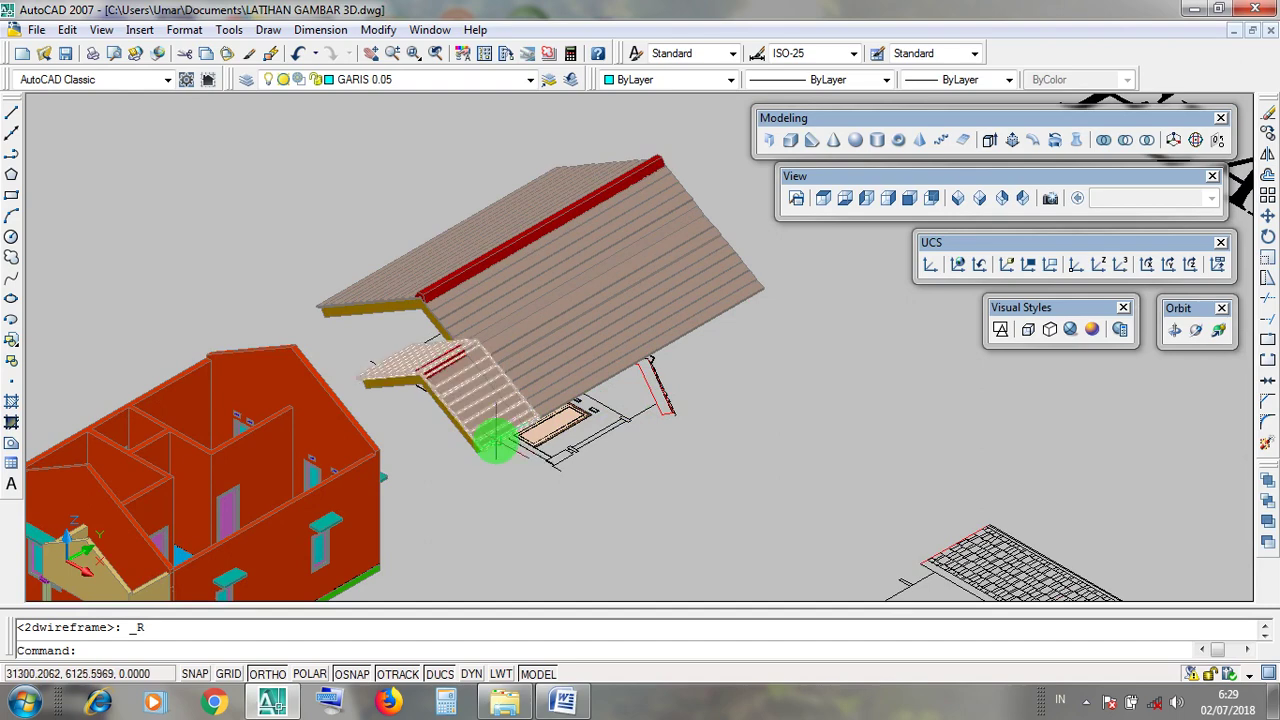
Step: Highlight the tile coverings of the small front roof and the main roof to examine them as separate solids
{"action": "left_click", "coordinate": [495, 442]}
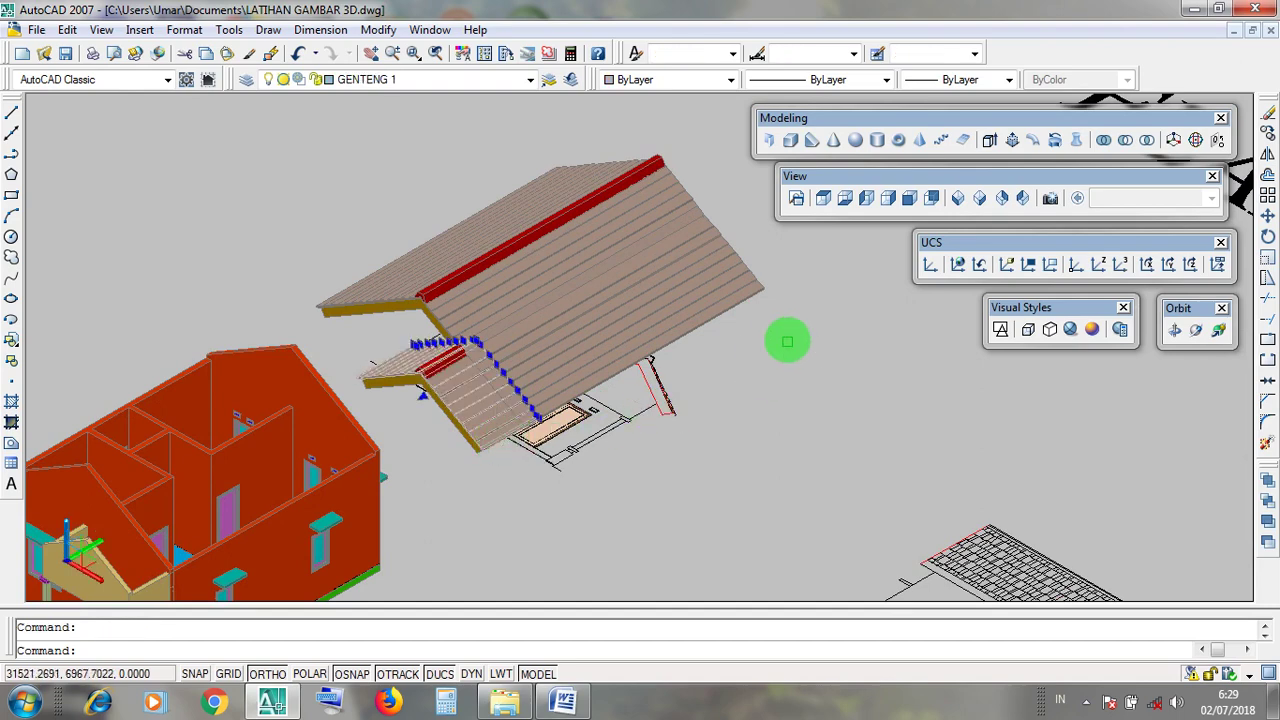
{"action": "left_click", "coordinate": [761, 293]}
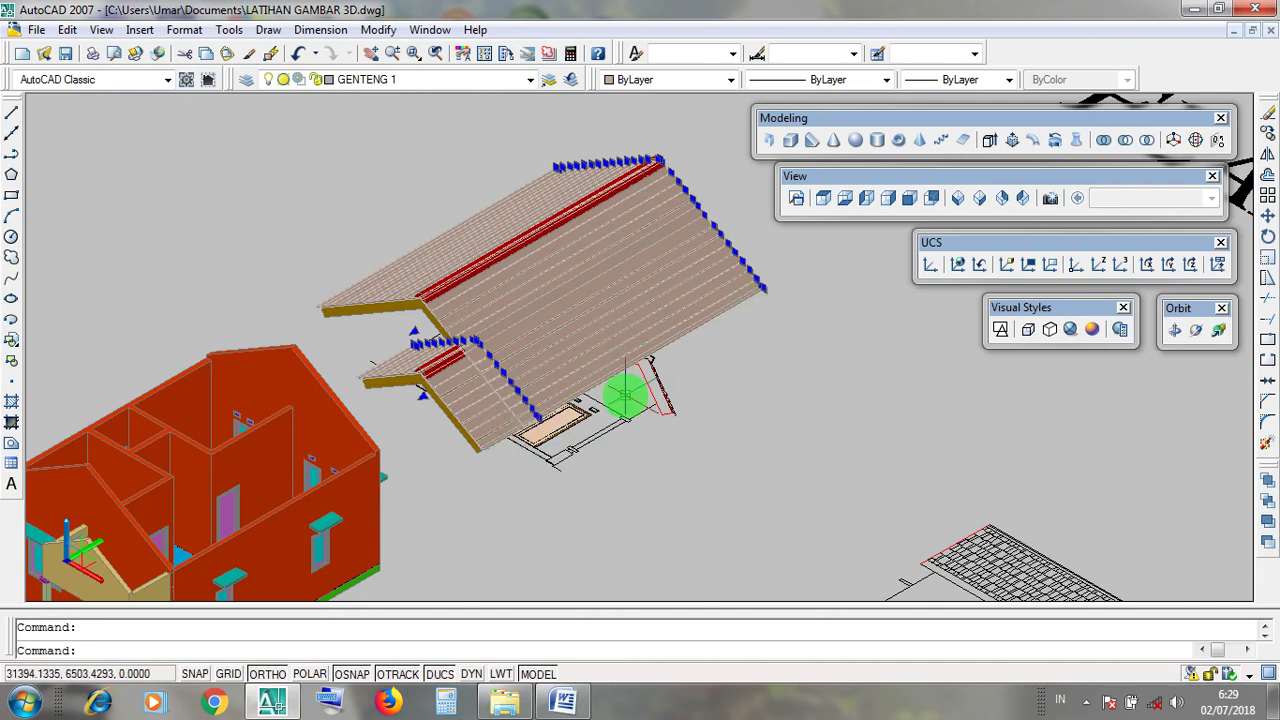
{"action": "key", "text": "Escape"}
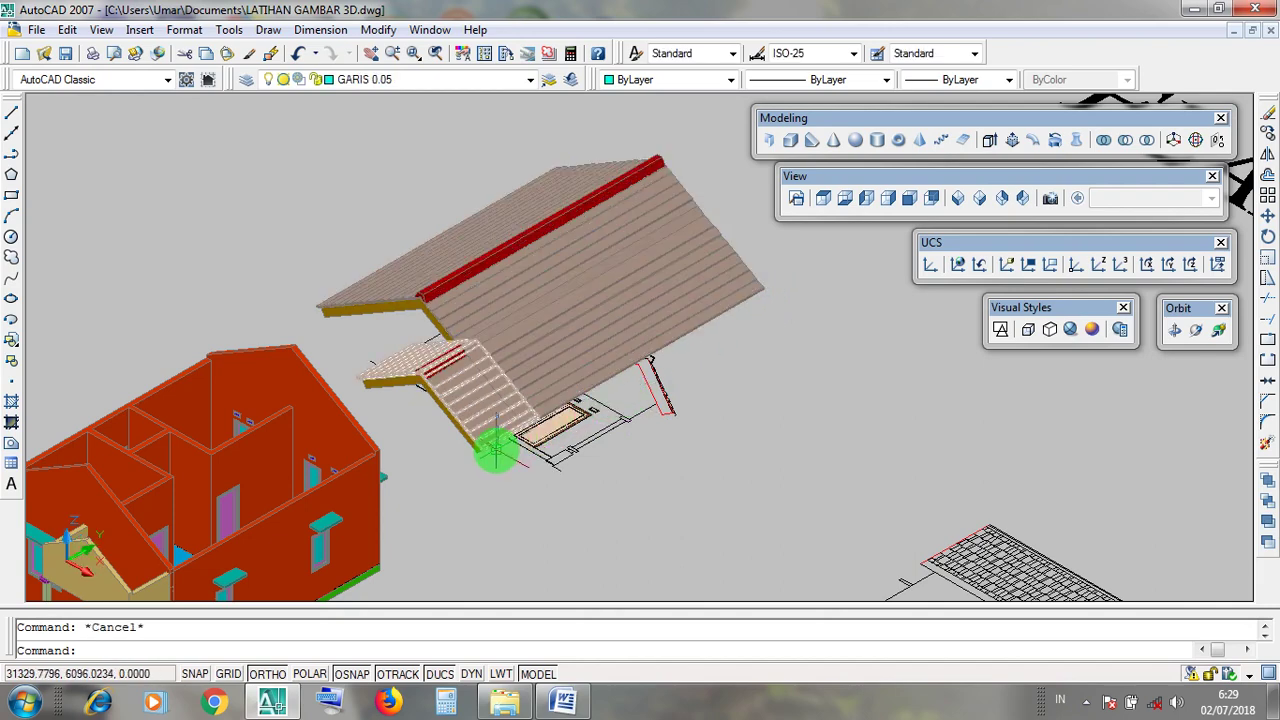
{"action": "left_click", "coordinate": [496, 452]}
{"action": "key", "text": "Escape"}
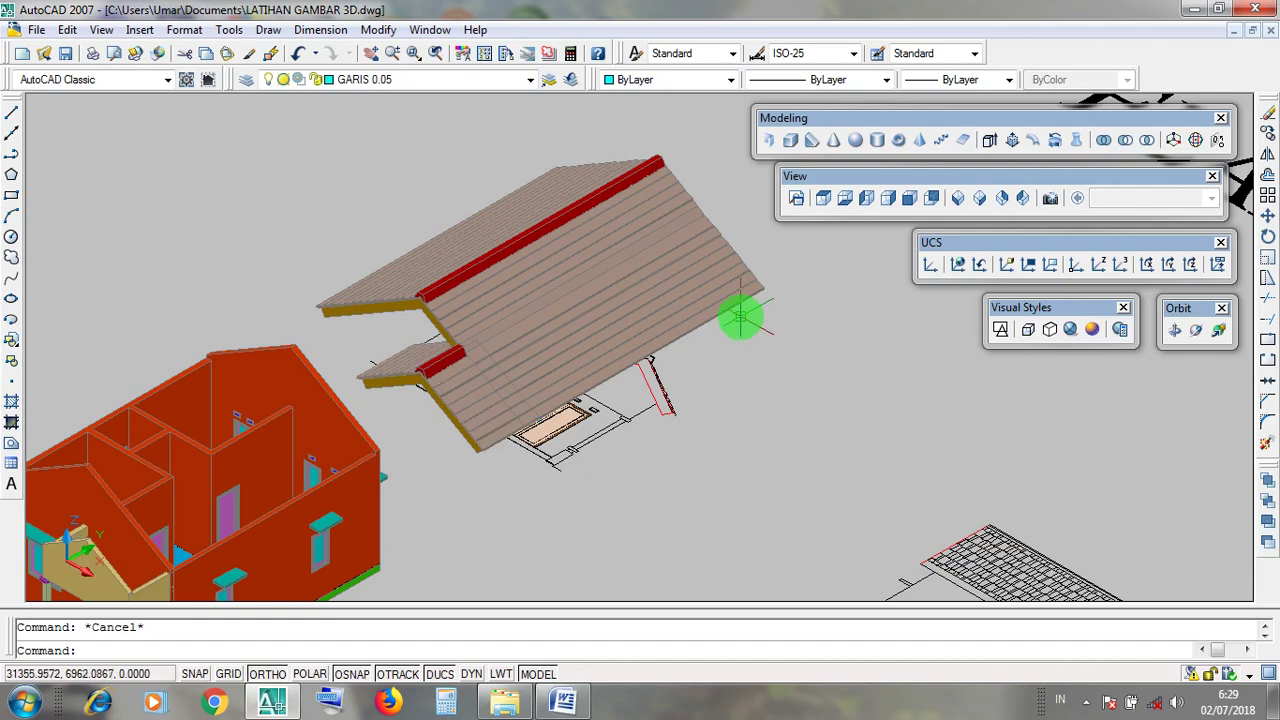
{"action": "left_click", "coordinate": [740, 305]}
{"action": "key", "text": "Escape"}
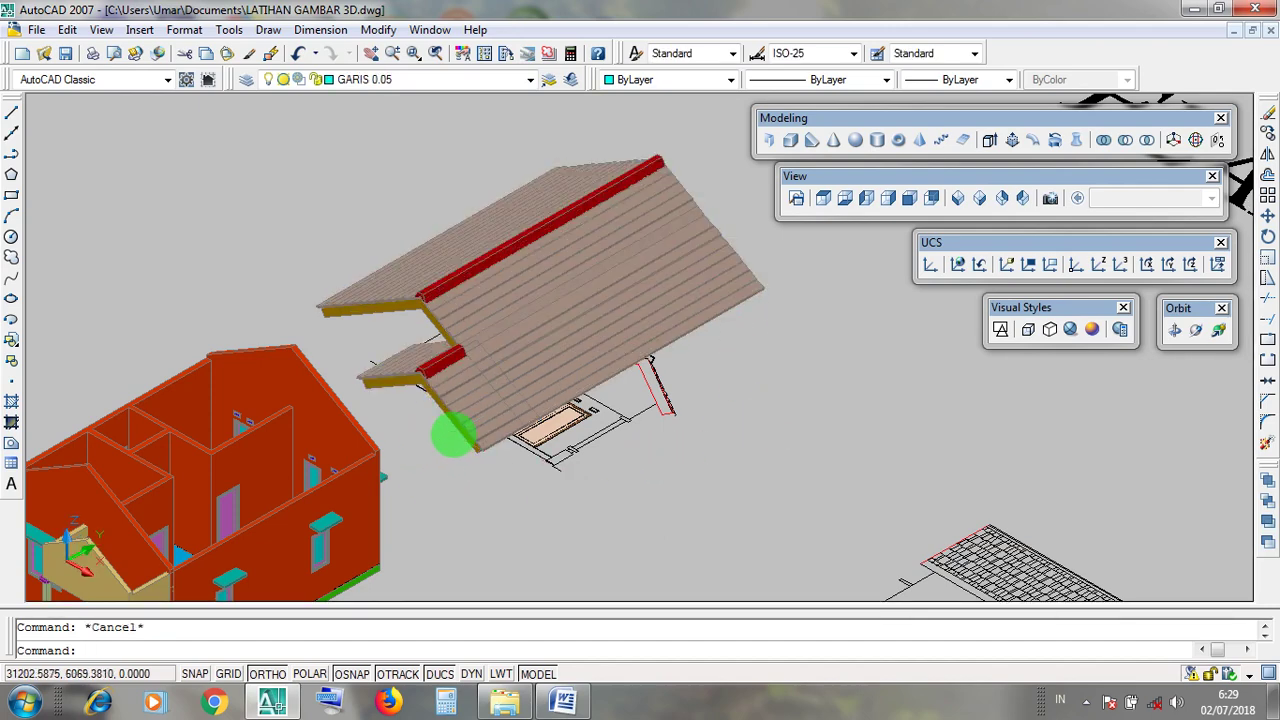
Step: Examine the fascia boards and the red ridge caps of both roofs by selecting each, and leave nothing selected
{"action": "left_click", "coordinate": [455, 434]}
{"action": "left_click", "coordinate": [447, 485]}
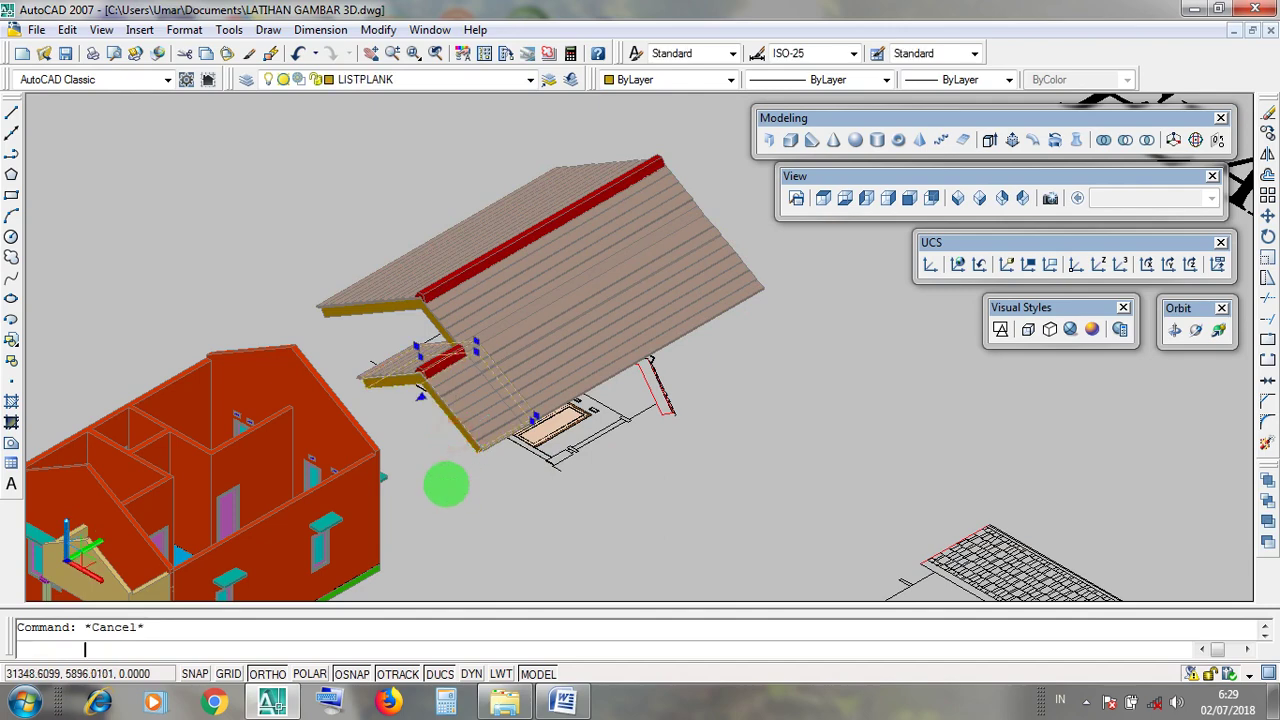
{"action": "left_click", "coordinate": [400, 314]}
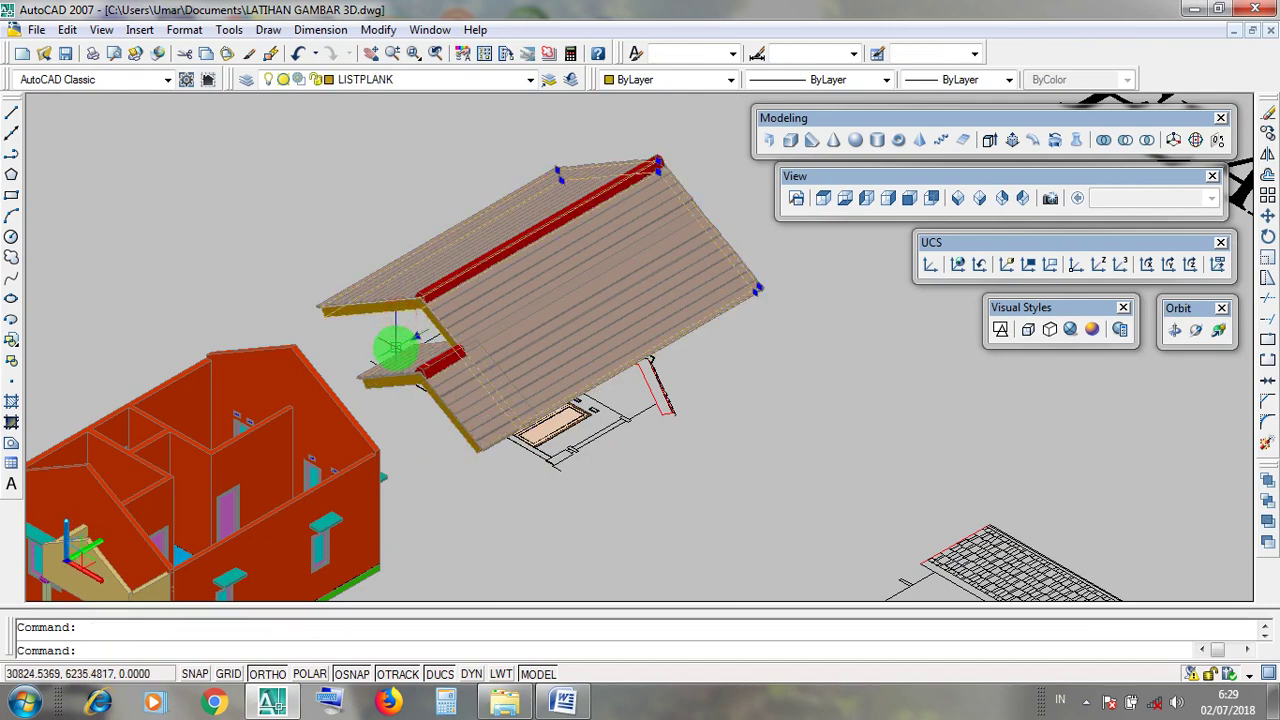
{"action": "key", "text": "Escape"}
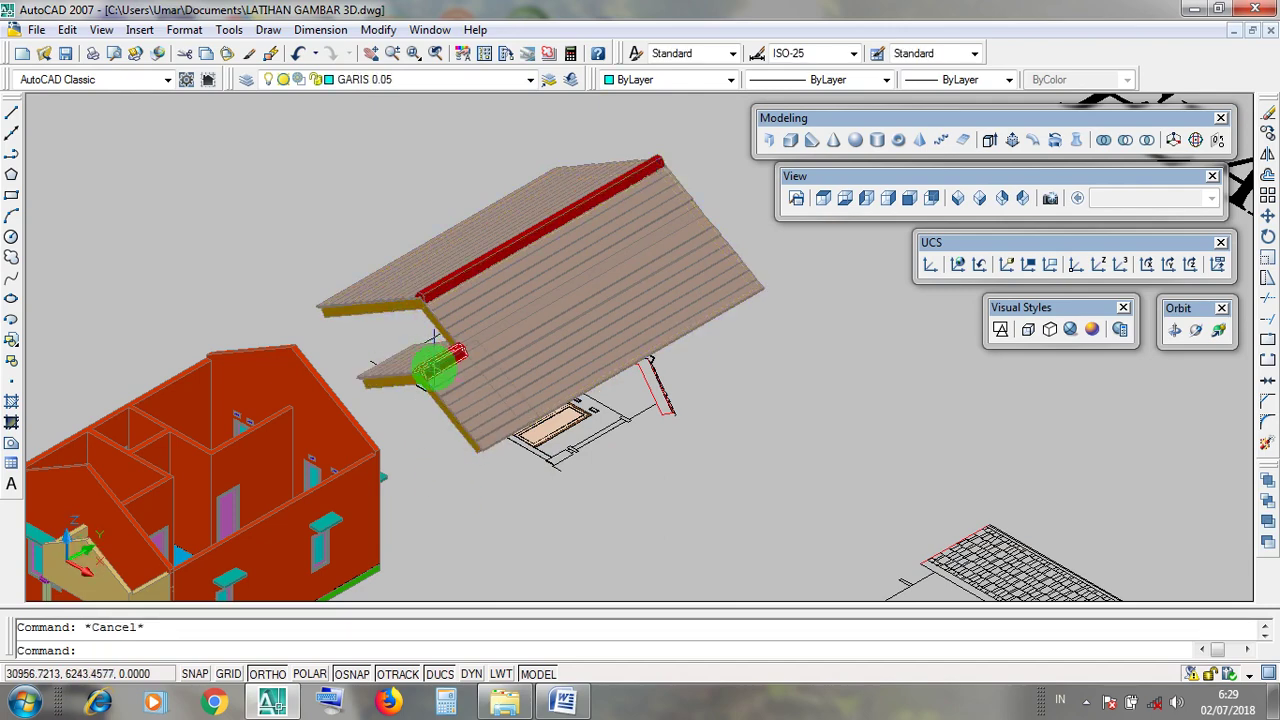
{"action": "left_click", "coordinate": [433, 368]}
{"action": "scroll", "coordinate": [430, 430], "scroll_direction": "up", "scroll_amount": 2}
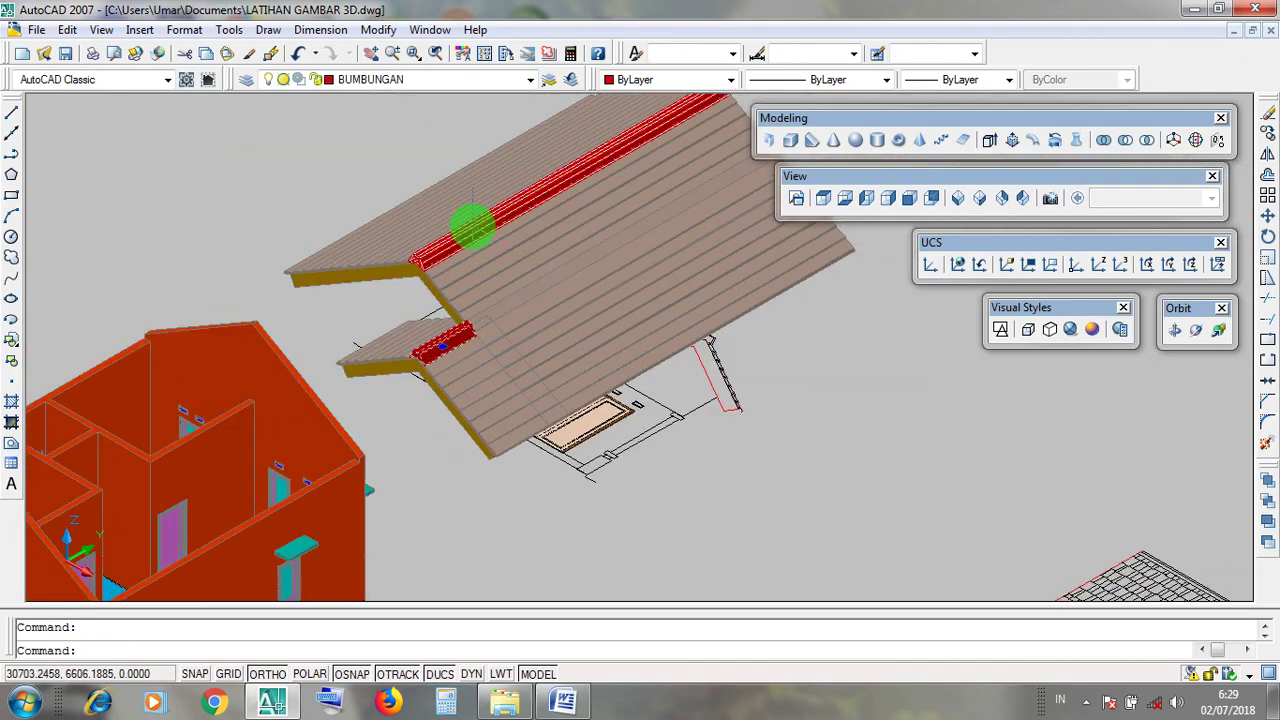
{"action": "key", "text": "Escape"}
{"action": "middle_click_drag", "start_coordinate": [760, 474], "coordinate": [640, 557]}
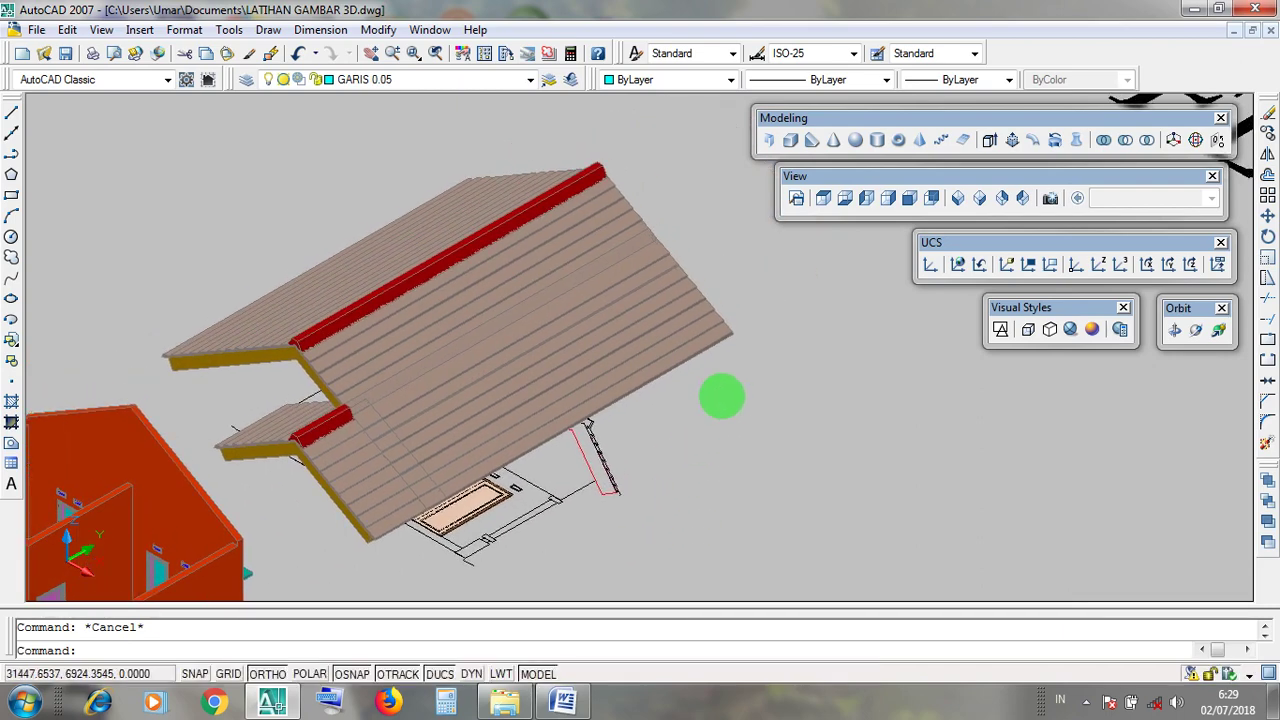
{"action": "scroll", "coordinate": [722, 393], "scroll_direction": "down", "scroll_amount": 3}
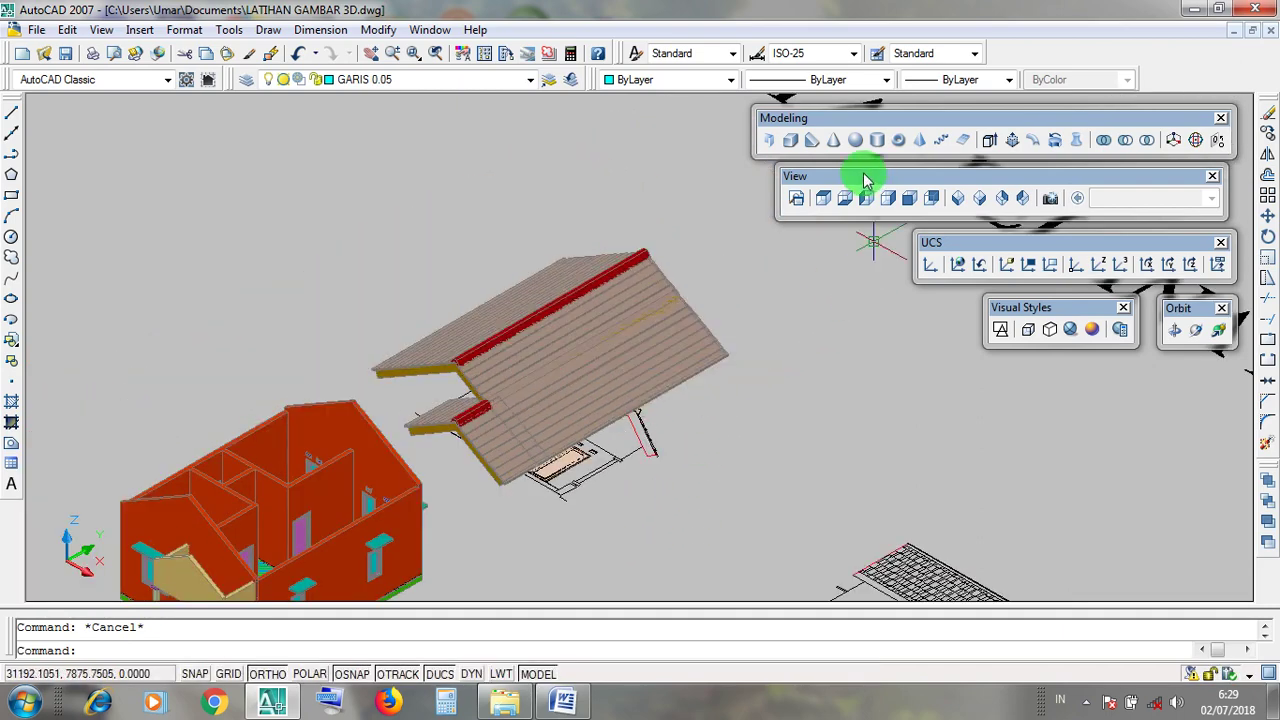
Step: Return the house and roof models to the 2D Wireframe visual style
{"action": "left_click", "coordinate": [795, 122]}
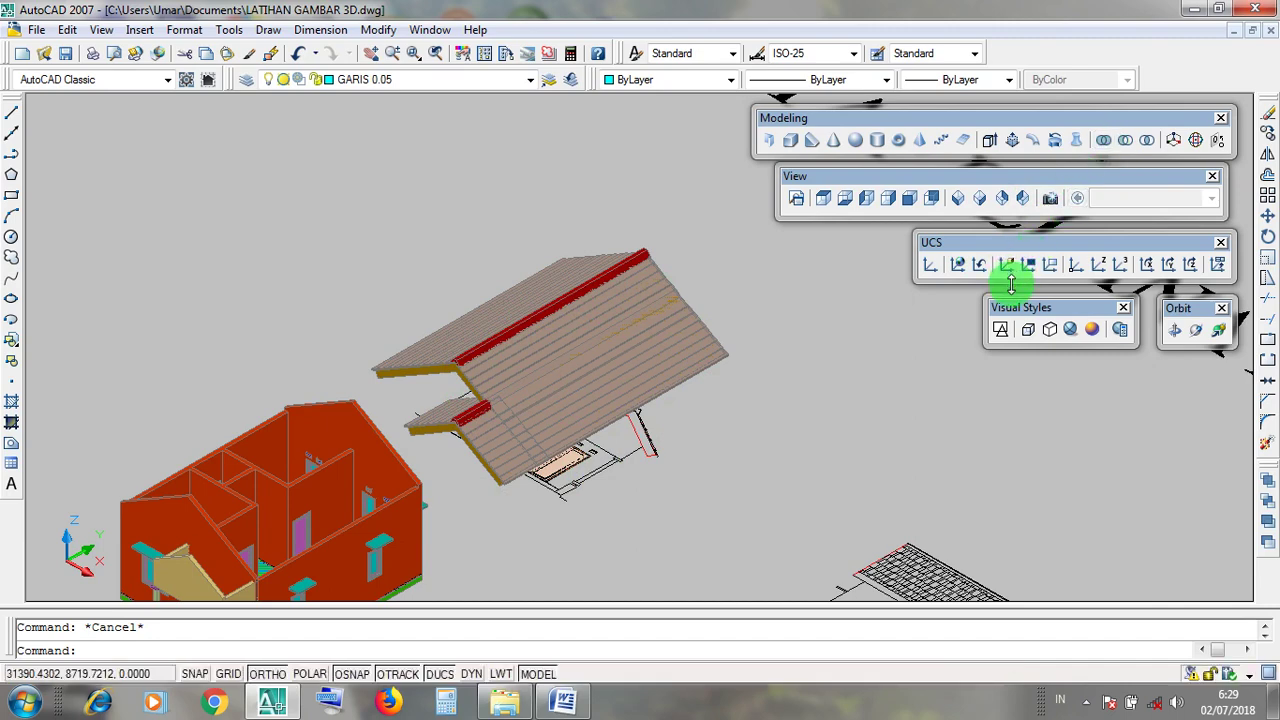
{"action": "left_click", "coordinate": [1000, 336]}
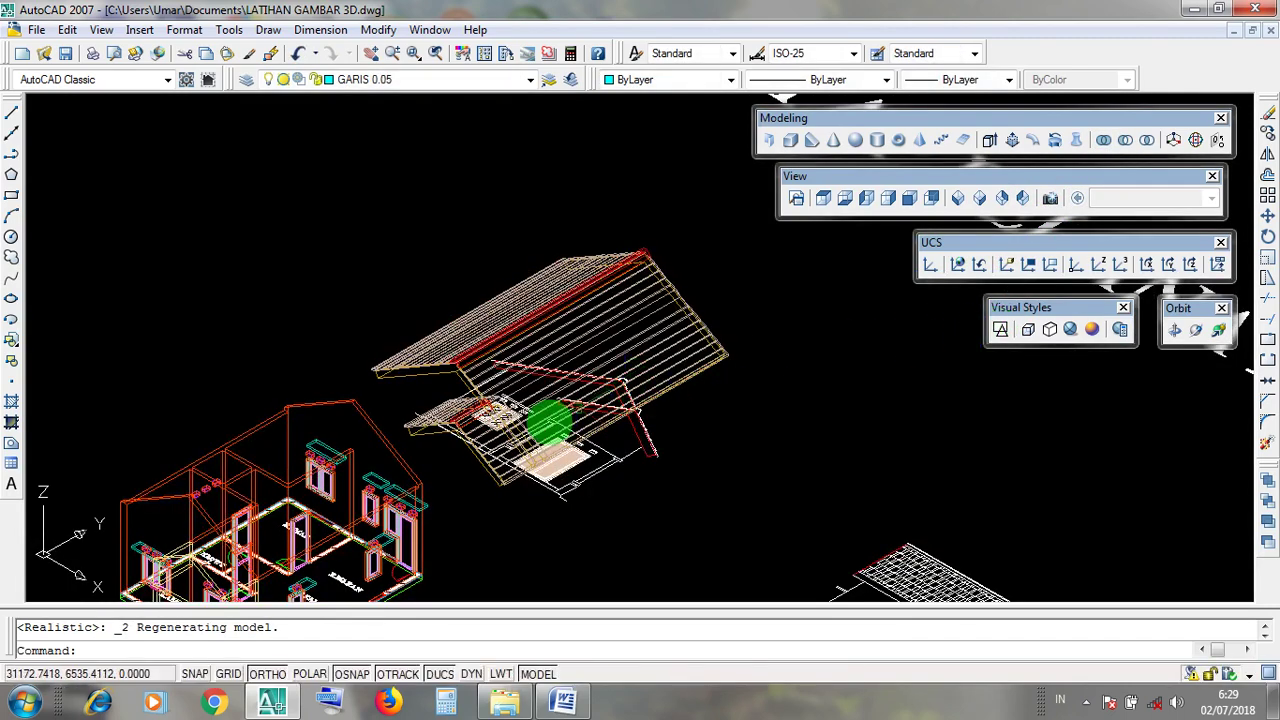
{"action": "scroll", "coordinate": [494, 274], "scroll_direction": "down", "scroll_amount": 3}
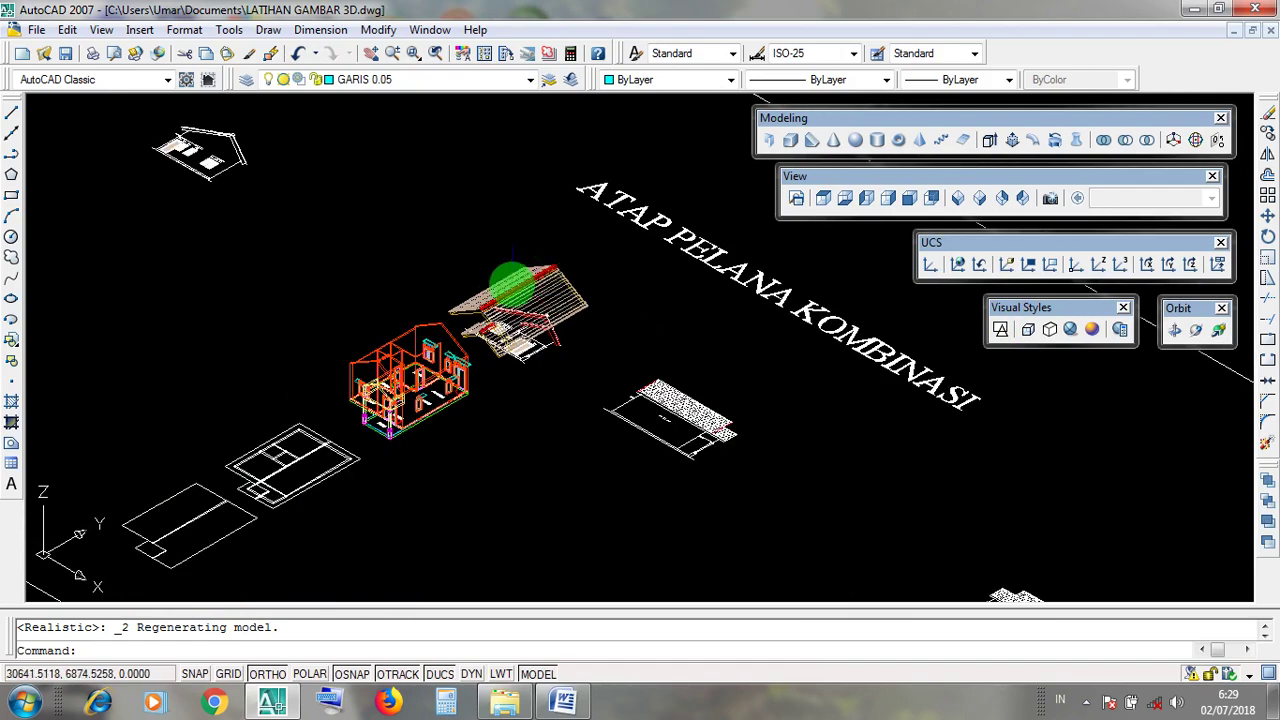
{"action": "scroll", "coordinate": [511, 285], "scroll_direction": "up", "scroll_amount": 4}
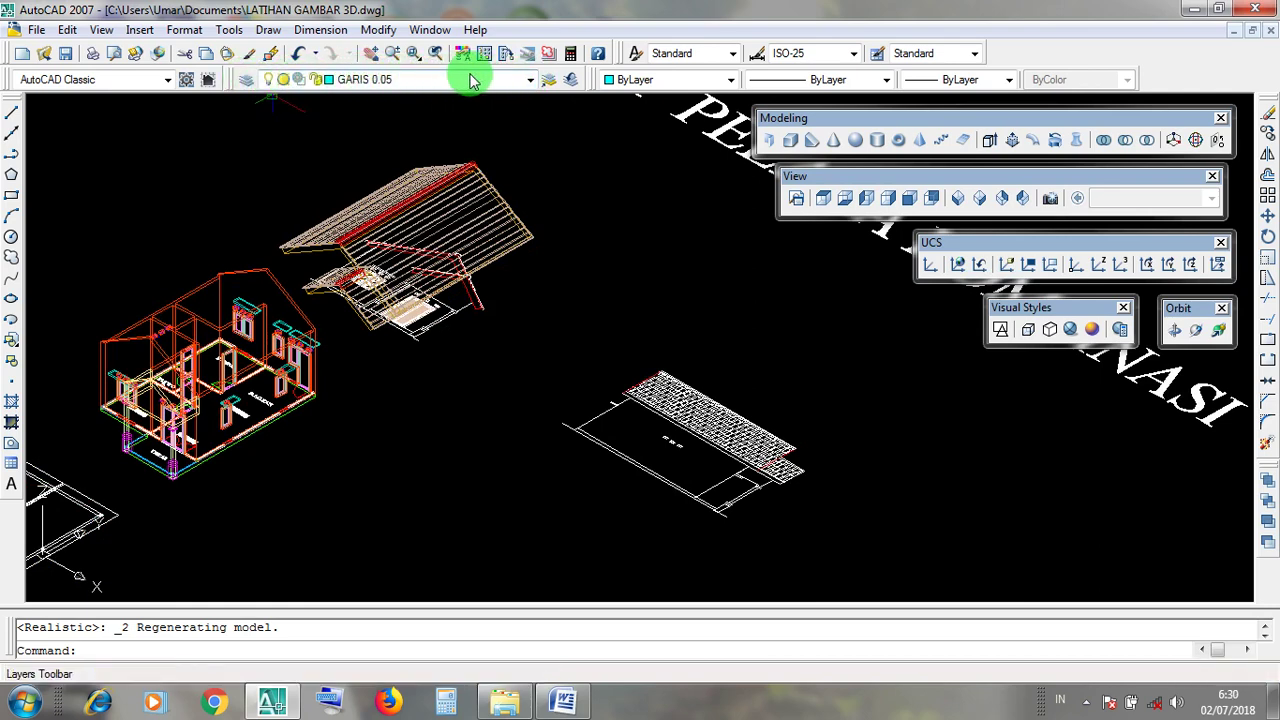
Step: Turn off layer 0 to hide the annotations and 2D drawings around the 3D models
{"action": "left_click", "coordinate": [530, 80]}
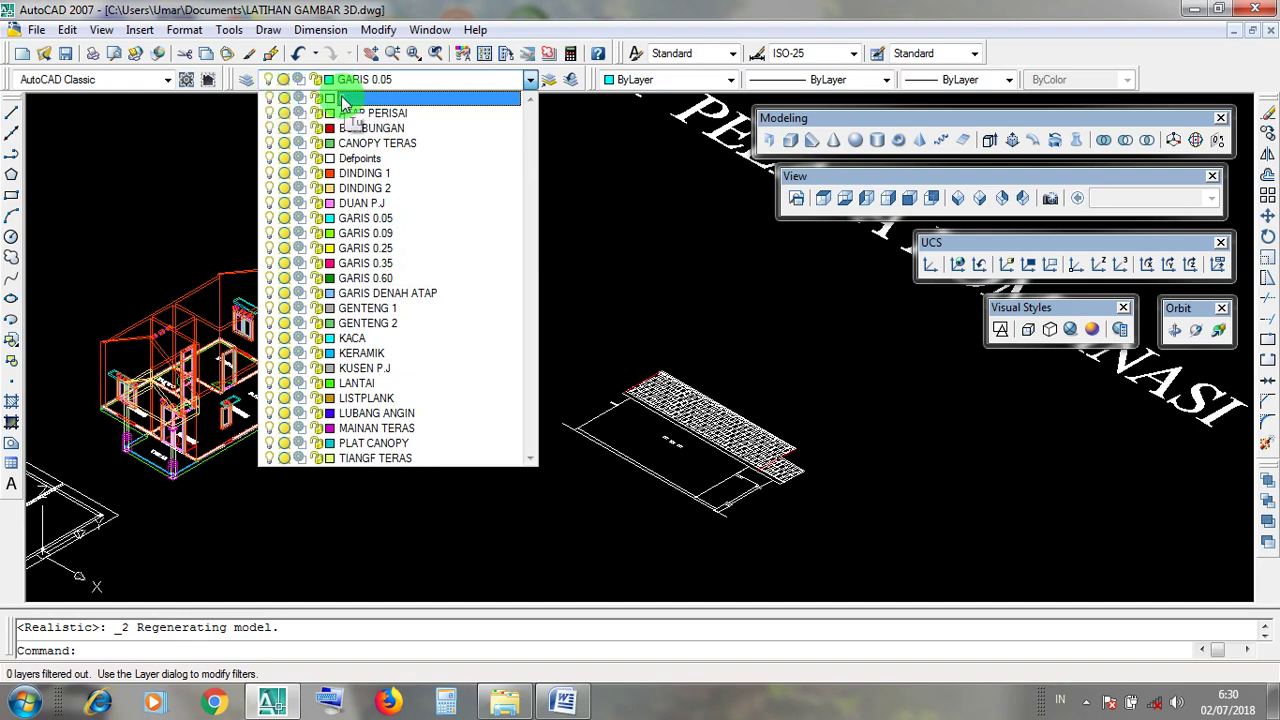
{"action": "left_click", "coordinate": [269, 100]}
{"action": "left_click", "coordinate": [624, 254]}
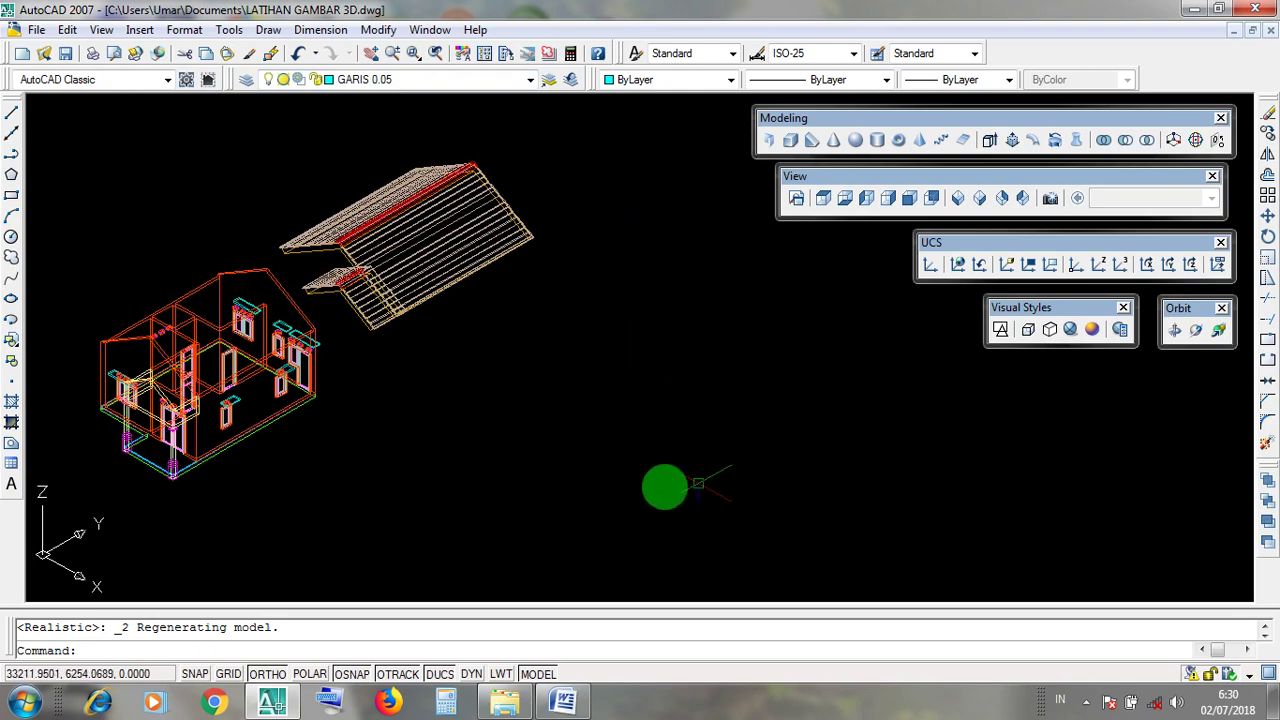
Step: Examine the tile coverings of the main roof and the small front roof by selecting each, and leave nothing selected
{"action": "scroll", "coordinate": [556, 248], "scroll_direction": "up", "scroll_amount": 4}
{"action": "middle_click_drag", "start_coordinate": [553, 243], "coordinate": [803, 397]}
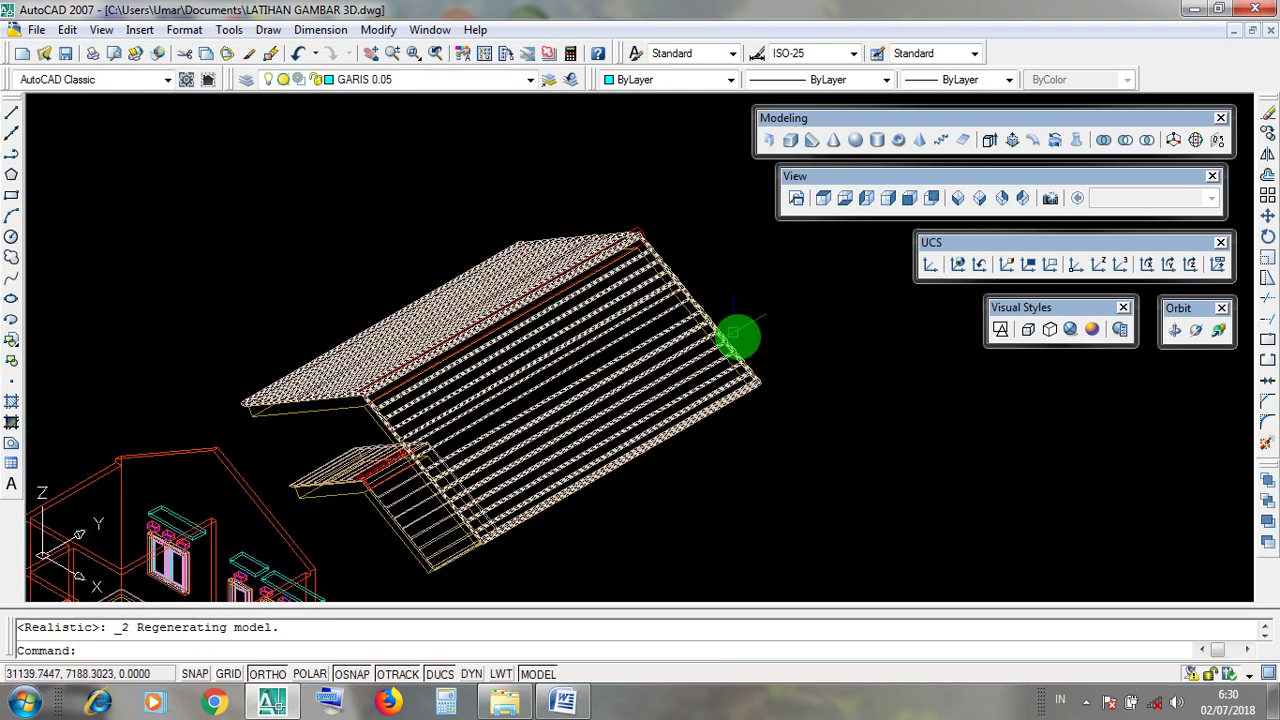
{"action": "middle_click_drag", "start_coordinate": [737, 338], "coordinate": [737, 269]}
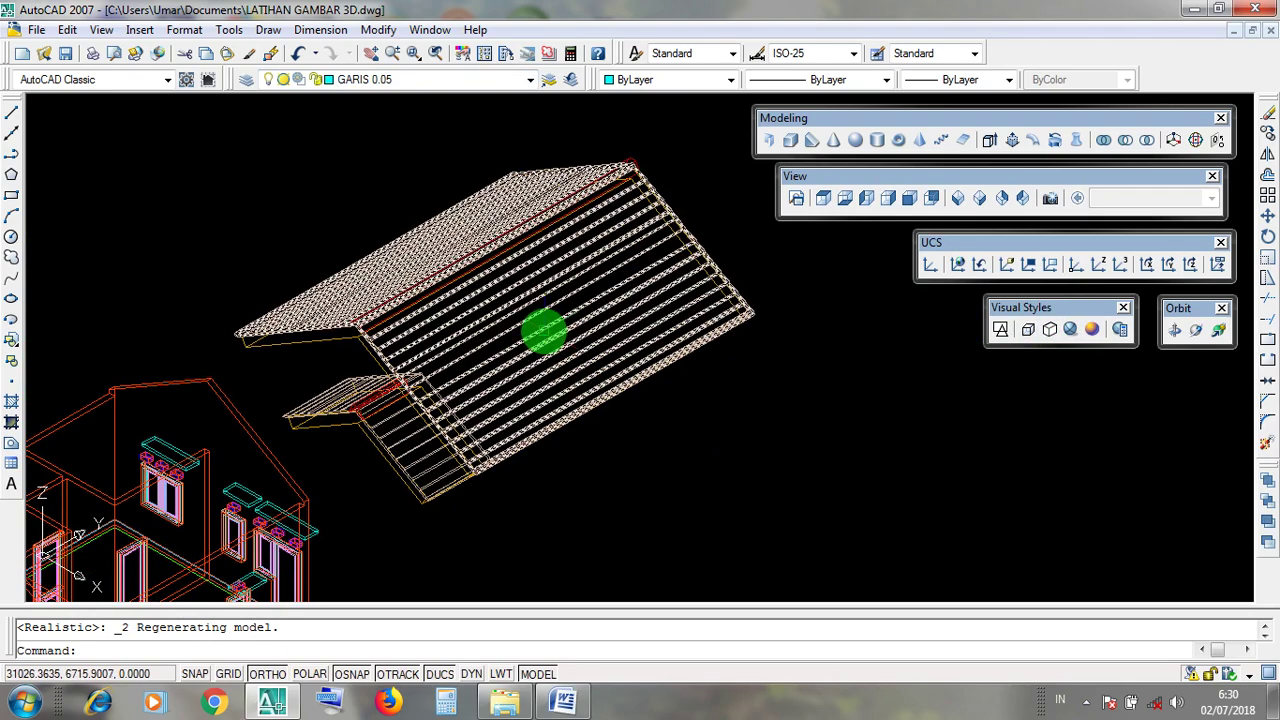
{"action": "left_click", "coordinate": [543, 331]}
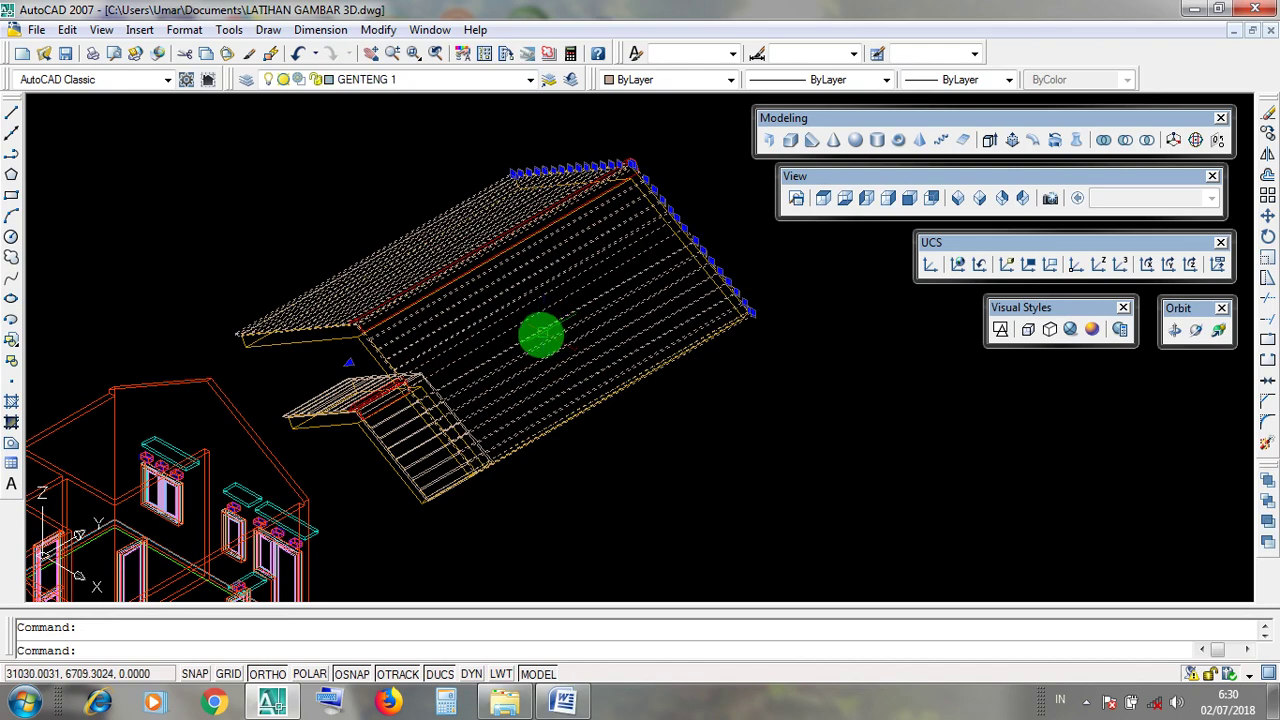
{"action": "key", "text": "Escape"}
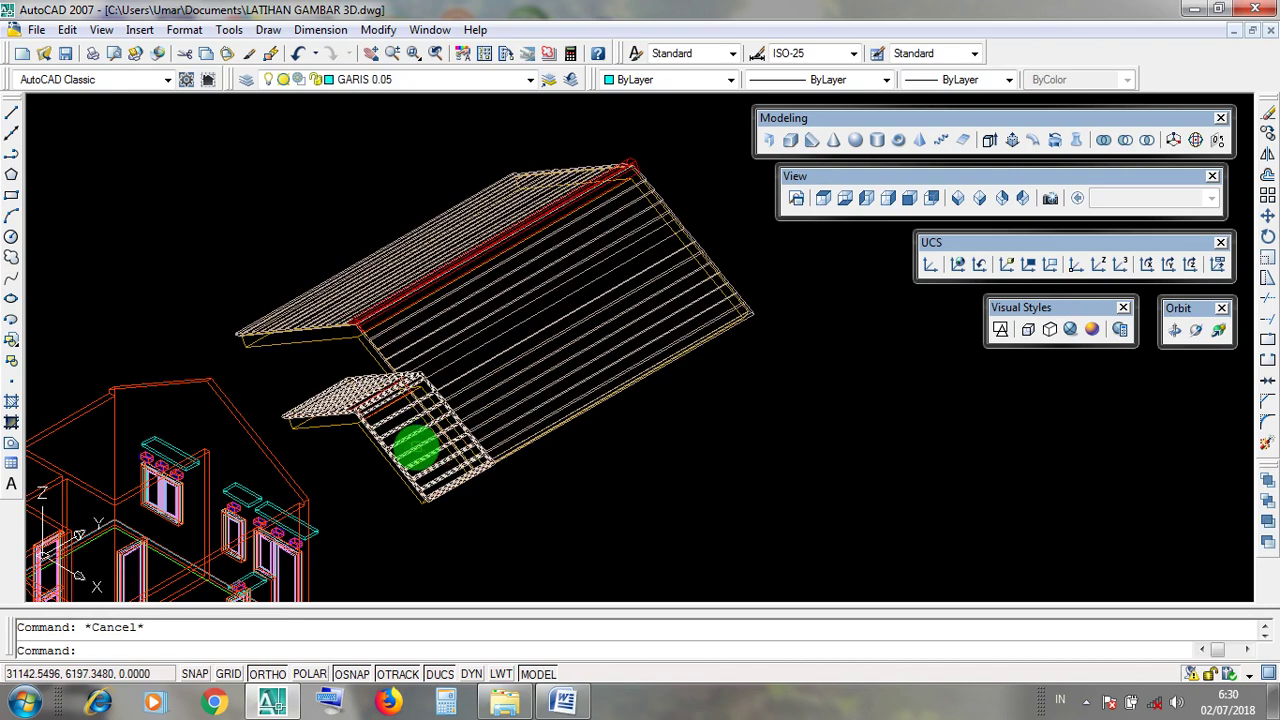
{"action": "left_click", "coordinate": [416, 447]}
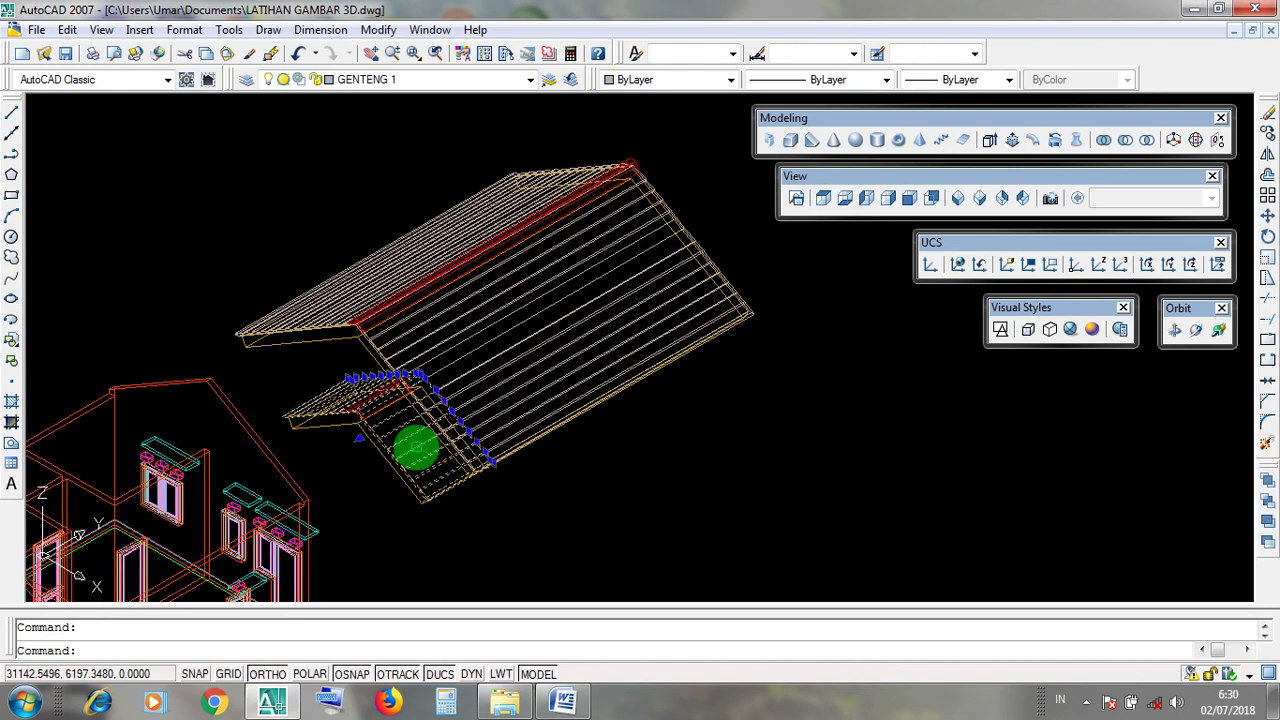
{"action": "key", "text": "Escape"}
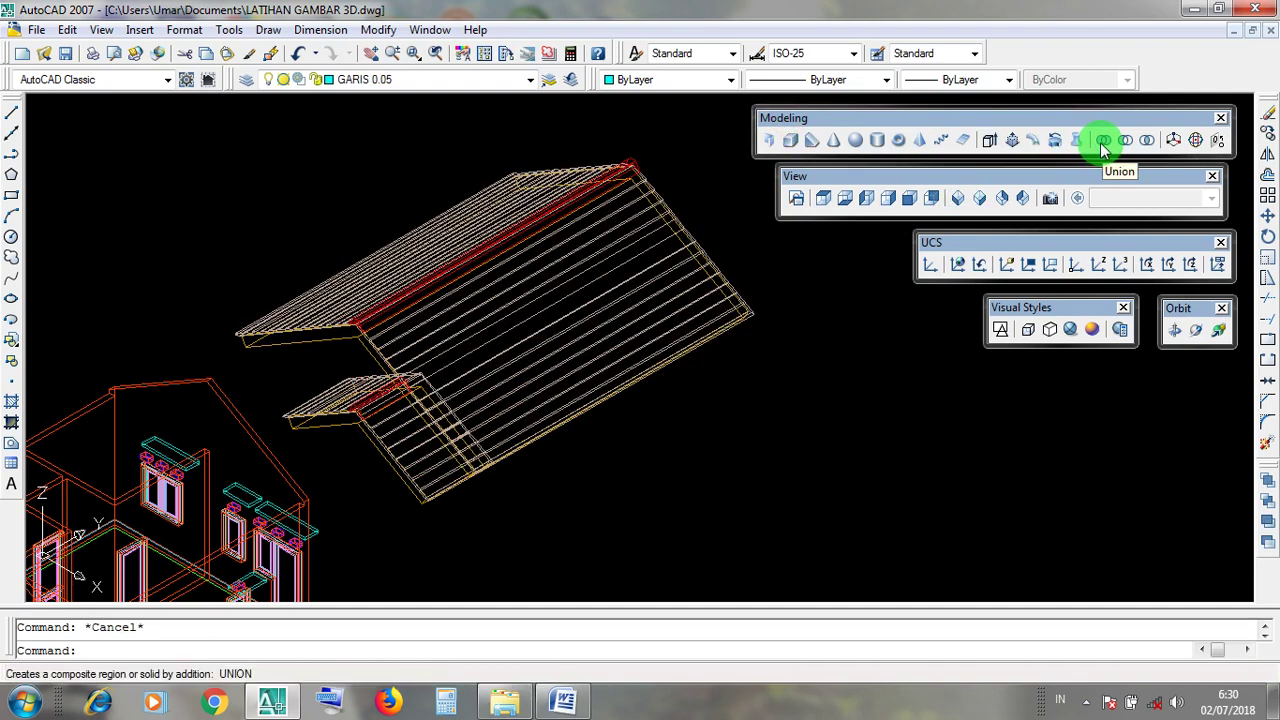
Step: Switch to Word to read the procedure in the UNION document, and return to the roof drawing in AutoCAD
{"action": "left_click", "coordinate": [1194, 9]}
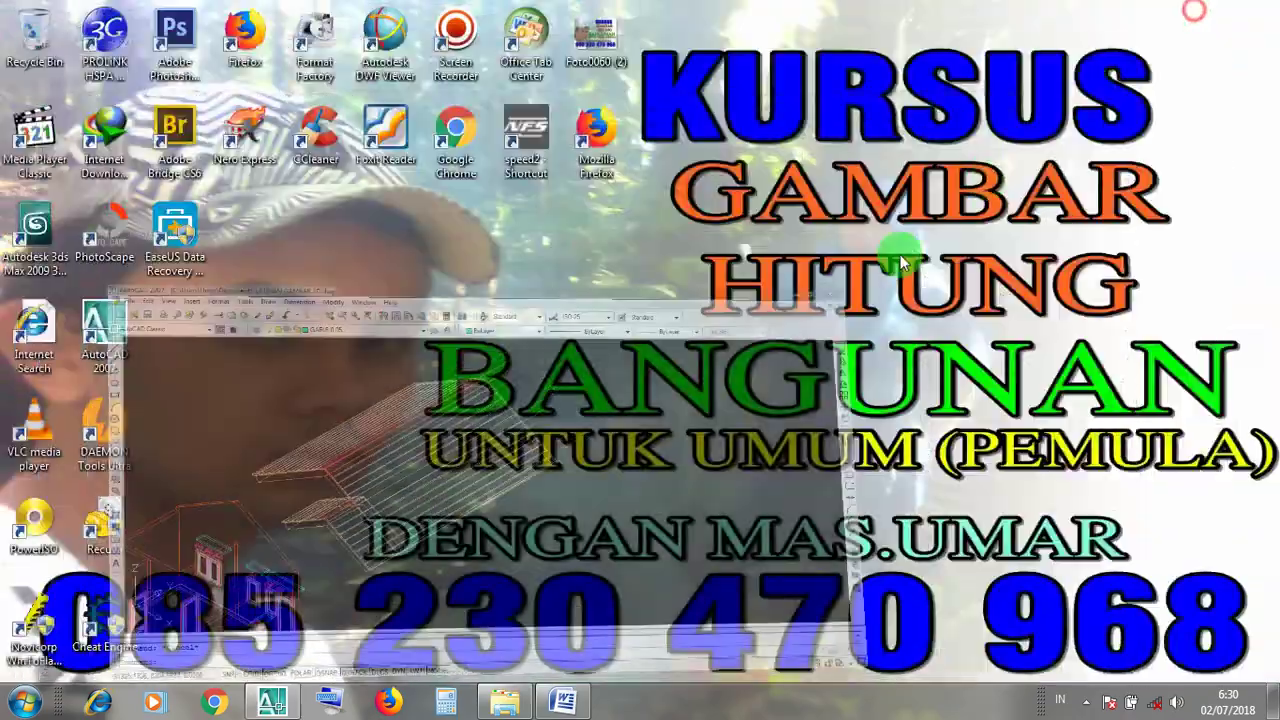
{"action": "left_click", "coordinate": [563, 700]}
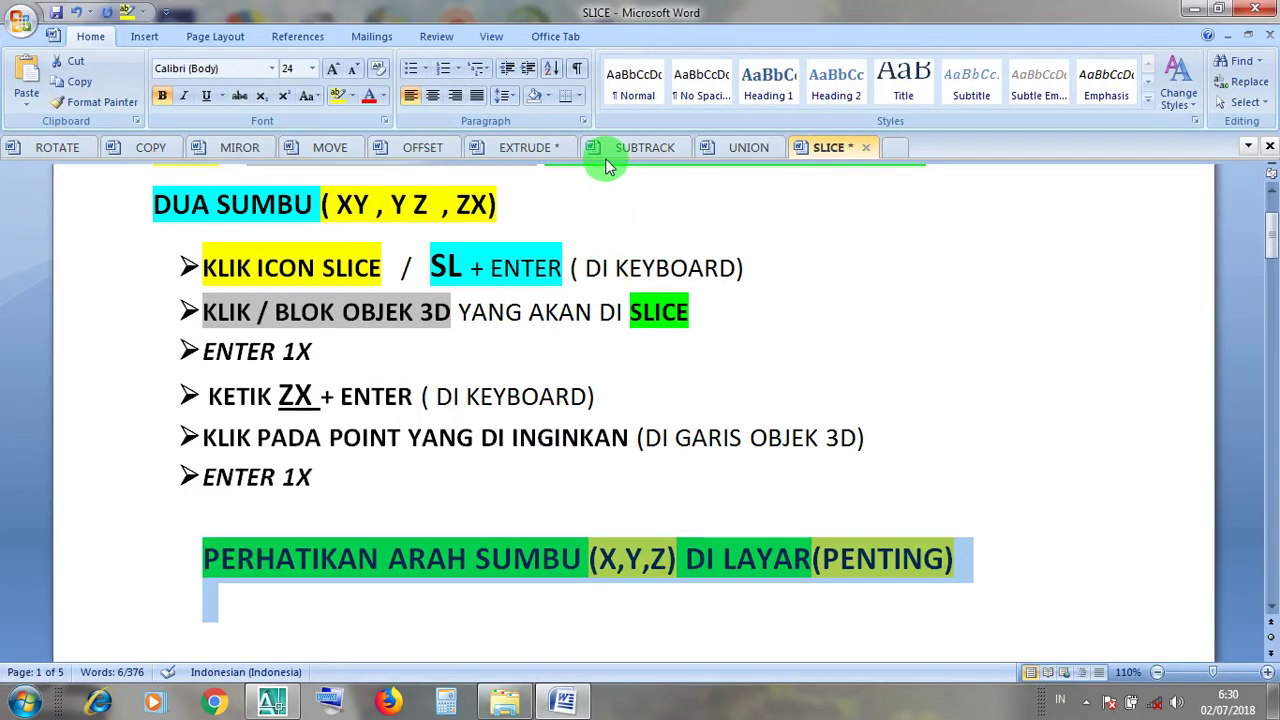
{"action": "left_click", "coordinate": [740, 147]}
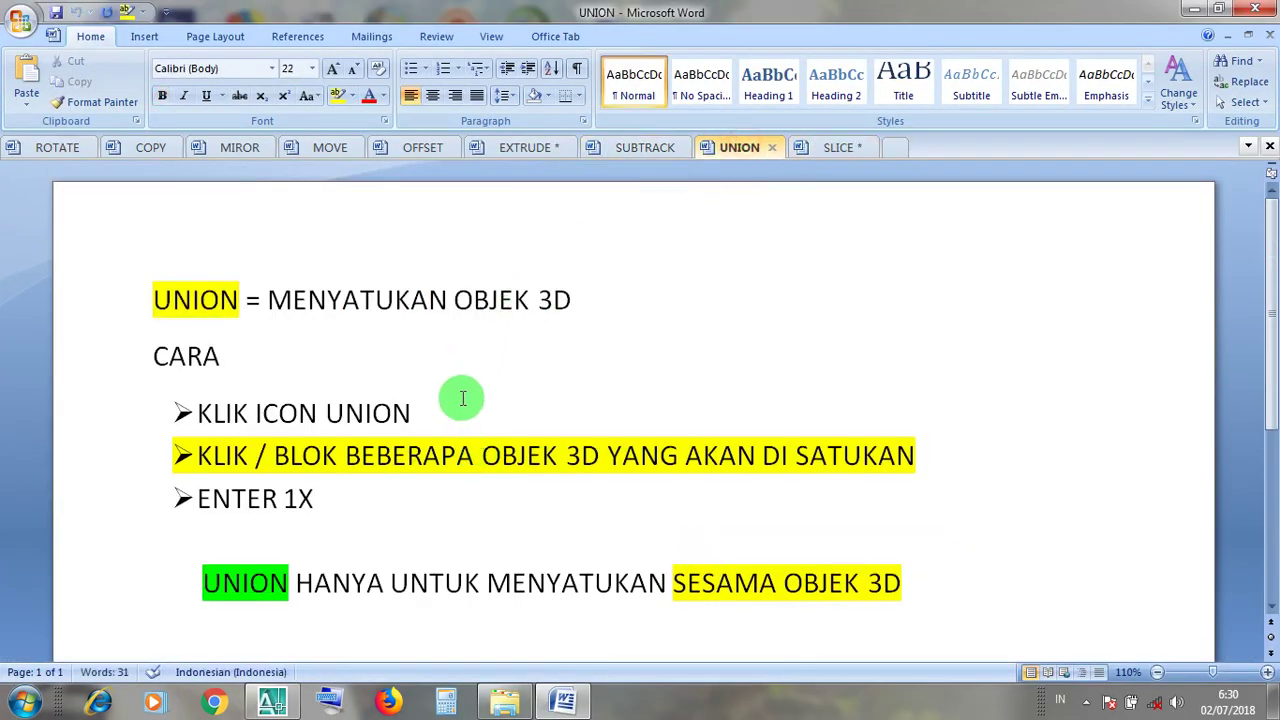
{"action": "left_click", "coordinate": [538, 300]}
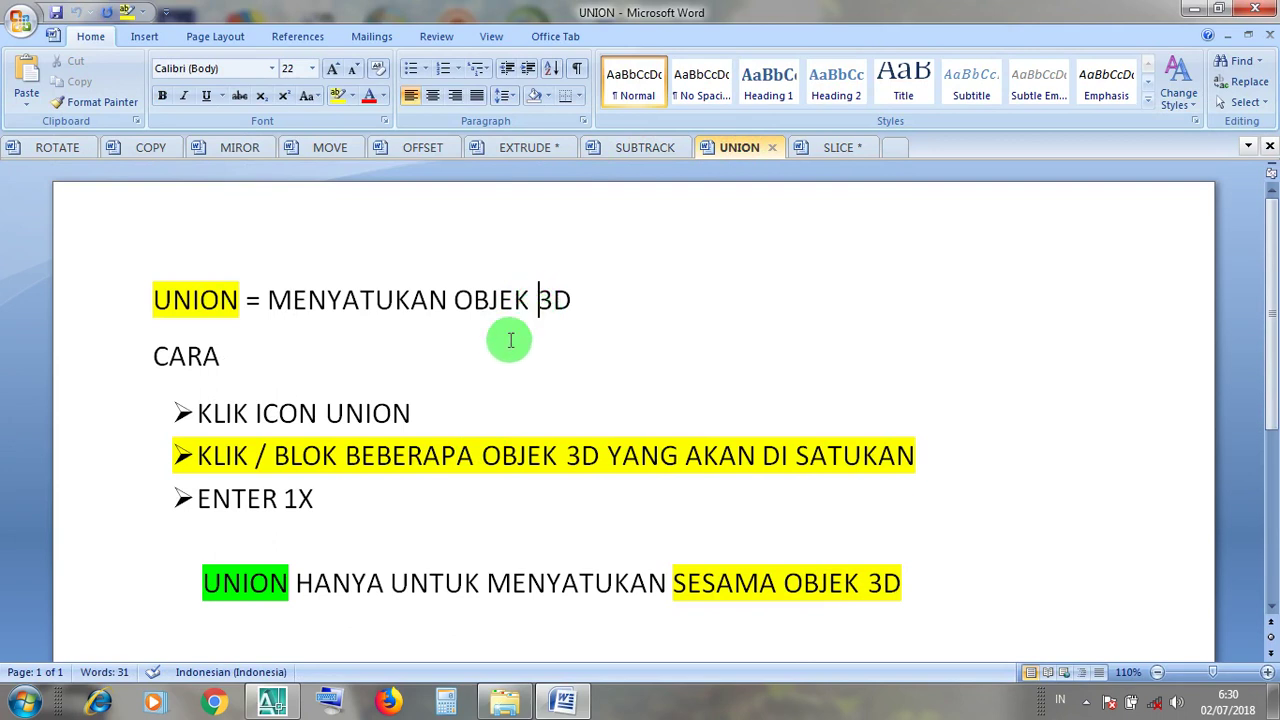
{"action": "left_click_drag", "start_coordinate": [420, 413], "coordinate": [211, 413]}
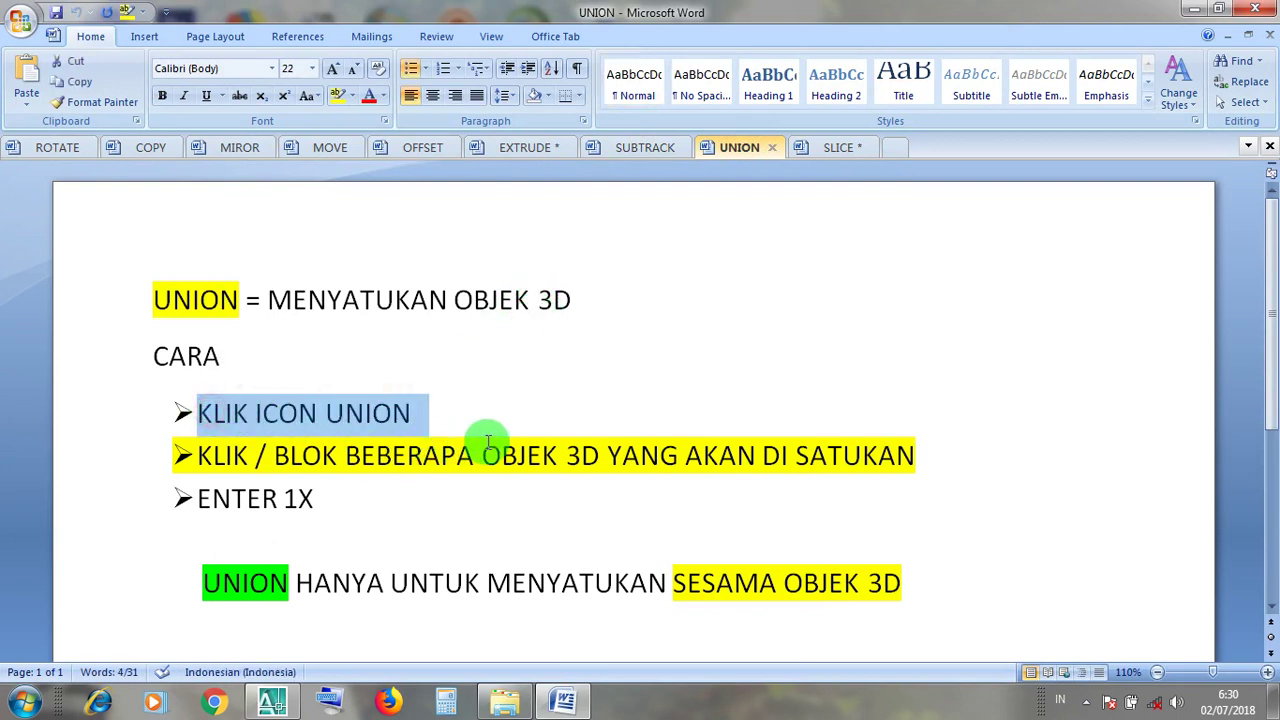
{"action": "left_click", "coordinate": [543, 451]}
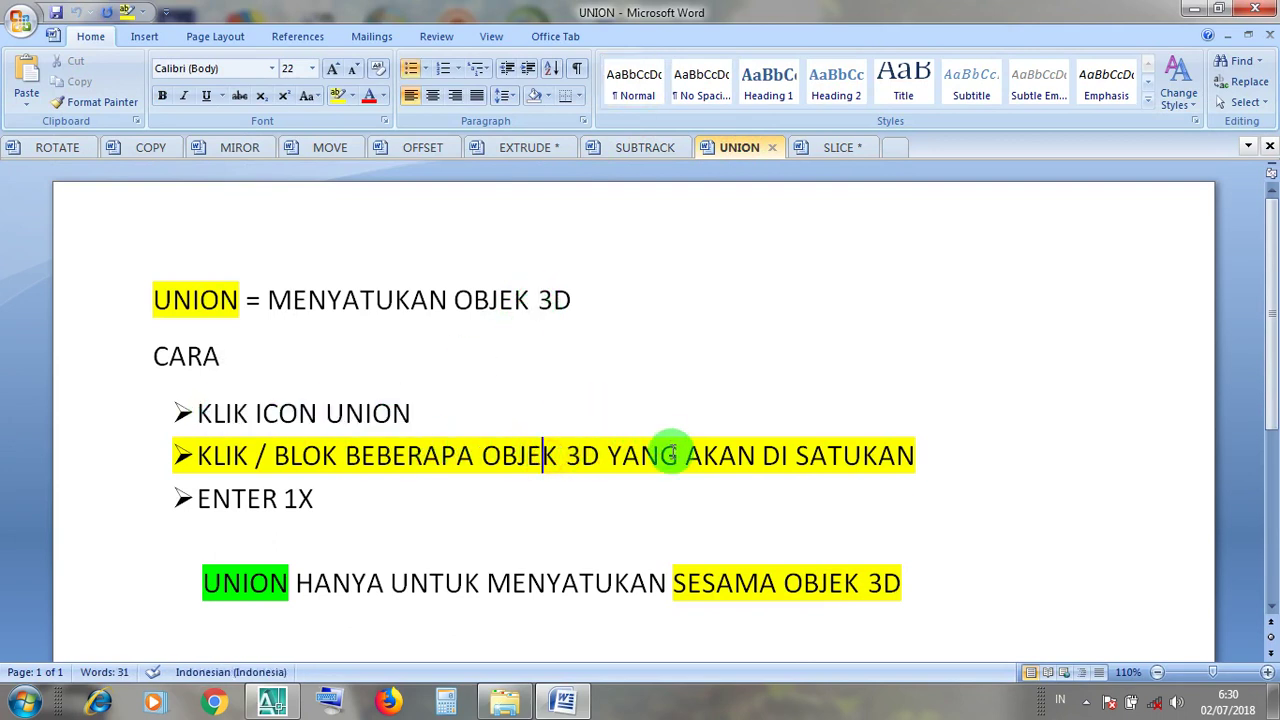
{"action": "left_click_drag", "start_coordinate": [339, 506], "coordinate": [195, 499]}
{"action": "left_click", "coordinate": [1193, 18]}
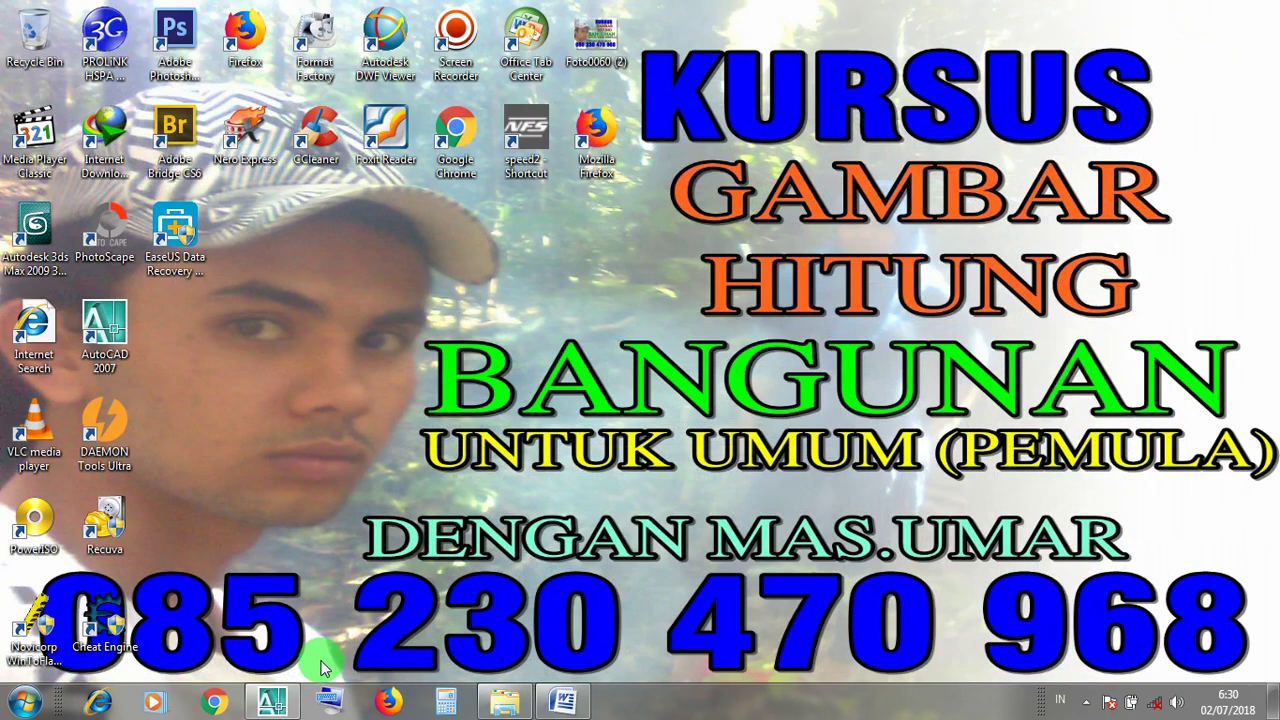
{"action": "left_click", "coordinate": [272, 702]}
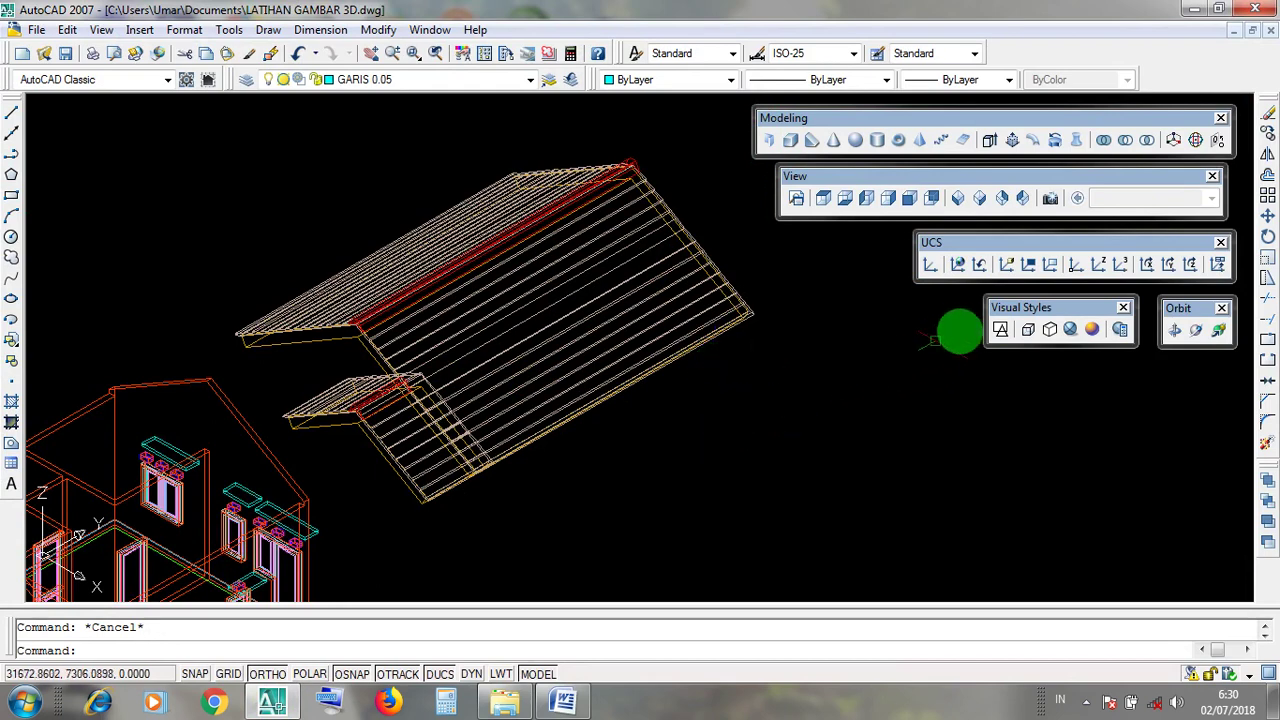
Step: Union the tile coverings of the main roof and the small front roof into one solid
{"action": "left_click", "coordinate": [792, 120]}
{"action": "left_click", "coordinate": [792, 120]}
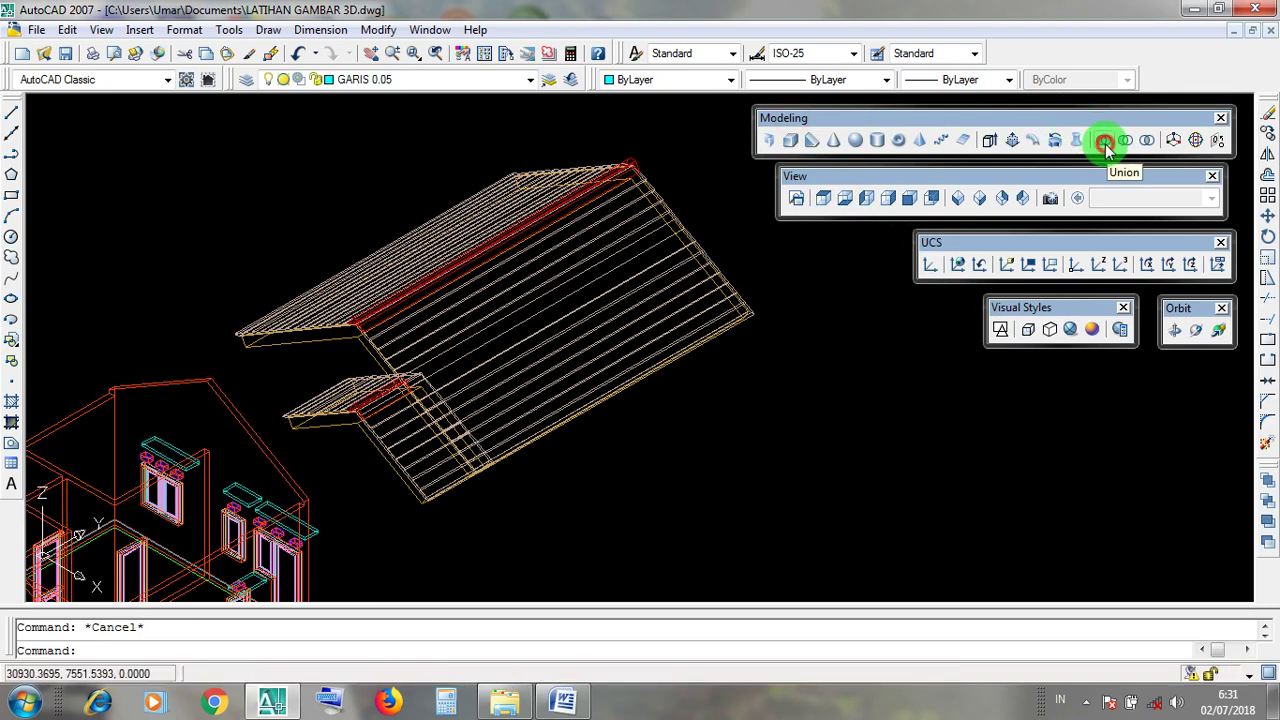
{"action": "left_click", "coordinate": [1104, 141]}
{"action": "left_click", "coordinate": [785, 119]}
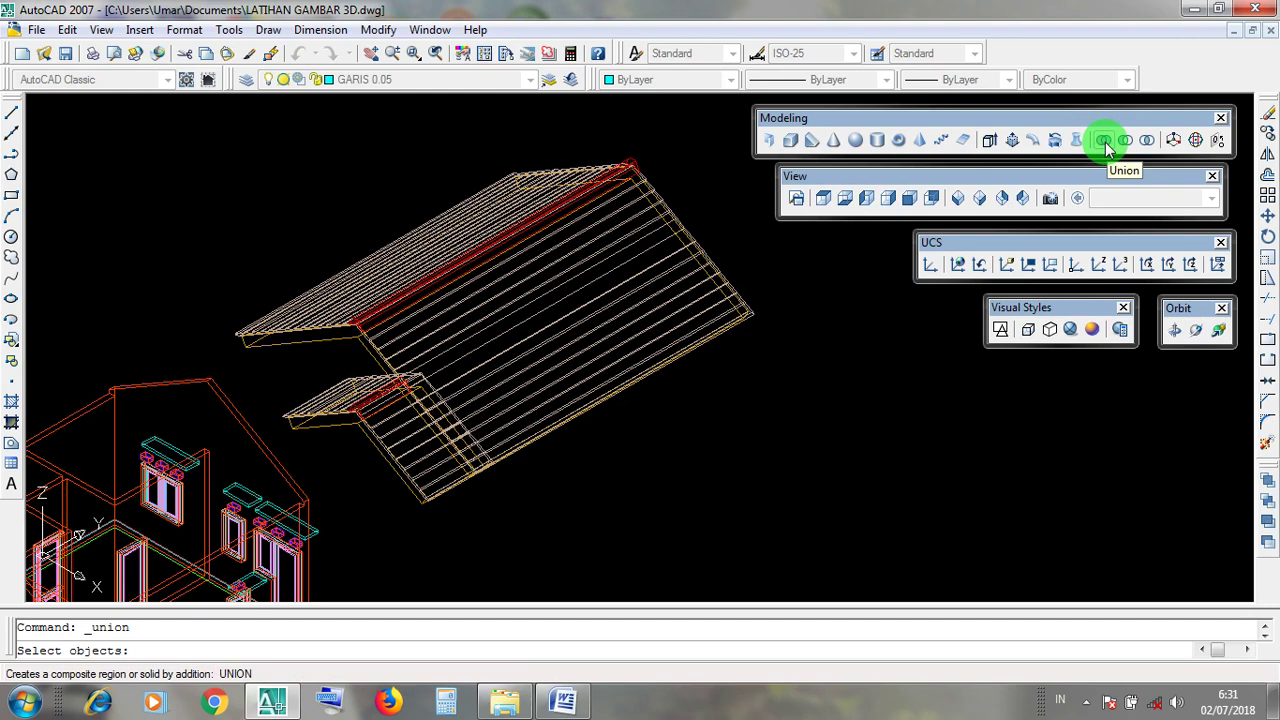
{"action": "left_click", "coordinate": [668, 278]}
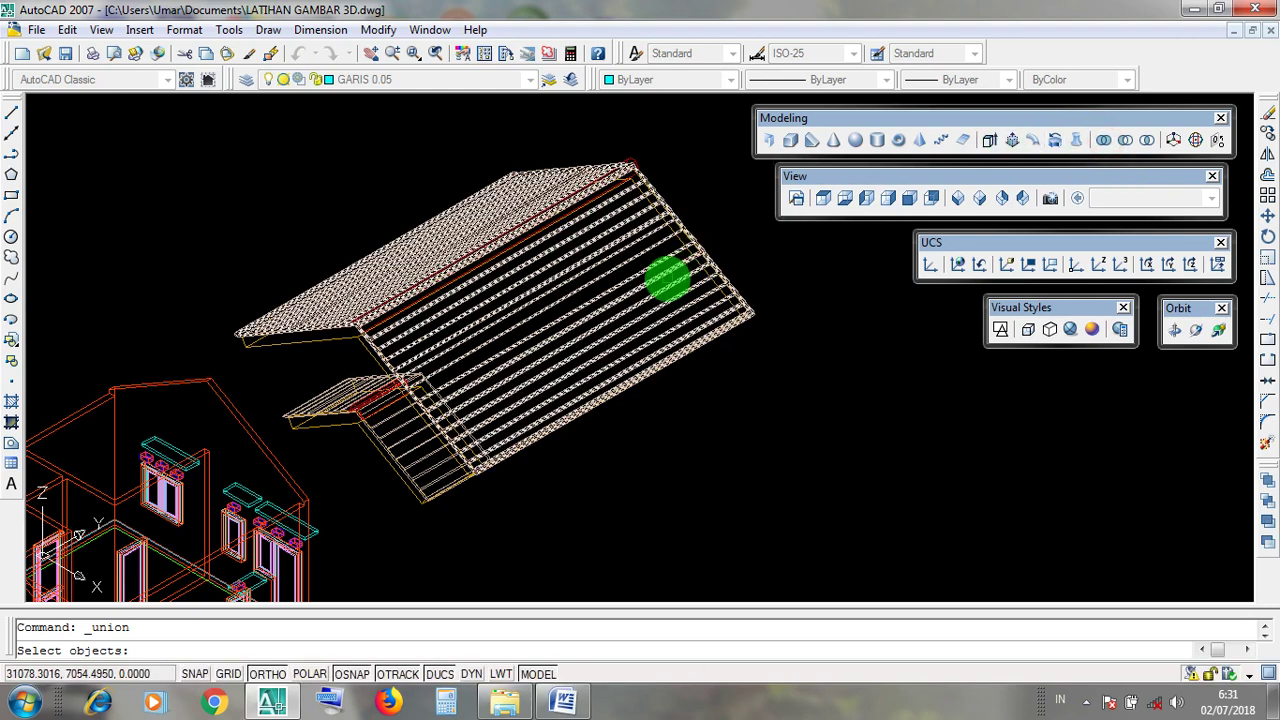
{"action": "left_click", "coordinate": [668, 278]}
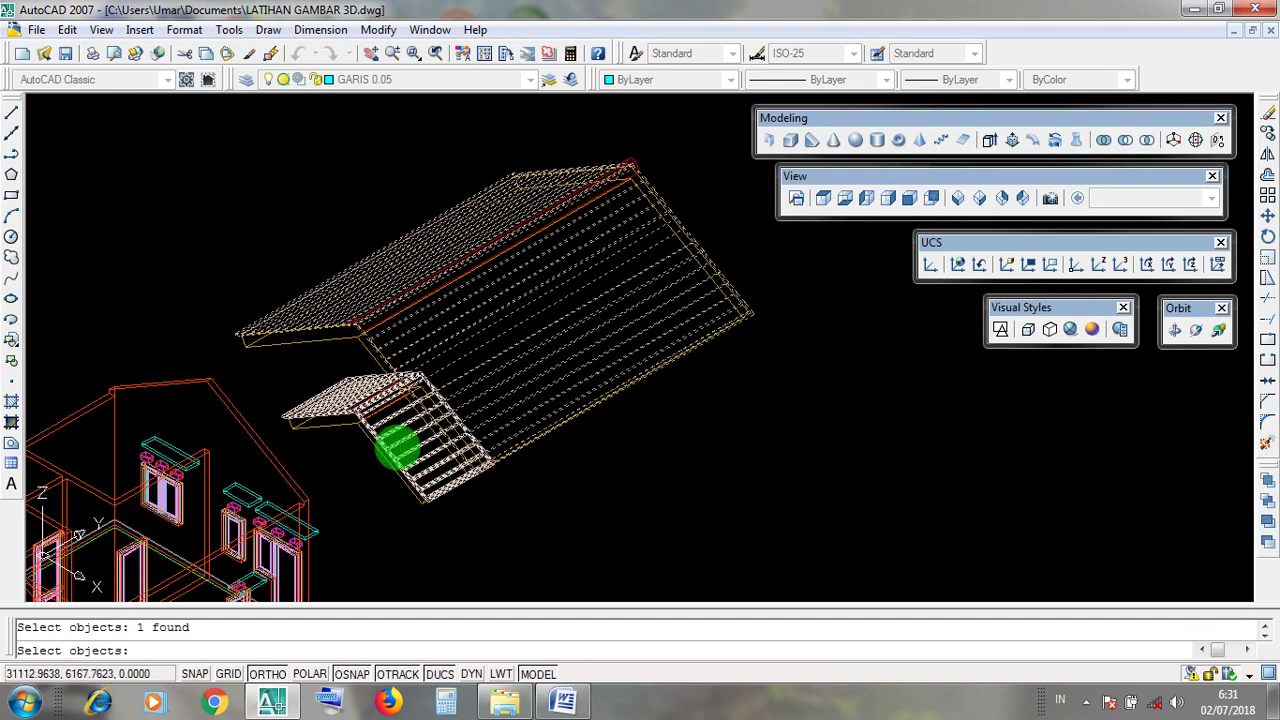
{"action": "left_click", "coordinate": [402, 445]}
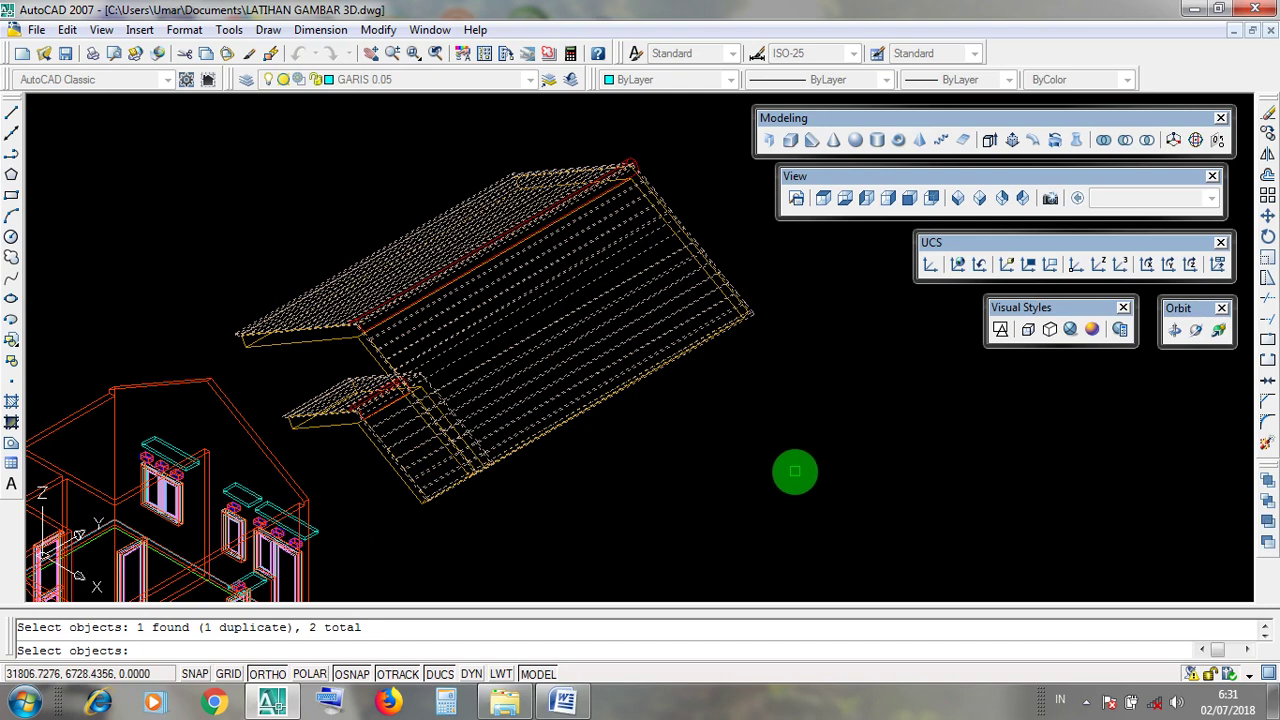
{"action": "key", "text": "Return"}
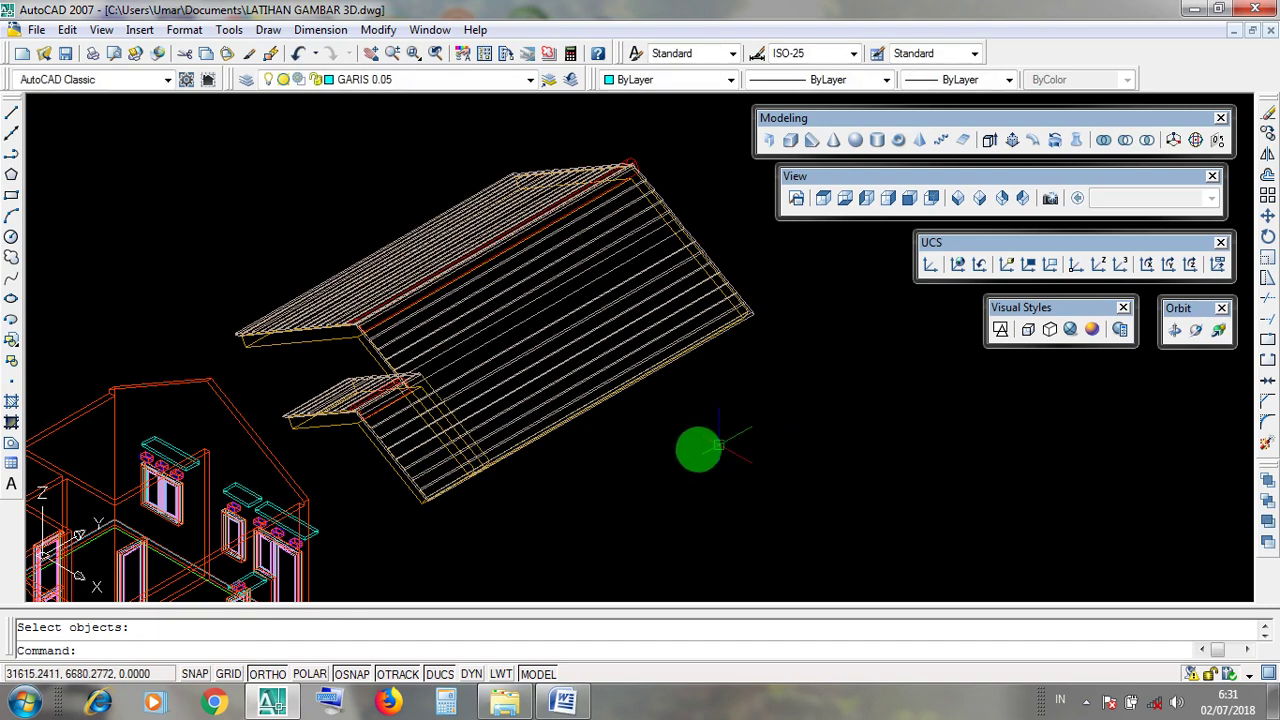
Step: Inspect the joined tile coverings in the Realistic visual style, and return the models to 2D Wireframe
{"action": "scroll", "coordinate": [498, 478], "scroll_direction": "up", "scroll_amount": 3}
{"action": "middle_click_drag", "start_coordinate": [498, 478], "coordinate": [551, 514]}
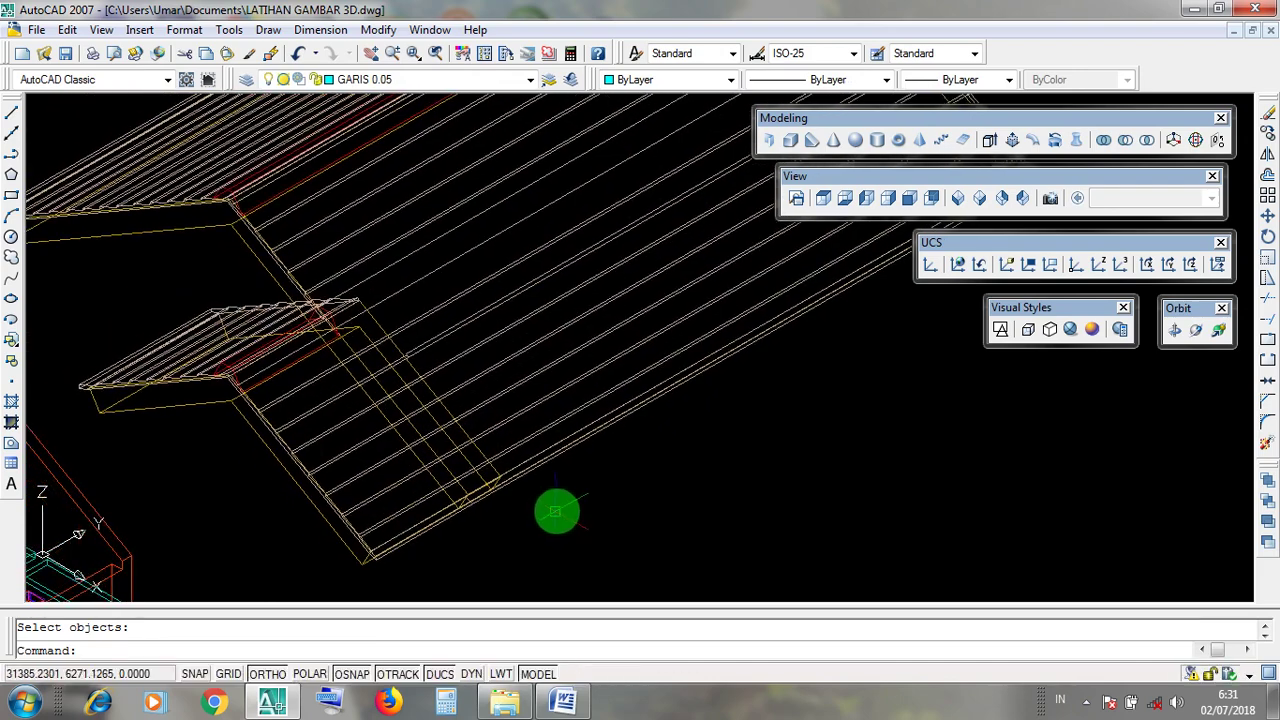
{"action": "left_click", "coordinate": [1071, 330]}
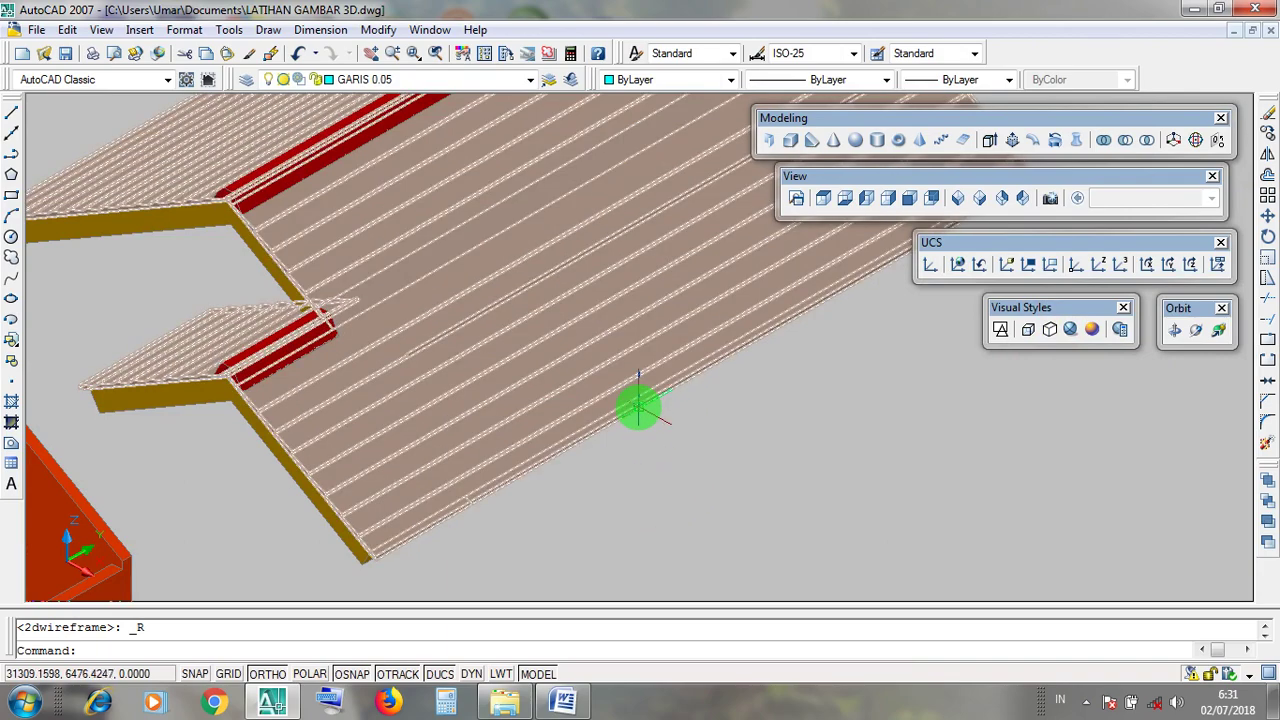
{"action": "scroll", "coordinate": [640, 405], "scroll_direction": "down", "scroll_amount": 5}
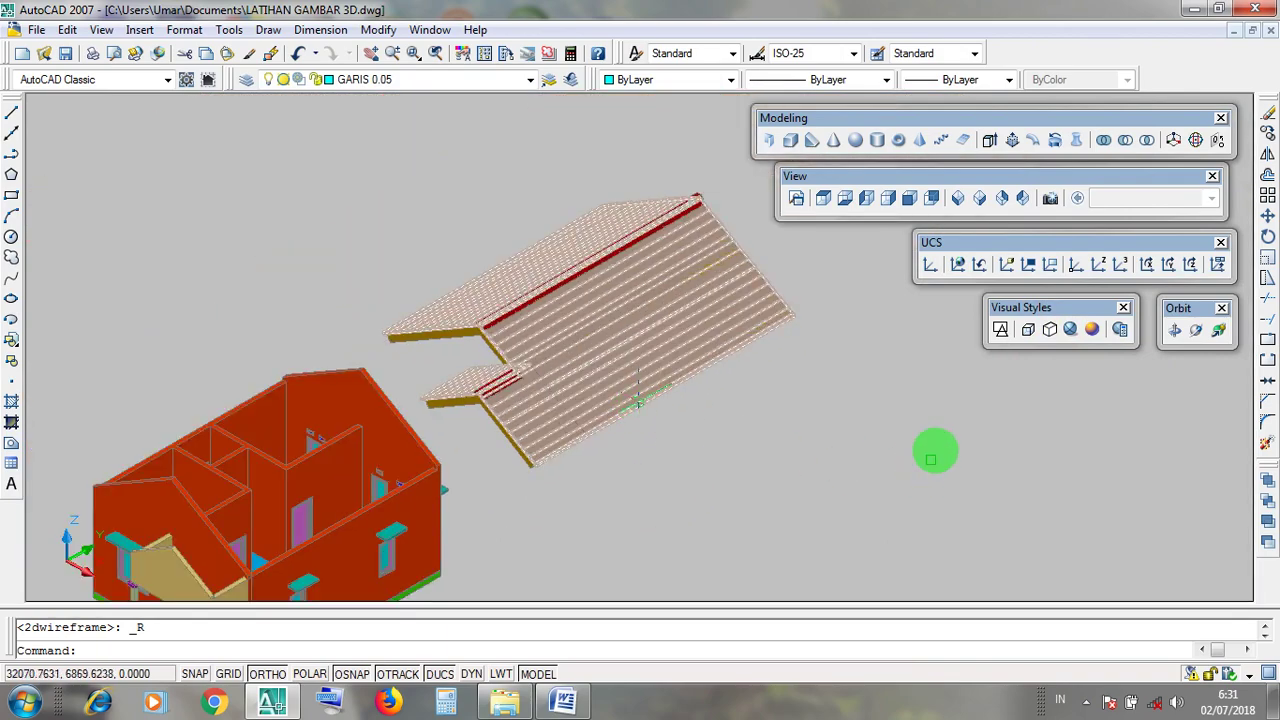
{"action": "left_click", "coordinate": [1001, 329]}
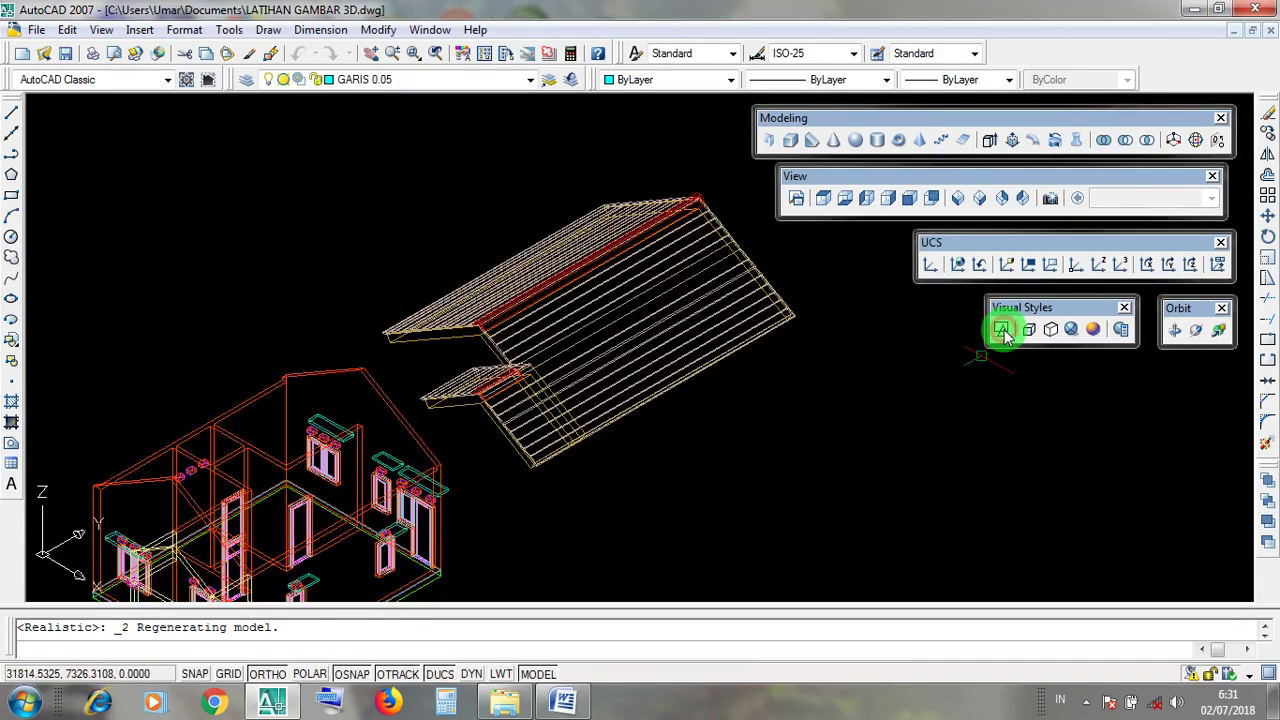
Step: Select the joined tile covering to check that both roofs form one object, and clear the selection
{"action": "scroll", "coordinate": [600, 500], "scroll_direction": "up", "scroll_amount": 2}
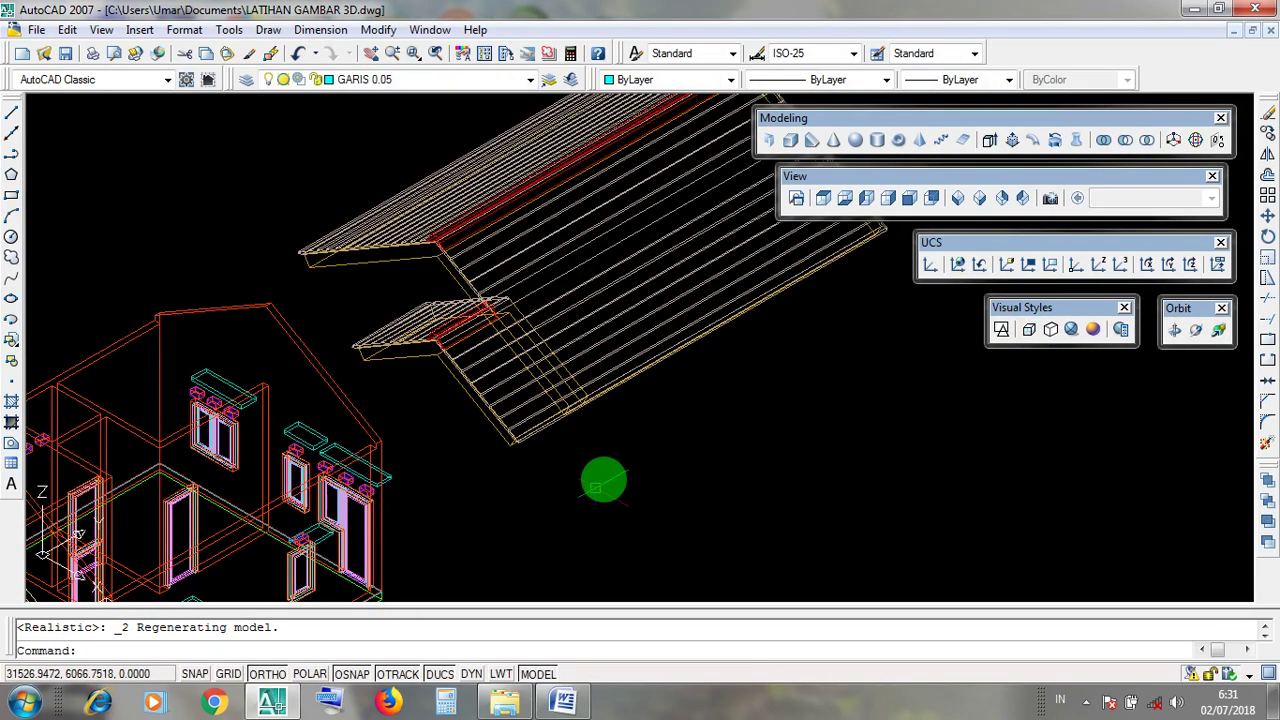
{"action": "middle_click_drag", "start_coordinate": [660, 509], "coordinate": [588, 393]}
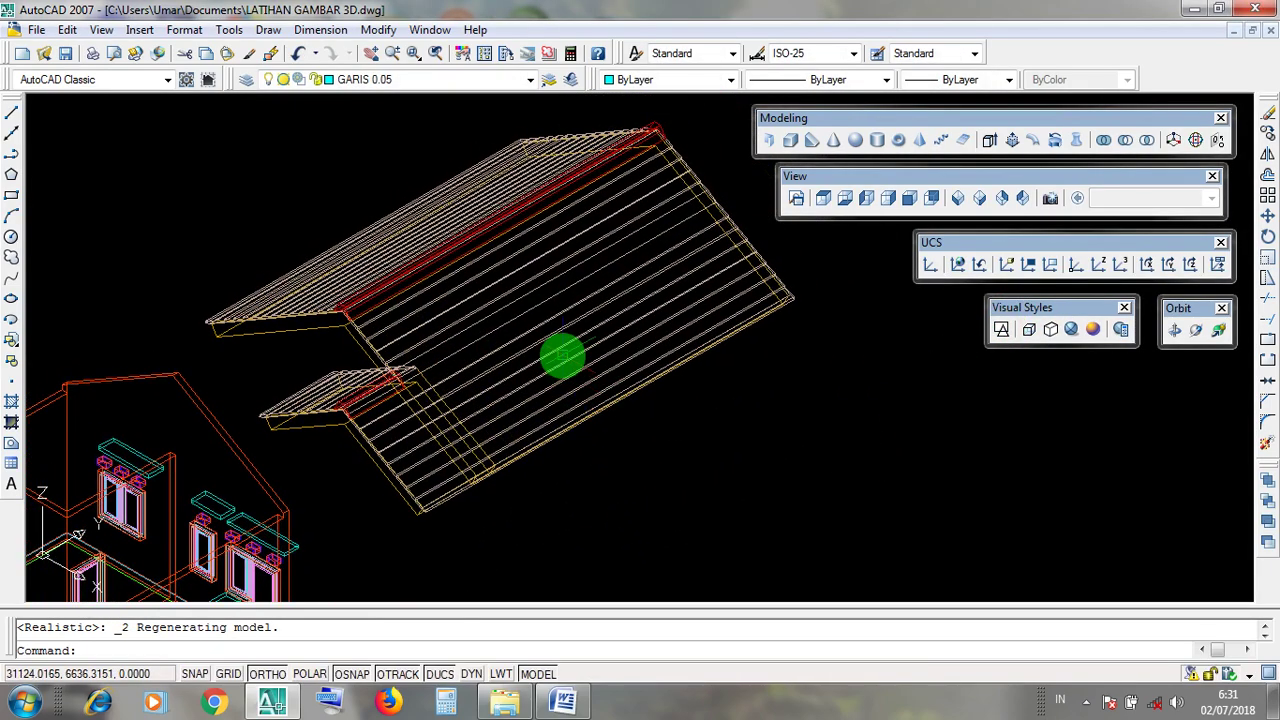
{"action": "left_click", "coordinate": [562, 365]}
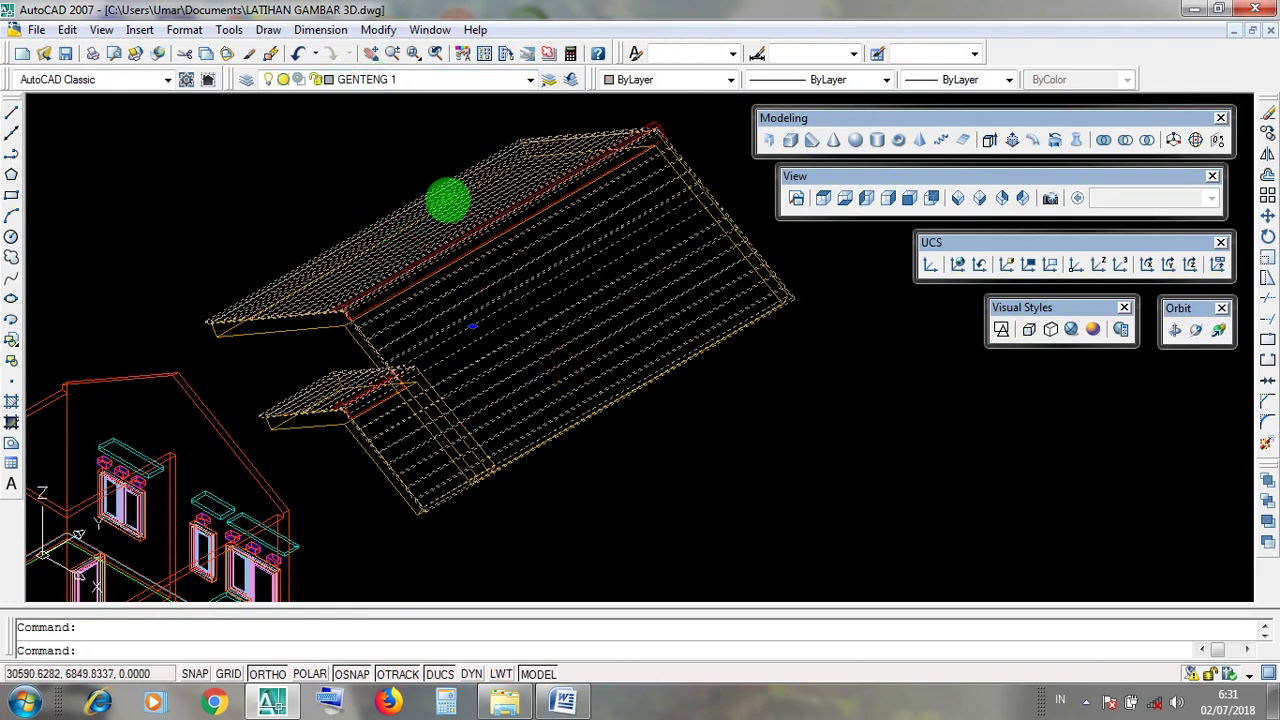
{"action": "key", "text": "Escape"}
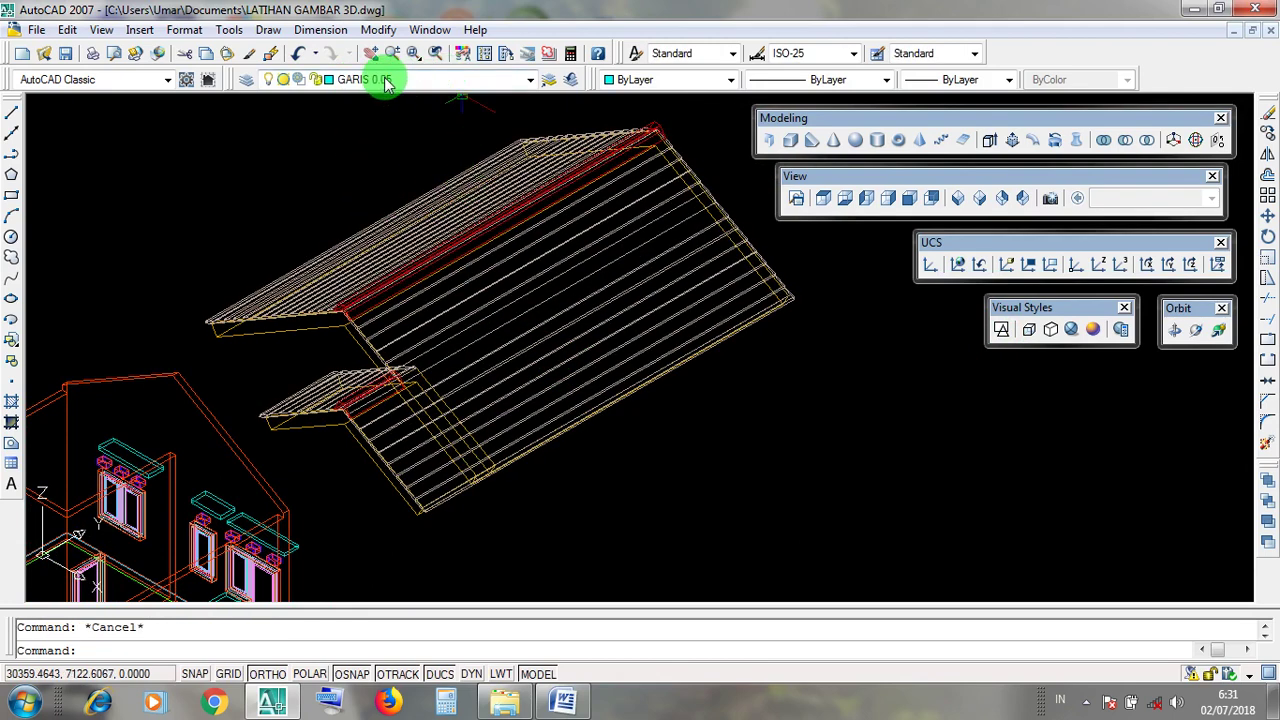
Step: Turn off layer GENTENG 1 to hide the roof tiles and expose the fascia boards and ridge caps
{"action": "left_click", "coordinate": [529, 82]}
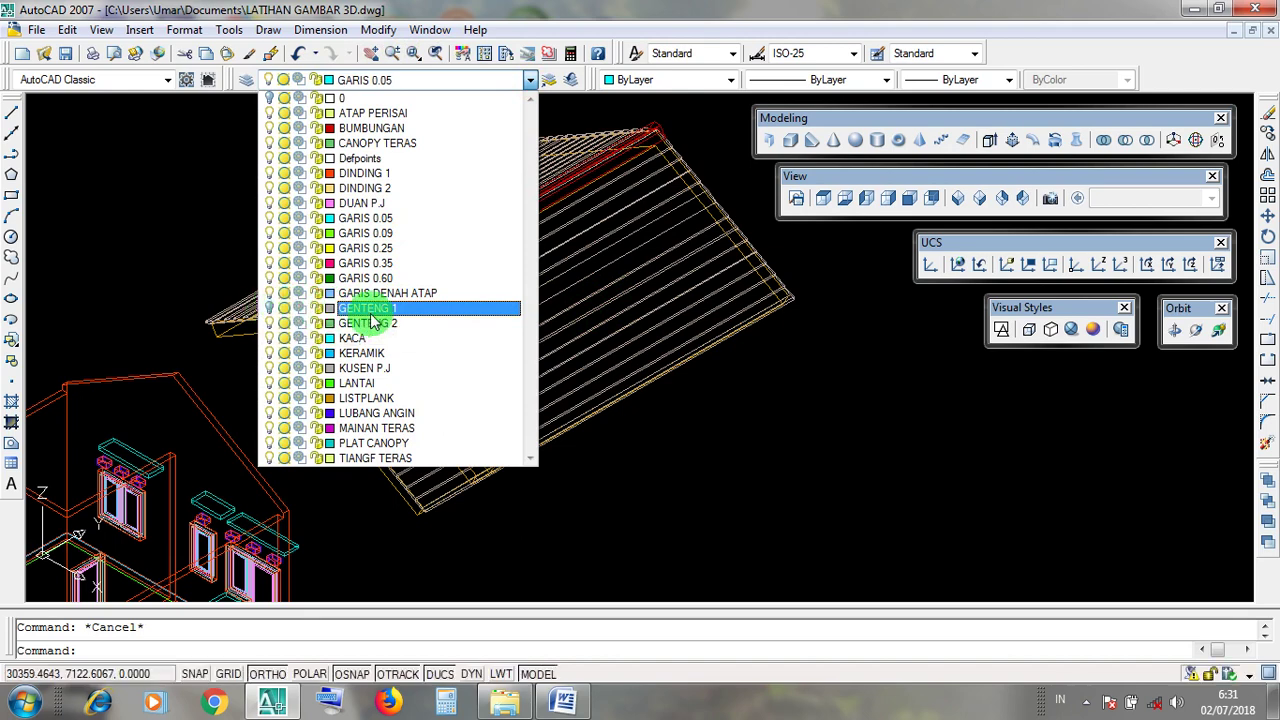
{"action": "left_click", "coordinate": [758, 466]}
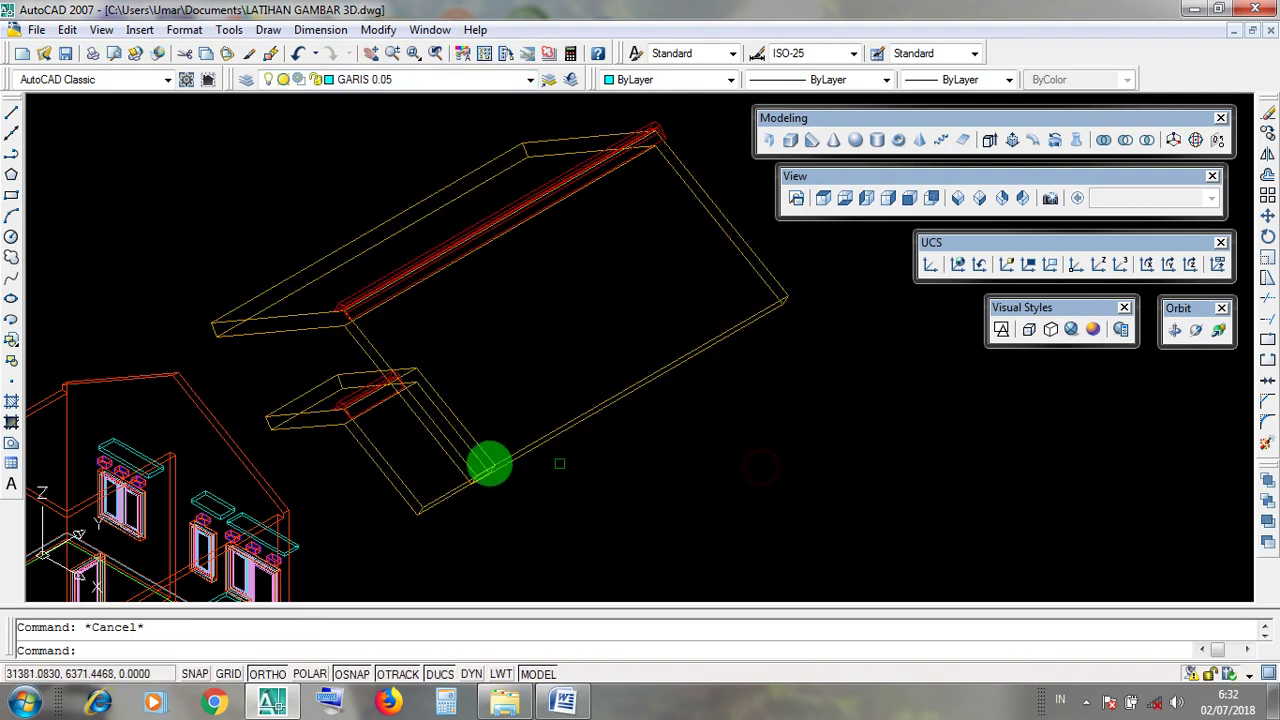
{"action": "left_click", "coordinate": [583, 294]}
{"action": "left_click", "coordinate": [456, 244]}
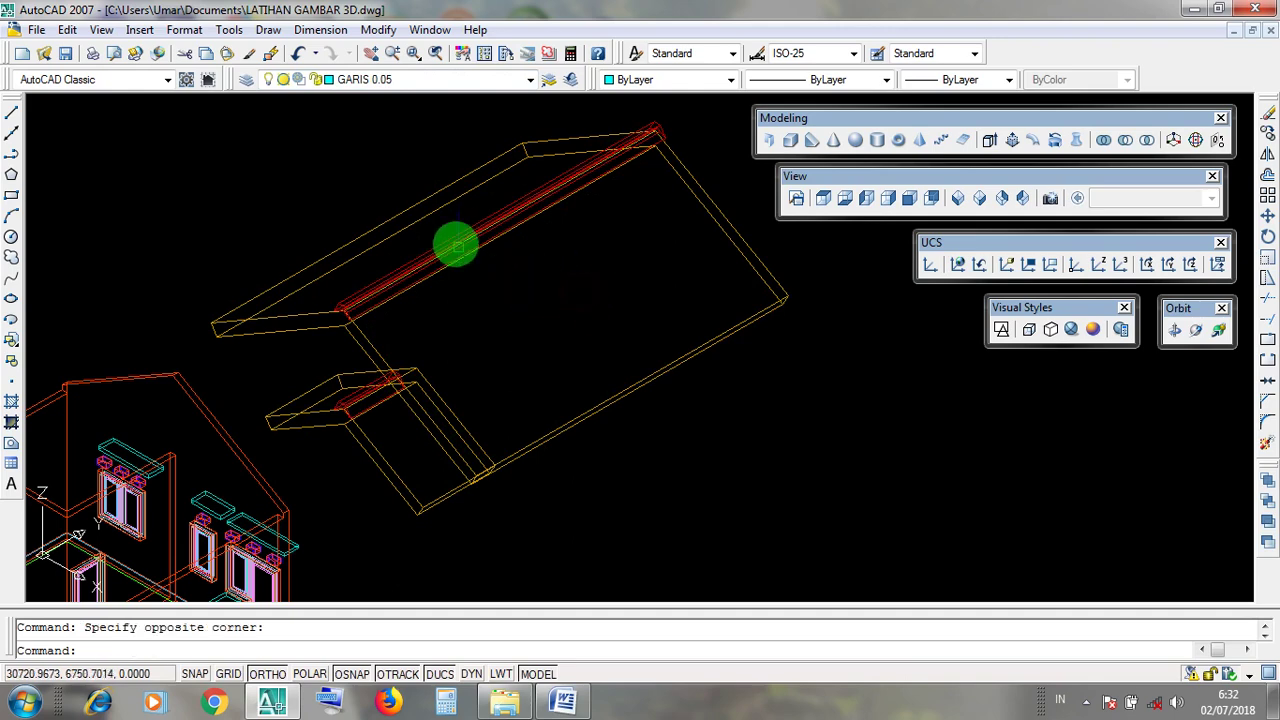
{"action": "left_click", "coordinate": [569, 370]}
{"action": "left_click", "coordinate": [548, 320]}
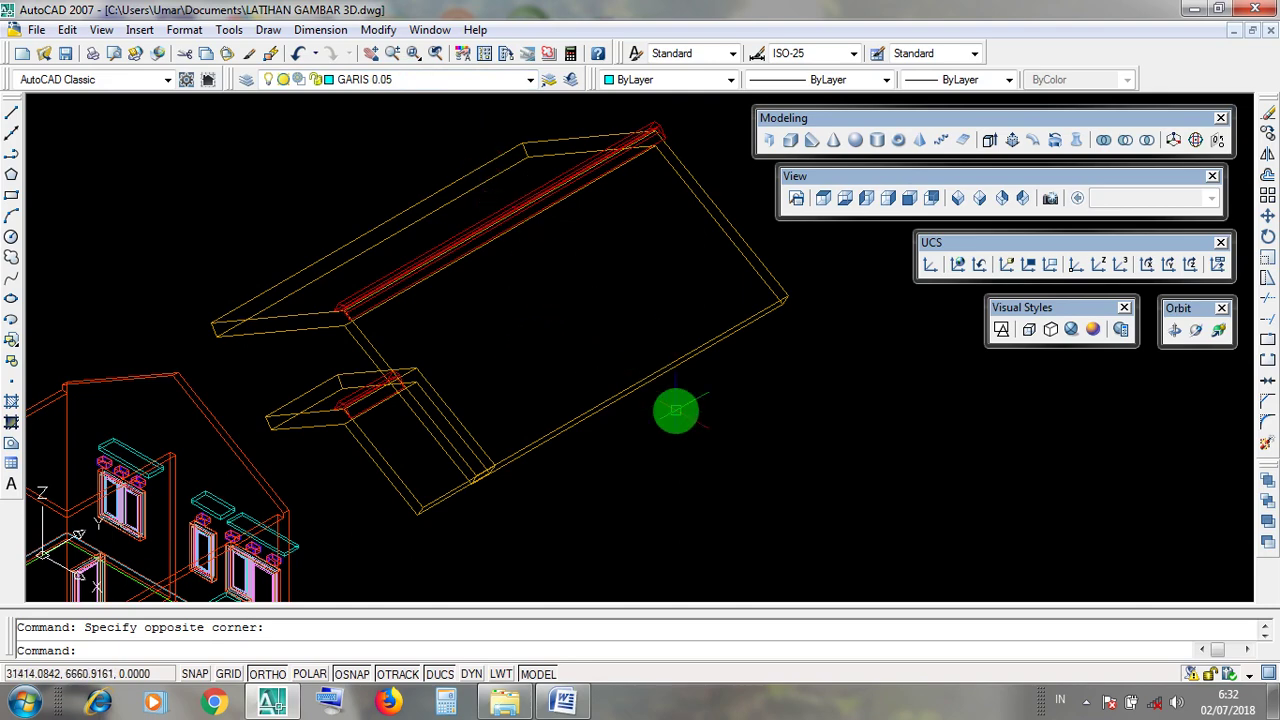
Step: Examine the fascia boards of the main roof and the front roof by selecting both, and clear the selection
{"action": "middle_click_drag", "start_coordinate": [676, 410], "coordinate": [706, 431]}
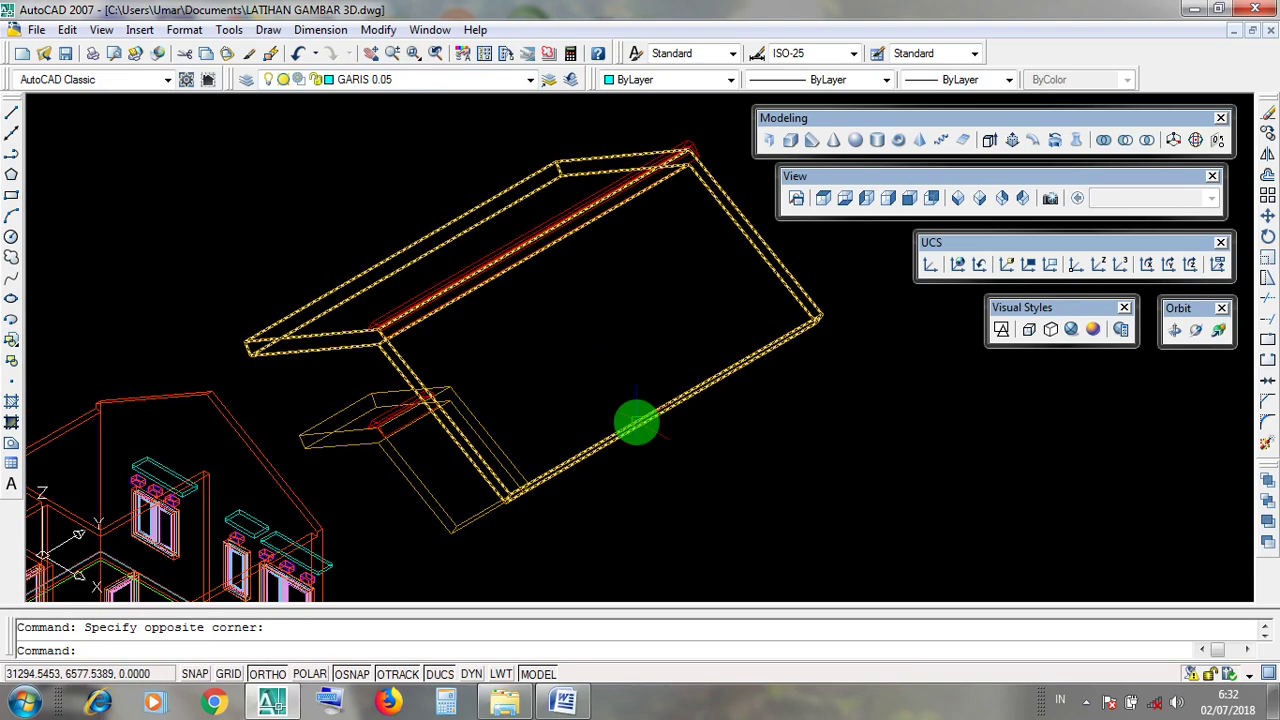
{"action": "left_click", "coordinate": [637, 423]}
{"action": "left_click", "coordinate": [474, 514]}
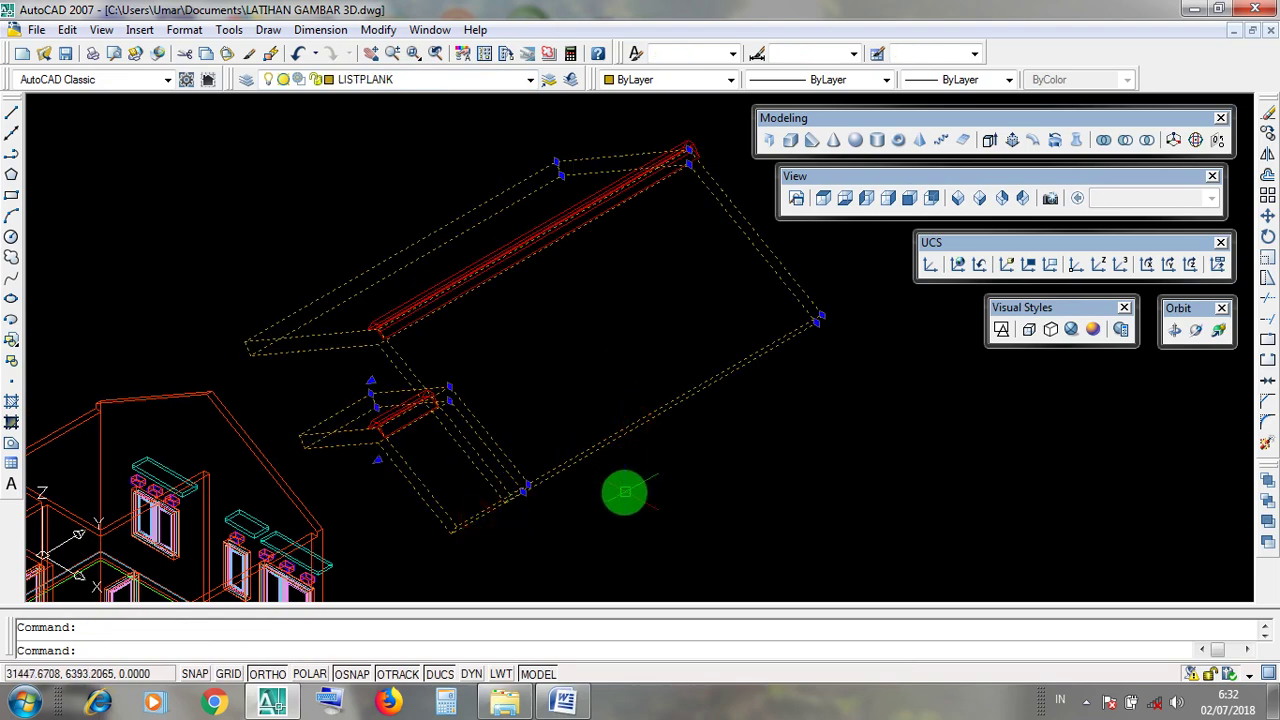
{"action": "key", "text": "Escape"}
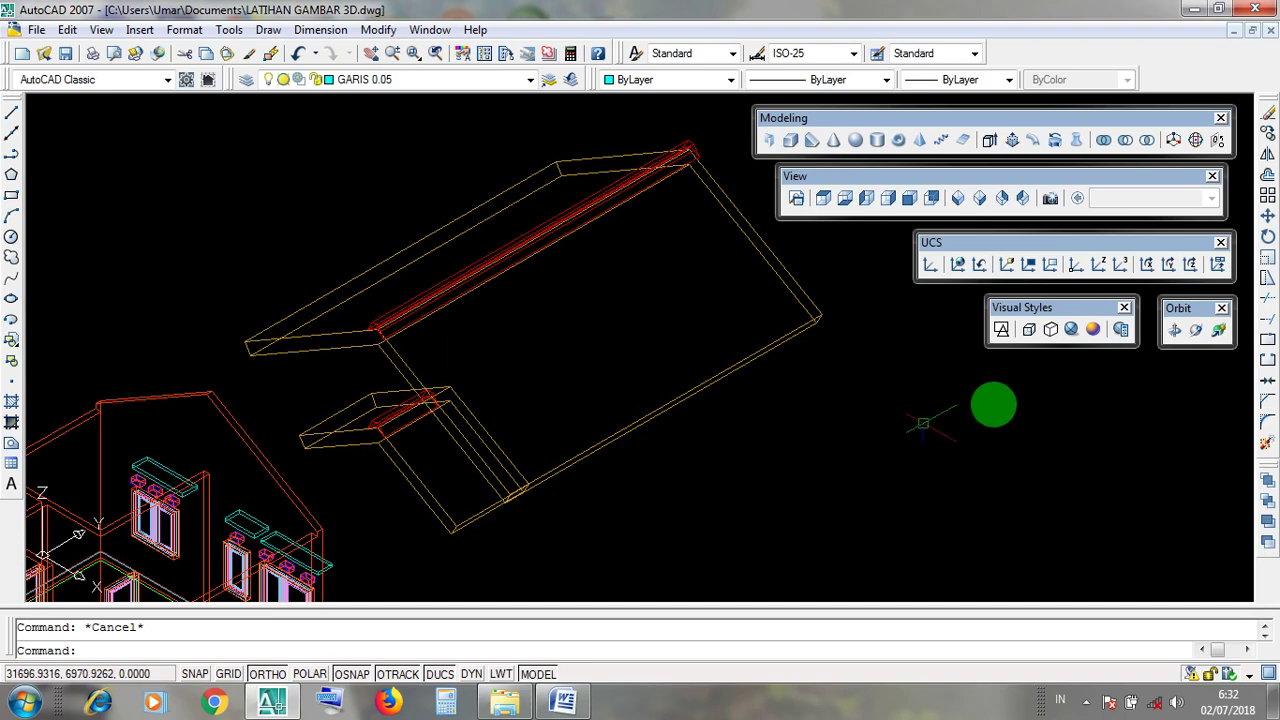
Step: Inspect the main and front fascia boards as separate solids in the Realistic visual style, and return the models to 2D Wireframe
{"action": "left_click", "coordinate": [1077, 331]}
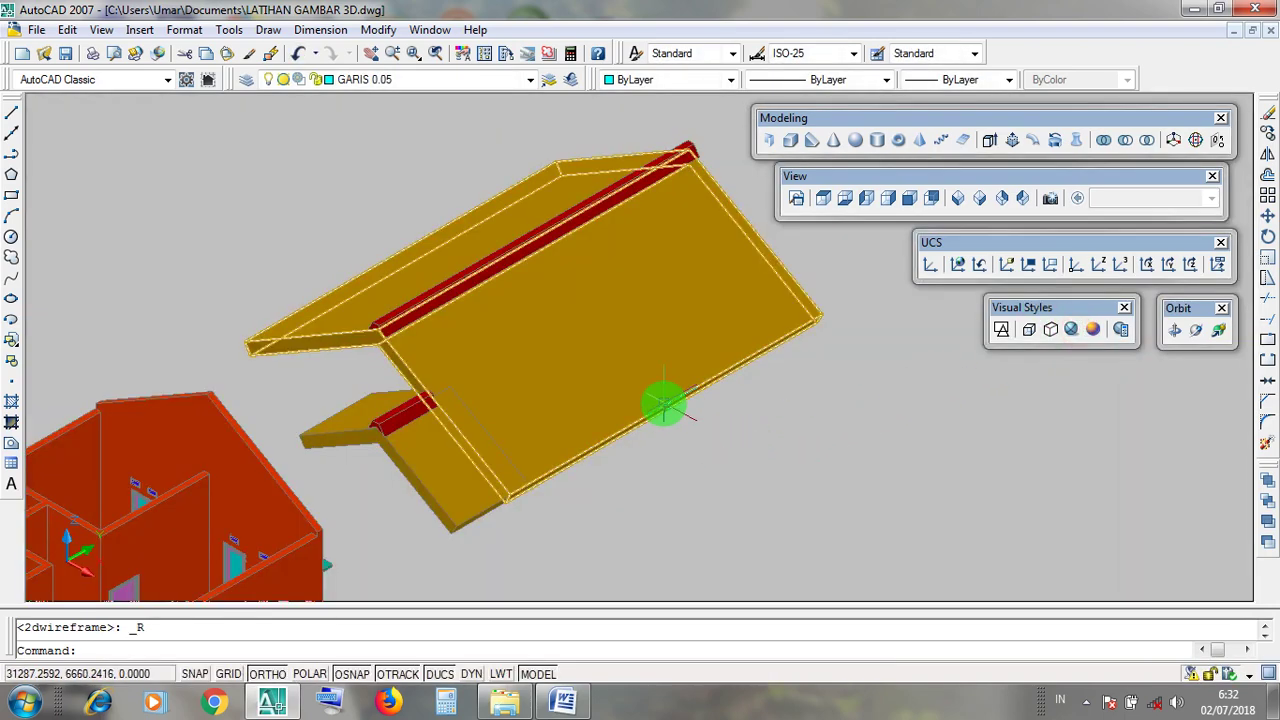
{"action": "left_click", "coordinate": [662, 404]}
{"action": "key", "text": "Escape"}
{"action": "left_click", "coordinate": [443, 519]}
{"action": "key", "text": "Escape"}
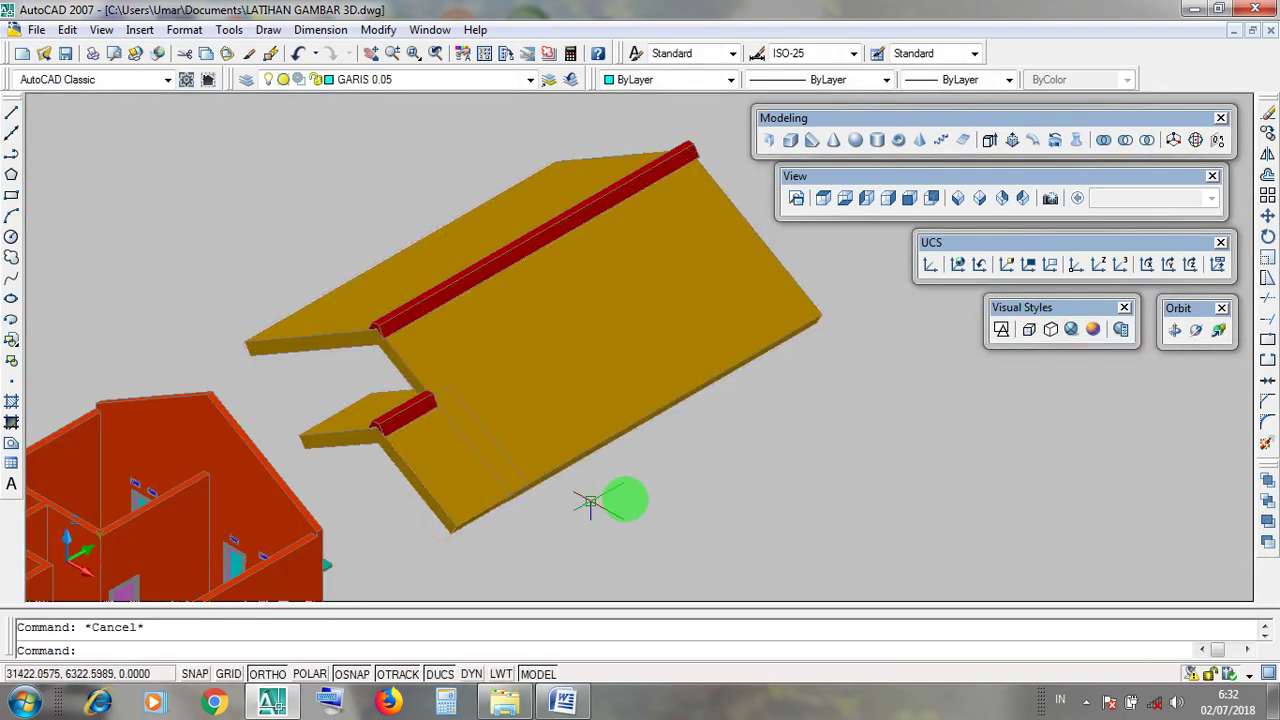
{"action": "left_click", "coordinate": [1107, 140]}
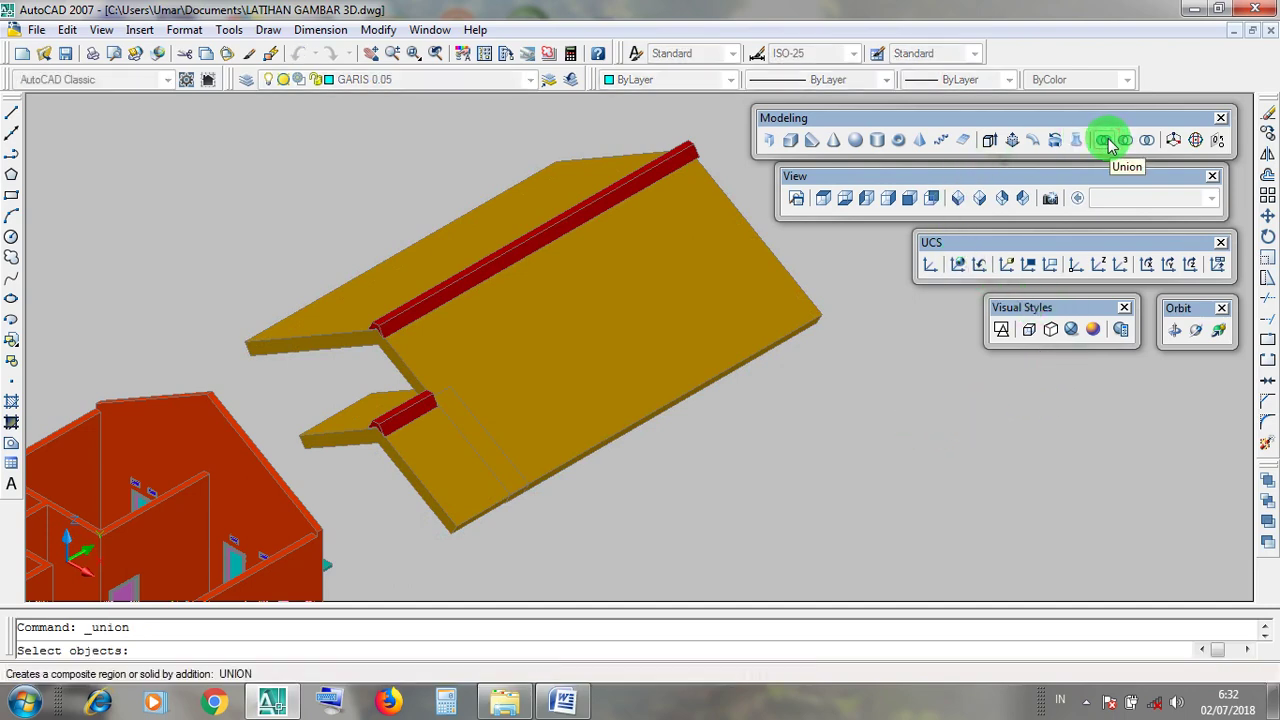
{"action": "left_click", "coordinate": [794, 119]}
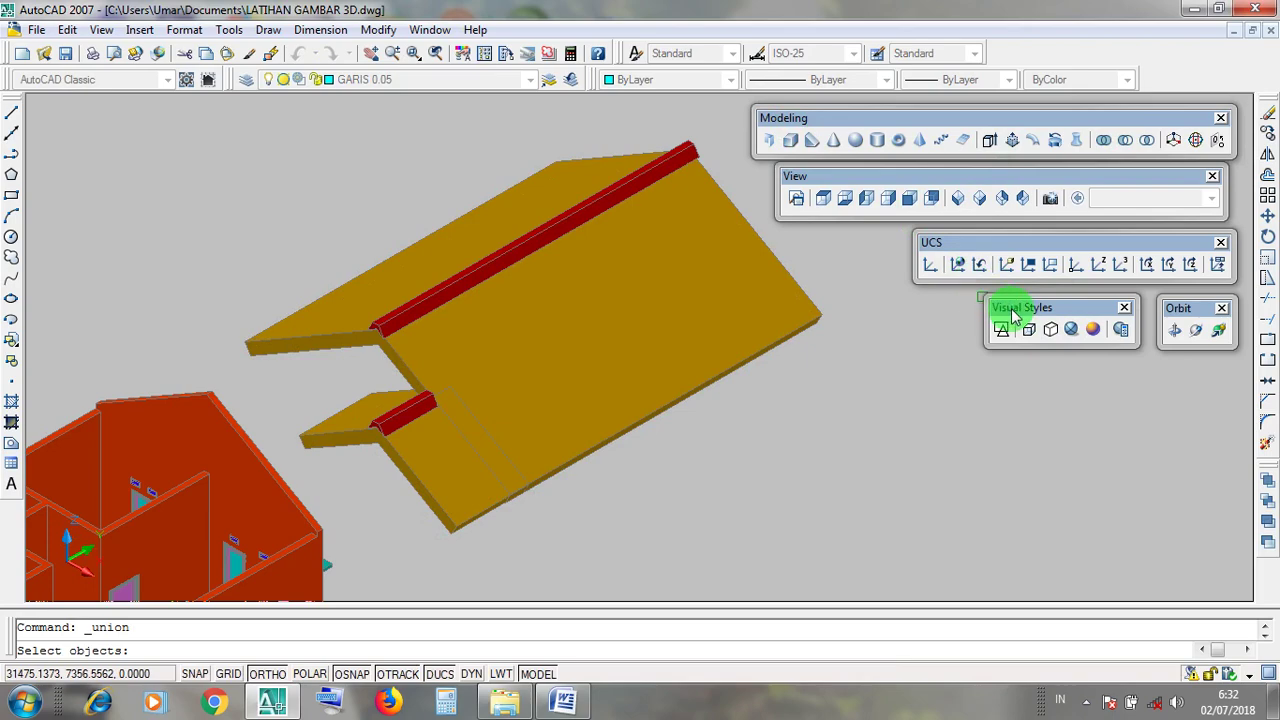
{"action": "left_click", "coordinate": [1001, 329]}
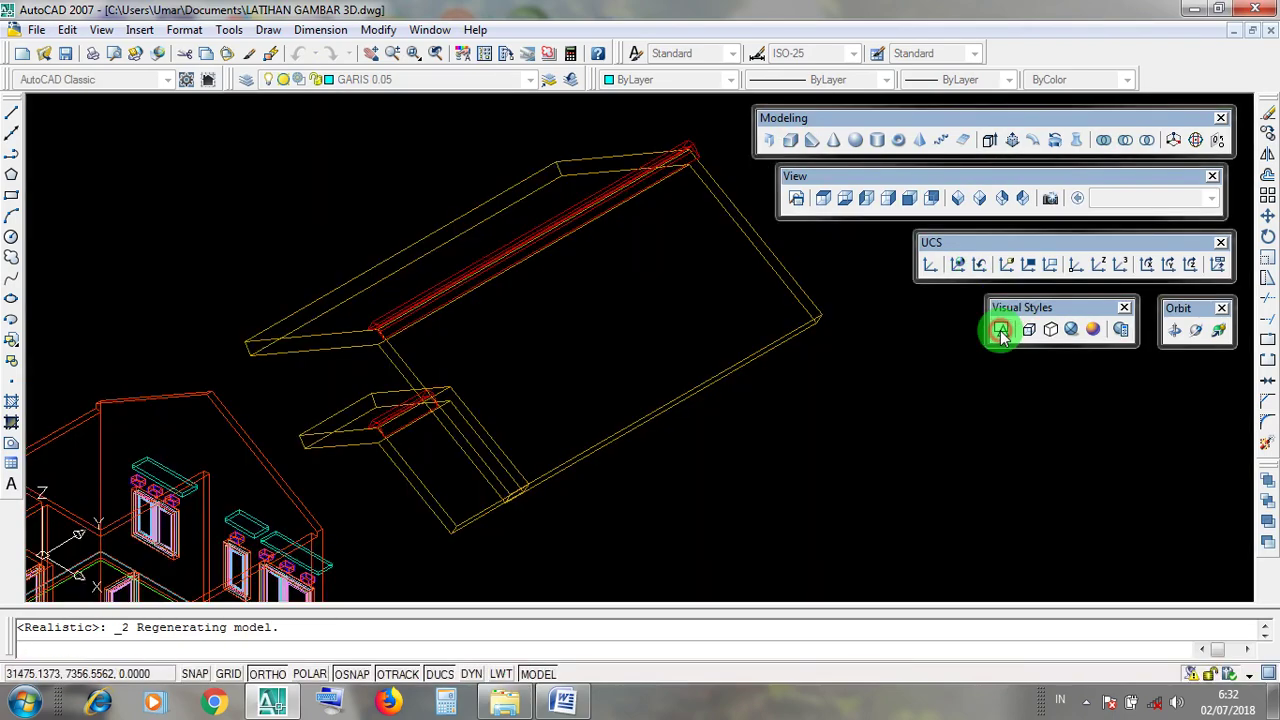
Step: Switch to the UNION document in Microsoft Word, review the steps for joining 3D objects, and return to the AutoCAD drawing
{"action": "left_click", "coordinate": [1199, 15]}
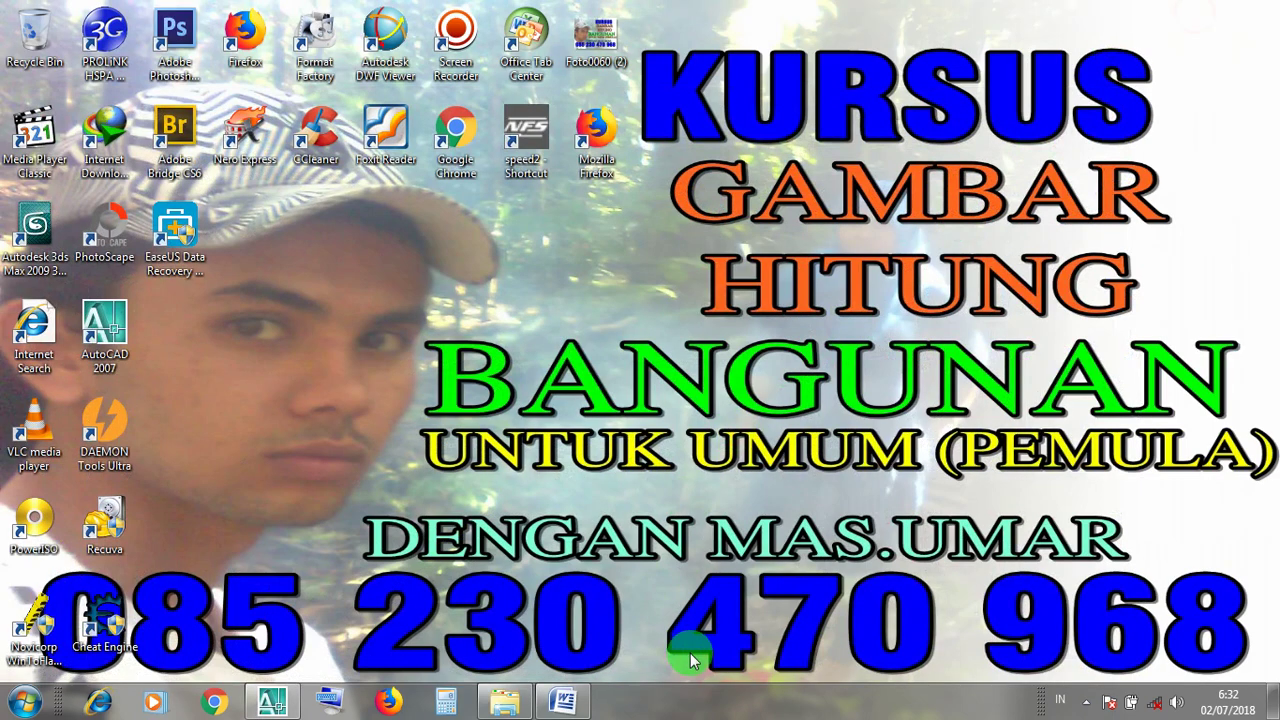
{"action": "left_click", "coordinate": [563, 703]}
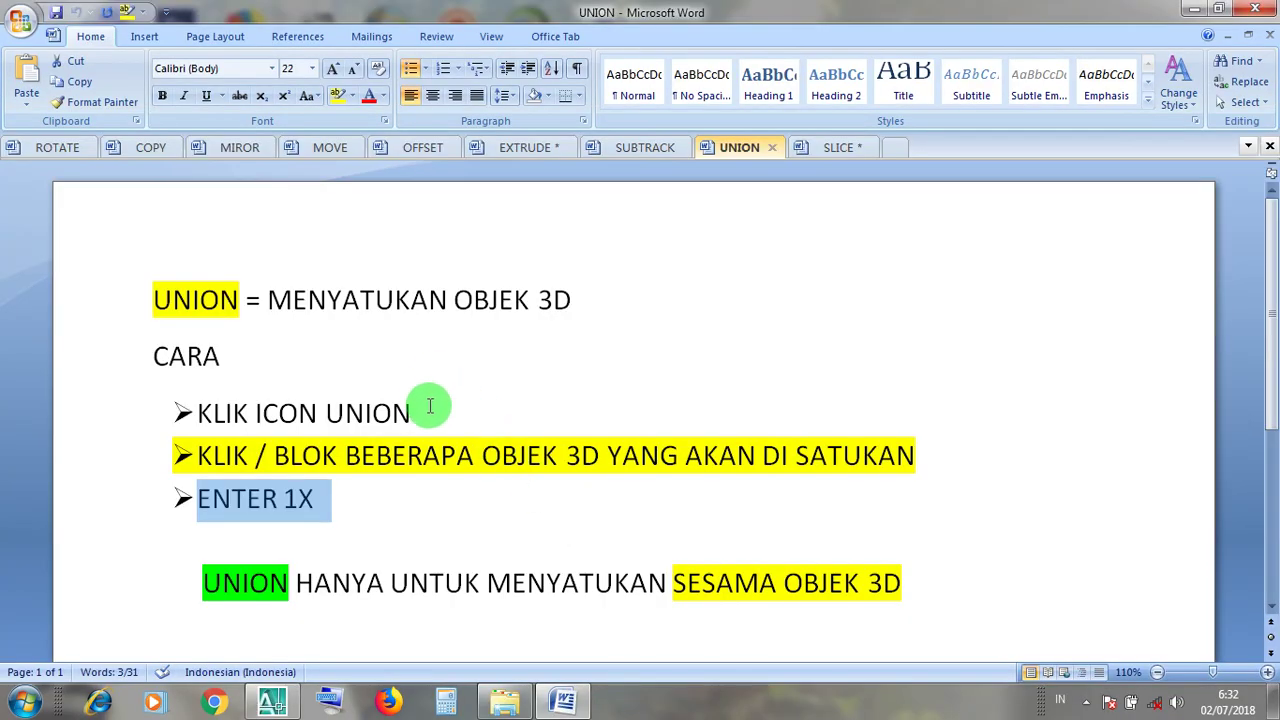
{"action": "left_click_drag", "start_coordinate": [430, 406], "coordinate": [196, 413]}
{"action": "left_click", "coordinate": [537, 452]}
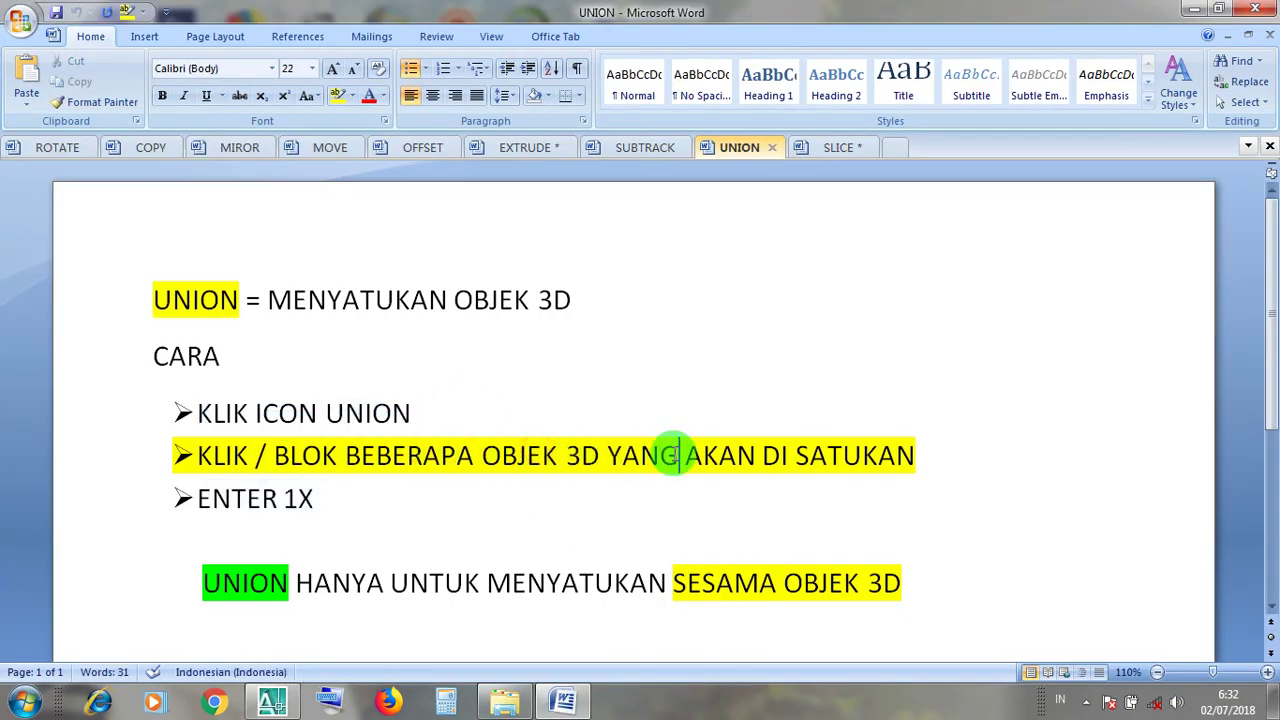
{"action": "left_click", "coordinate": [332, 503]}
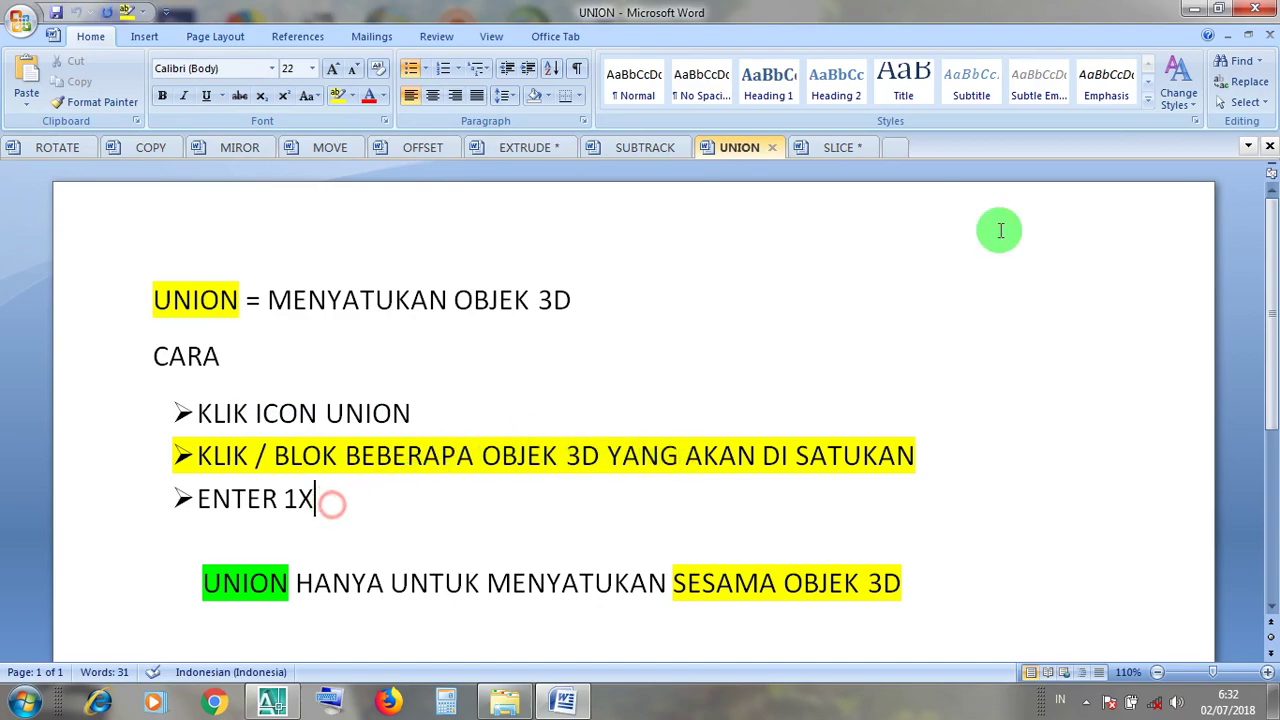
{"action": "left_click", "coordinate": [1190, 12]}
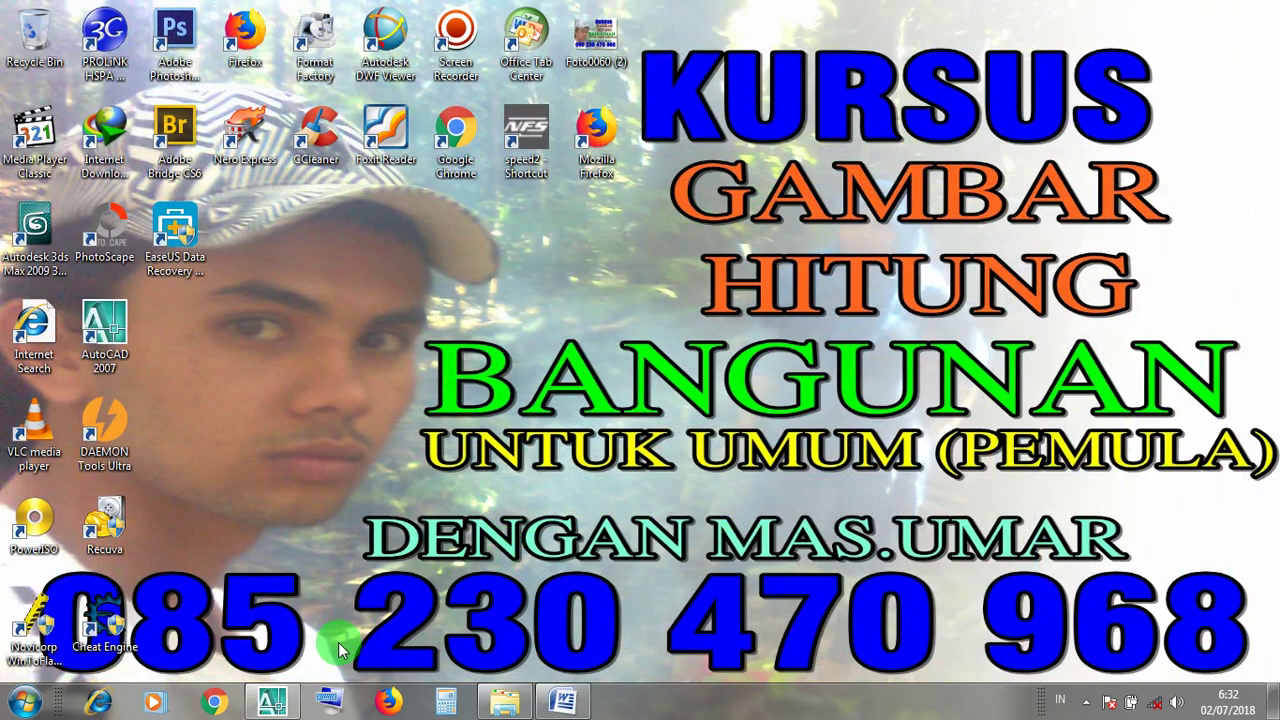
{"action": "left_click", "coordinate": [272, 703]}
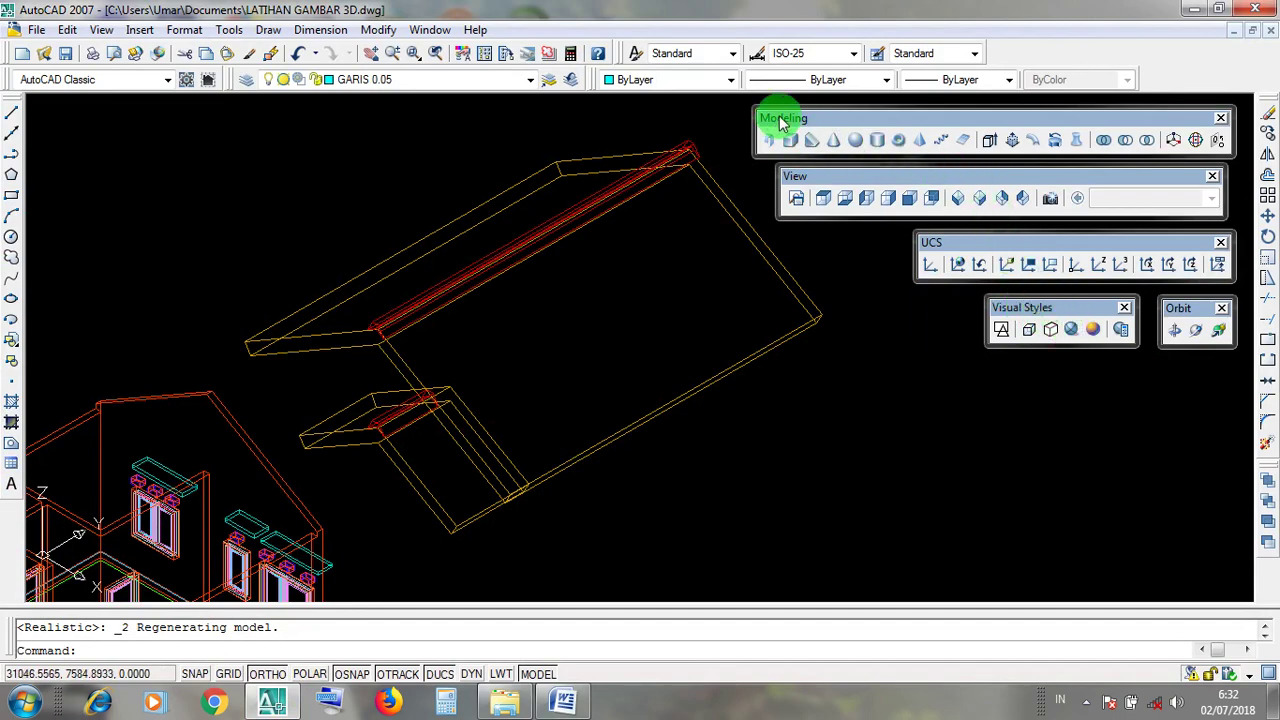
Step: Join the fascia boards of the main roof and the front roof into one solid with Union
{"action": "left_click", "coordinate": [1103, 140]}
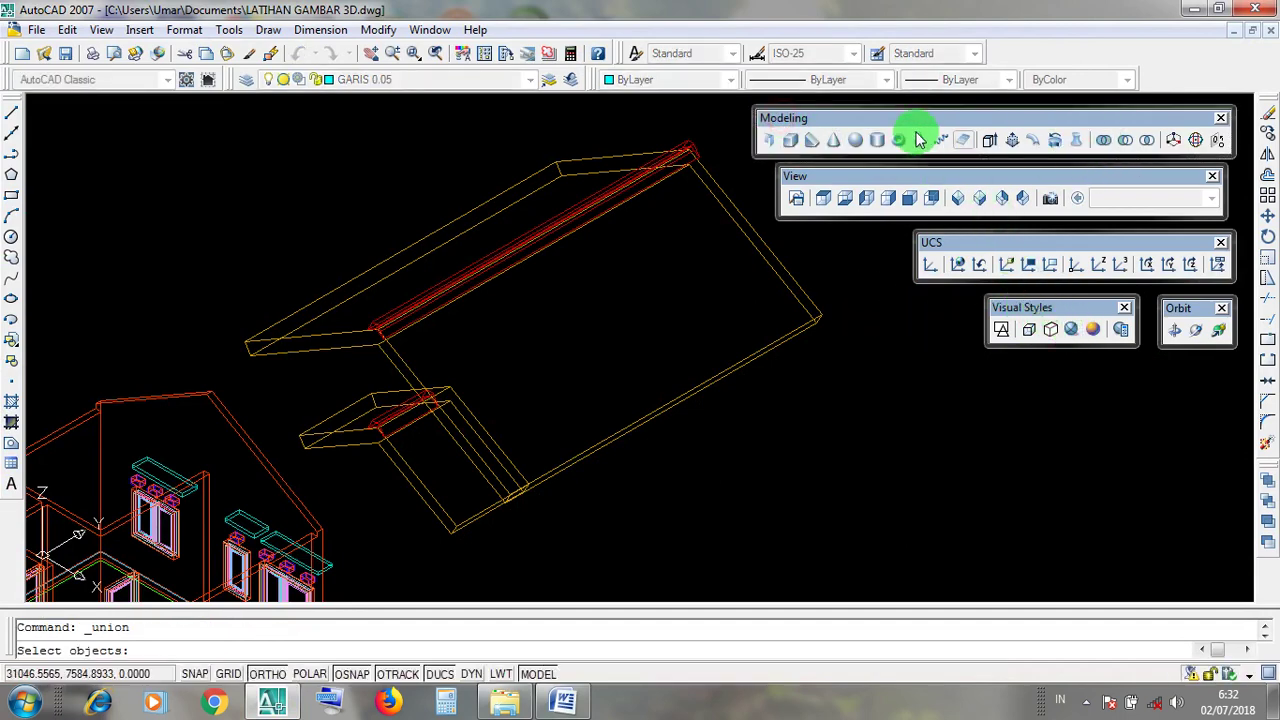
{"action": "left_click_drag", "start_coordinate": [787, 120], "coordinate": [789, 120]}
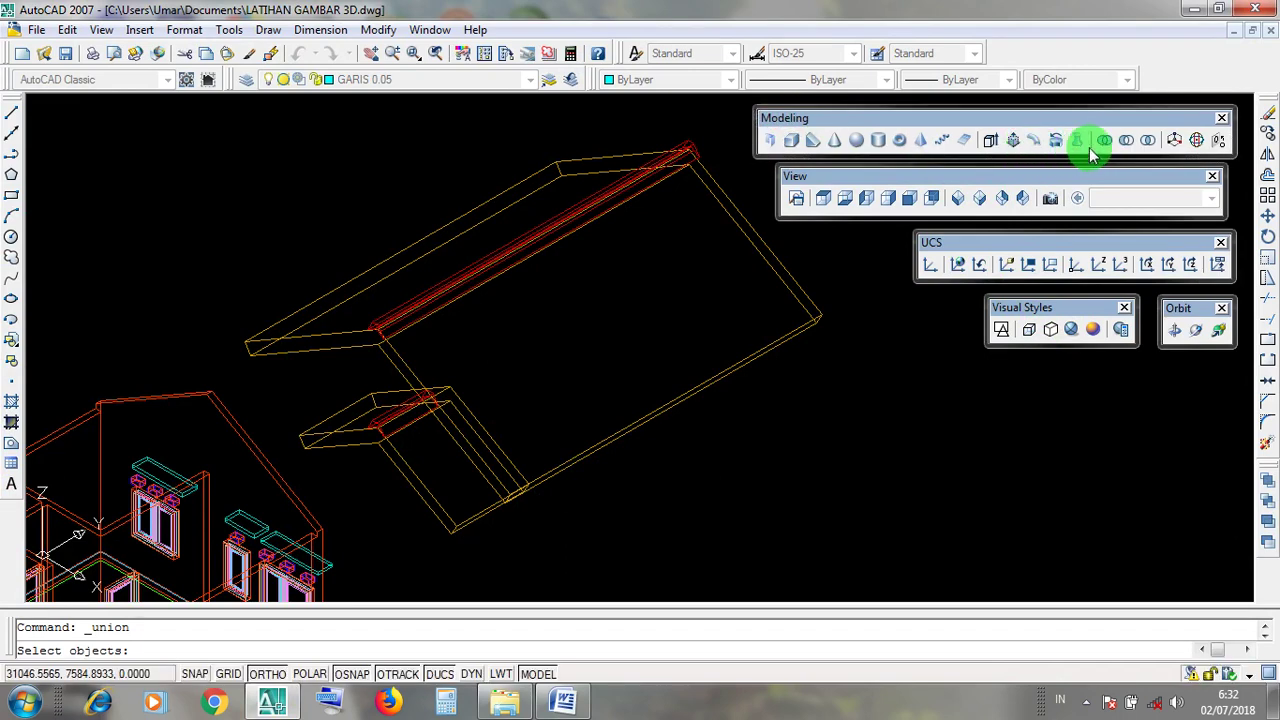
{"action": "left_click", "coordinate": [1106, 141]}
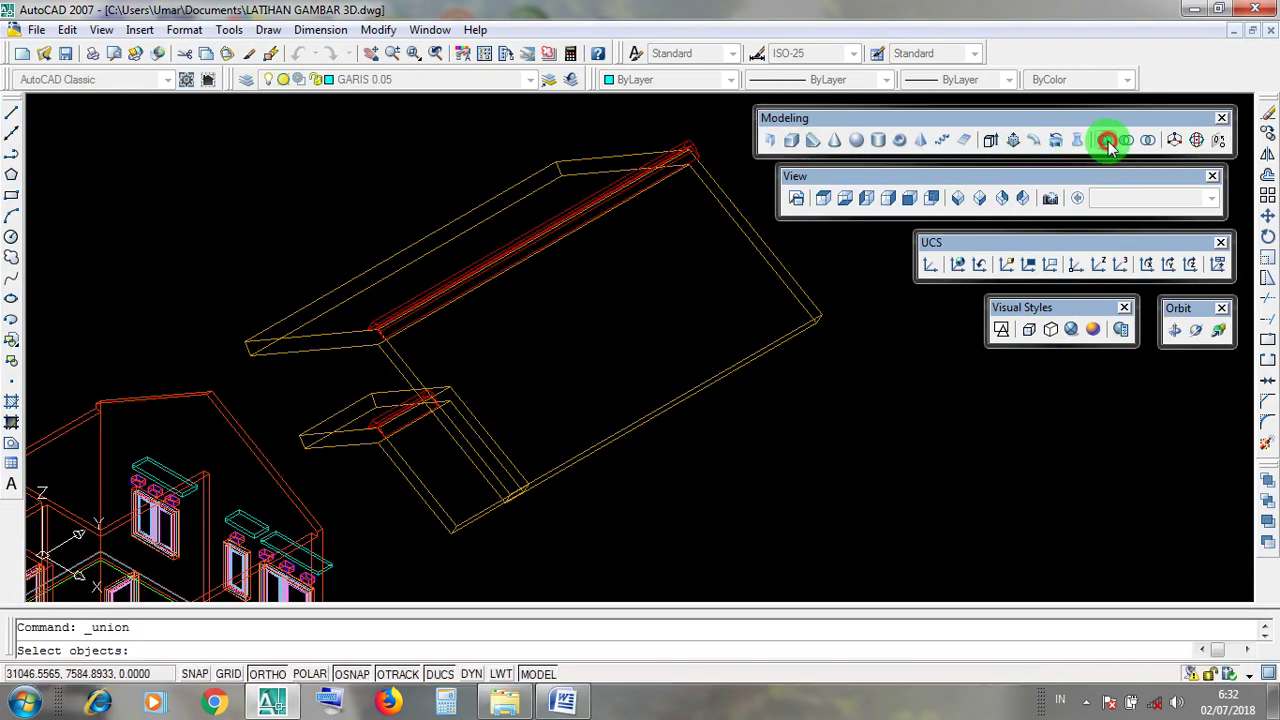
{"action": "left_click", "coordinate": [757, 348]}
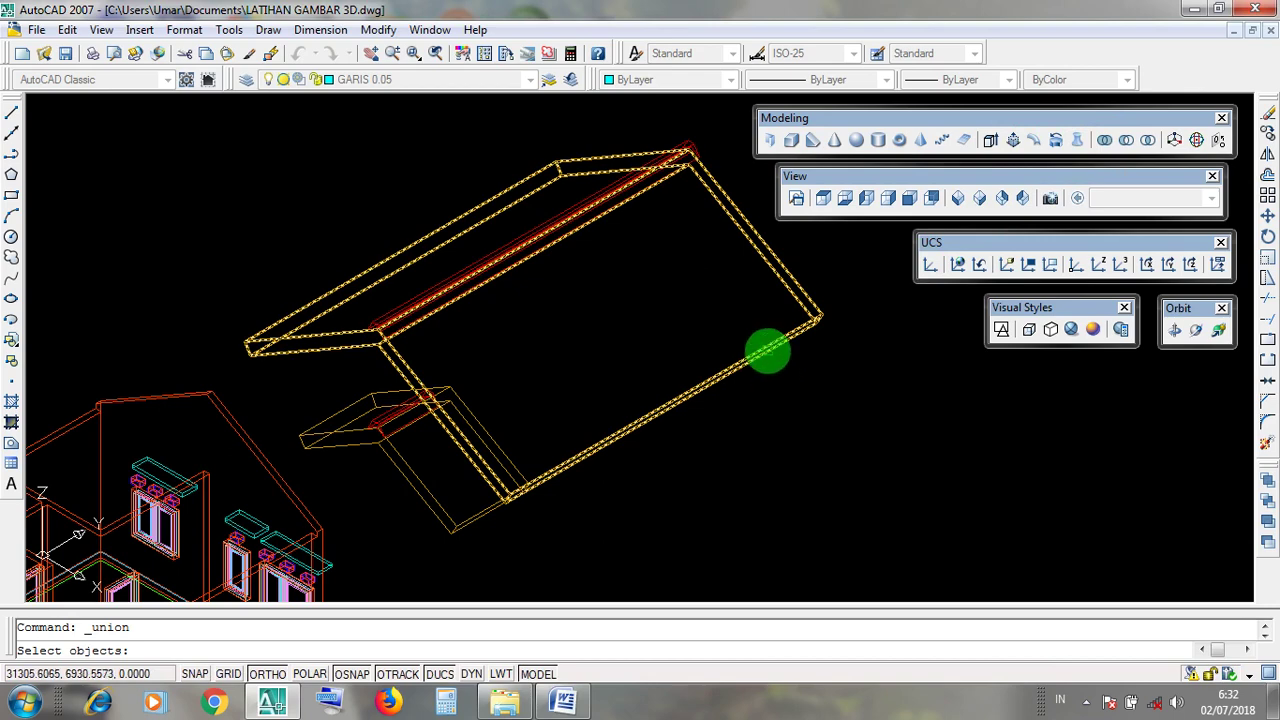
{"action": "left_click", "coordinate": [765, 348]}
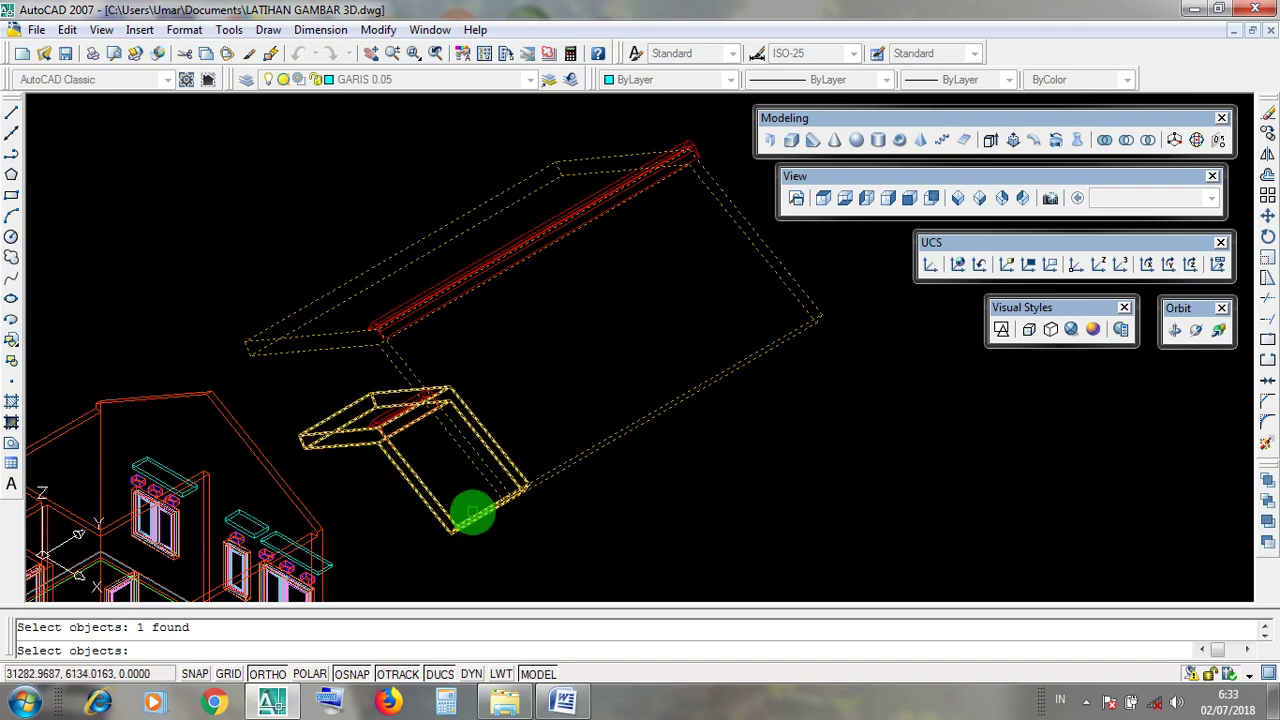
{"action": "left_click", "coordinate": [474, 516]}
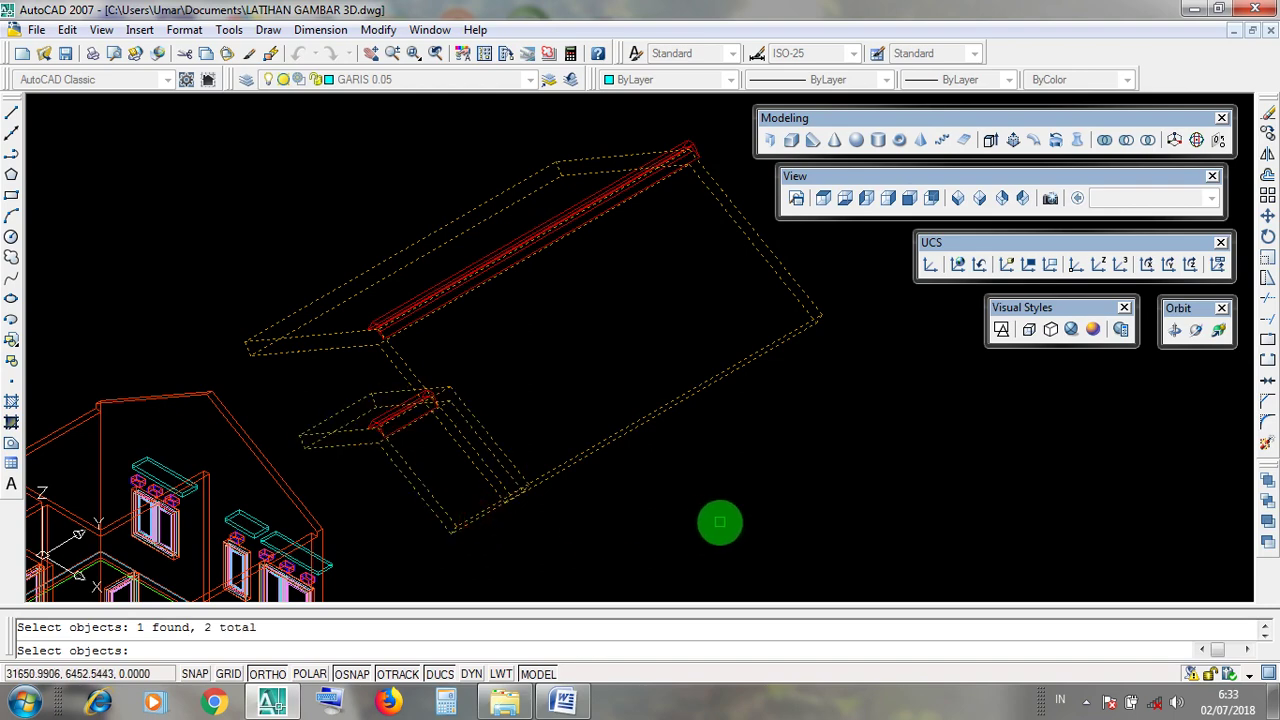
{"action": "key", "text": "Return"}
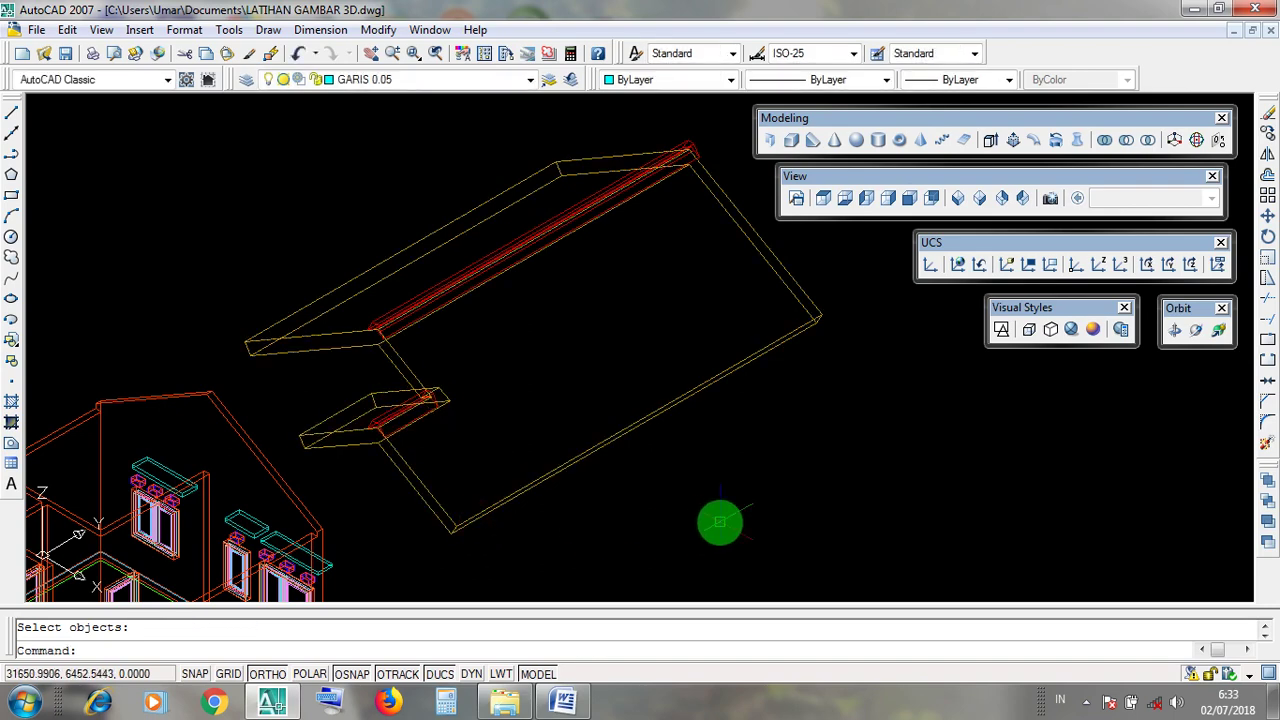
Step: Select the joined fascia board to check that both roof parts form one object, and clear the selection
{"action": "left_click", "coordinate": [543, 478]}
{"action": "key", "text": "Escape"}
{"action": "left_click", "coordinate": [613, 446]}
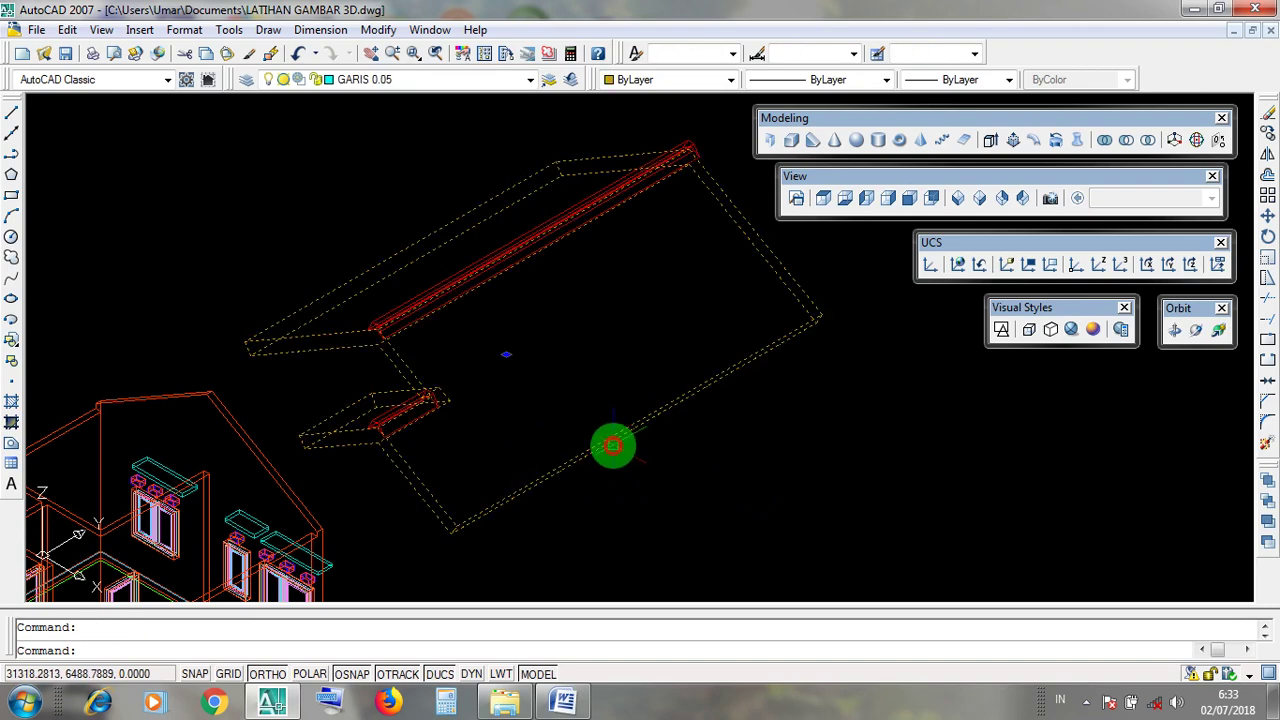
{"action": "key", "text": "Escape"}
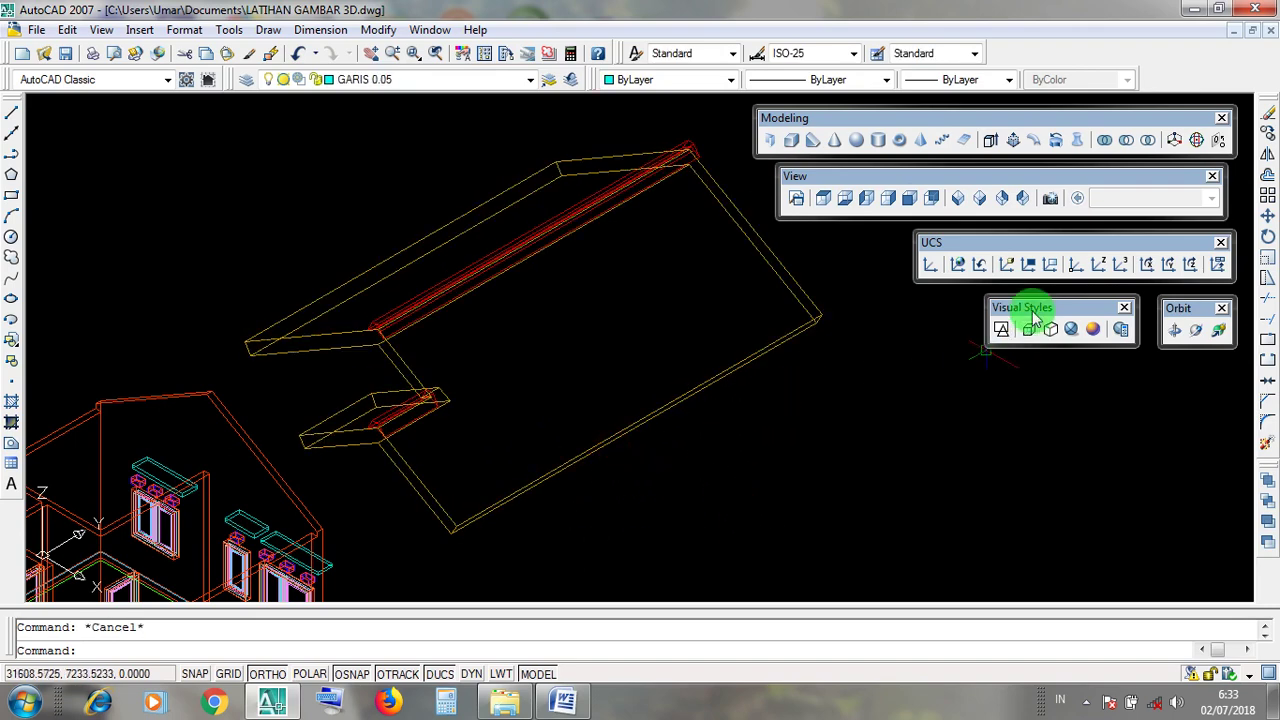
Step: Inspect the joined fascia board and the main roof's ridge cap in the Realistic visual style, and return the models to 2D Wireframe
{"action": "left_click", "coordinate": [1092, 329]}
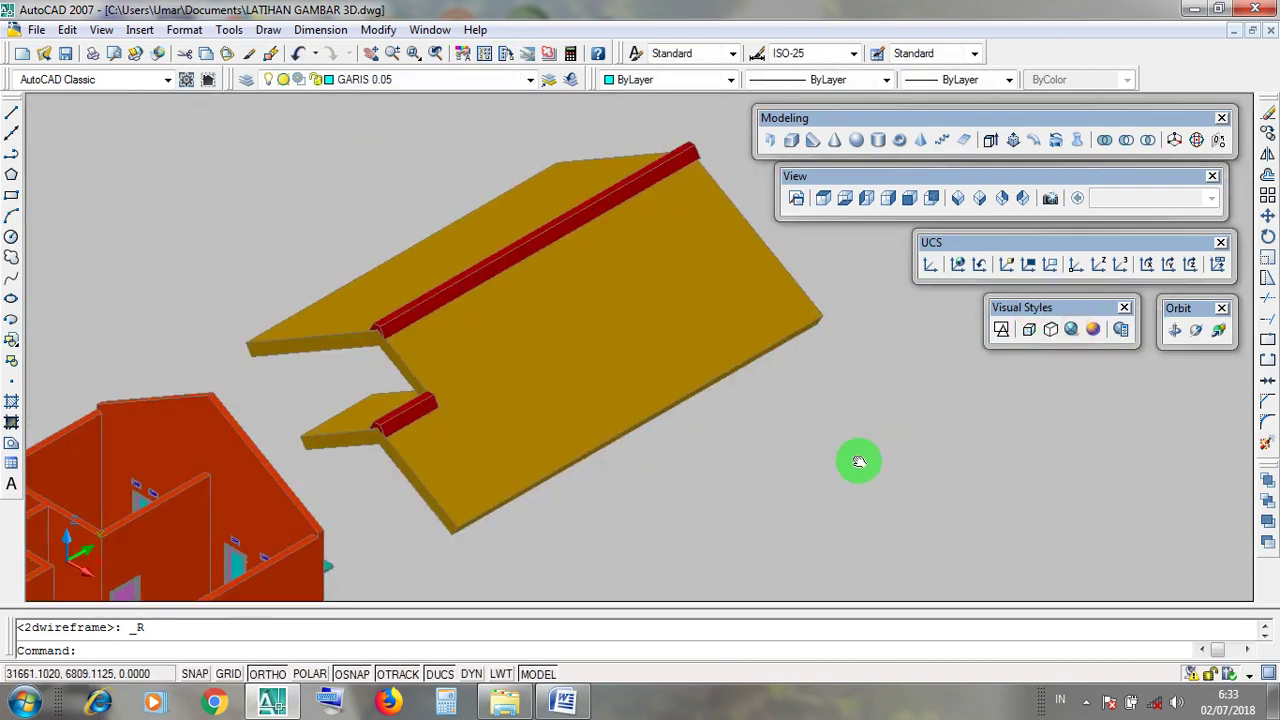
{"action": "middle_click_drag", "start_coordinate": [858, 461], "coordinate": [871, 468]}
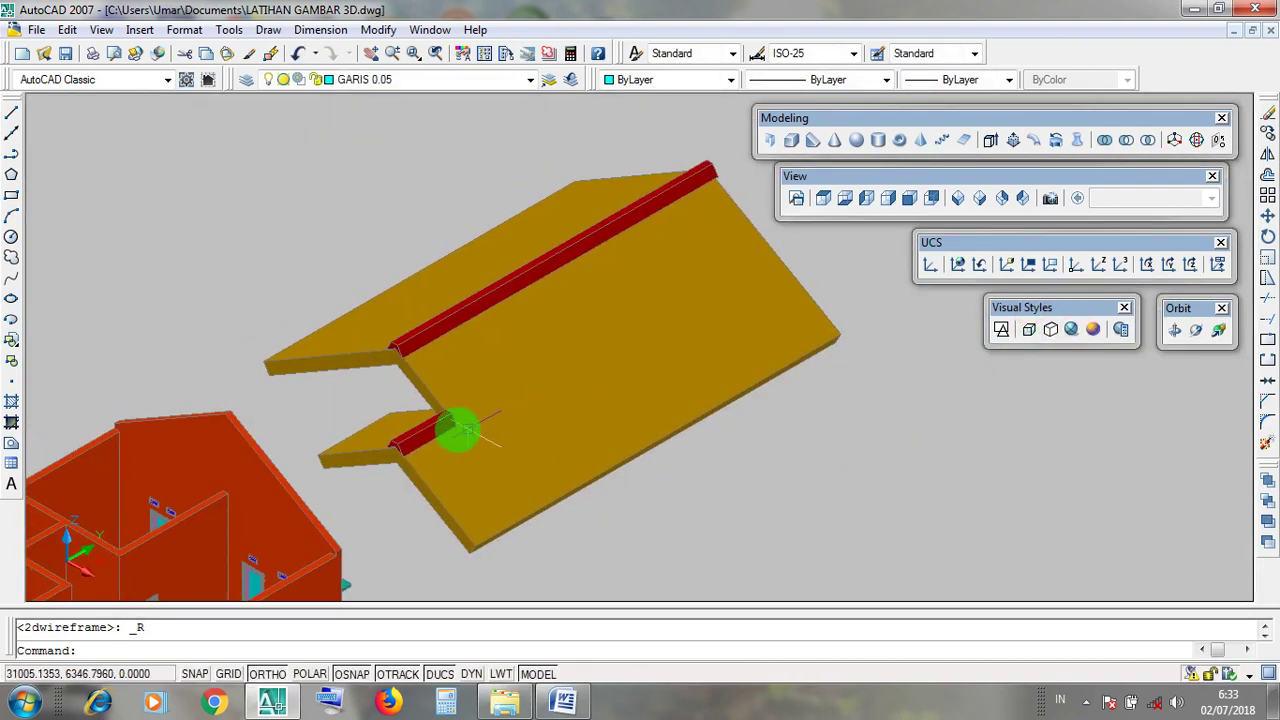
{"action": "key", "text": "Escape"}
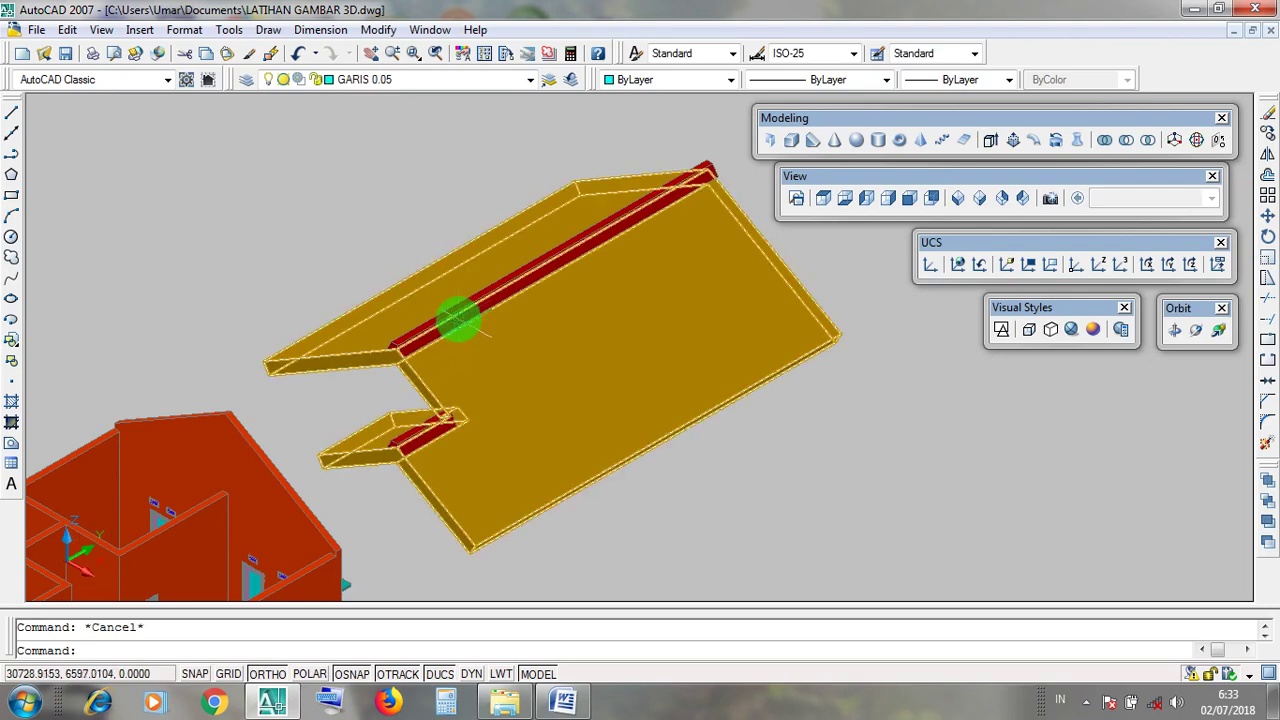
{"action": "left_click", "coordinate": [589, 229]}
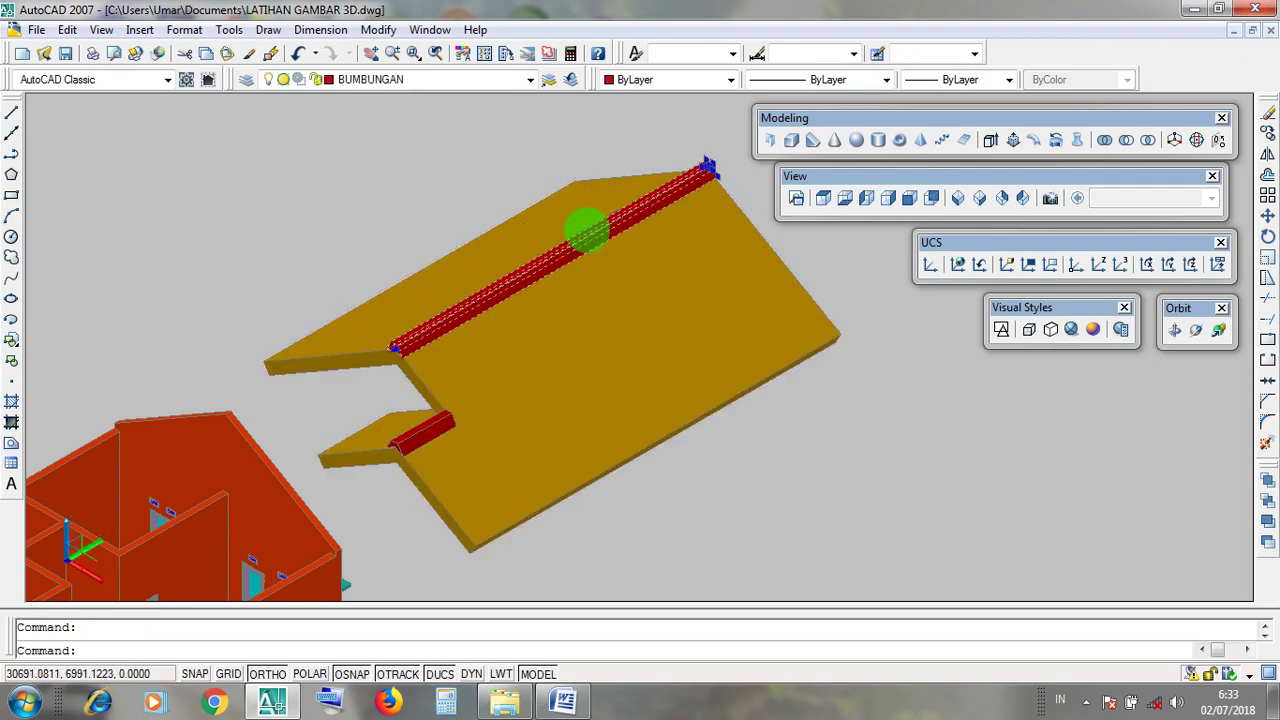
{"action": "key", "text": "Escape"}
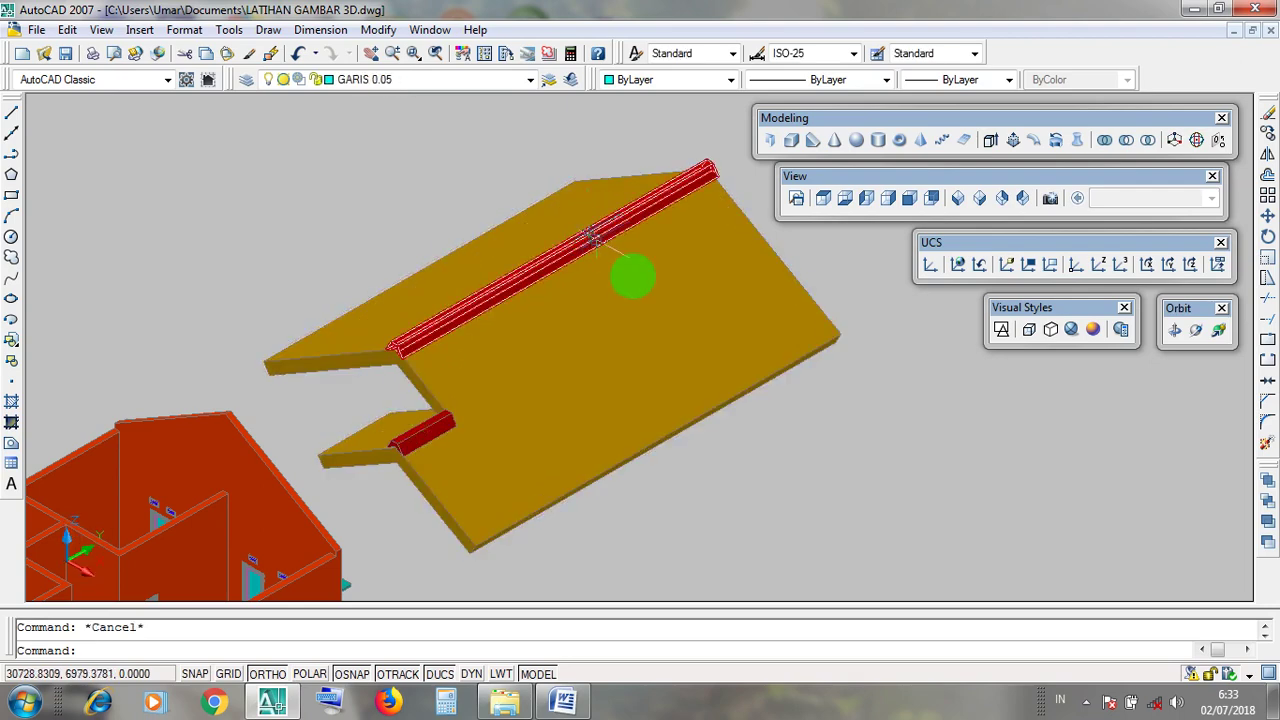
{"action": "left_click", "coordinate": [1002, 330]}
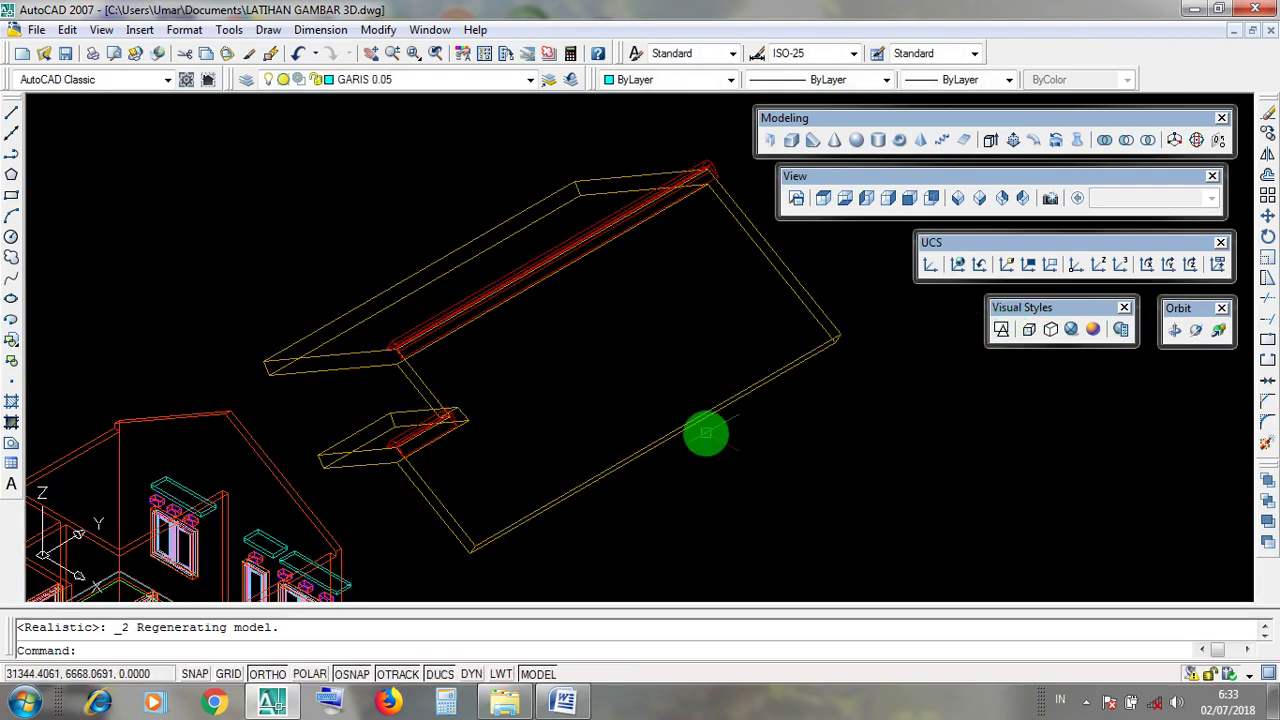
Step: Join the ridge caps of the main roof and the front roof into one object with Union
{"action": "middle_click_drag", "start_coordinate": [681, 345], "coordinate": [632, 342]}
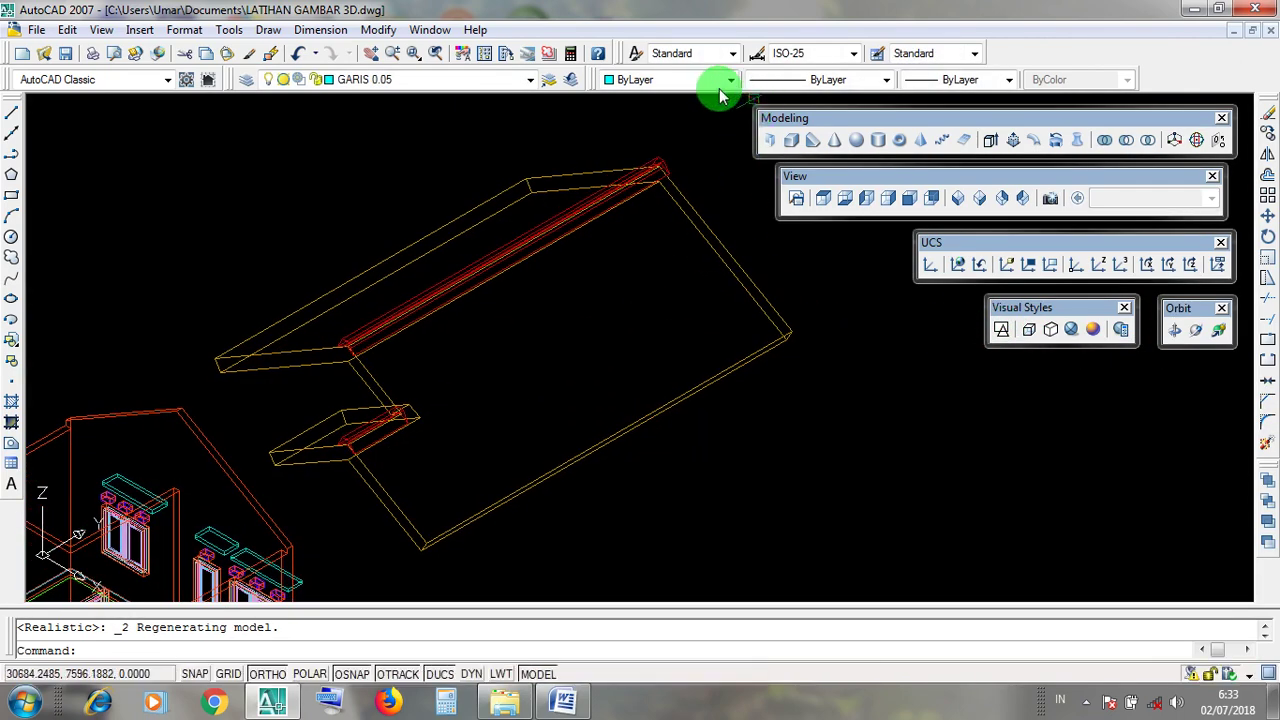
{"action": "left_click", "coordinate": [795, 119]}
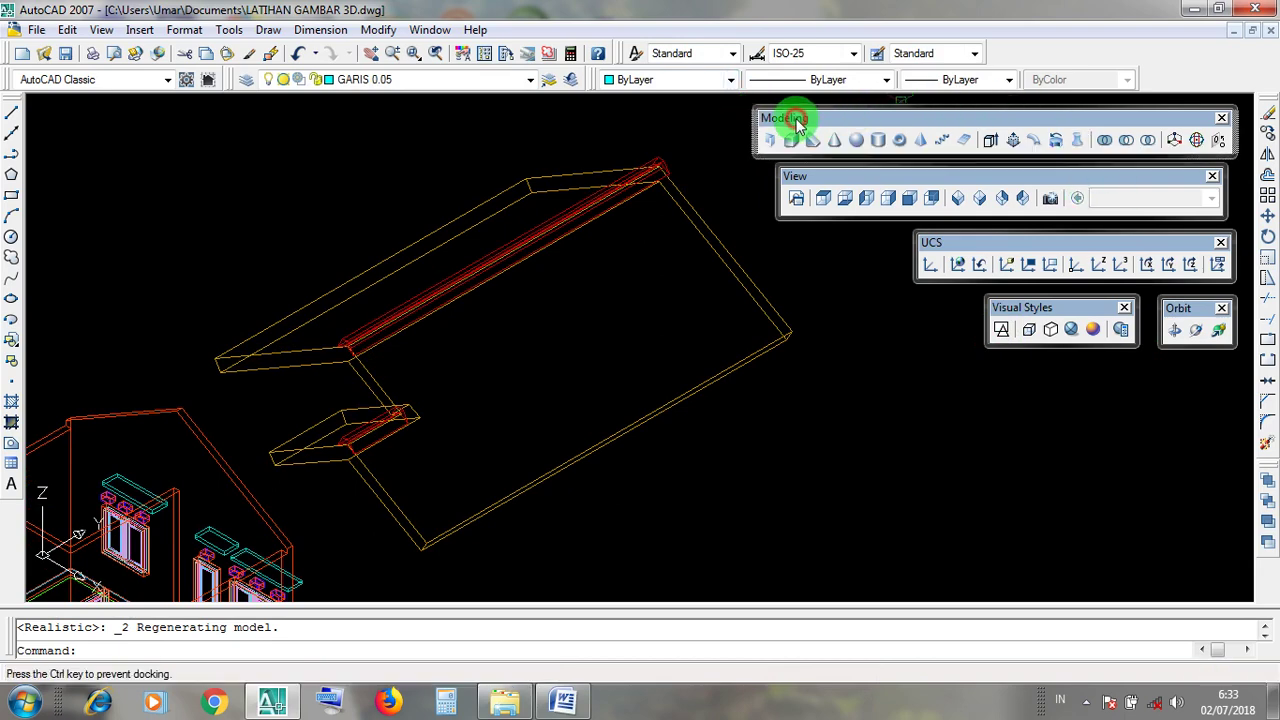
{"action": "left_click", "coordinate": [1104, 140]}
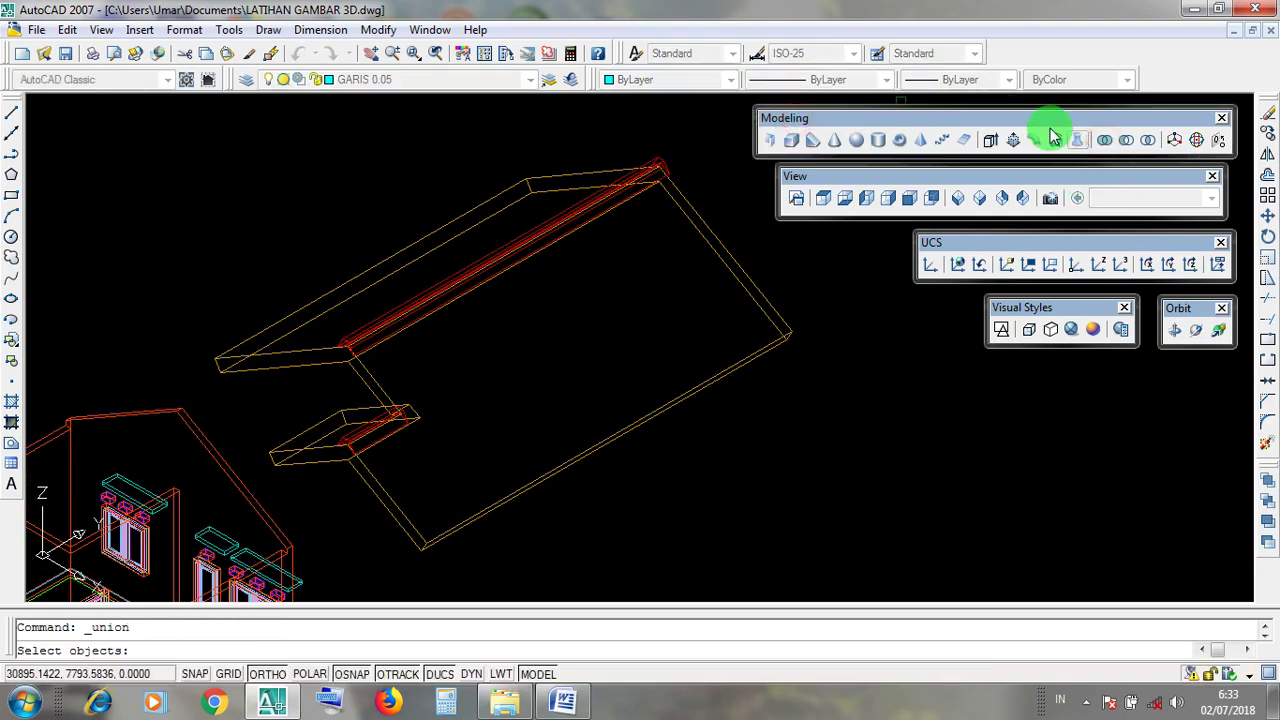
{"action": "left_click", "coordinate": [797, 119]}
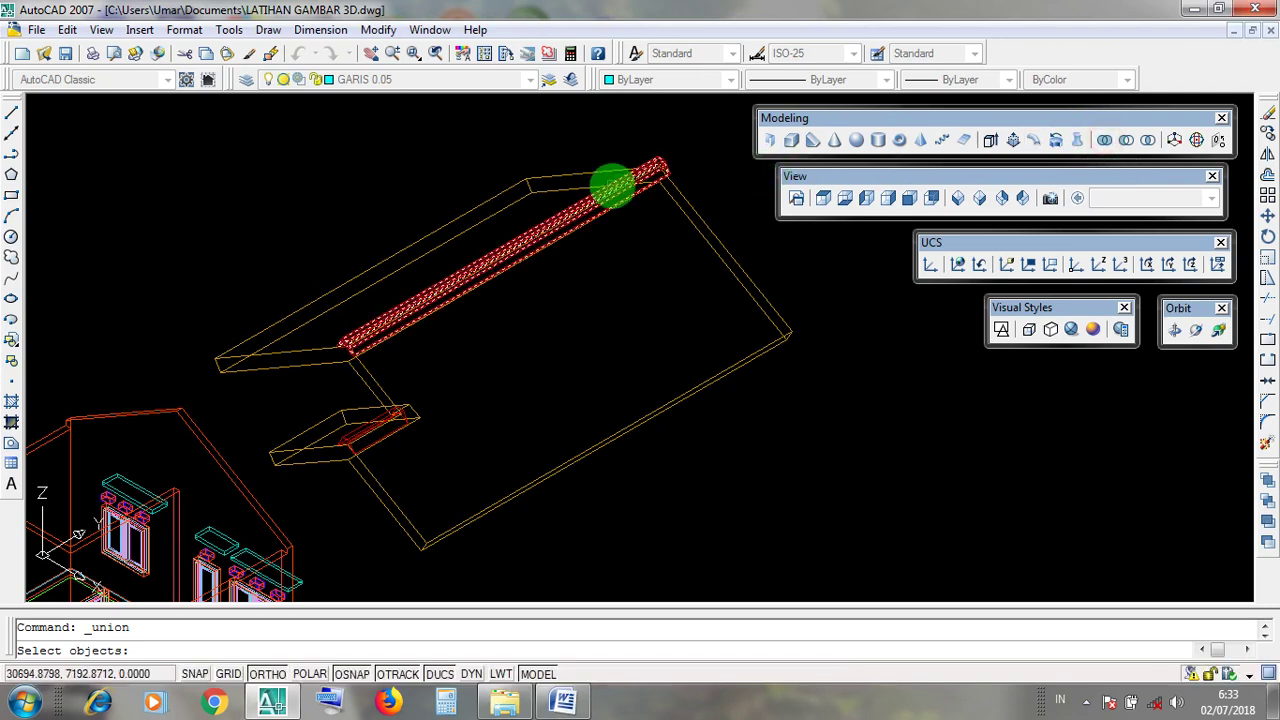
{"action": "left_click", "coordinate": [612, 186]}
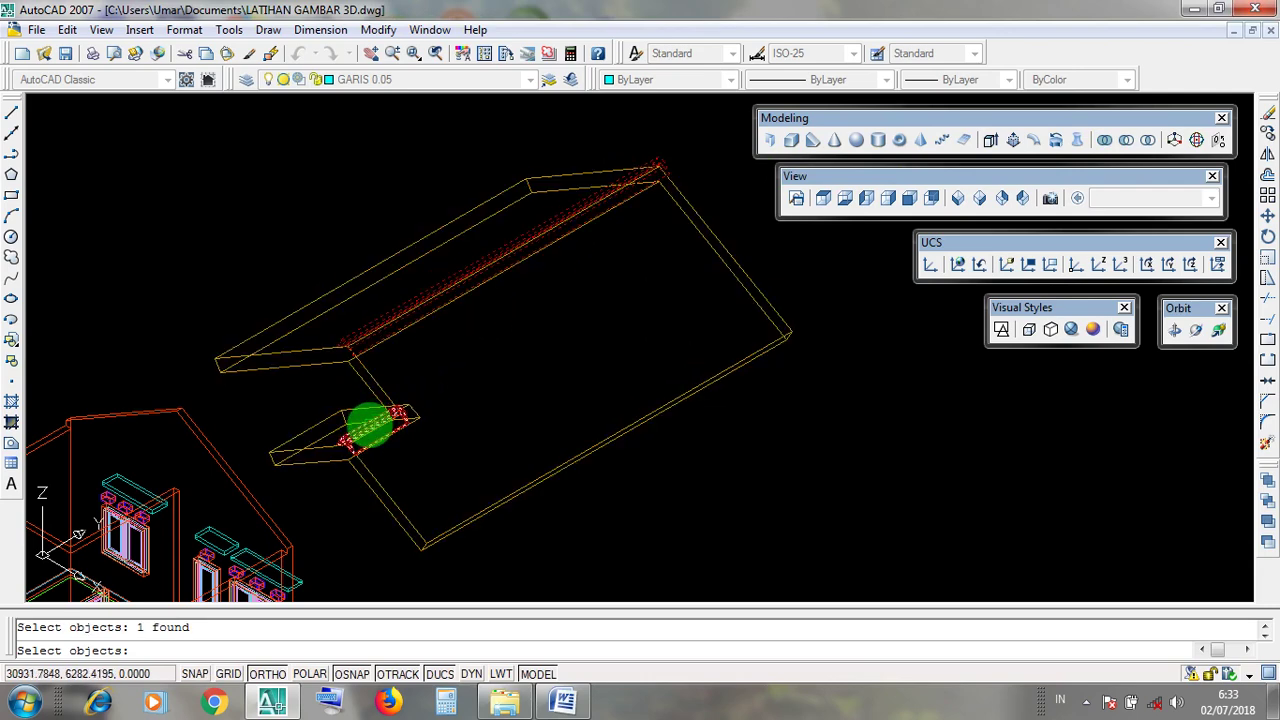
{"action": "left_click", "coordinate": [370, 425]}
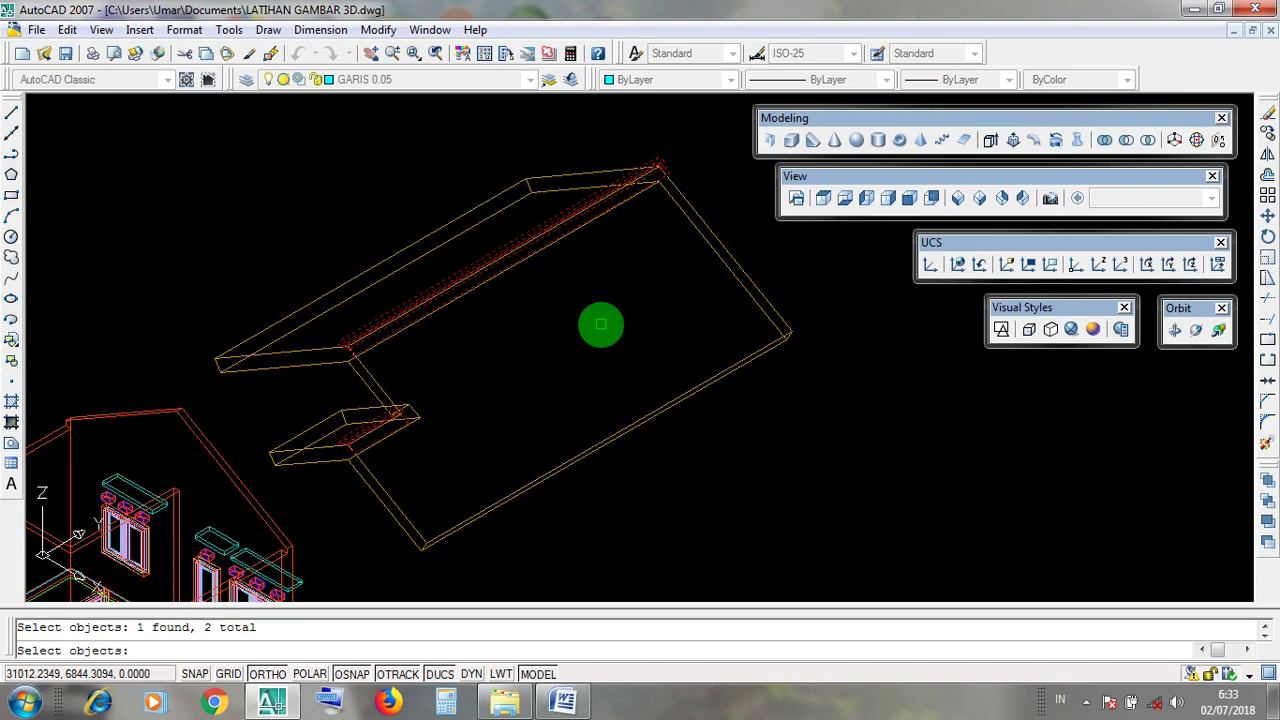
{"action": "key", "text": "Return"}
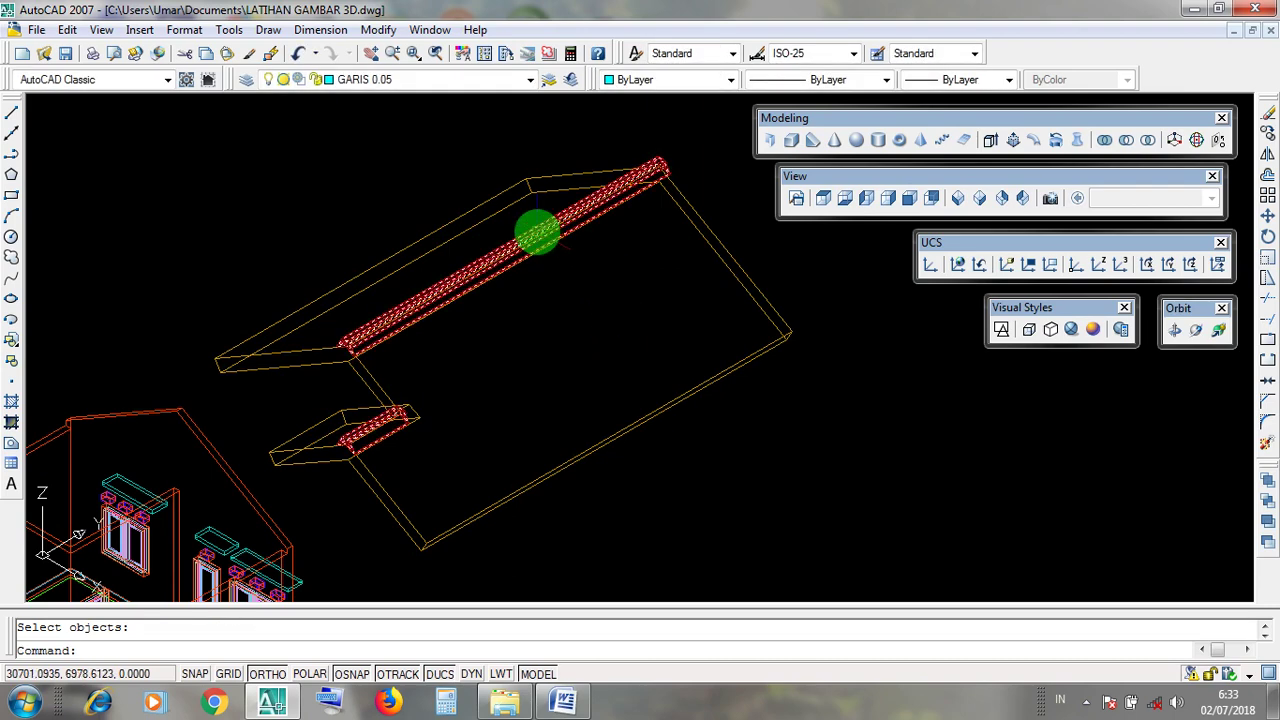
Step: Select the joined ridge caps at the main roof and at the front roof to check that they form one object
{"action": "left_click", "coordinate": [537, 232]}
{"action": "key", "text": "Escape"}
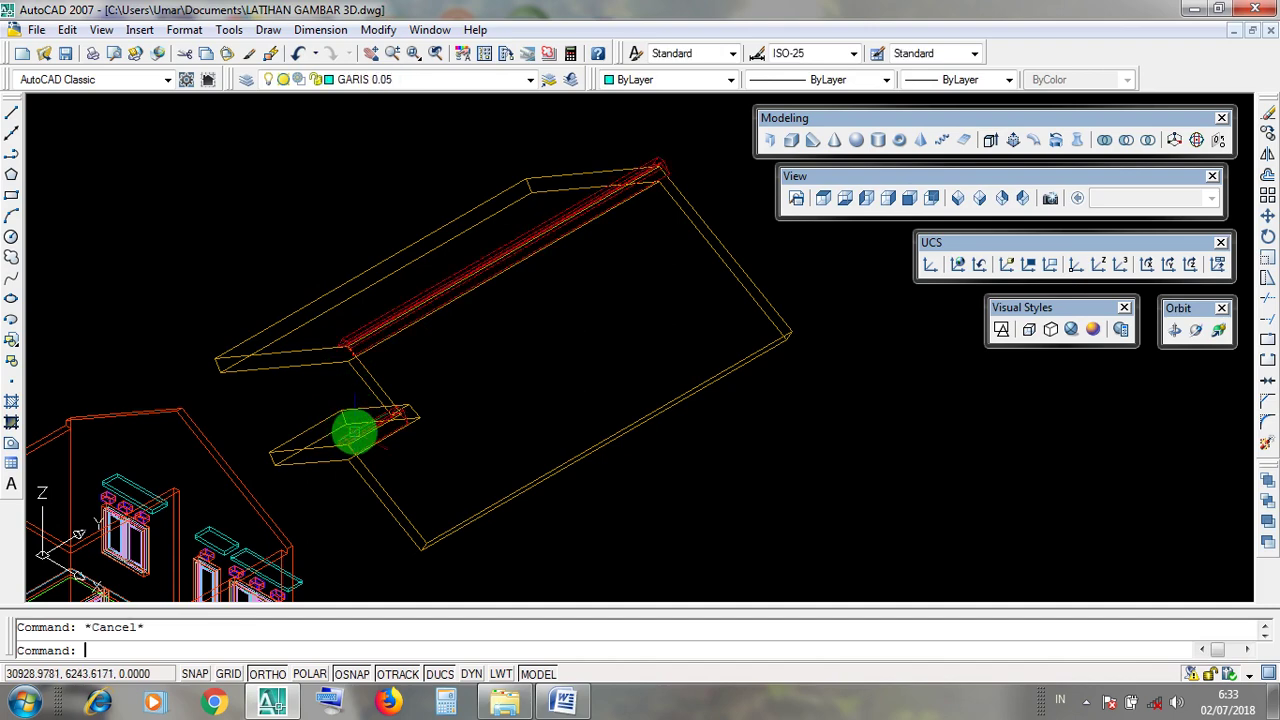
{"action": "left_click", "coordinate": [362, 432]}
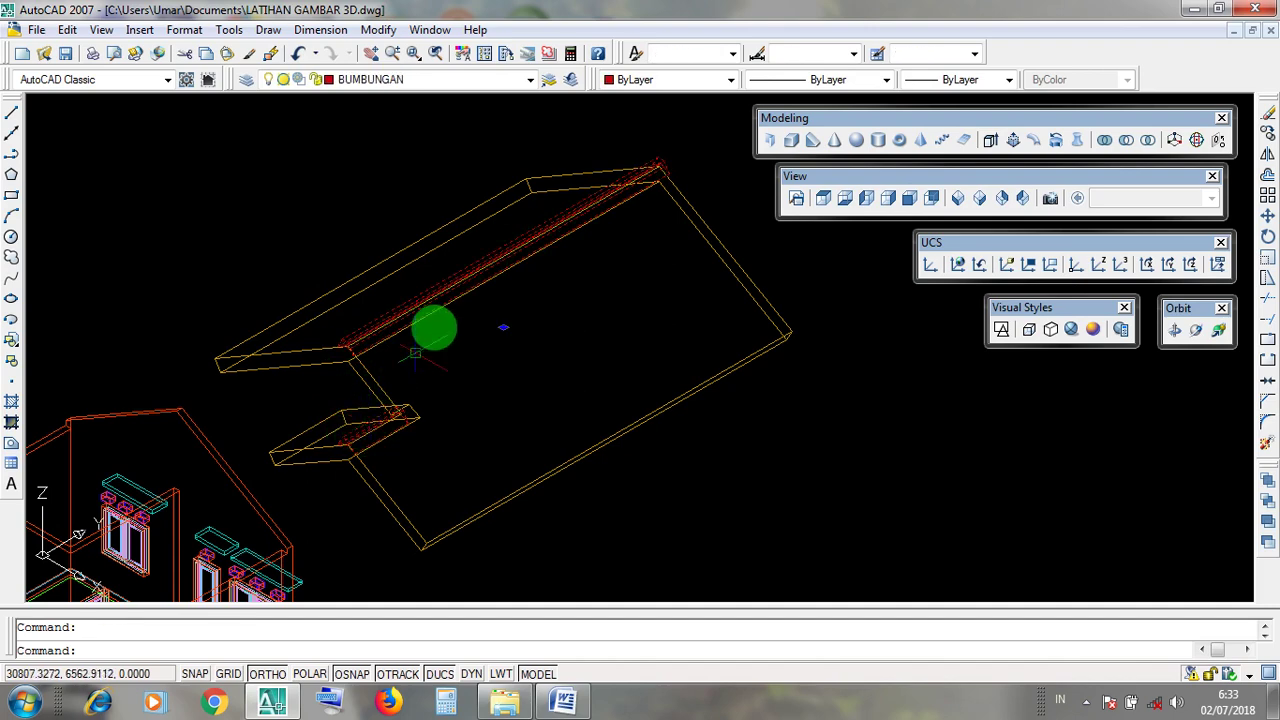
Step: Clear the ridge cap selection and turn on the GENTENG 1 layer to show the roof tiles
{"action": "key", "text": "Escape"}
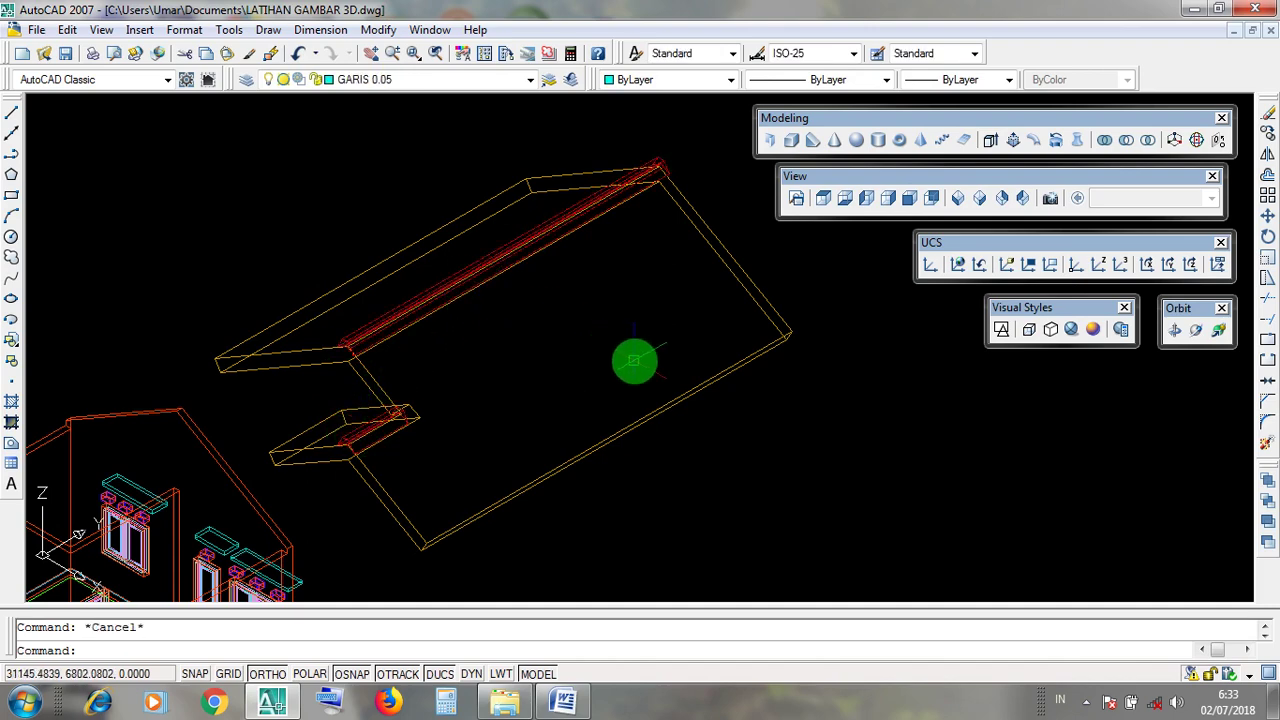
{"action": "scroll", "coordinate": [684, 329], "scroll_direction": "down", "scroll_amount": 2}
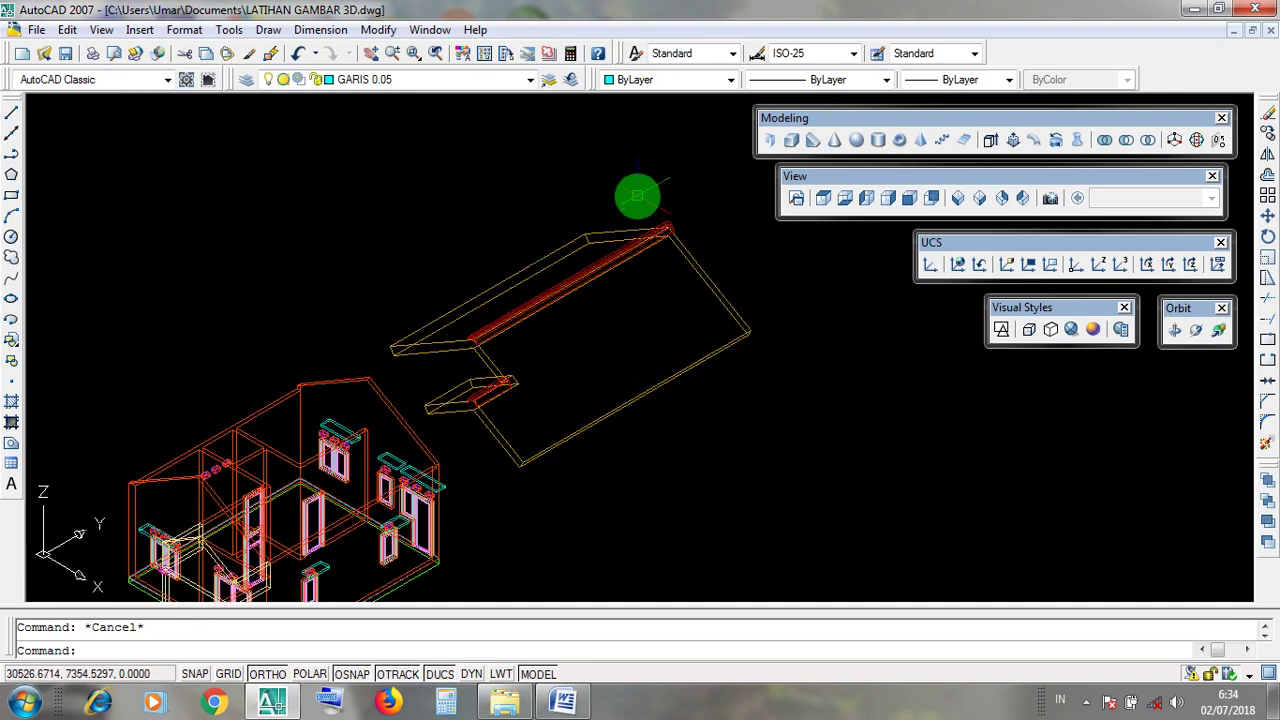
{"action": "left_click", "coordinate": [632, 332]}
{"action": "left_click", "coordinate": [625, 314]}
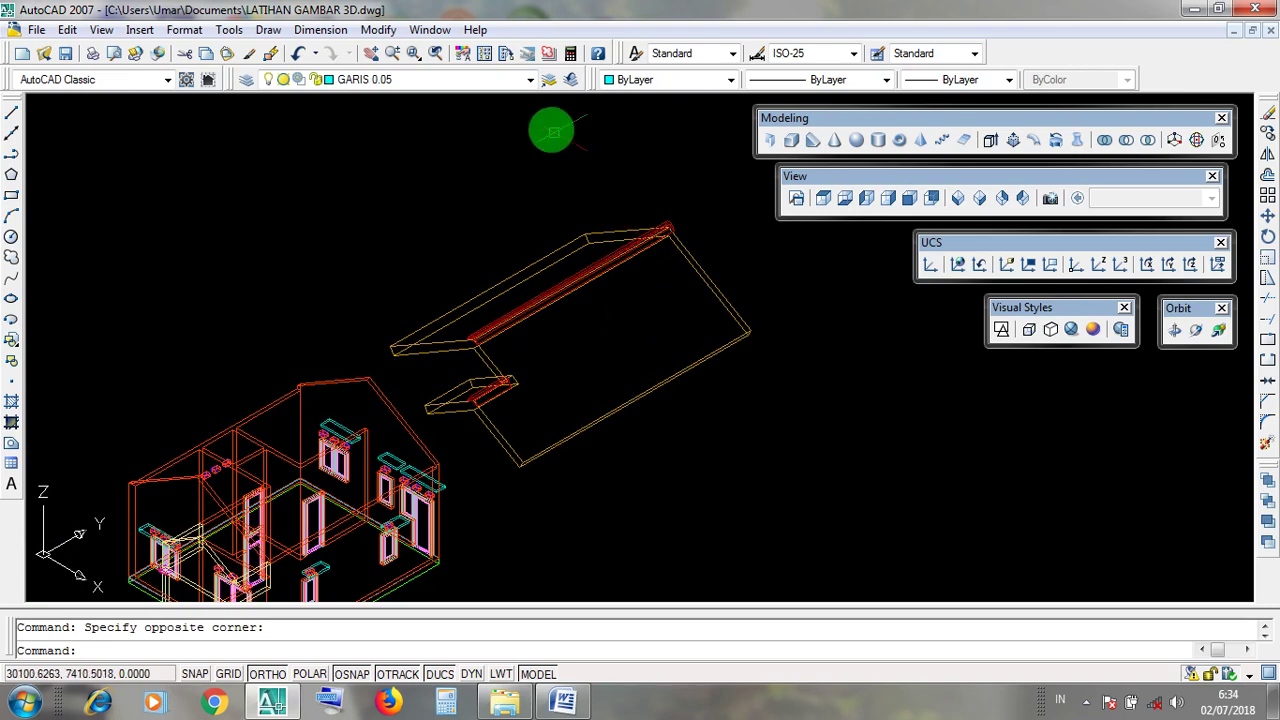
{"action": "left_click", "coordinate": [530, 80]}
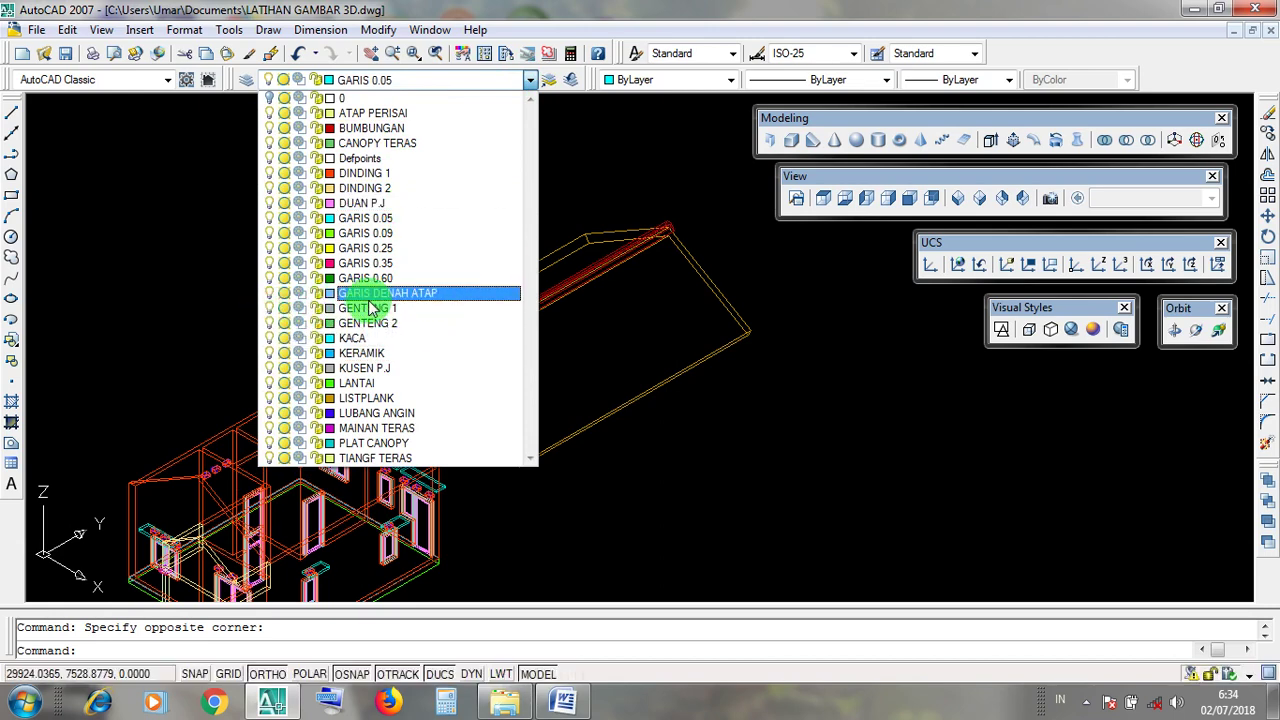
{"action": "left_click", "coordinate": [269, 308]}
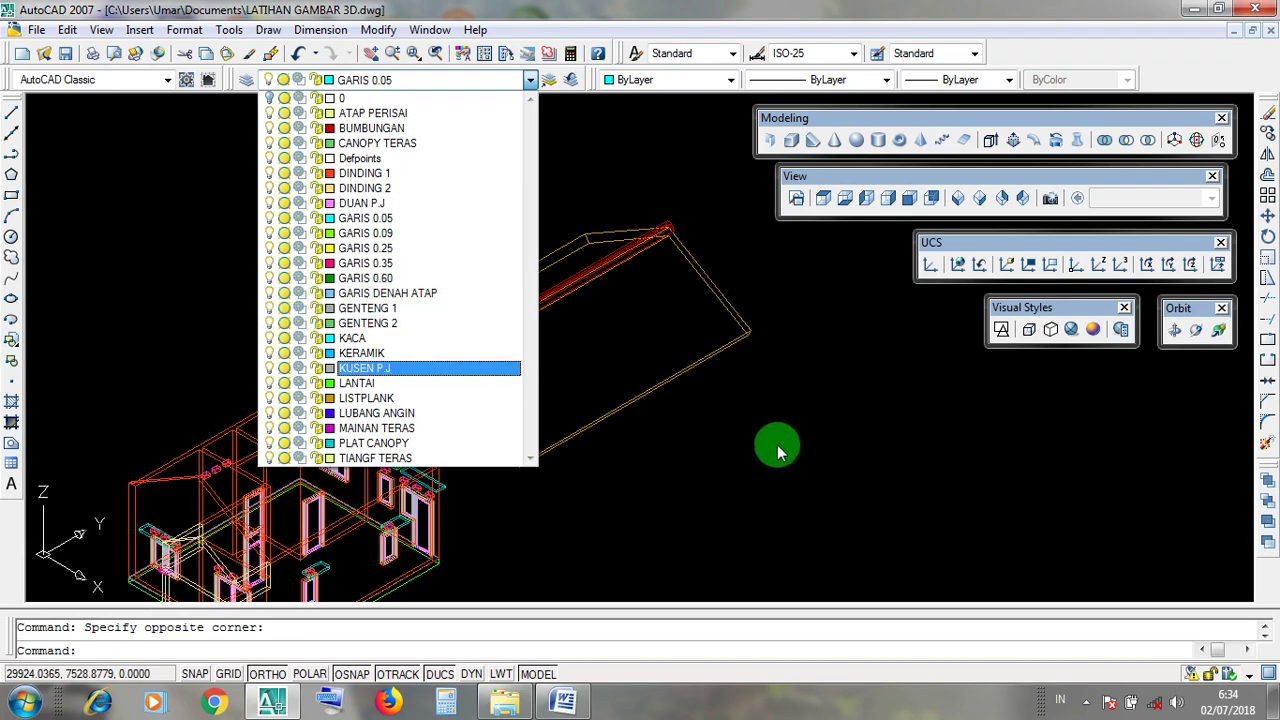
{"action": "left_click", "coordinate": [795, 450]}
{"action": "scroll", "coordinate": [779, 416], "scroll_direction": "up", "scroll_amount": 3}
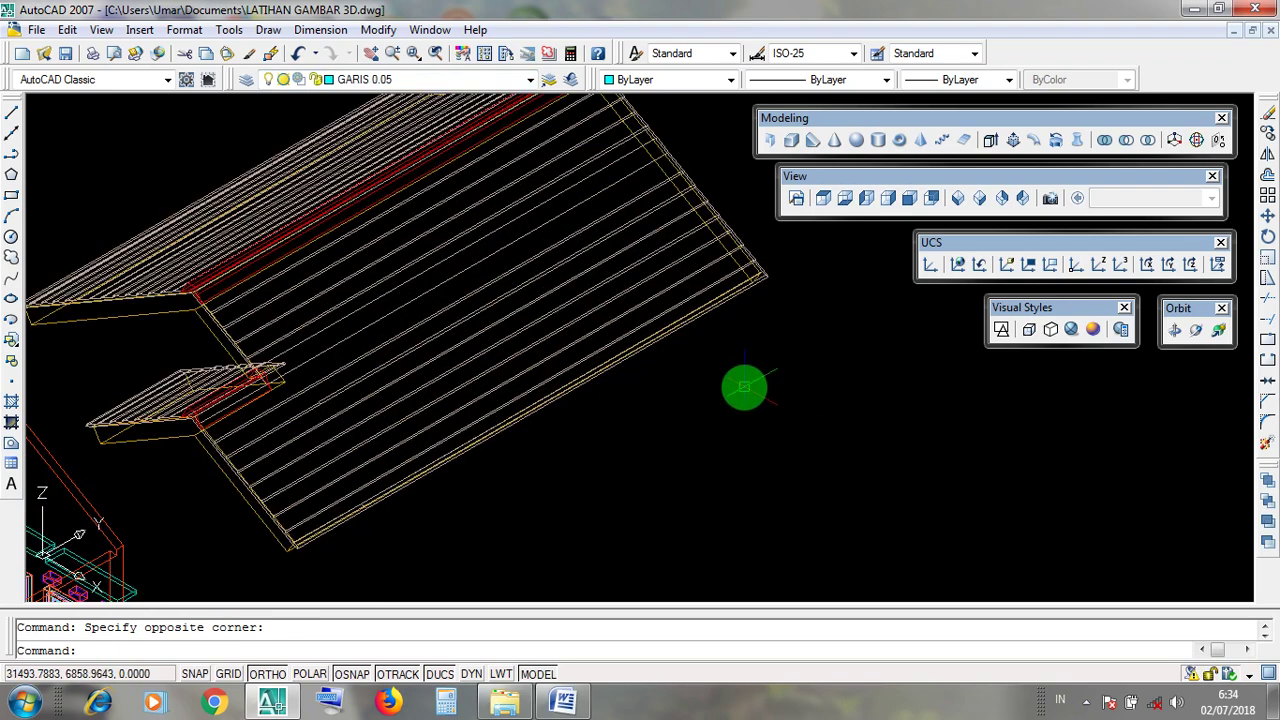
Step: Show the house and the joined roof beside it in the Realistic visual style and look both over
{"action": "scroll", "coordinate": [744, 388], "scroll_direction": "down", "scroll_amount": 3}
{"action": "middle_click_drag", "start_coordinate": [693, 434], "coordinate": [882, 322]}
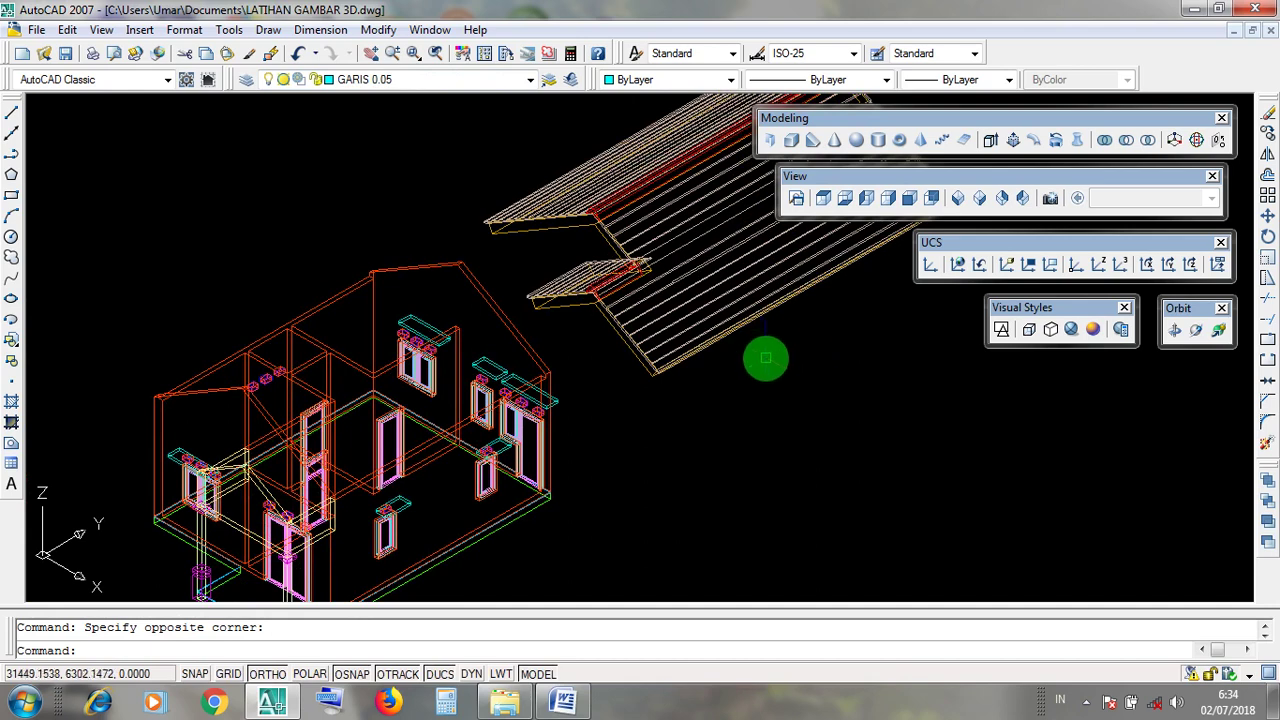
{"action": "scroll", "coordinate": [768, 359], "scroll_direction": "down", "scroll_amount": 2}
{"action": "middle_click_drag", "start_coordinate": [921, 399], "coordinate": [854, 407]}
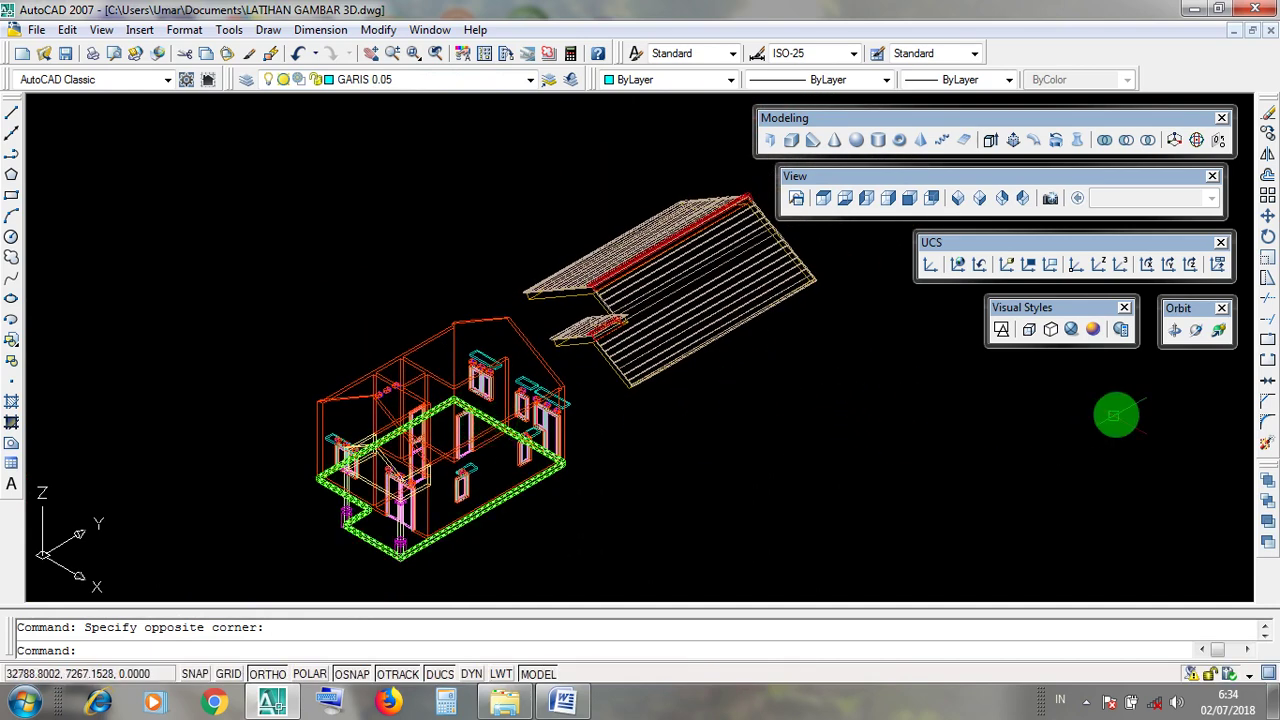
{"action": "left_click", "coordinate": [1074, 330]}
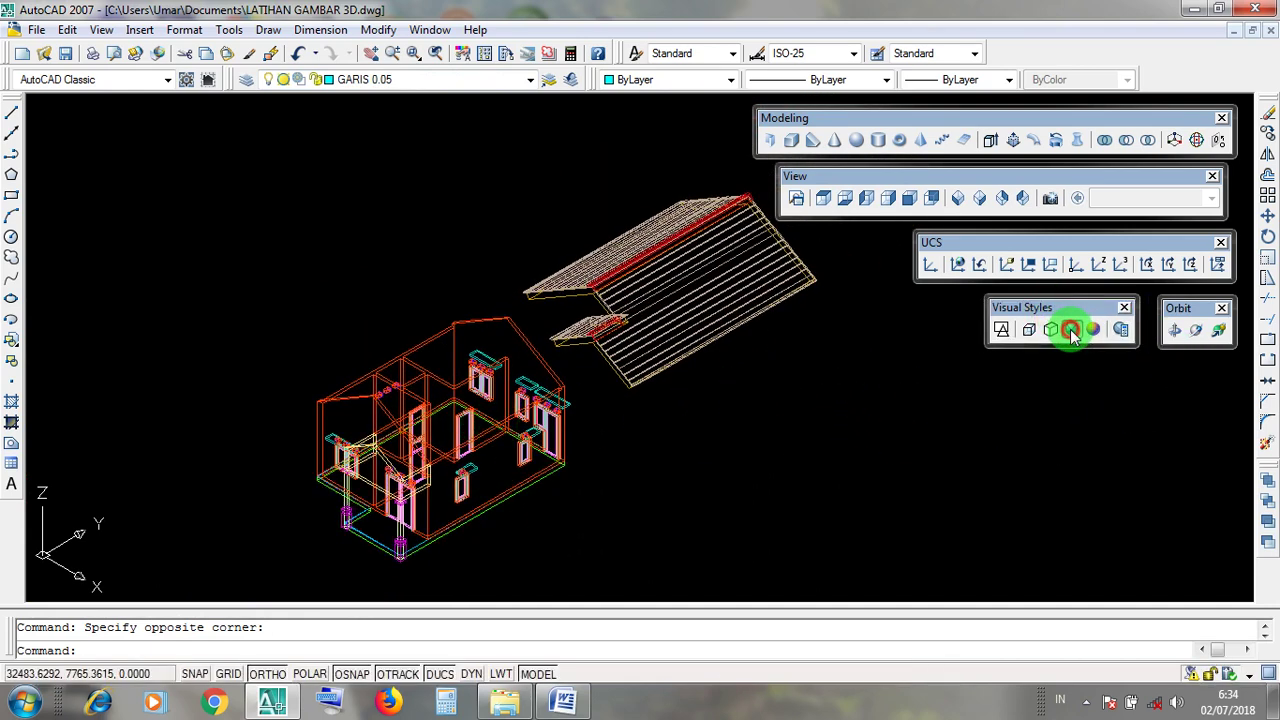
{"action": "left_click", "coordinate": [1071, 331]}
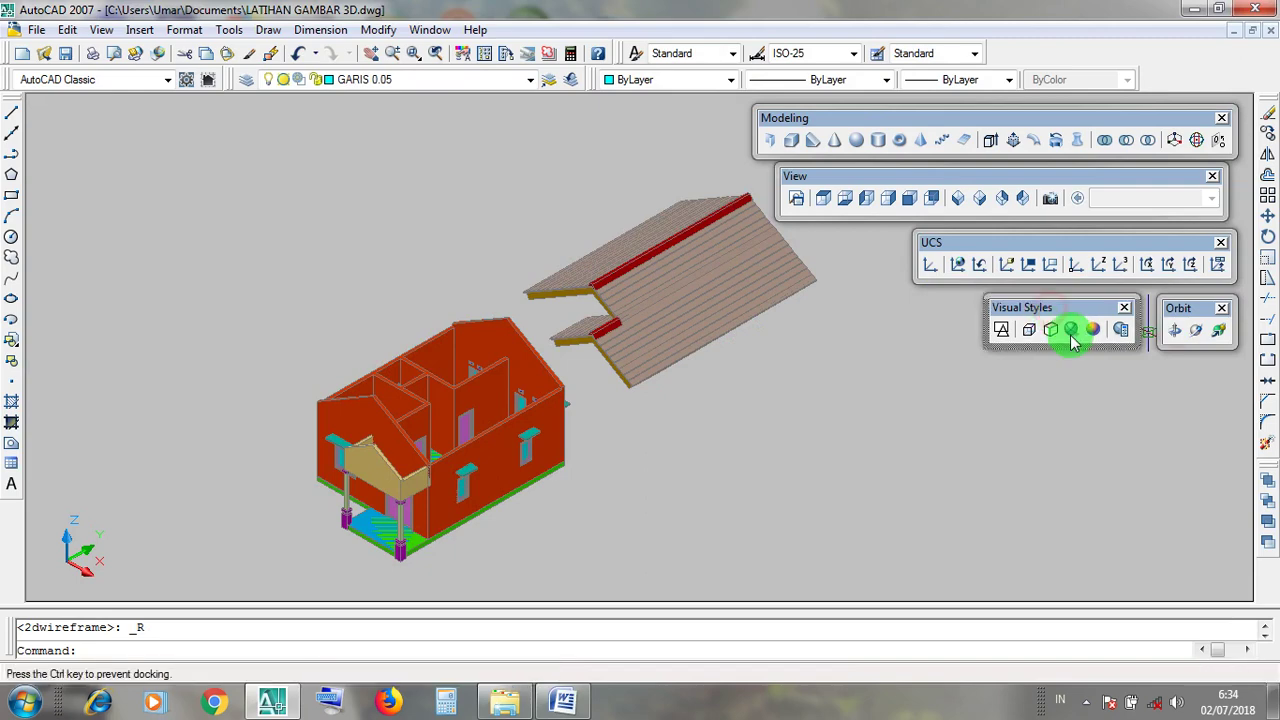
{"action": "left_click", "coordinate": [1071, 331]}
{"action": "scroll", "coordinate": [526, 514], "scroll_direction": "up", "scroll_amount": 2}
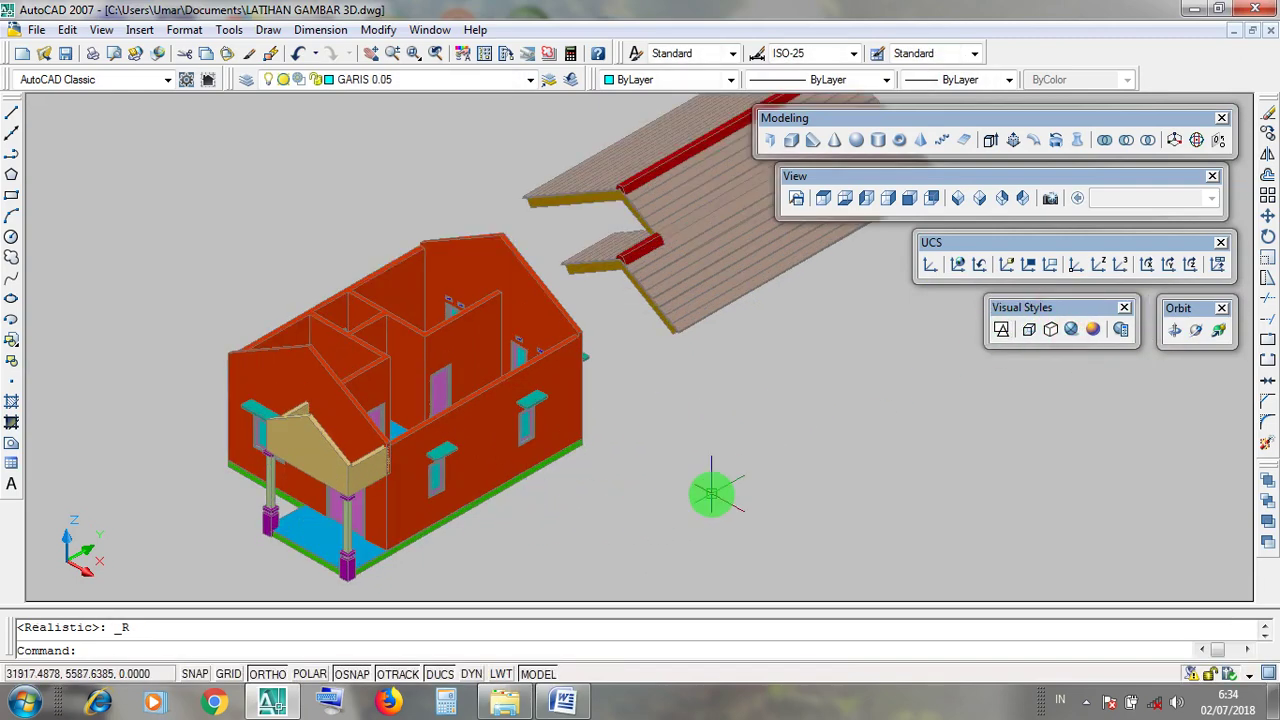
{"action": "middle_click_drag", "start_coordinate": [711, 495], "coordinate": [601, 573]}
{"action": "middle_click_drag", "start_coordinate": [689, 445], "coordinate": [640, 506]}
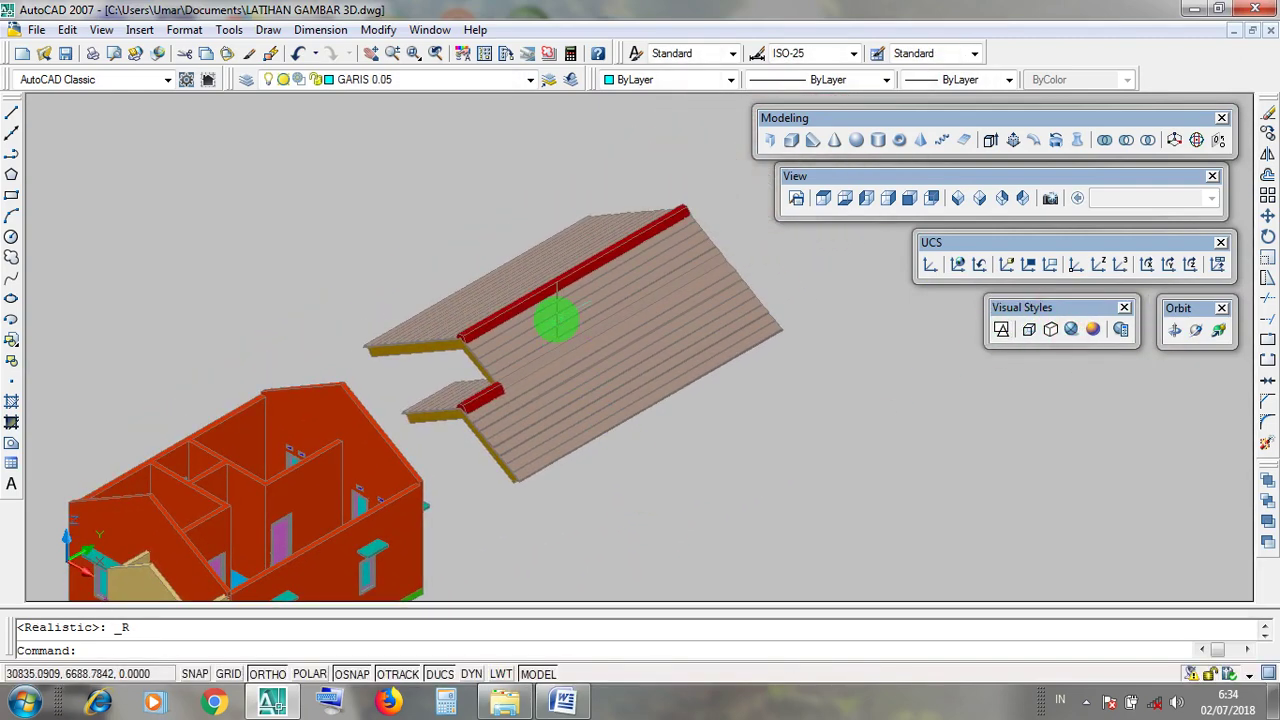
{"action": "middle_click_drag", "start_coordinate": [703, 470], "coordinate": [877, 423]}
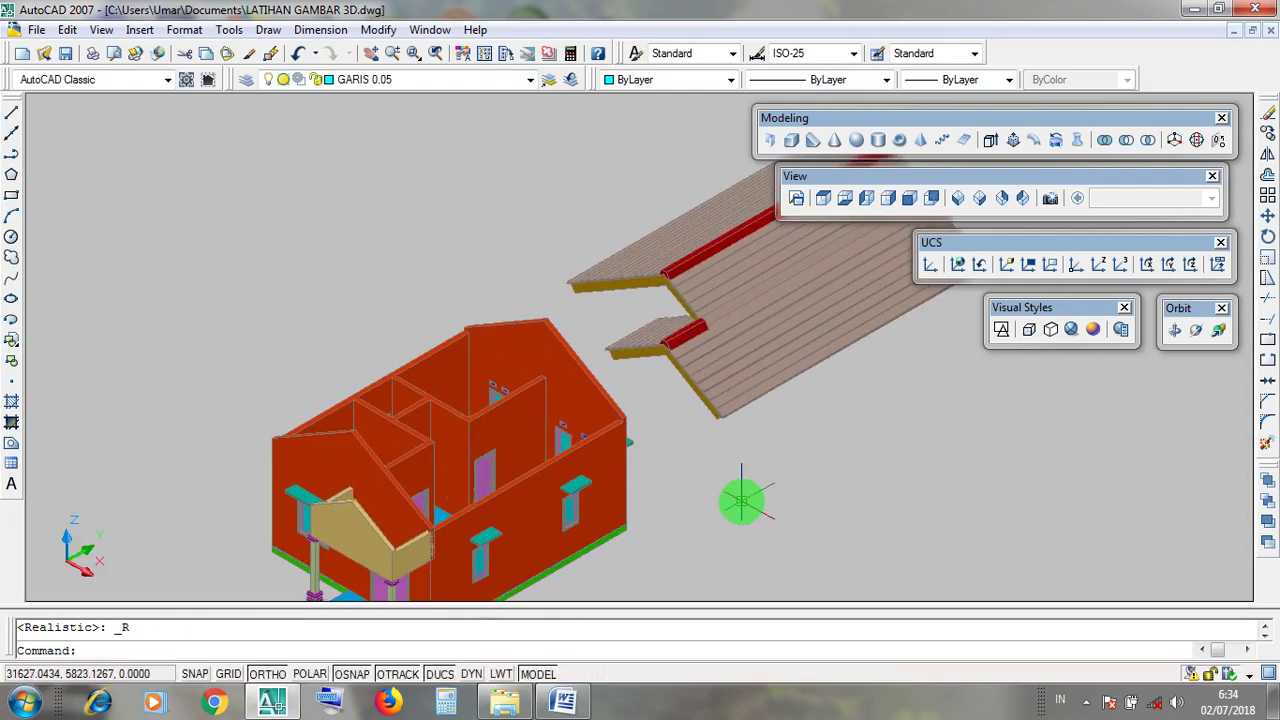
{"action": "middle_click_drag", "start_coordinate": [743, 500], "coordinate": [754, 430]}
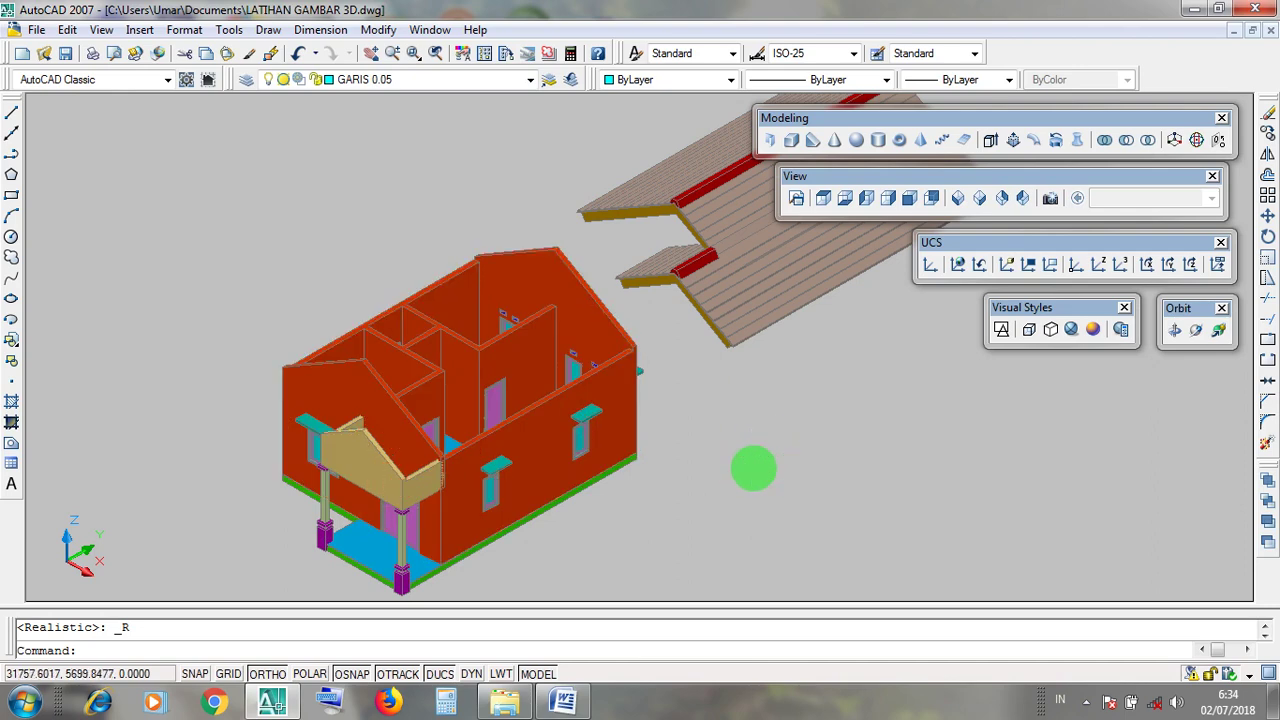
{"action": "middle_click_drag", "start_coordinate": [754, 444], "coordinate": [748, 472]}
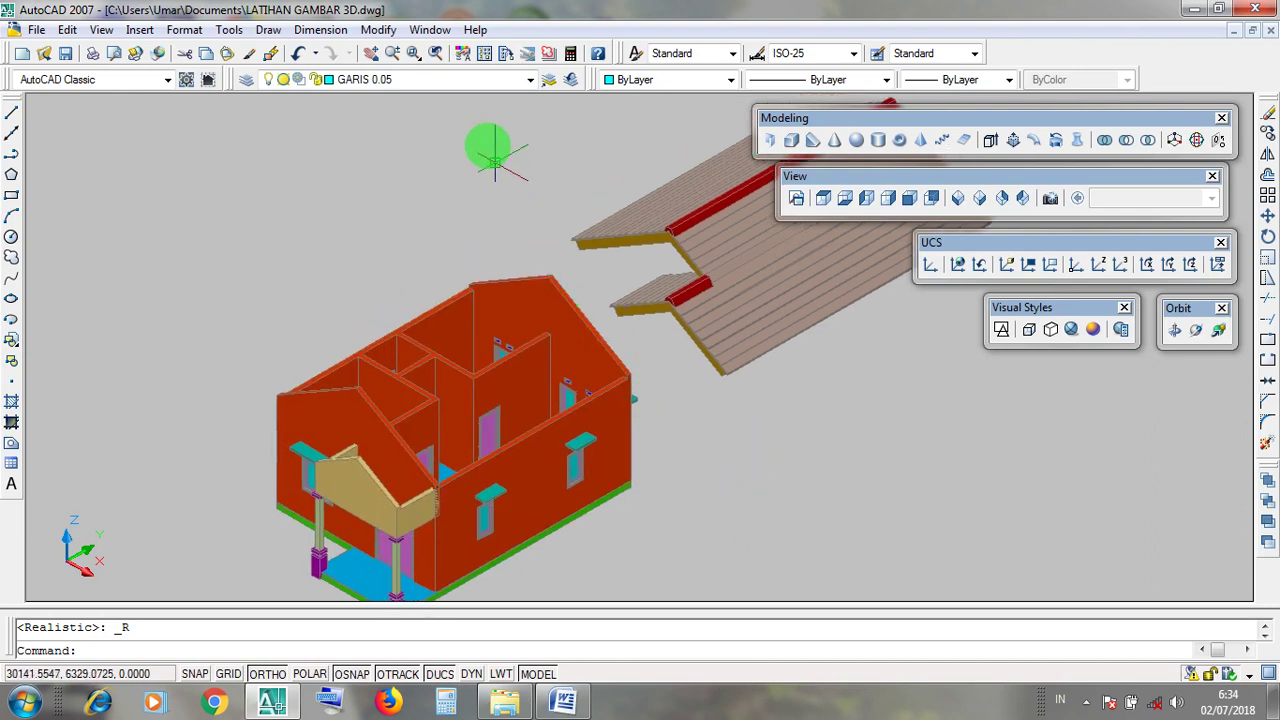
Step: Turn off the DUAN P.J, KACA, KERAMIK, KUSEN P.J, LANTAI, LUBANG ANGIN, MAINAN TERAS, PLAT CANOPY and TIANGF TERAS layers
{"action": "left_click", "coordinate": [529, 82]}
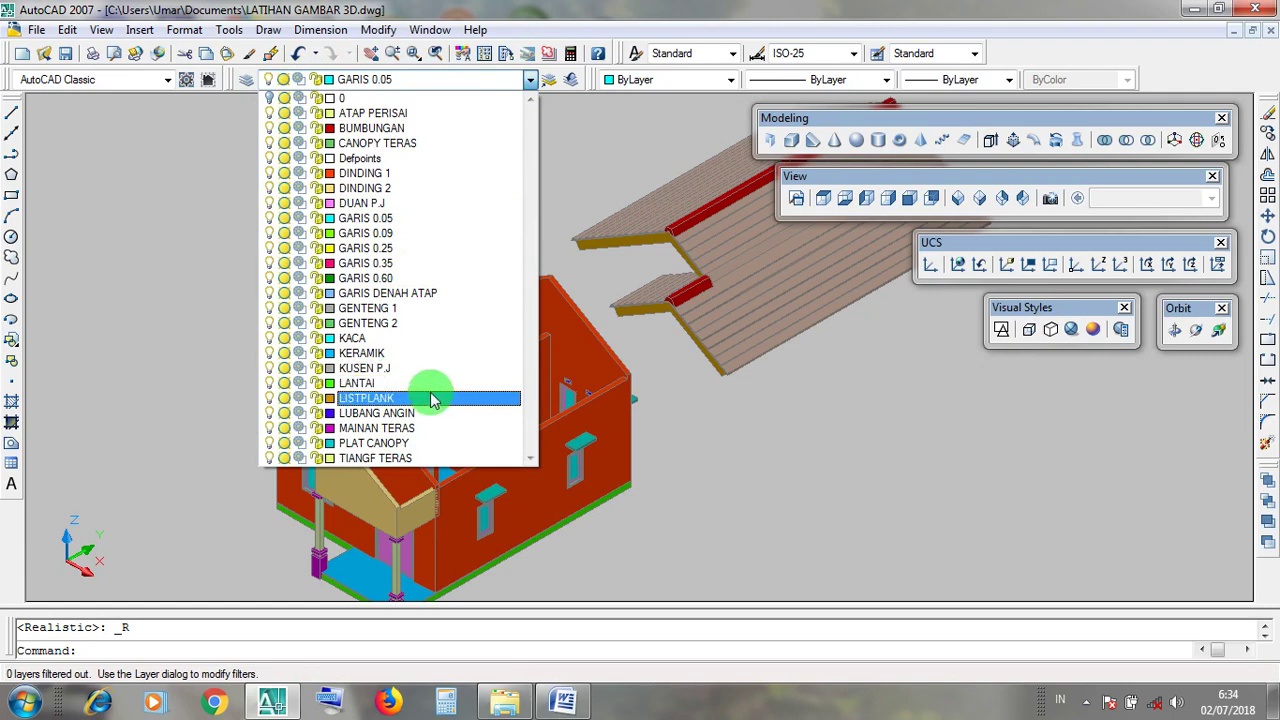
{"action": "left_click", "coordinate": [268, 459]}
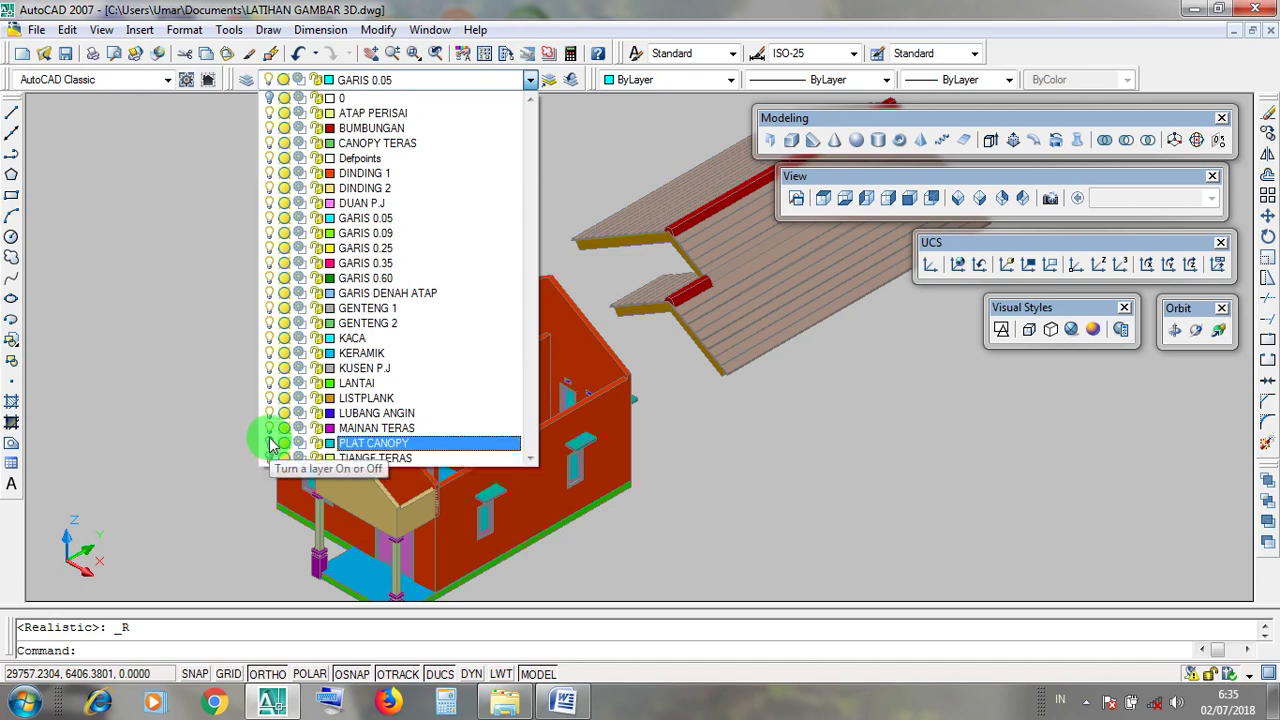
{"action": "left_click", "coordinate": [268, 429]}
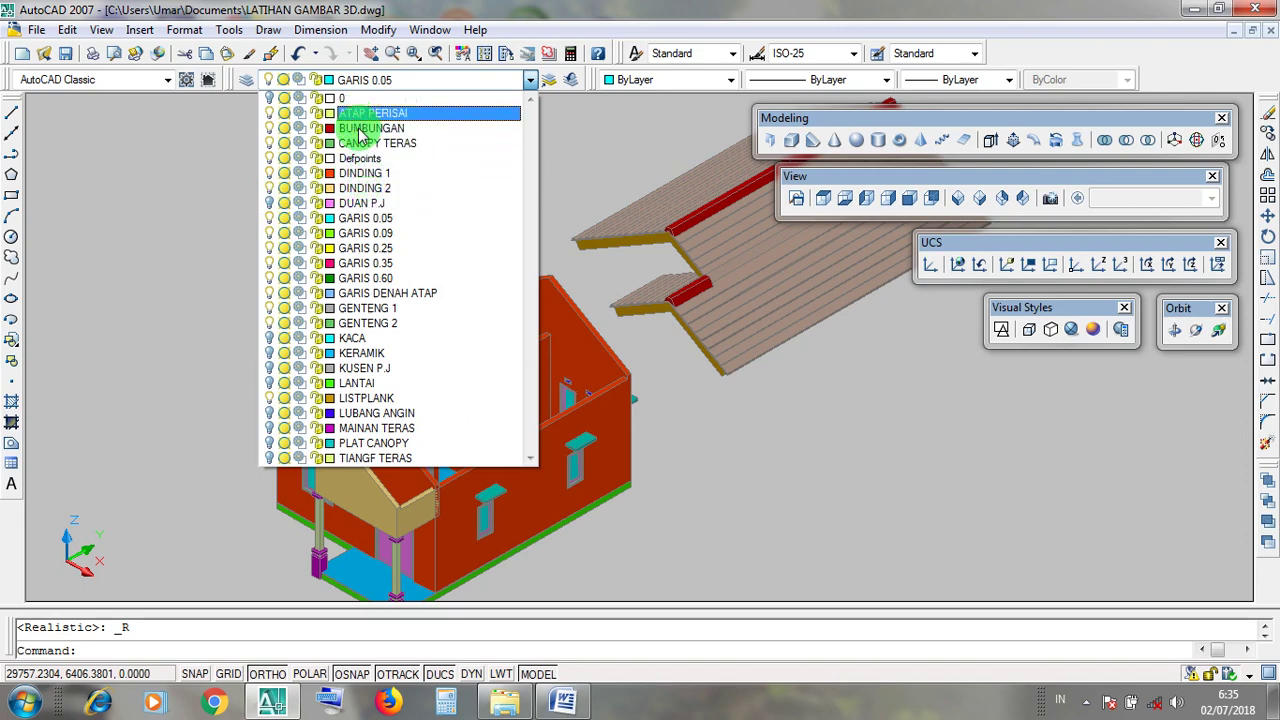
{"action": "left_click", "coordinate": [716, 484]}
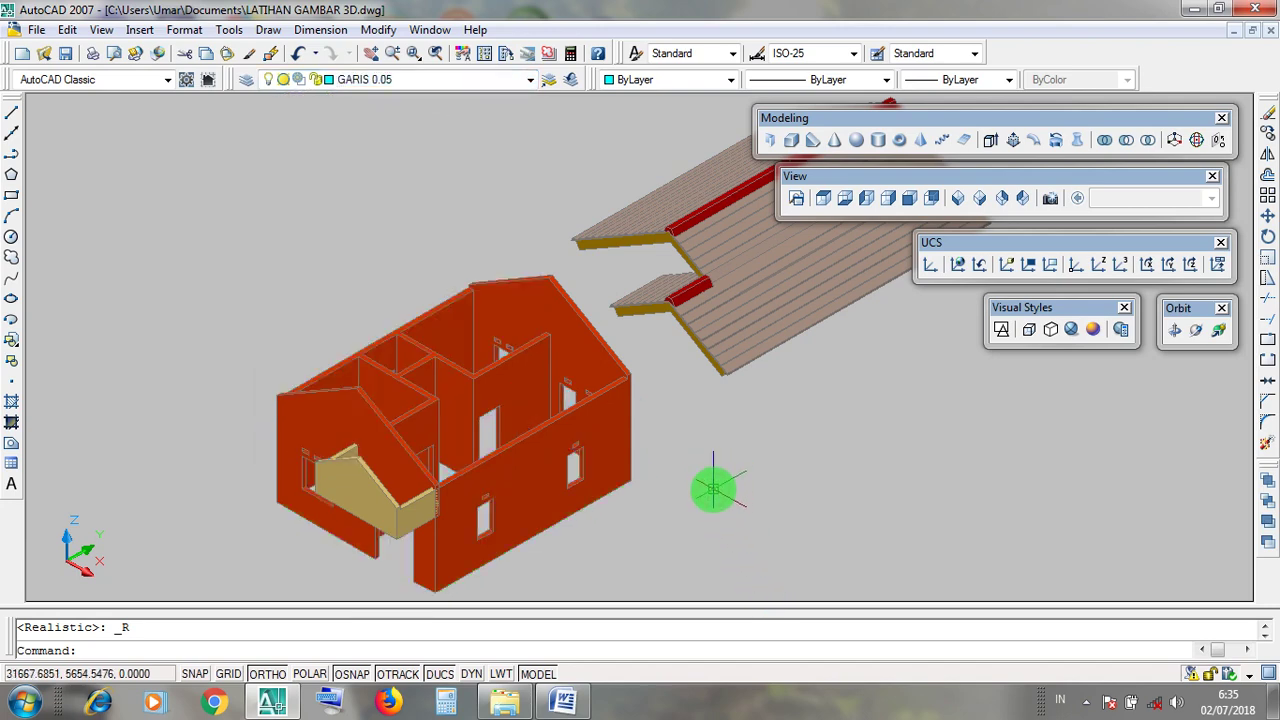
Step: Examine the apex of the front gable wall, including its outer and inner corners, as the seat for the roof
{"action": "middle_click_drag", "start_coordinate": [710, 489], "coordinate": [660, 503]}
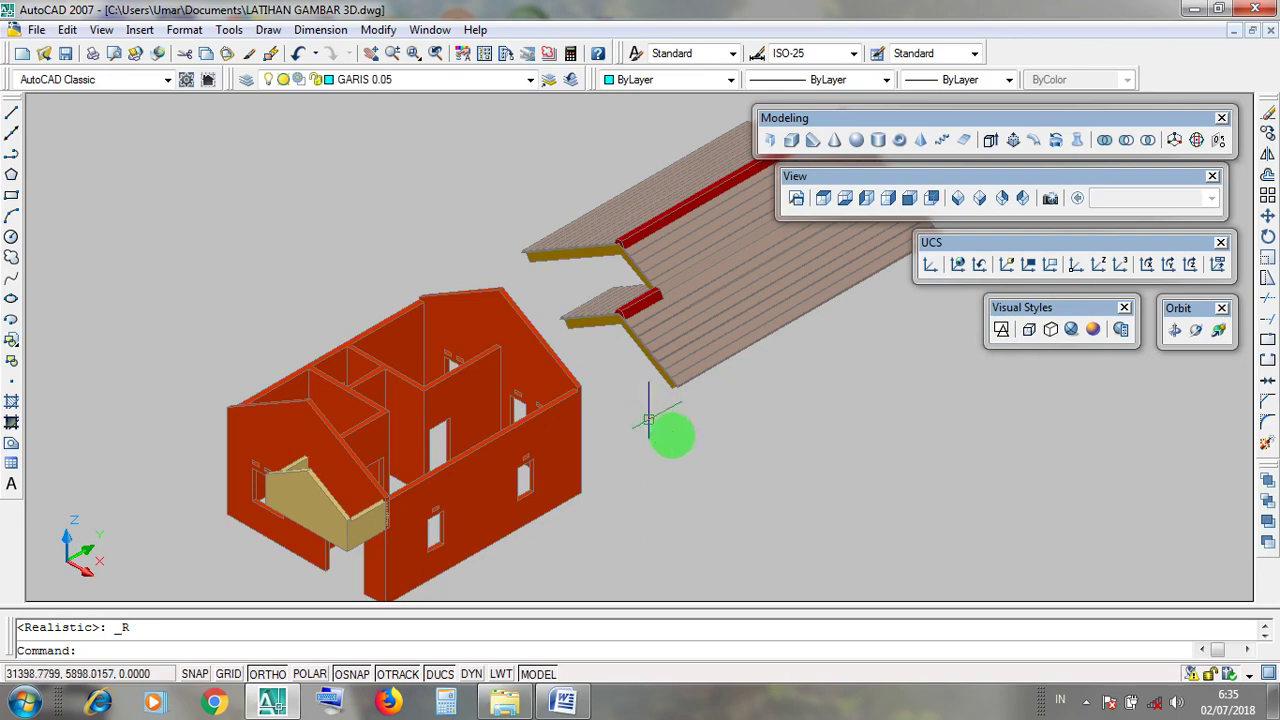
{"action": "middle_click_drag", "start_coordinate": [671, 434], "coordinate": [620, 487]}
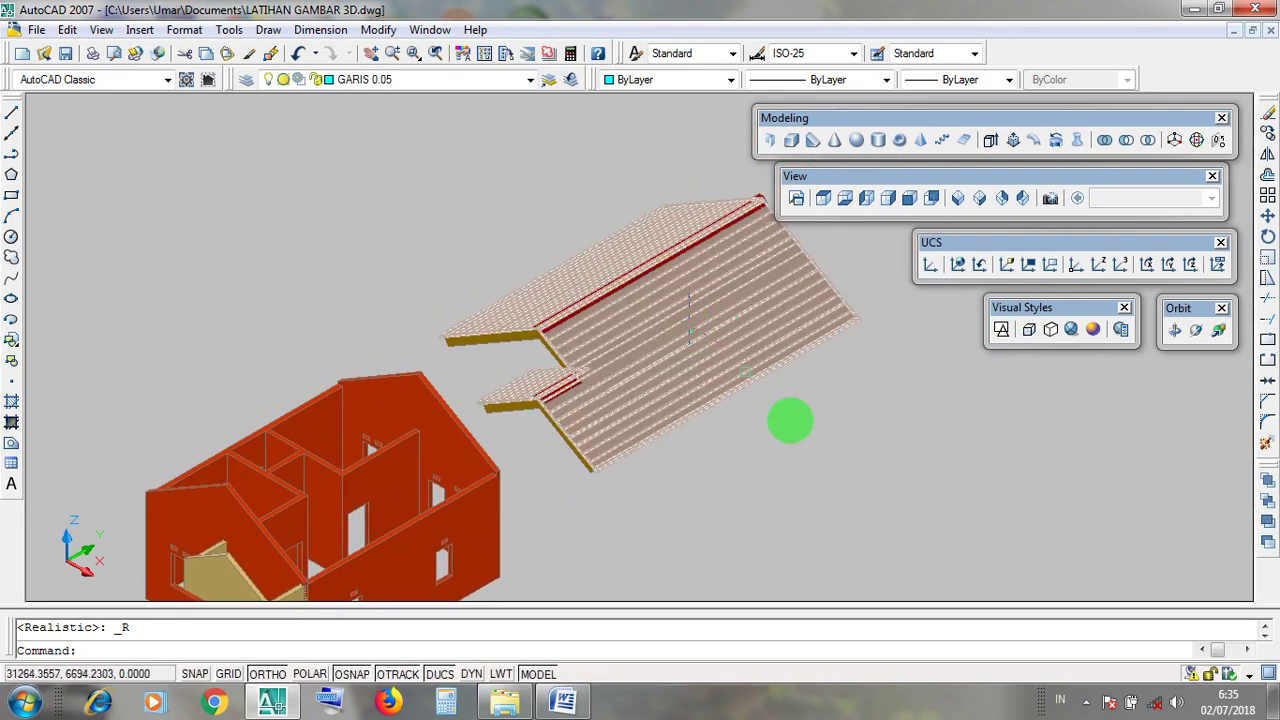
{"action": "middle_click_drag", "start_coordinate": [789, 420], "coordinate": [857, 407]}
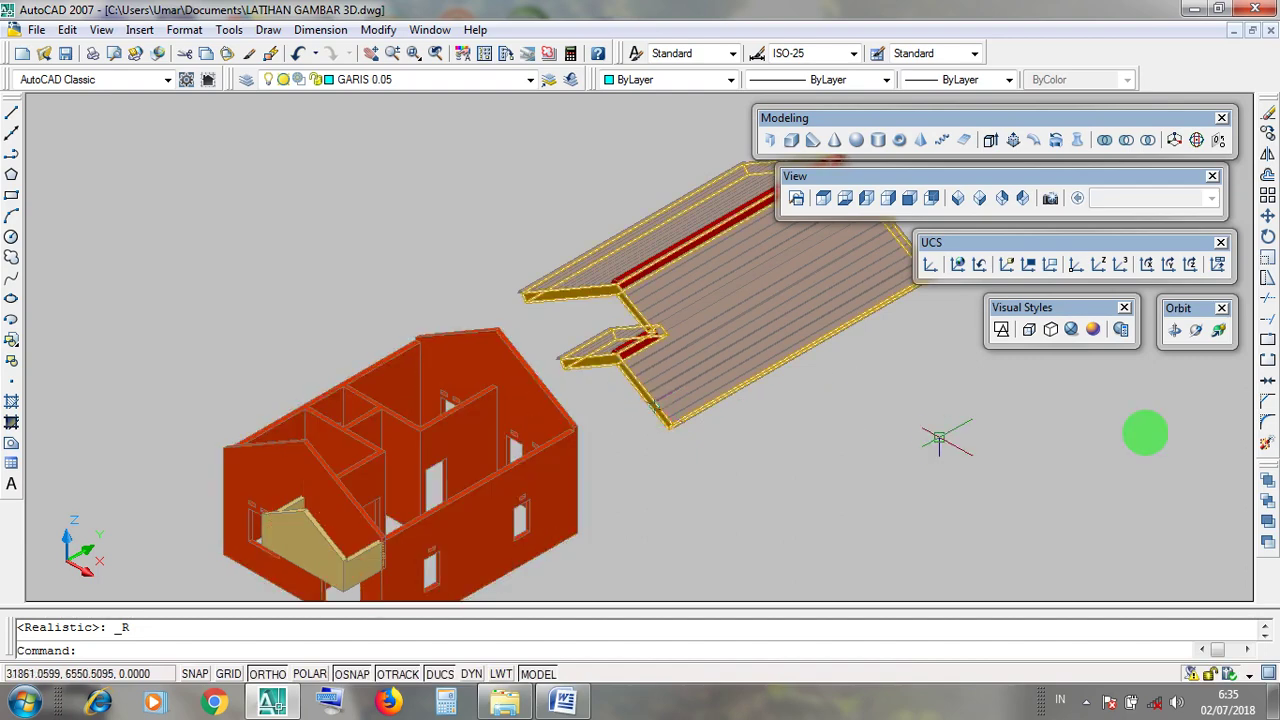
{"action": "left_click", "coordinate": [1180, 331]}
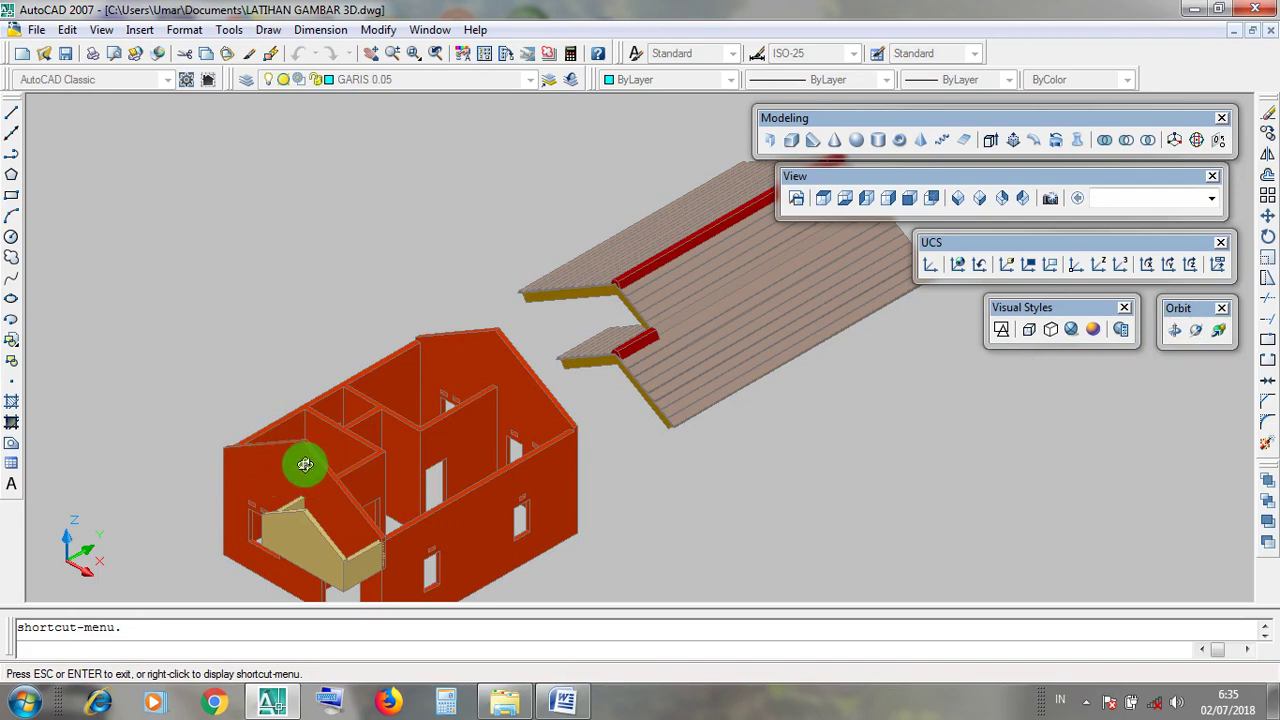
{"action": "scroll", "coordinate": [303, 446], "scroll_direction": "up", "scroll_amount": 10}
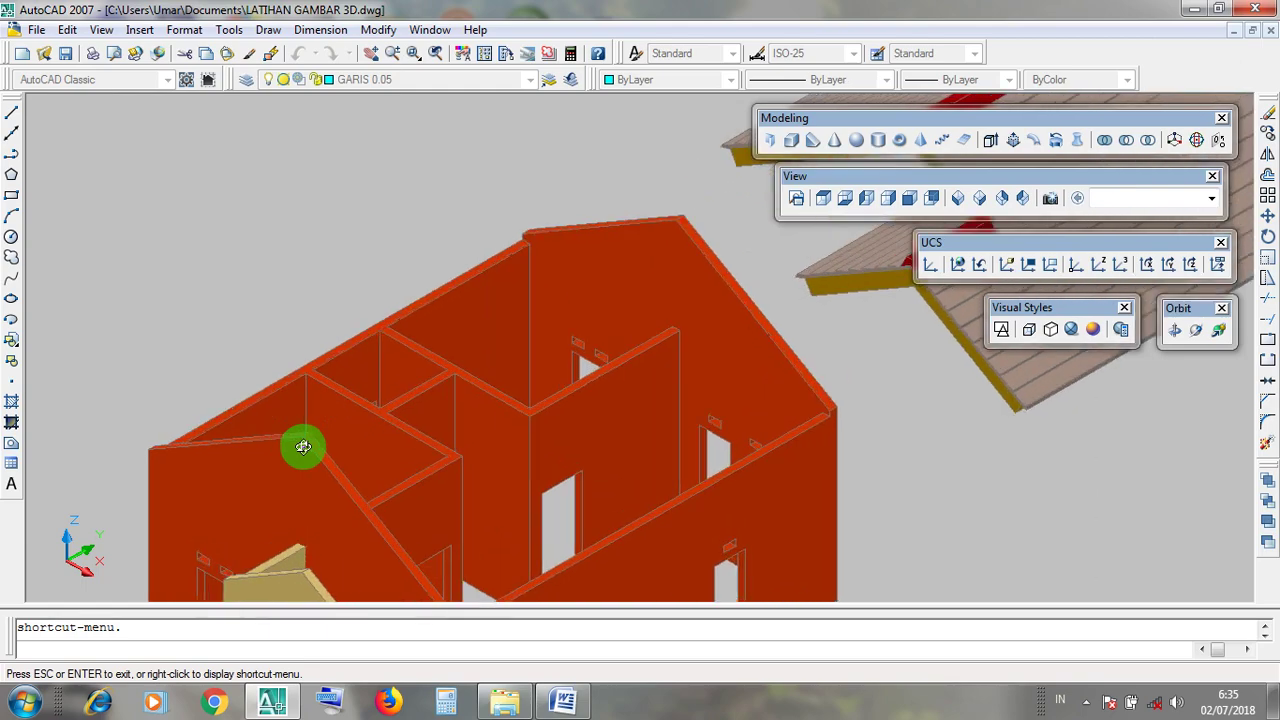
{"action": "scroll", "coordinate": [302, 438], "scroll_direction": "up", "scroll_amount": 6}
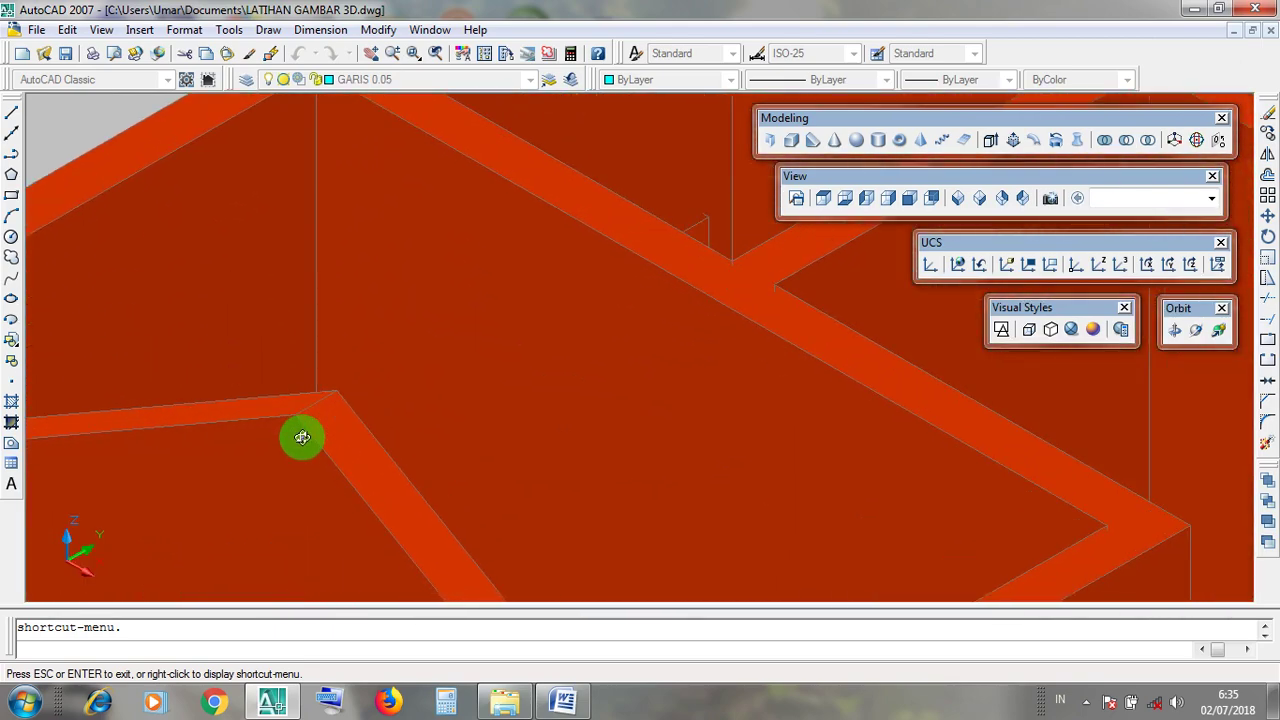
{"action": "scroll", "coordinate": [302, 414], "scroll_direction": "down", "scroll_amount": 10}
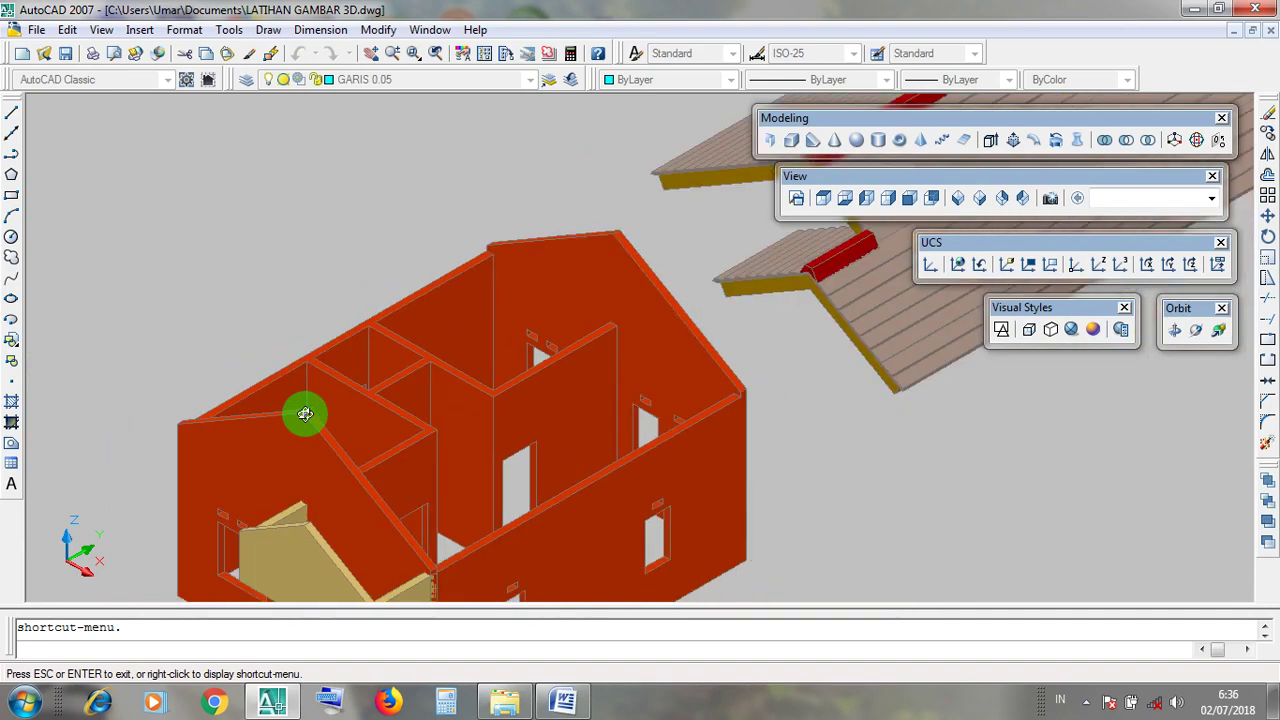
{"action": "scroll", "coordinate": [305, 414], "scroll_direction": "up", "scroll_amount": 10}
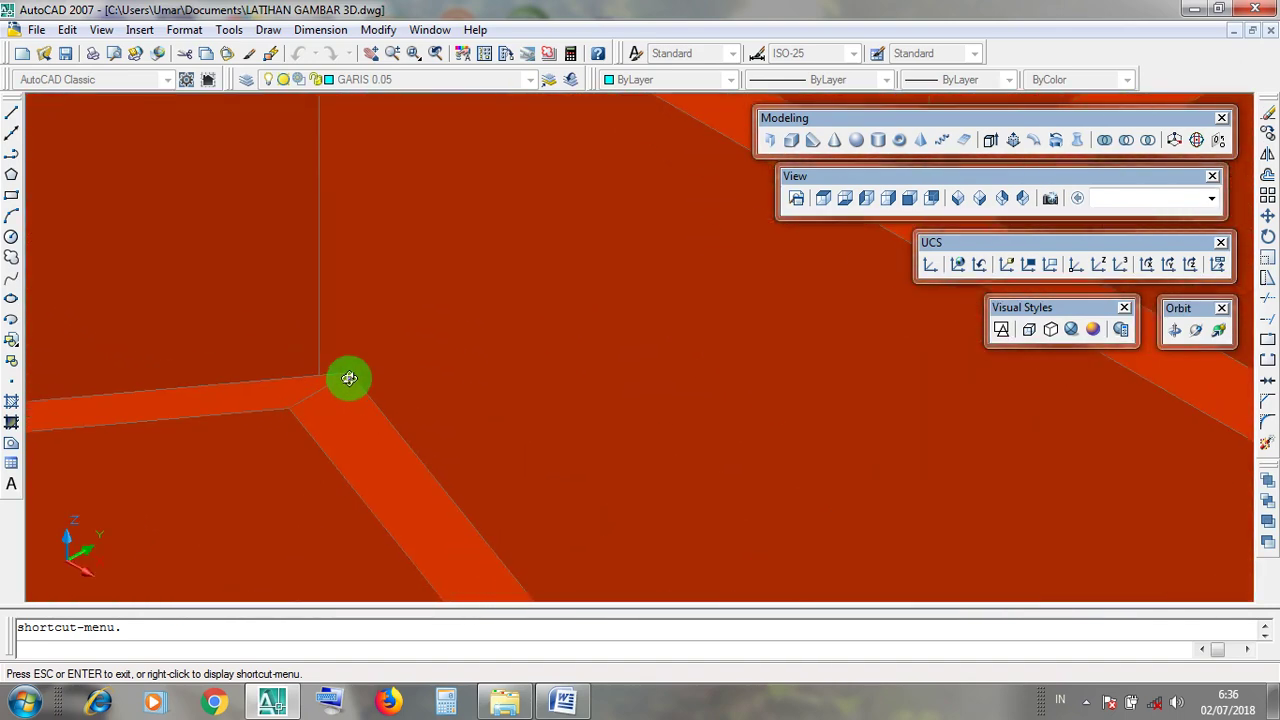
{"action": "left_click_drag", "start_coordinate": [348, 375], "coordinate": [297, 403]}
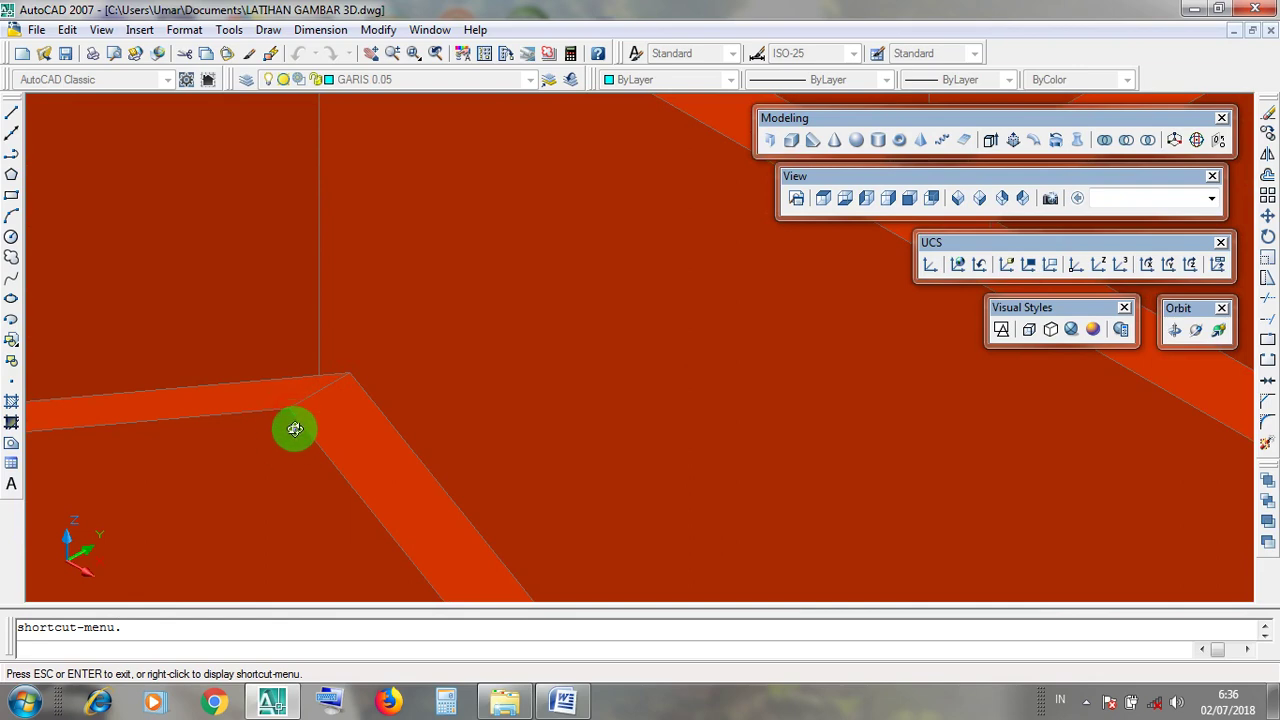
{"action": "scroll", "coordinate": [288, 407], "scroll_direction": "down", "scroll_amount": 10}
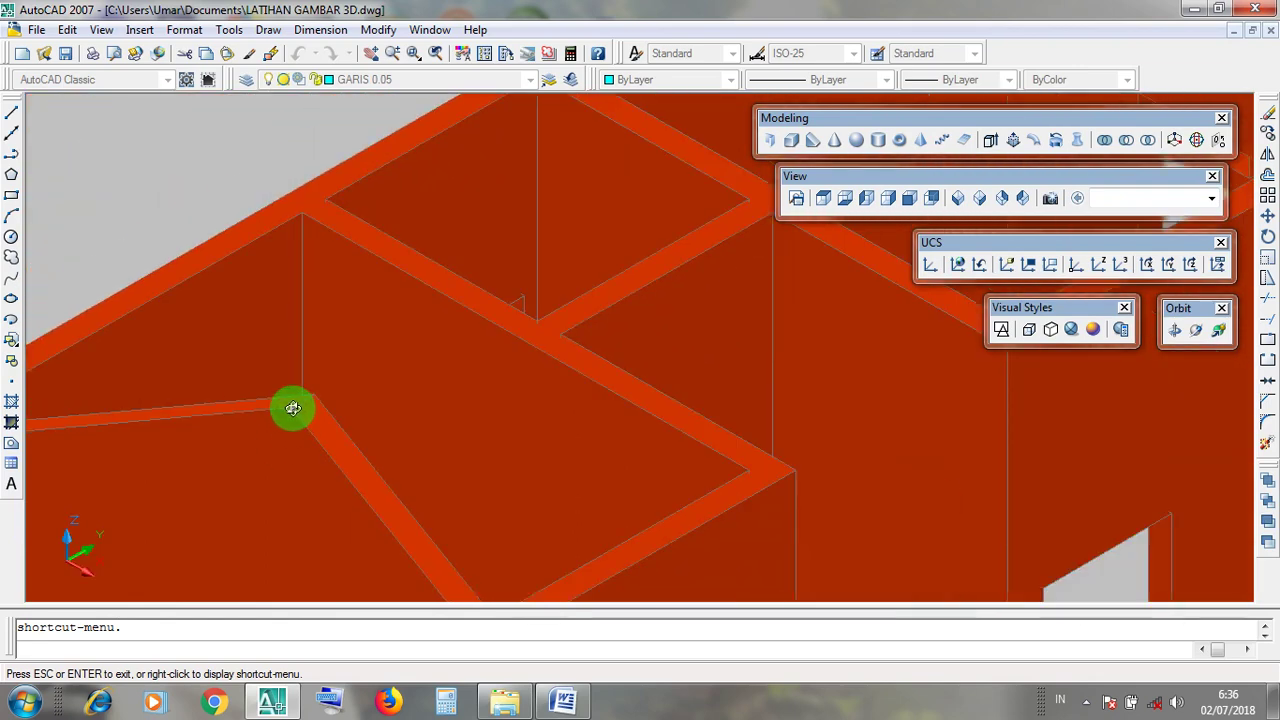
{"action": "scroll", "coordinate": [292, 408], "scroll_direction": "down", "scroll_amount": 2}
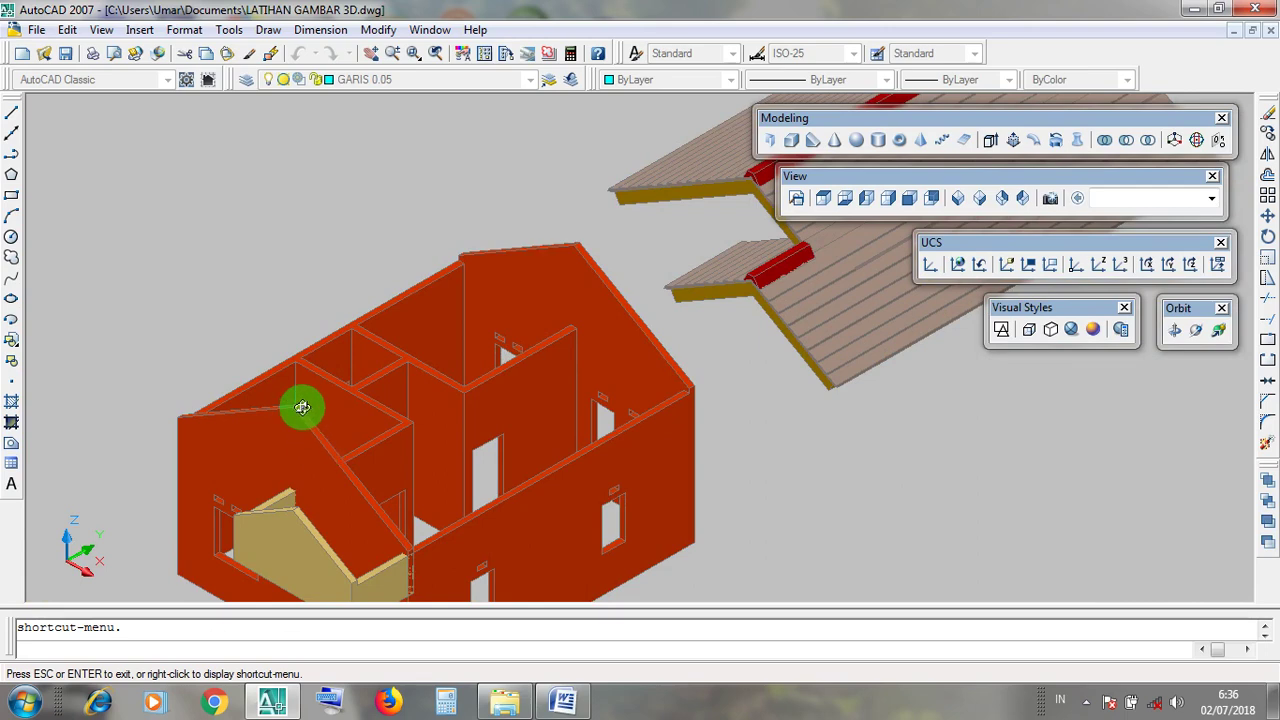
{"action": "scroll", "coordinate": [303, 407], "scroll_direction": "up", "scroll_amount": 4}
{"action": "scroll", "coordinate": [303, 407], "scroll_direction": "down", "scroll_amount": 5}
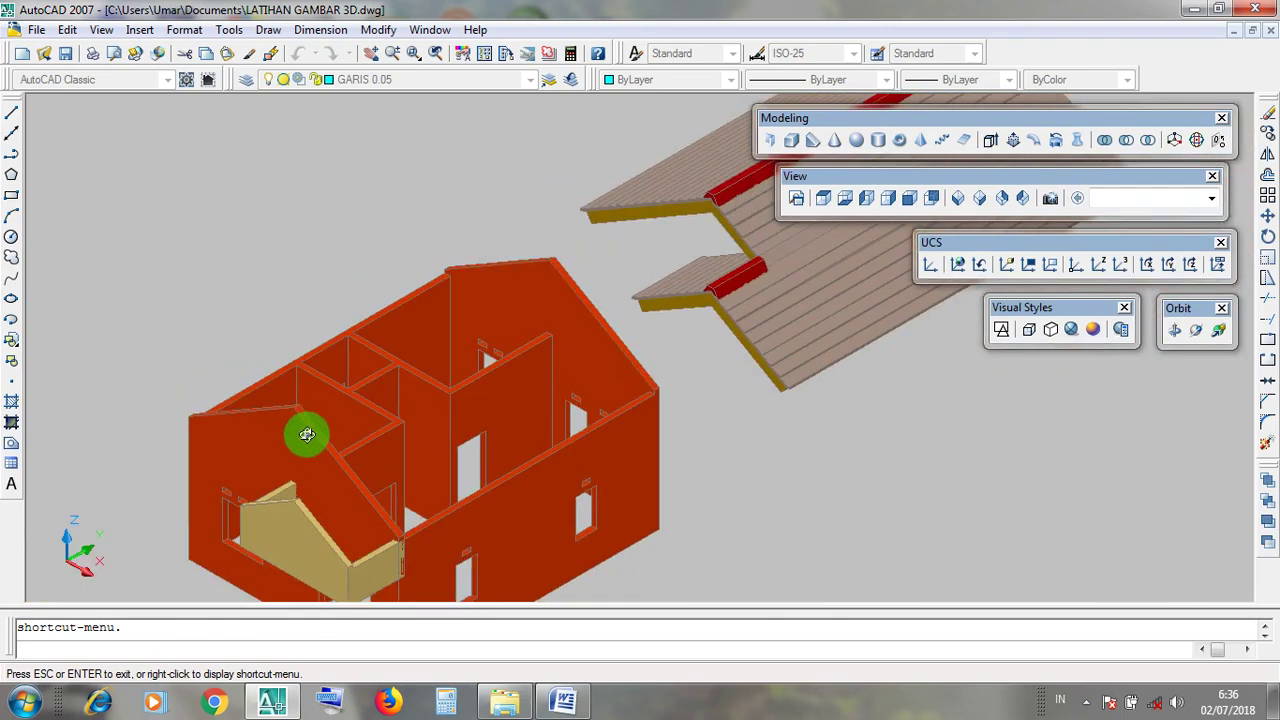
{"action": "scroll", "coordinate": [307, 434], "scroll_direction": "down", "scroll_amount": 2}
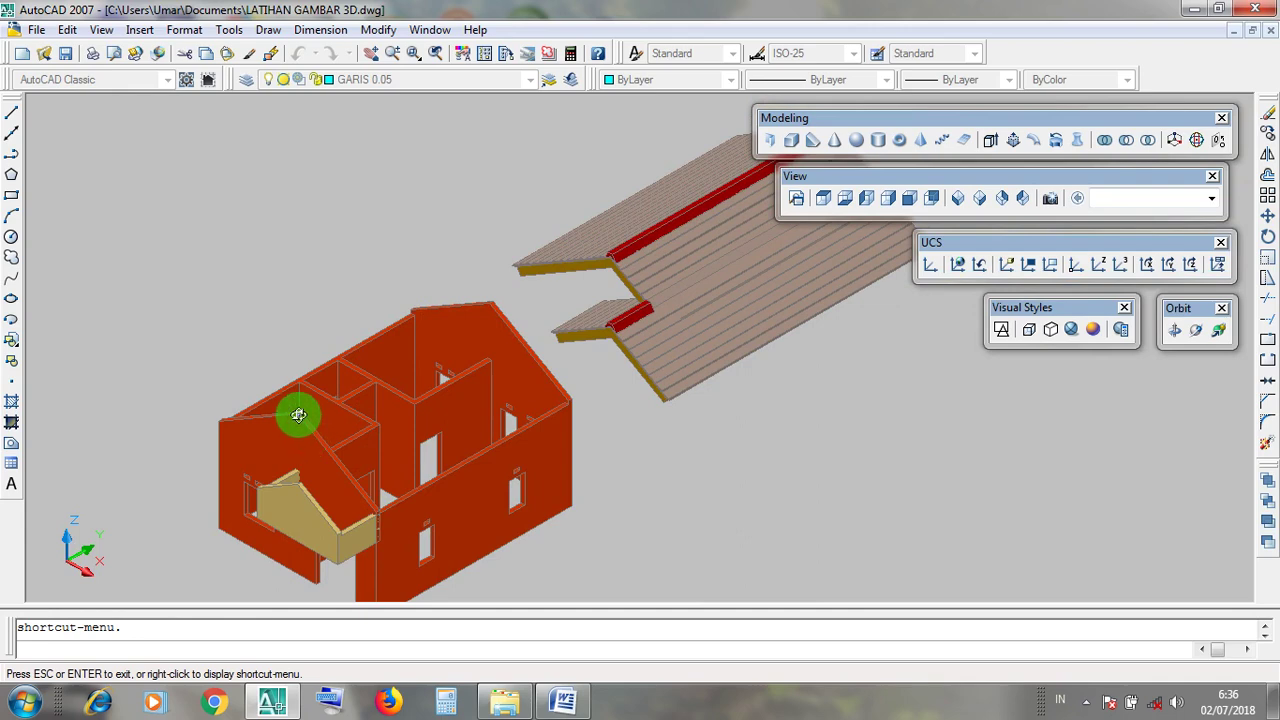
{"action": "scroll", "coordinate": [298, 415], "scroll_direction": "up", "scroll_amount": 8}
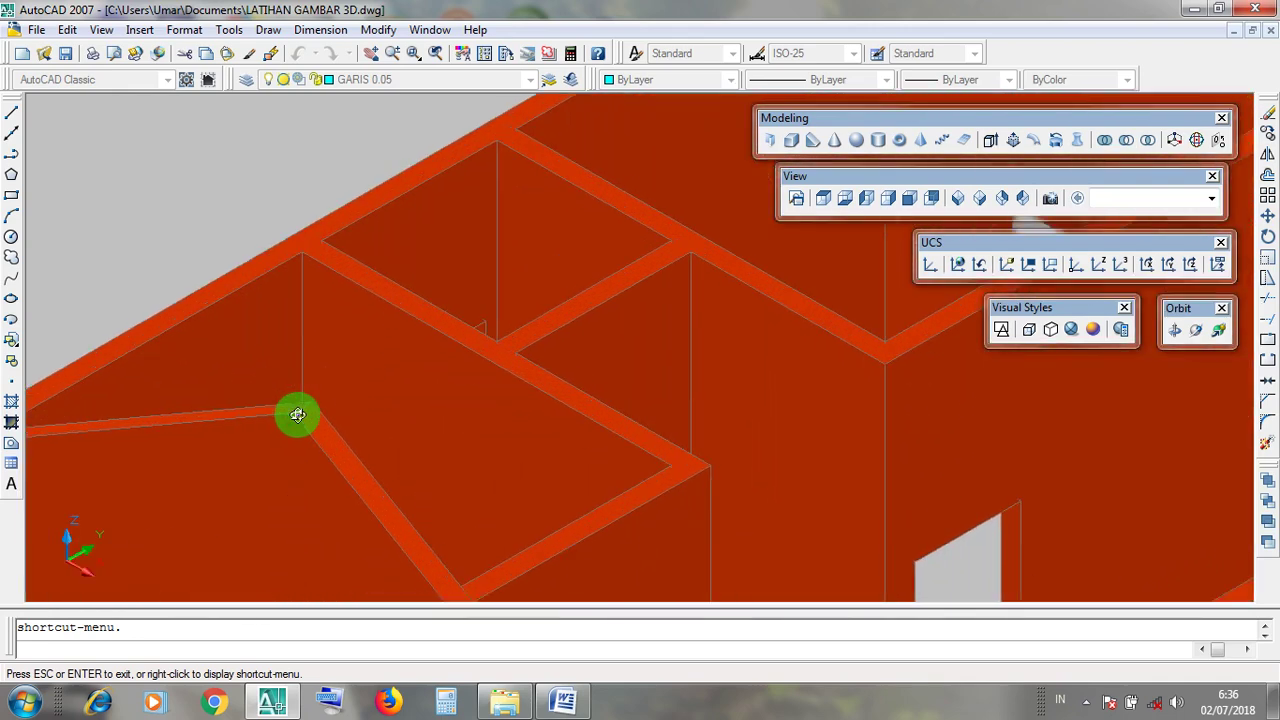
{"action": "scroll", "coordinate": [288, 430], "scroll_direction": "up", "scroll_amount": 4}
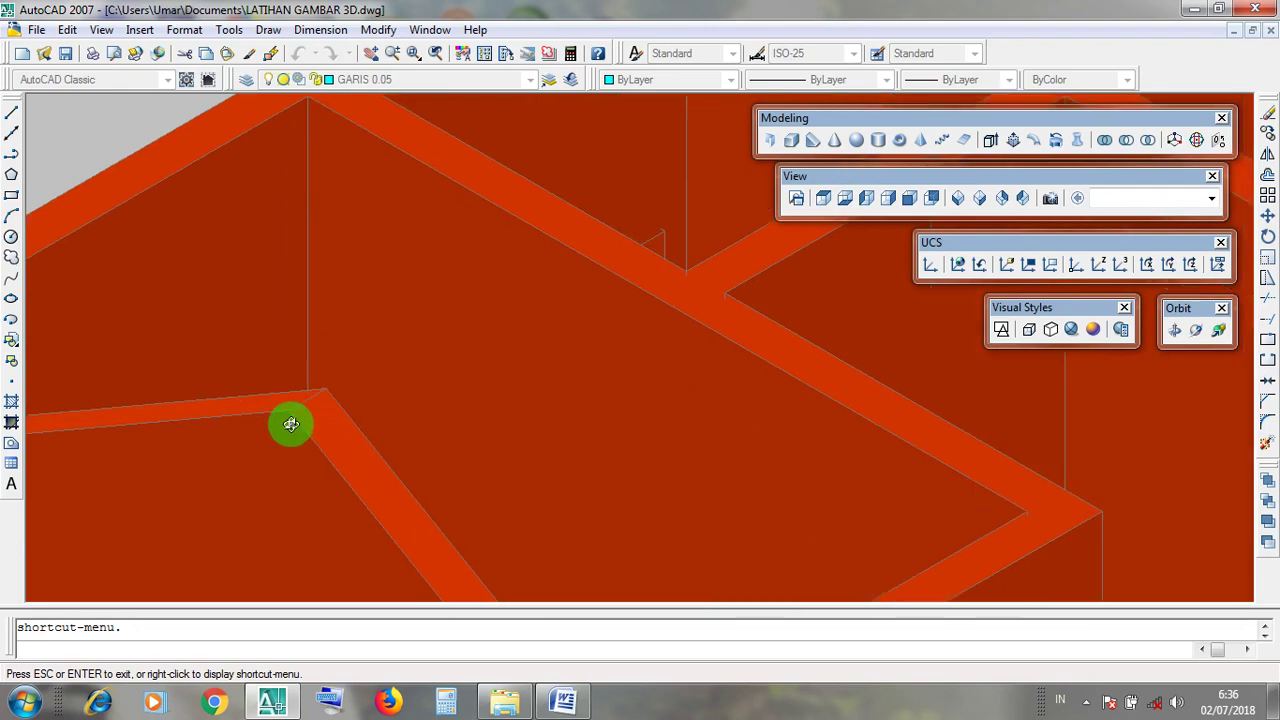
{"action": "left_click_drag", "start_coordinate": [340, 378], "coordinate": [301, 402]}
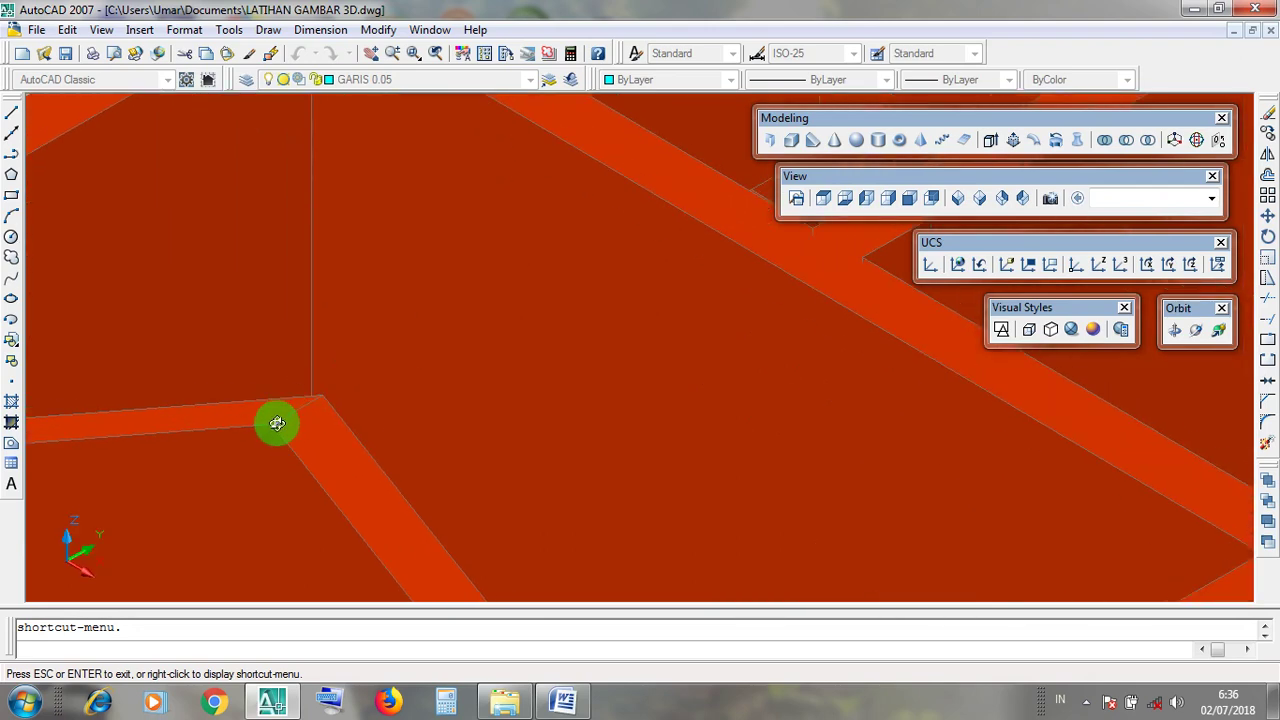
{"action": "scroll", "coordinate": [303, 446], "scroll_direction": "down", "scroll_amount": 6}
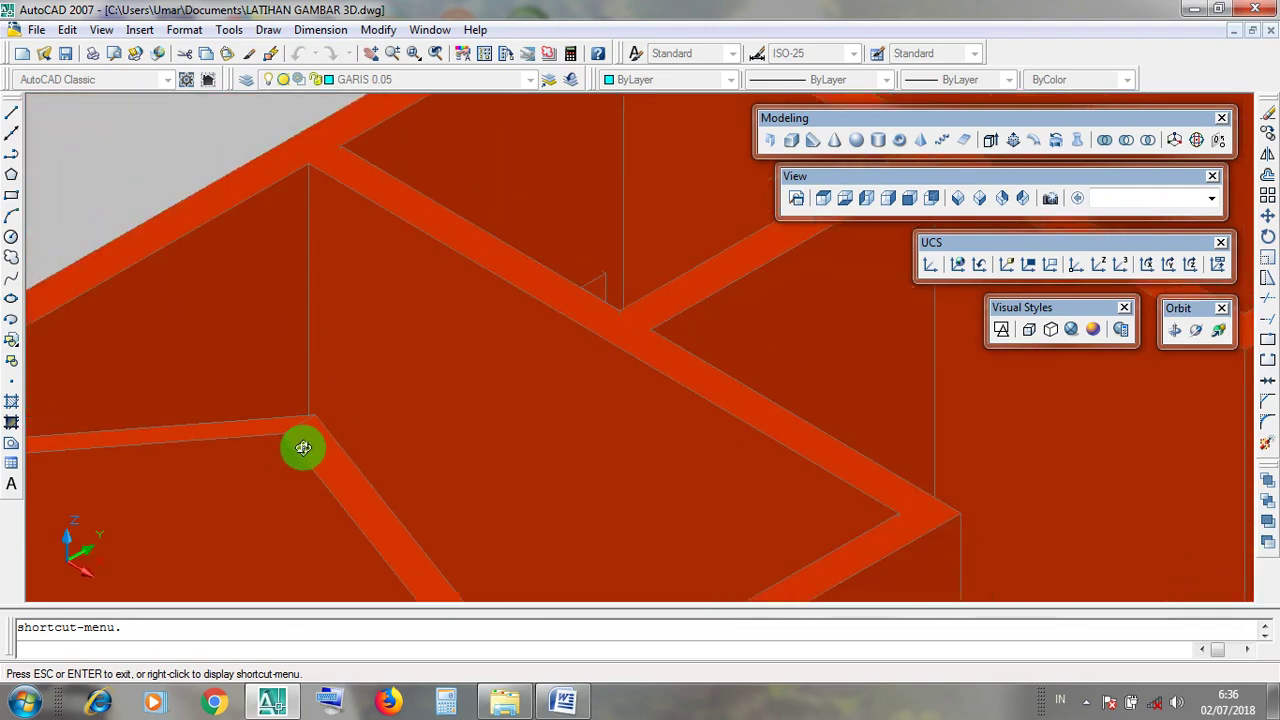
{"action": "scroll", "coordinate": [303, 446], "scroll_direction": "down", "scroll_amount": 4}
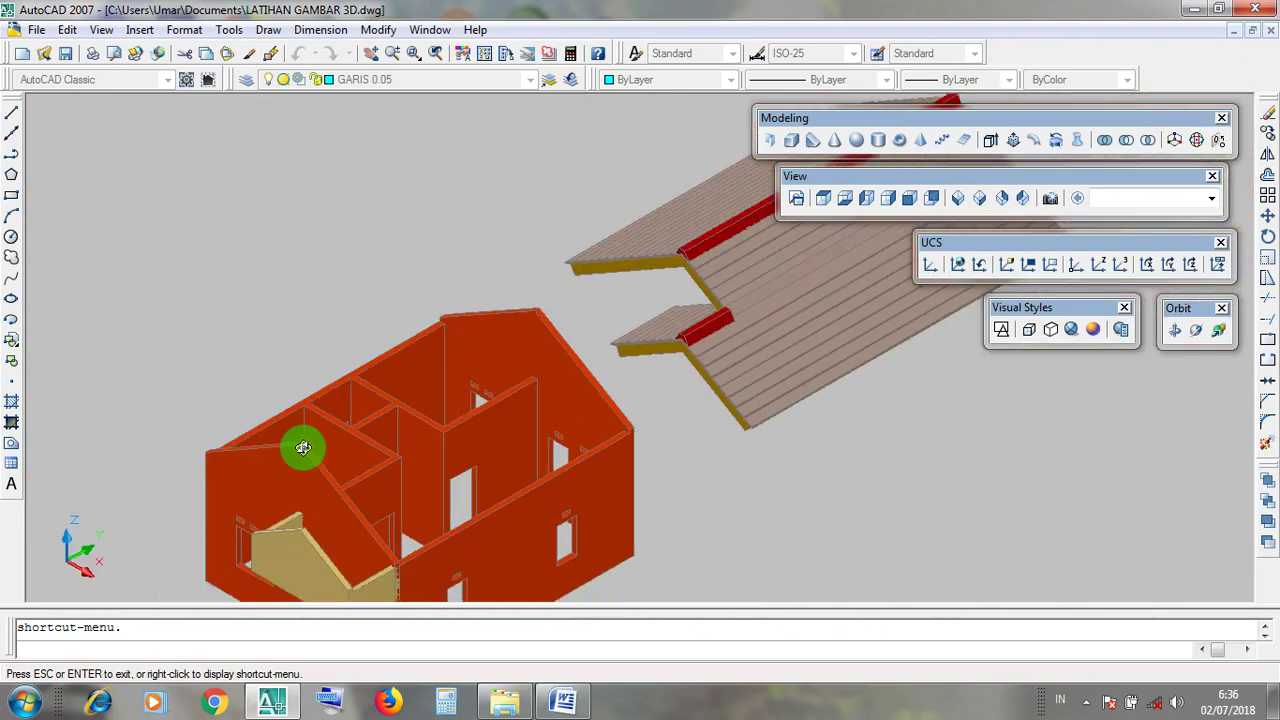
Step: Examine the underside peak at the front end of the main roof beneath its ridge cap
{"action": "middle_click_drag", "start_coordinate": [471, 443], "coordinate": [363, 534]}
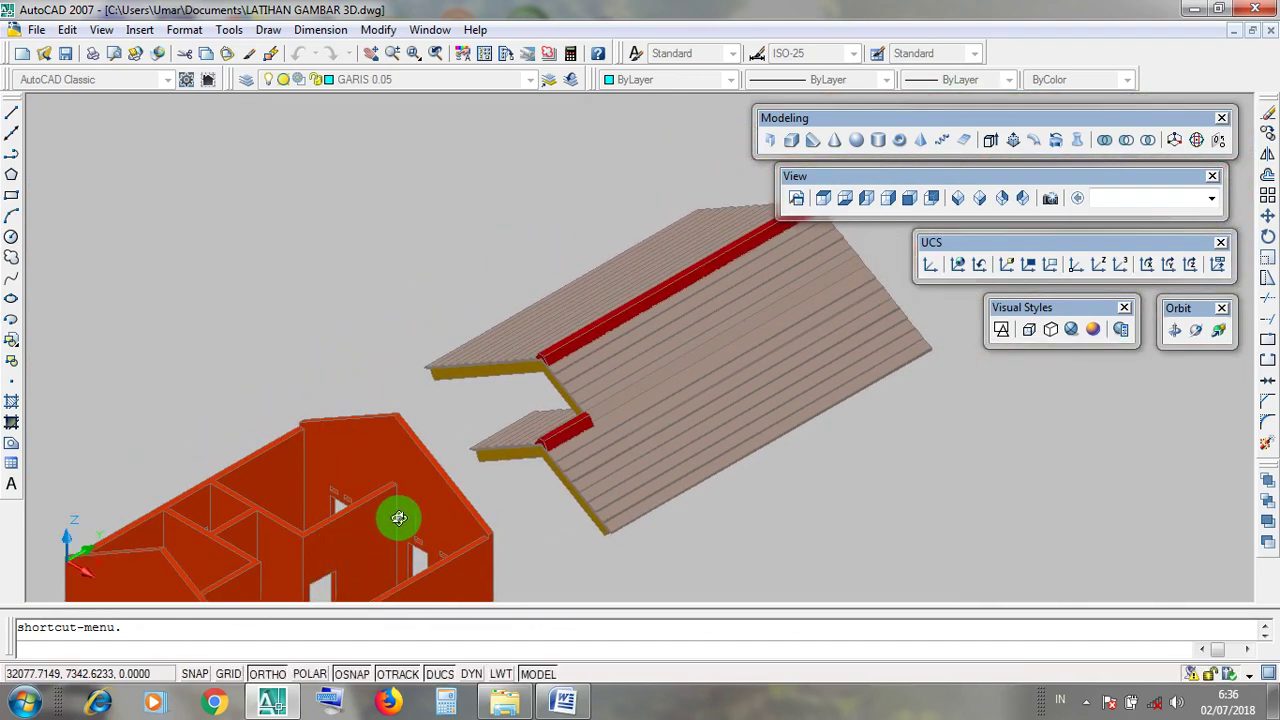
{"action": "scroll", "coordinate": [520, 382], "scroll_direction": "up", "scroll_amount": 5}
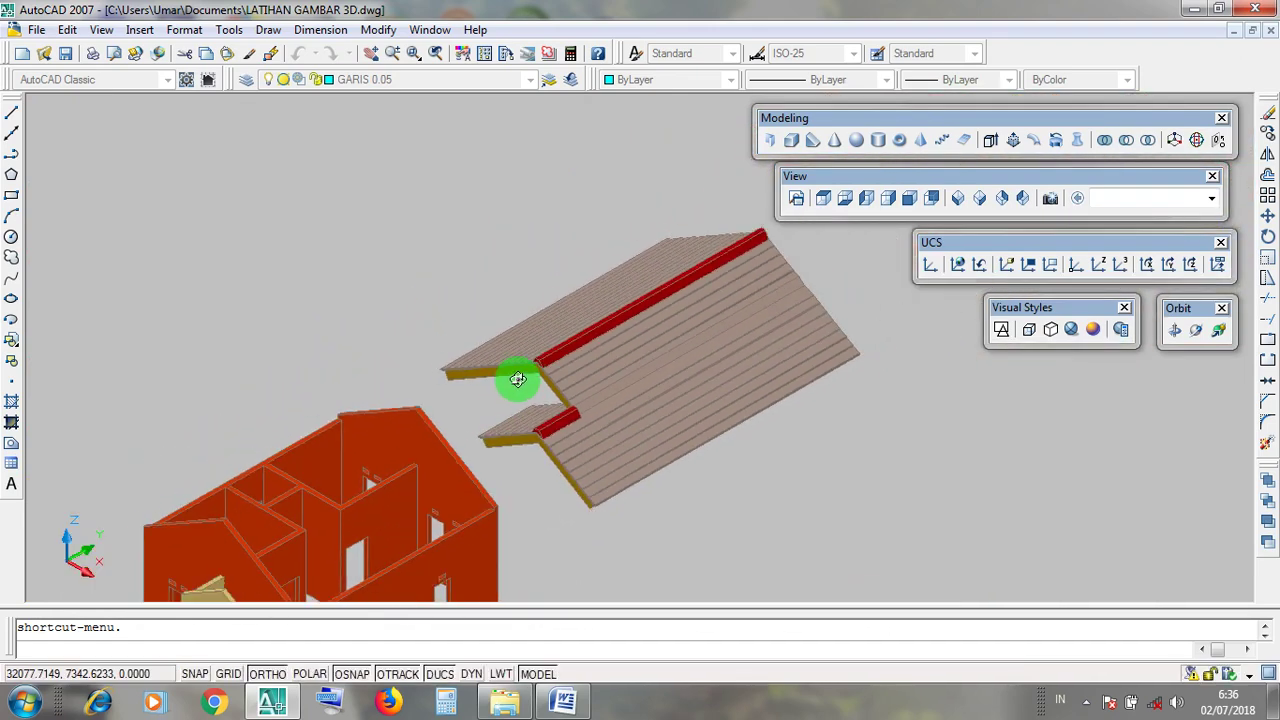
{"action": "scroll", "coordinate": [539, 374], "scroll_direction": "up", "scroll_amount": 5}
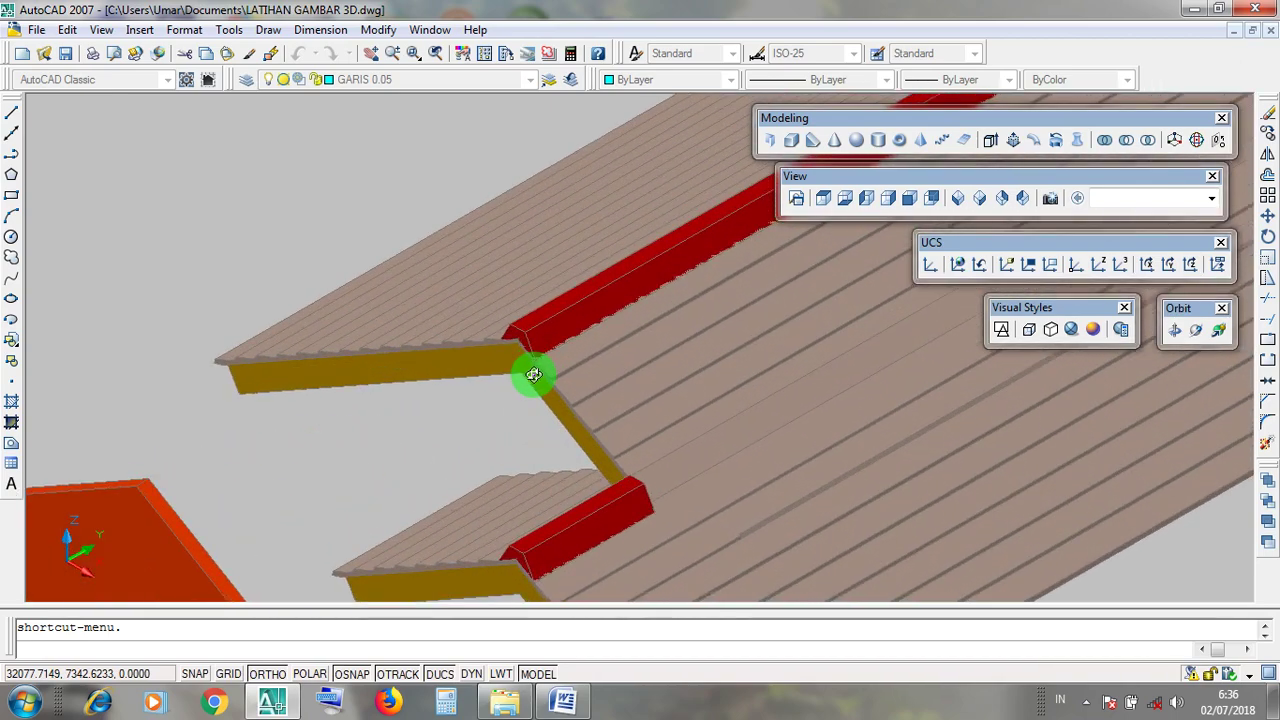
{"action": "scroll", "coordinate": [510, 388], "scroll_direction": "down", "scroll_amount": 8}
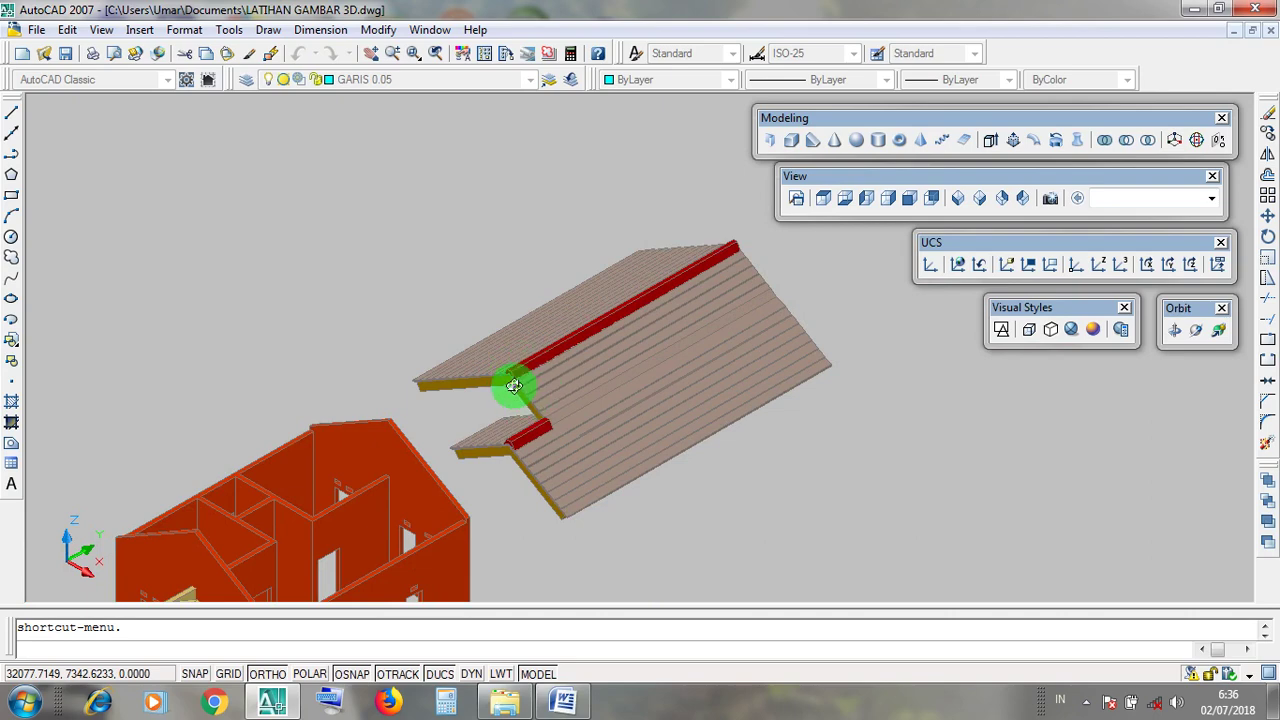
{"action": "scroll", "coordinate": [516, 384], "scroll_direction": "up", "scroll_amount": 2}
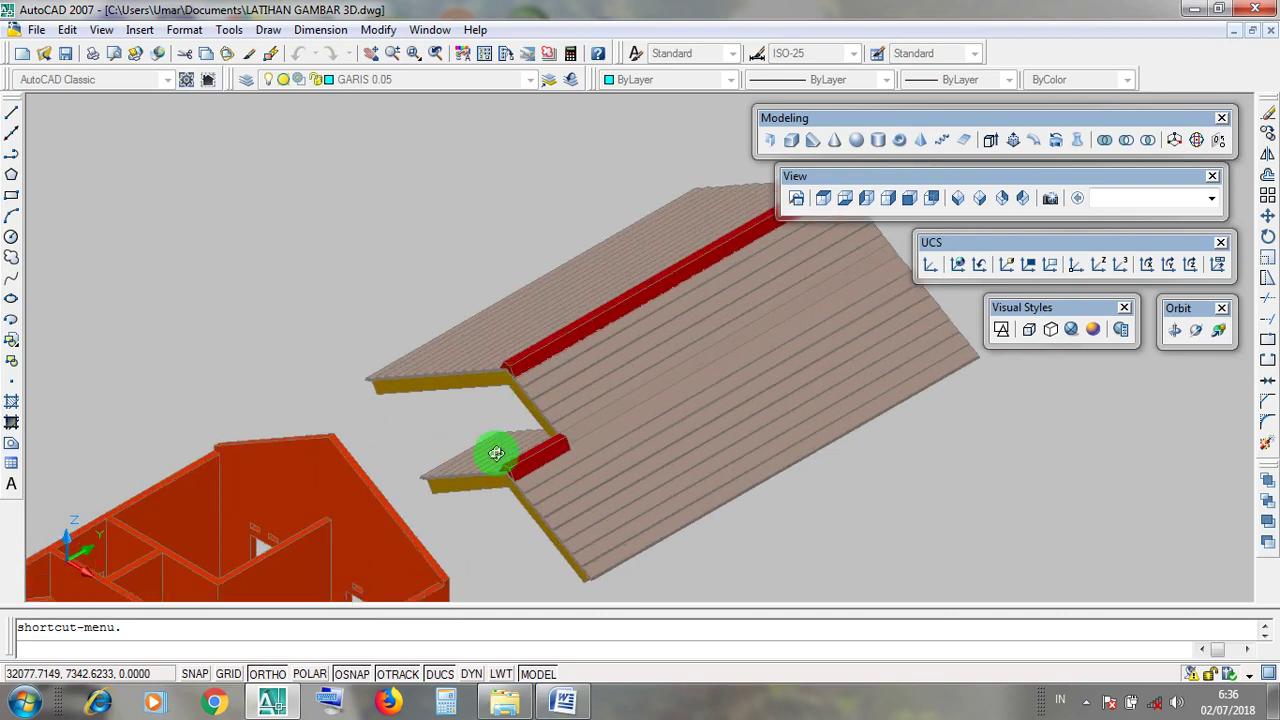
{"action": "scroll", "coordinate": [511, 384], "scroll_direction": "up", "scroll_amount": 6}
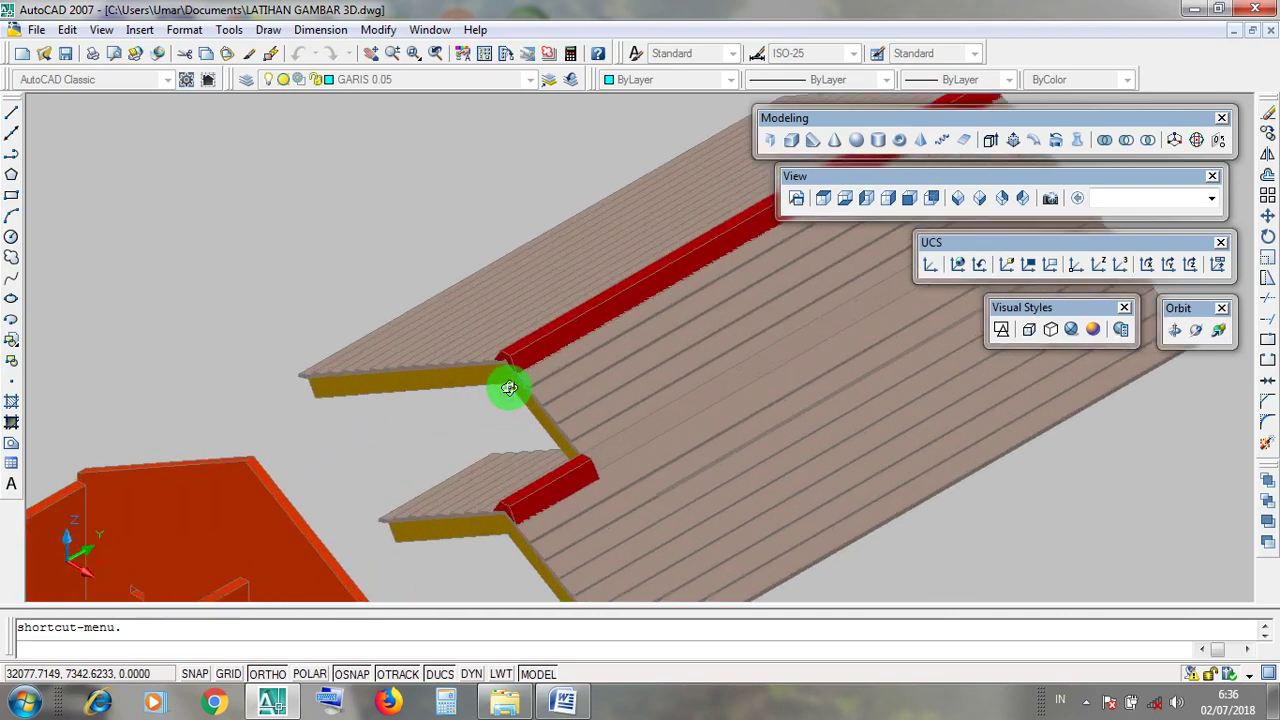
{"action": "scroll", "coordinate": [509, 388], "scroll_direction": "up", "scroll_amount": 2}
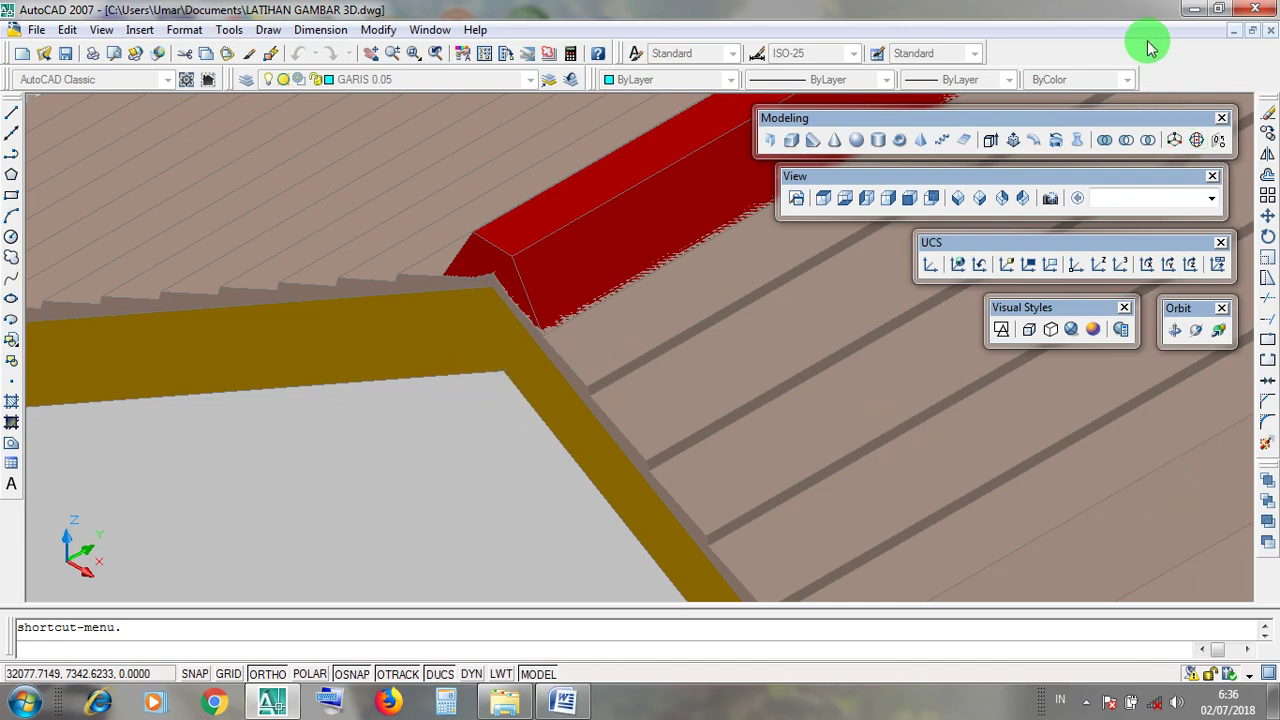
{"action": "left_click", "coordinate": [1193, 10]}
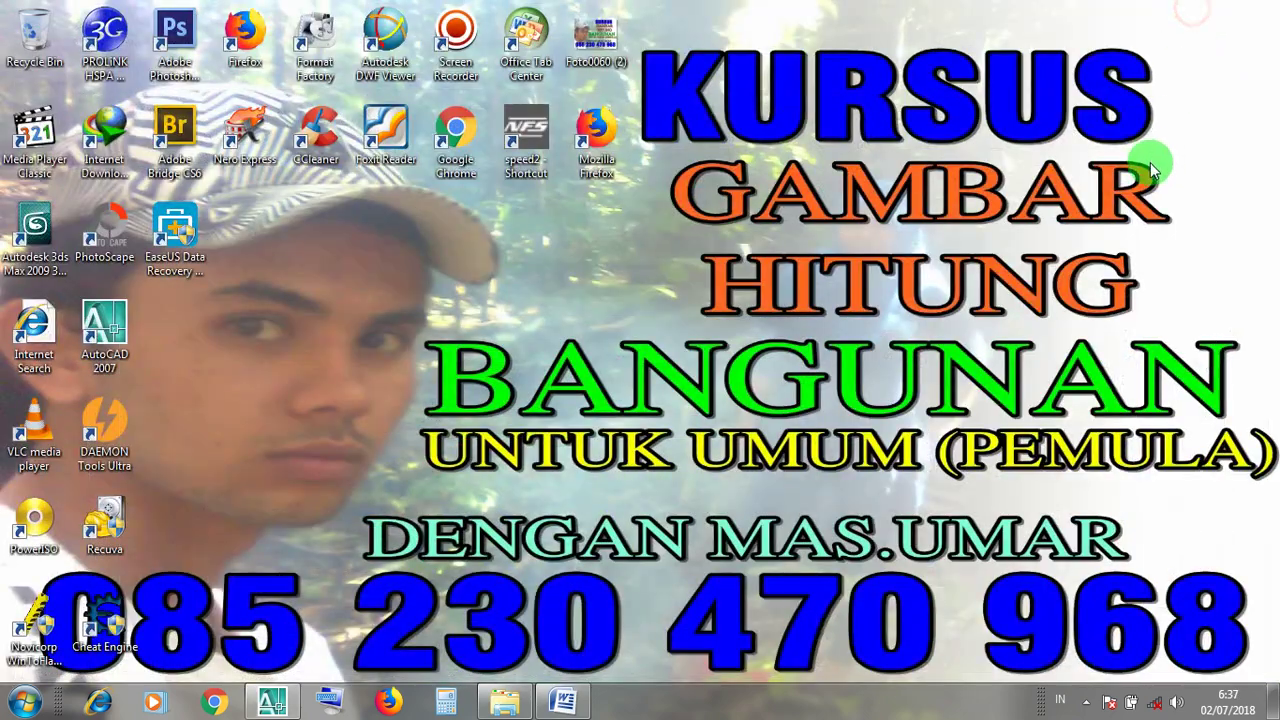
{"action": "left_click", "coordinate": [1089, 700]}
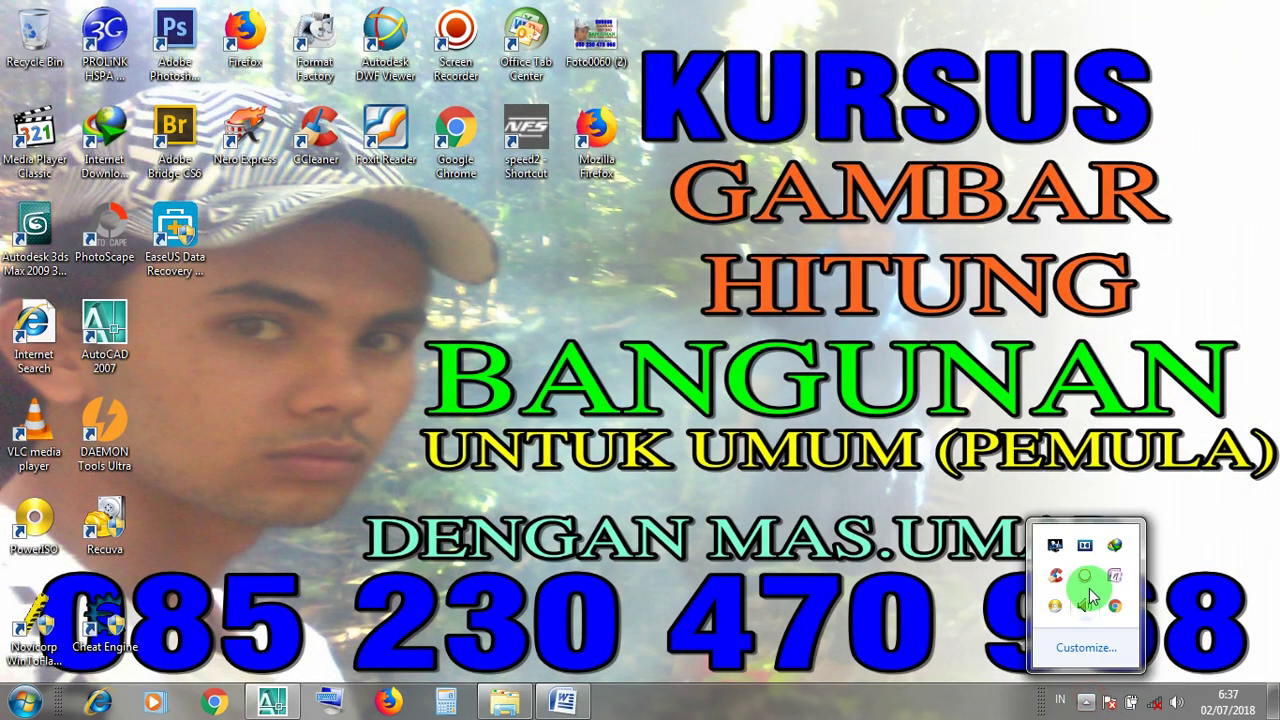
{"action": "right_click", "coordinate": [1083, 577]}
{"action": "left_click", "coordinate": [1118, 516]}
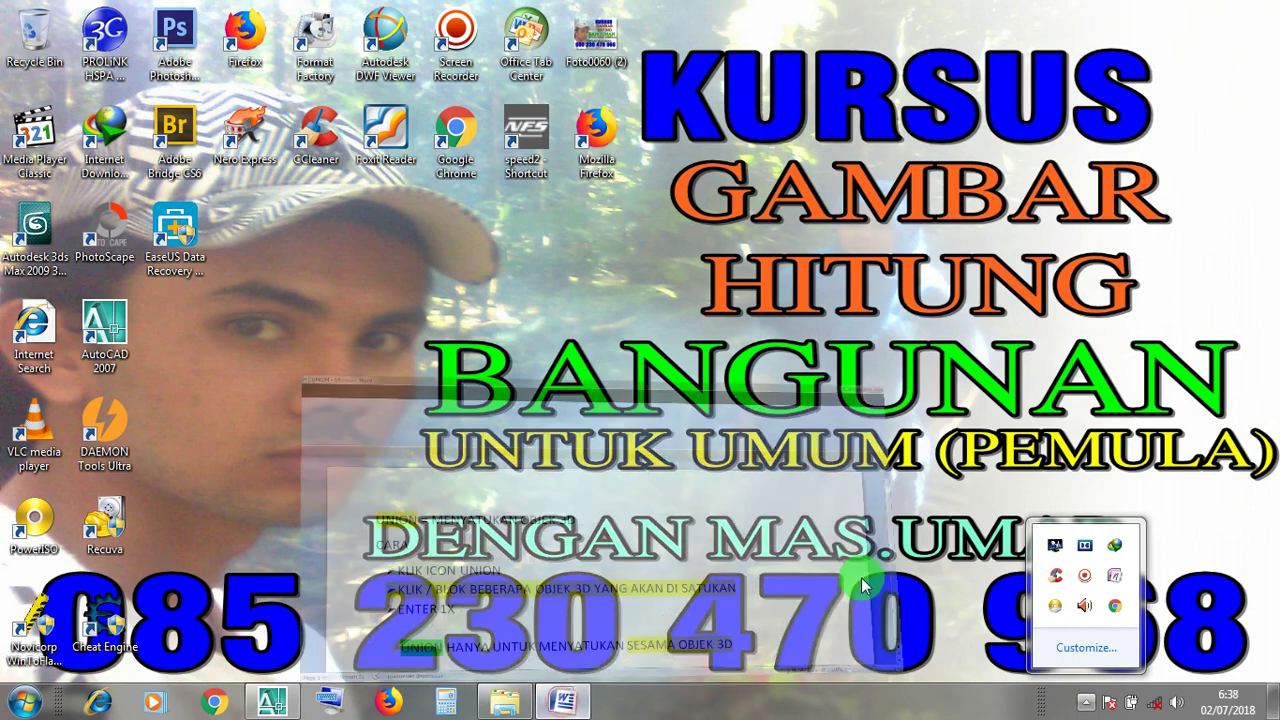
Step: Switch to Word to review the CARA 2 instructions in the MOVE document, and return to the drawing in AutoCAD
{"action": "left_click", "coordinate": [563, 702]}
{"action": "left_click", "coordinate": [322, 150]}
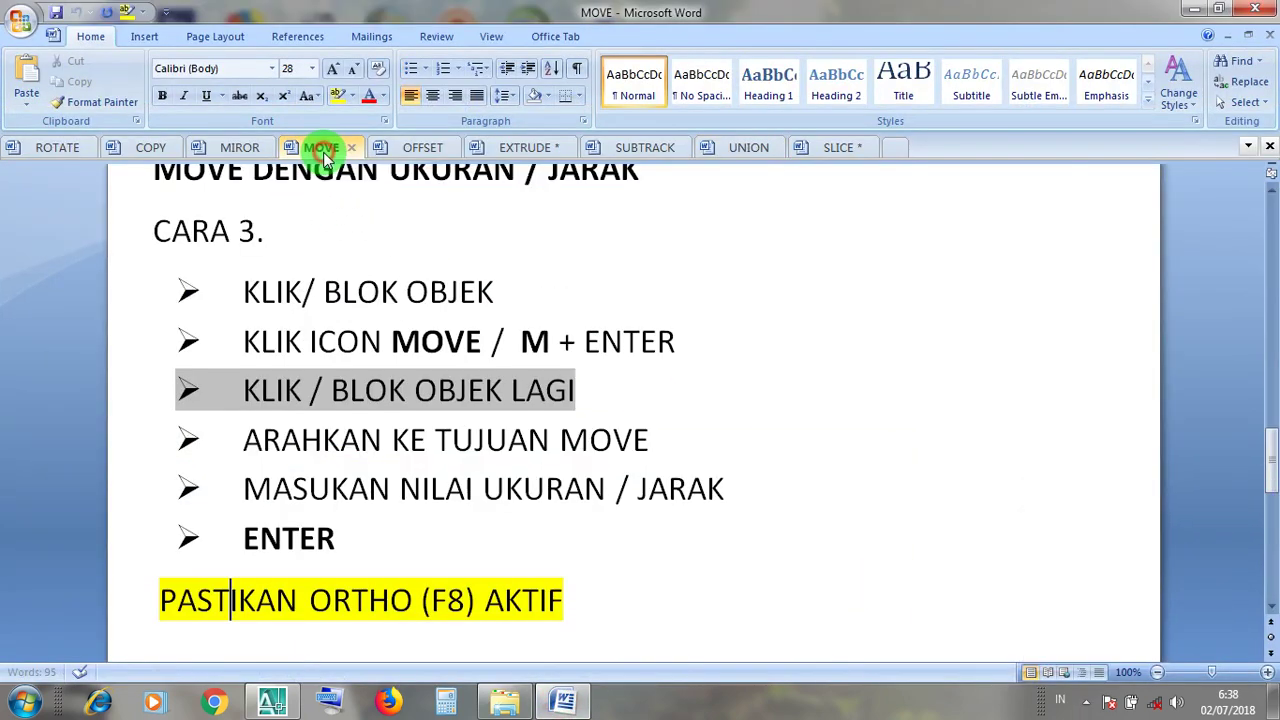
{"action": "scroll", "coordinate": [424, 376], "scroll_direction": "up", "scroll_amount": 15}
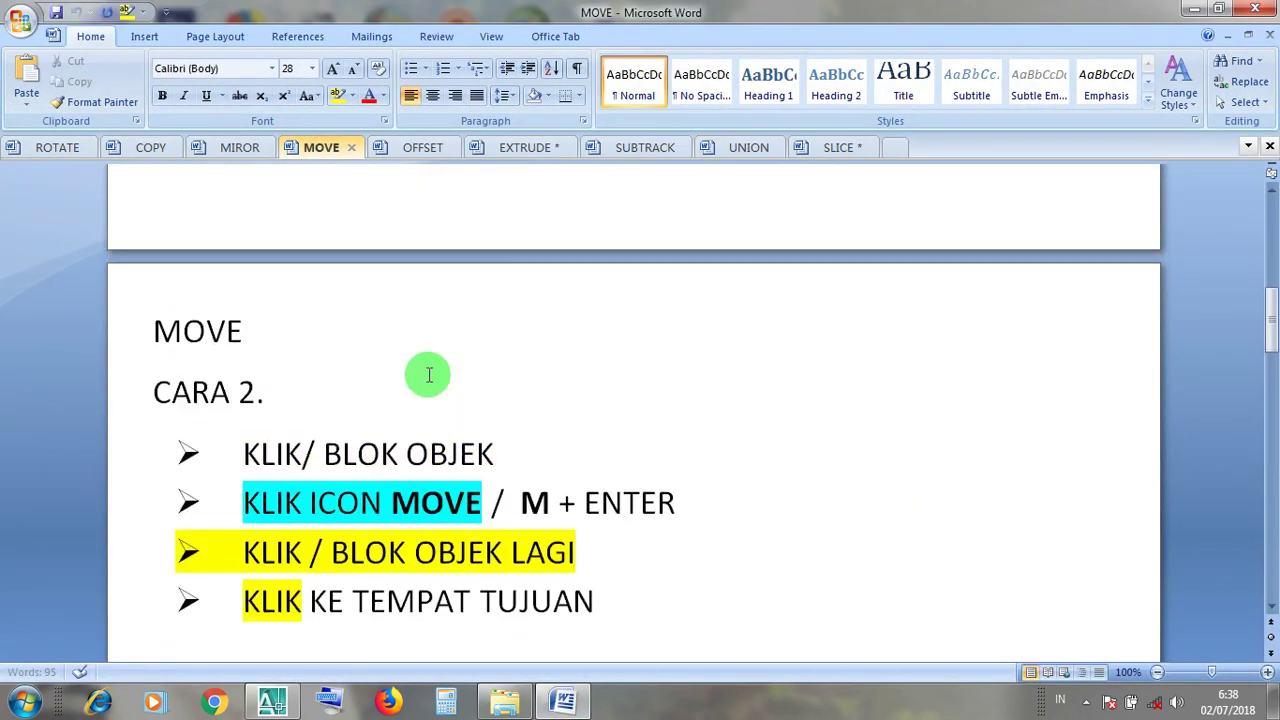
{"action": "left_click_drag", "start_coordinate": [494, 363], "coordinate": [246, 363]}
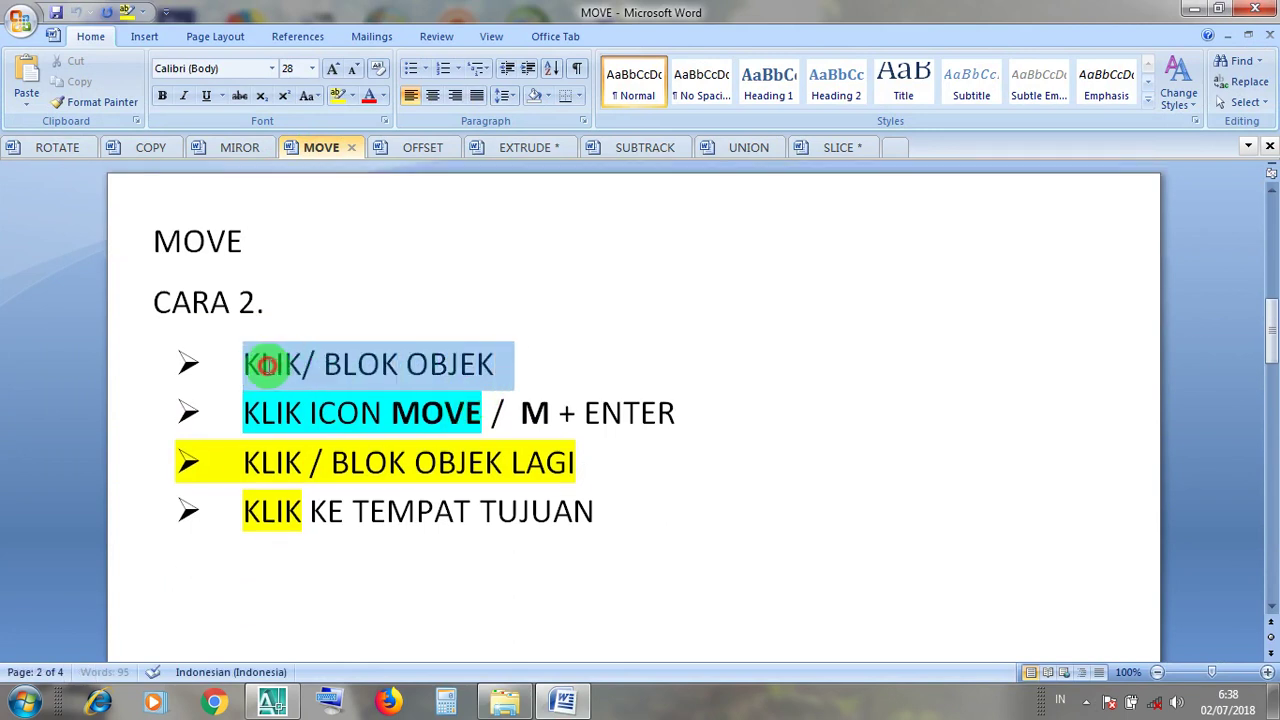
{"action": "left_click_drag", "start_coordinate": [470, 418], "coordinate": [291, 418]}
{"action": "left_click", "coordinate": [521, 416]}
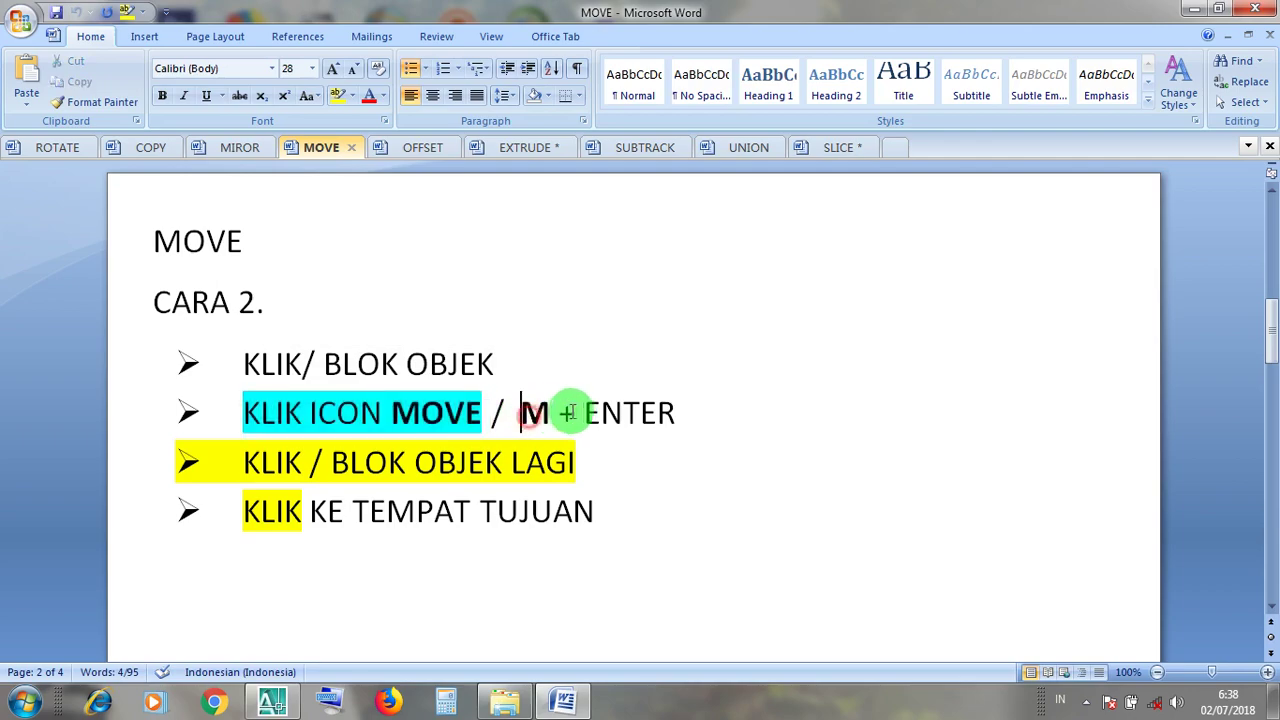
{"action": "left_click", "coordinate": [546, 462]}
{"action": "left_click", "coordinate": [497, 511]}
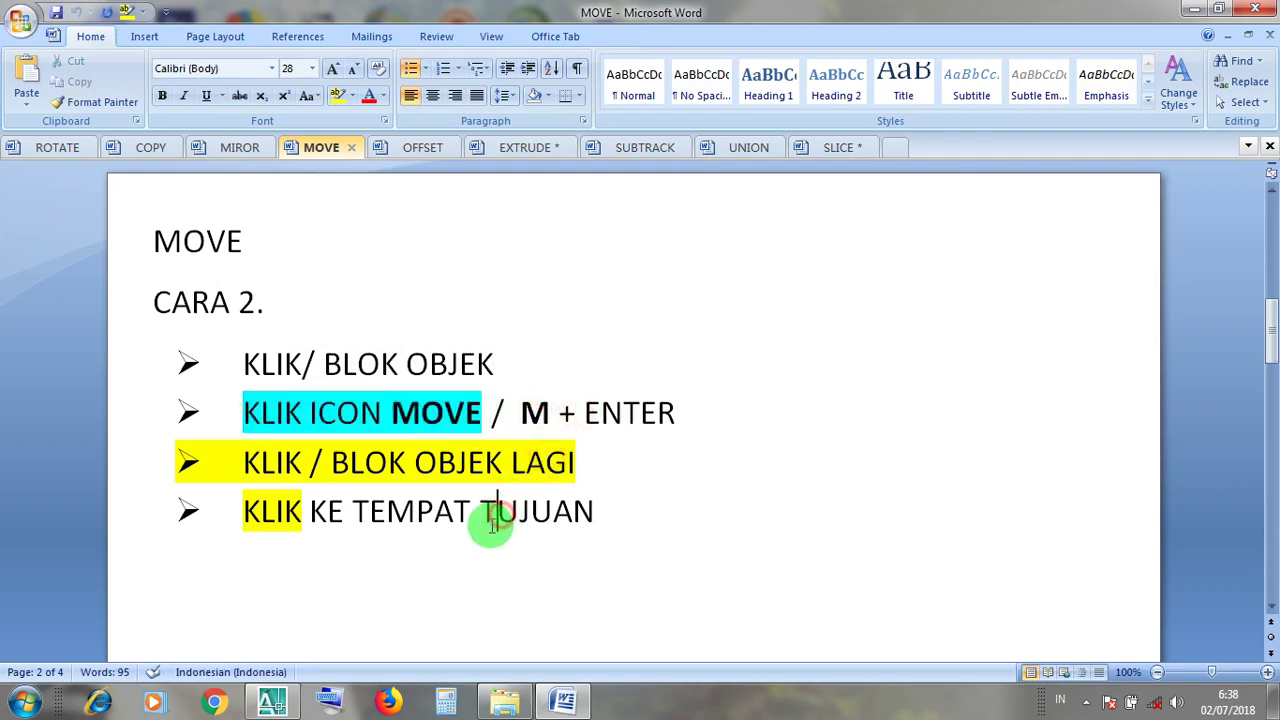
{"action": "left_click", "coordinate": [1190, 12]}
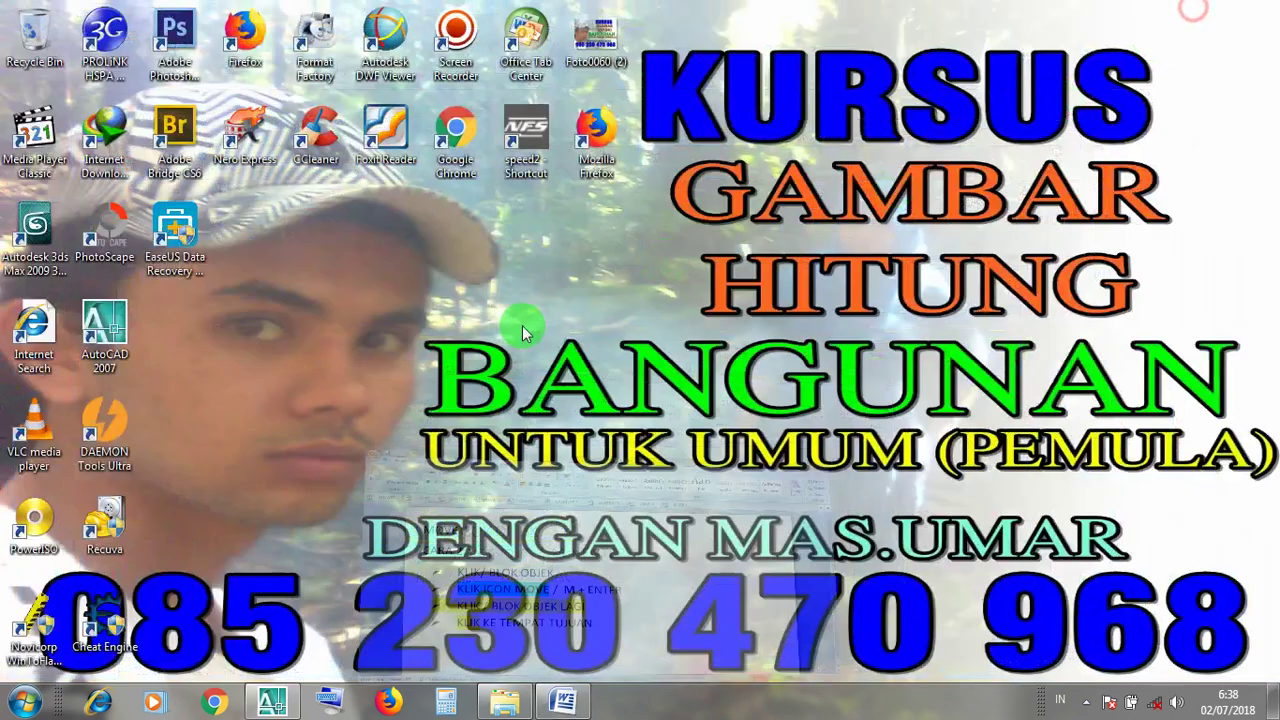
{"action": "left_click", "coordinate": [272, 702]}
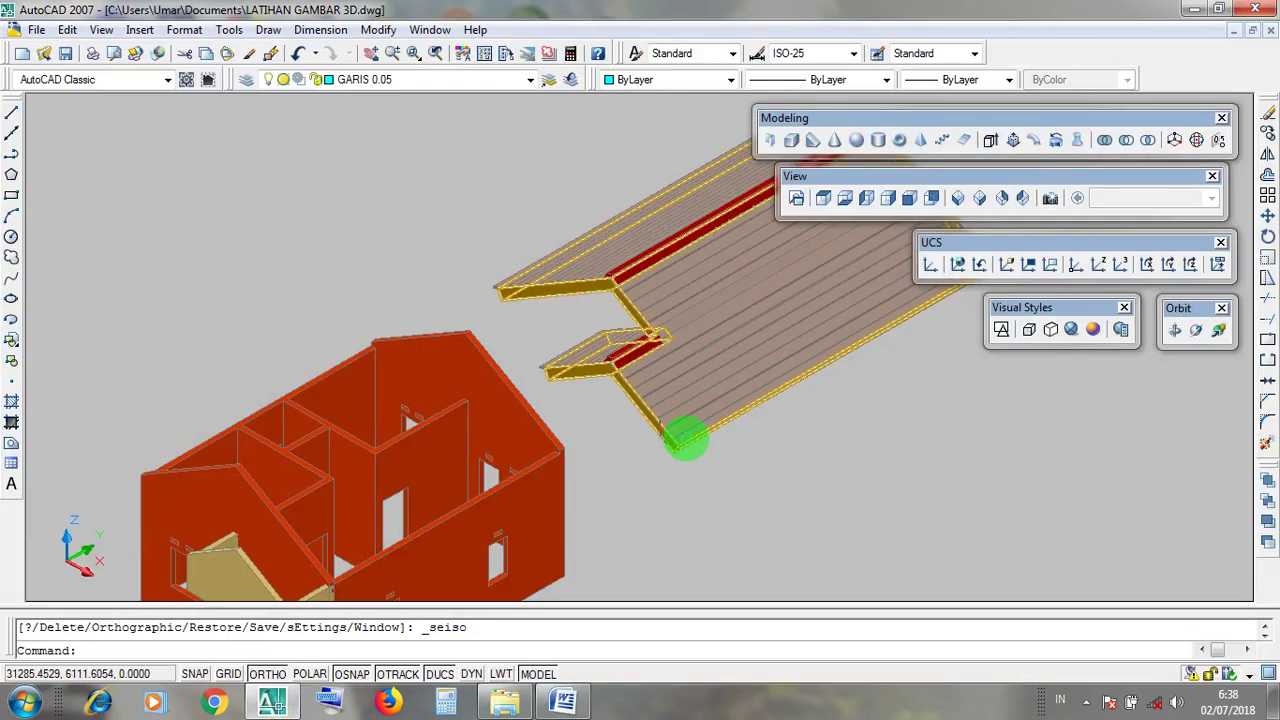
Step: Display the model in 2D Wireframe and examine the overlapping edges around the front gable wall's apex
{"action": "middle_click_drag", "start_coordinate": [584, 518], "coordinate": [776, 435]}
{"action": "middle_click_drag", "start_coordinate": [1002, 379], "coordinate": [960, 400]}
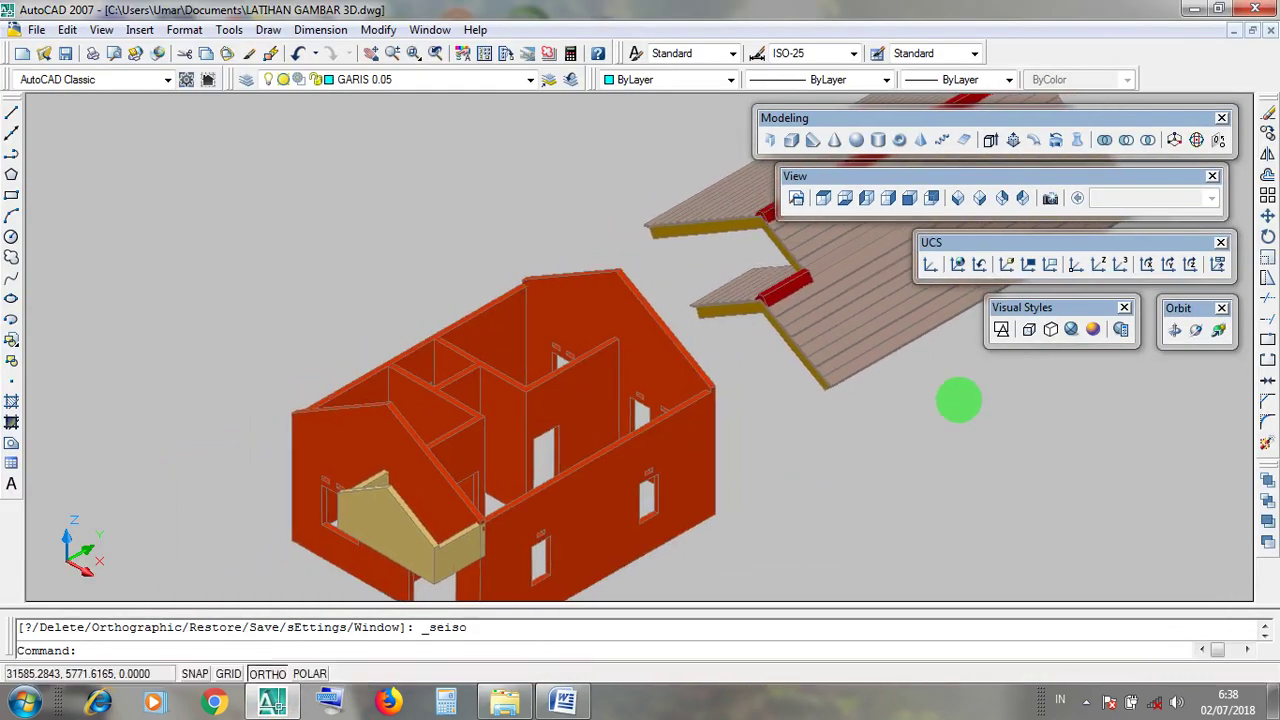
{"action": "left_click", "coordinate": [1010, 307]}
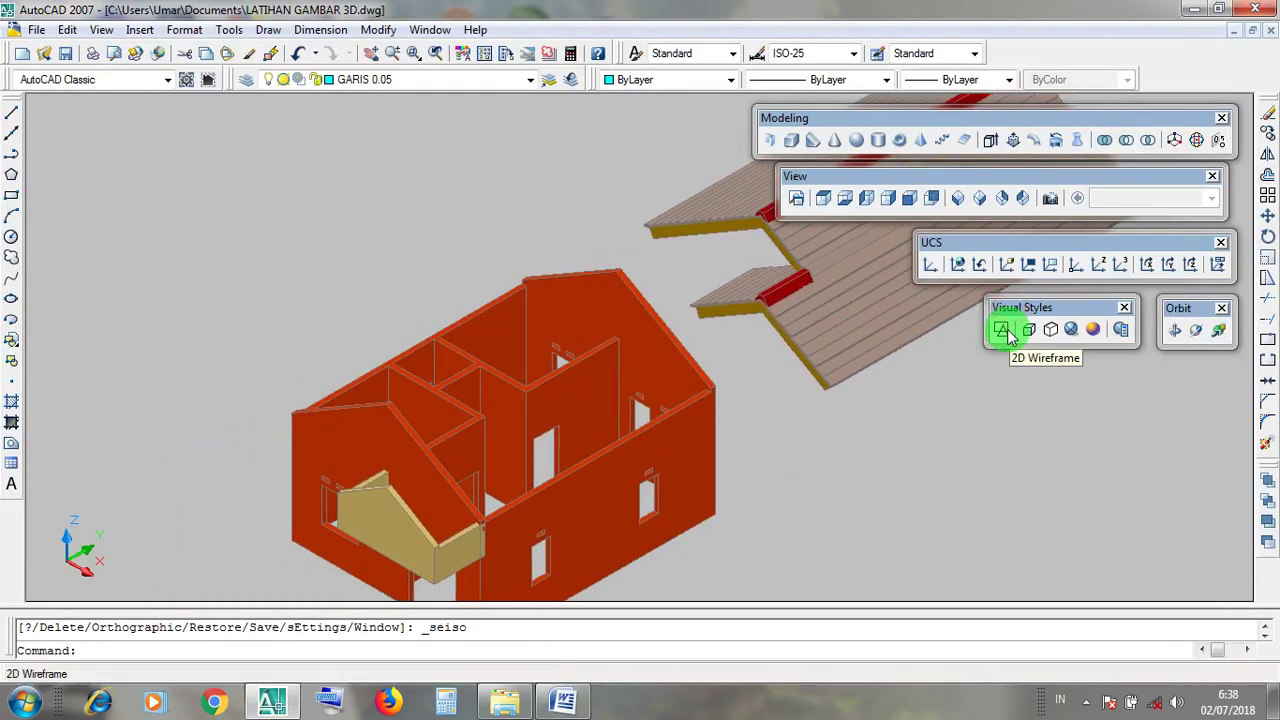
{"action": "left_click", "coordinate": [1005, 332]}
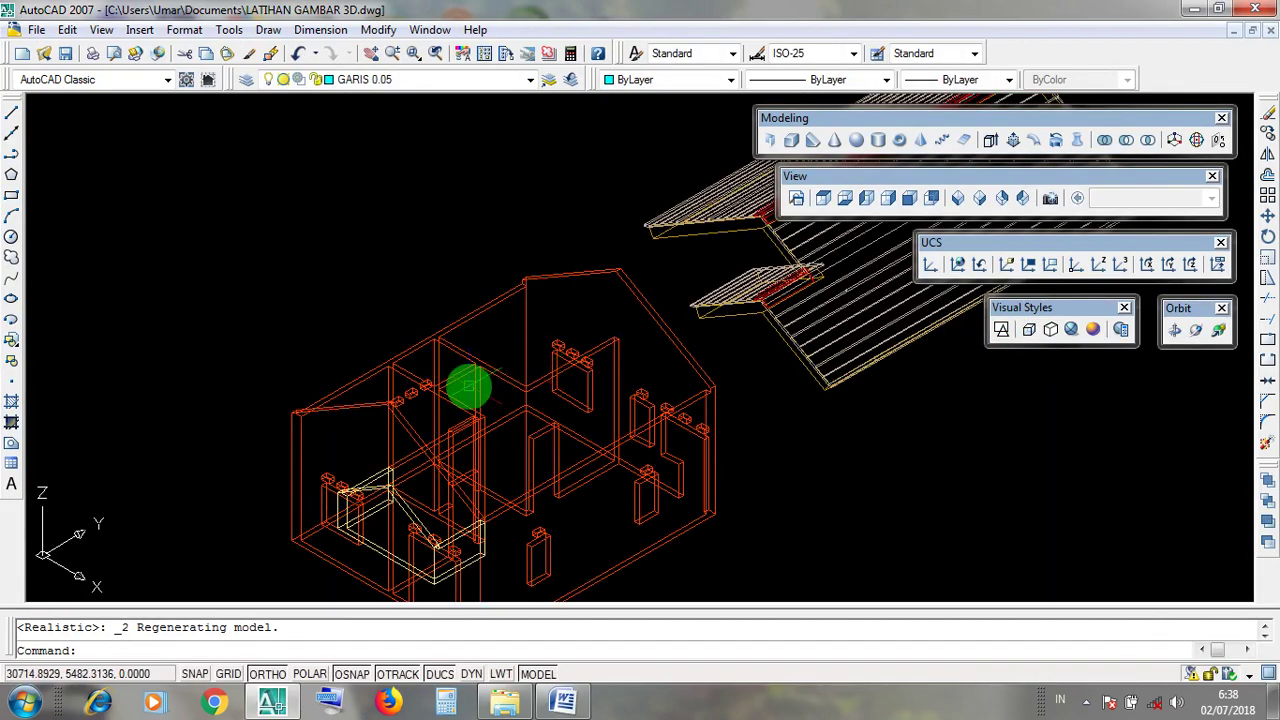
{"action": "scroll", "coordinate": [389, 380], "scroll_direction": "up", "scroll_amount": 6}
{"action": "scroll", "coordinate": [386, 405], "scroll_direction": "down", "scroll_amount": 5}
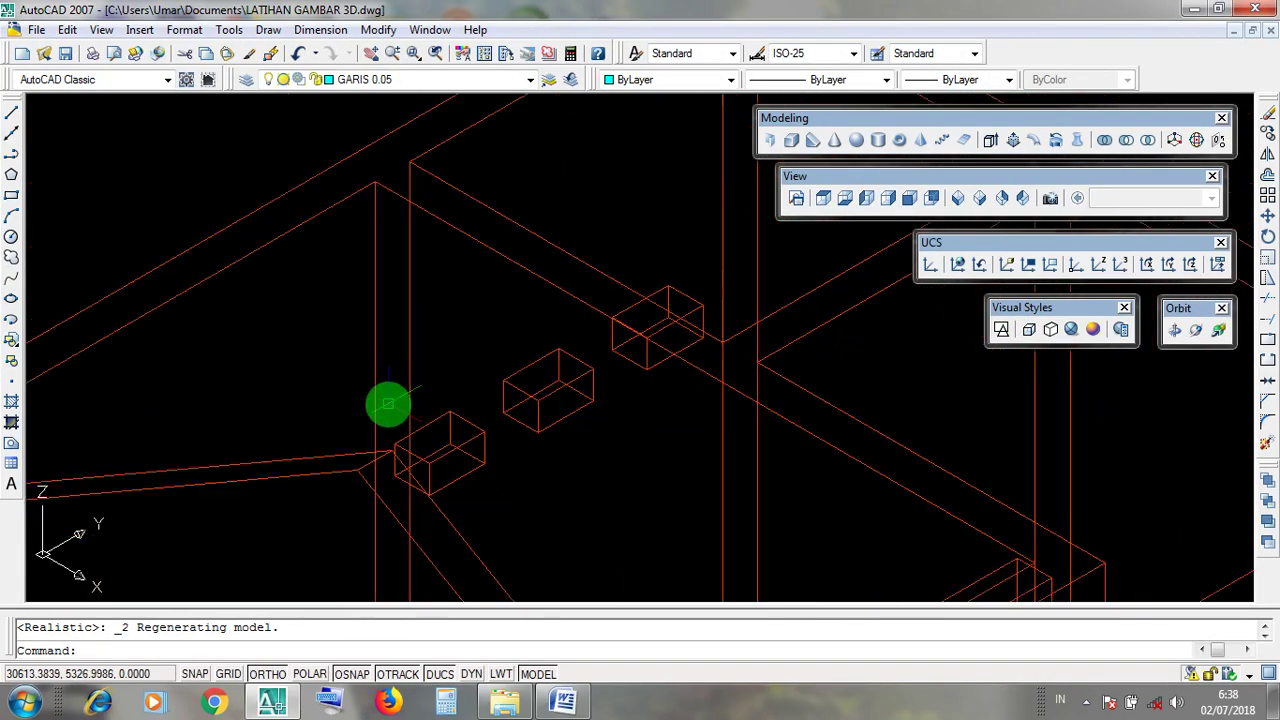
{"action": "left_click", "coordinate": [370, 405]}
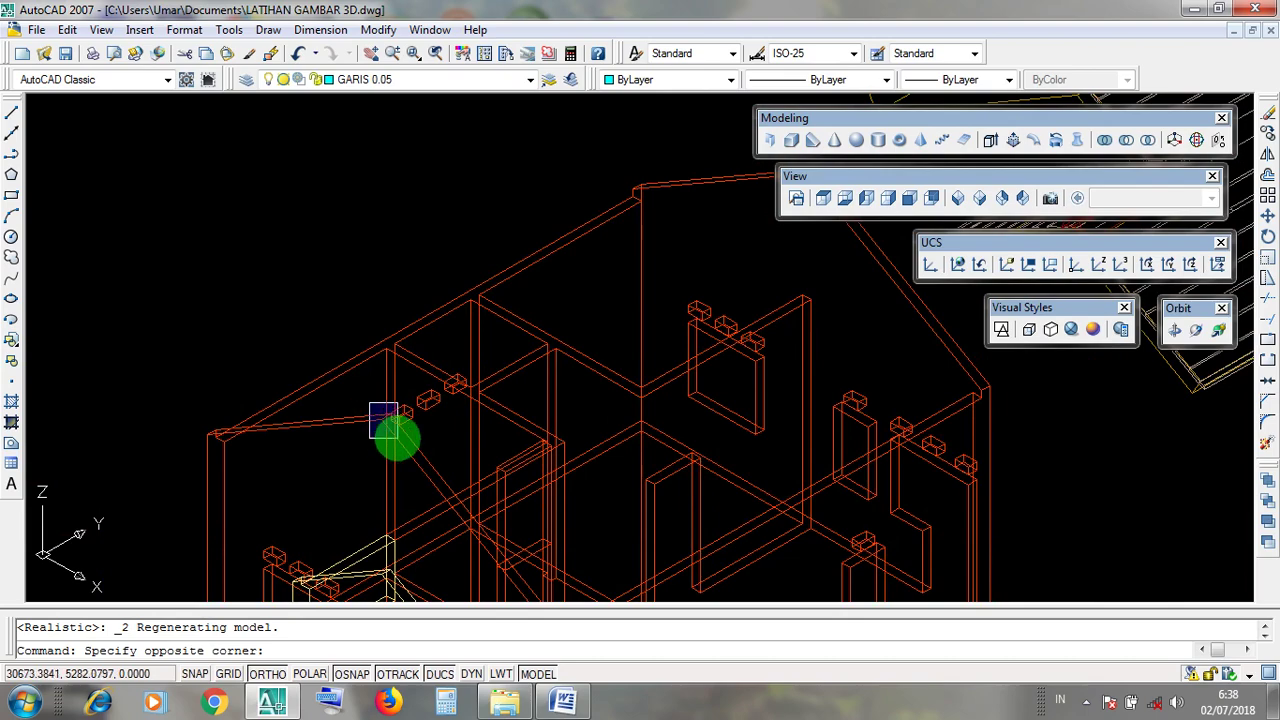
{"action": "left_click", "coordinate": [401, 439]}
{"action": "scroll", "coordinate": [394, 437], "scroll_direction": "up", "scroll_amount": 3}
{"action": "scroll", "coordinate": [406, 398], "scroll_direction": "down", "scroll_amount": 6}
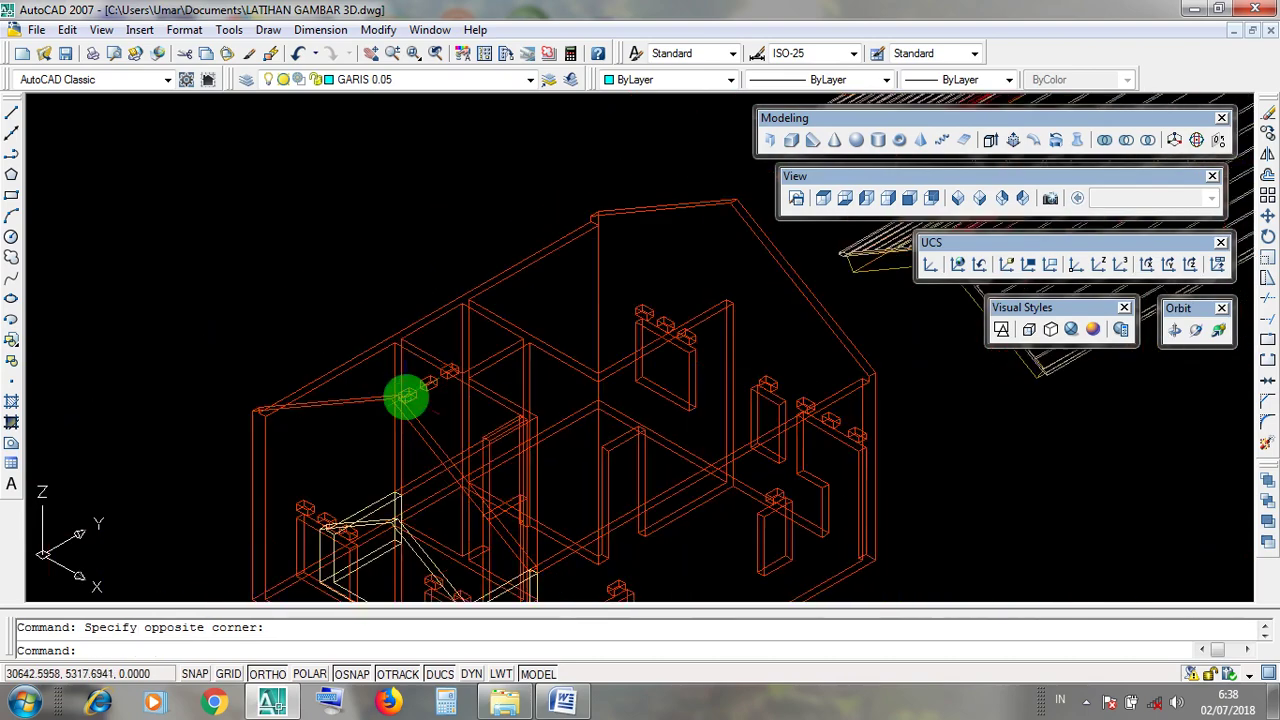
Step: Return the model to the Realistic visual style and examine the outer corner of the front gable wall's apex
{"action": "left_click", "coordinate": [1072, 331]}
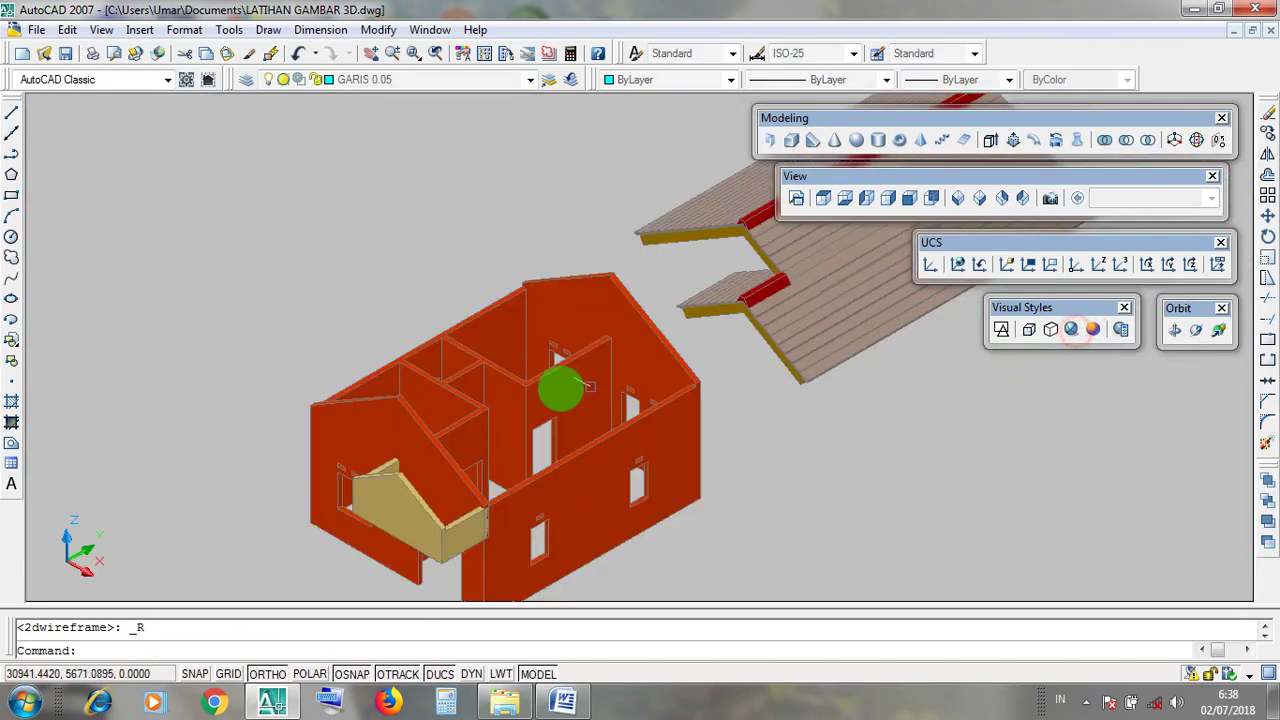
{"action": "scroll", "coordinate": [366, 393], "scroll_direction": "up", "scroll_amount": 4}
{"action": "scroll", "coordinate": [375, 390], "scroll_direction": "up", "scroll_amount": 4}
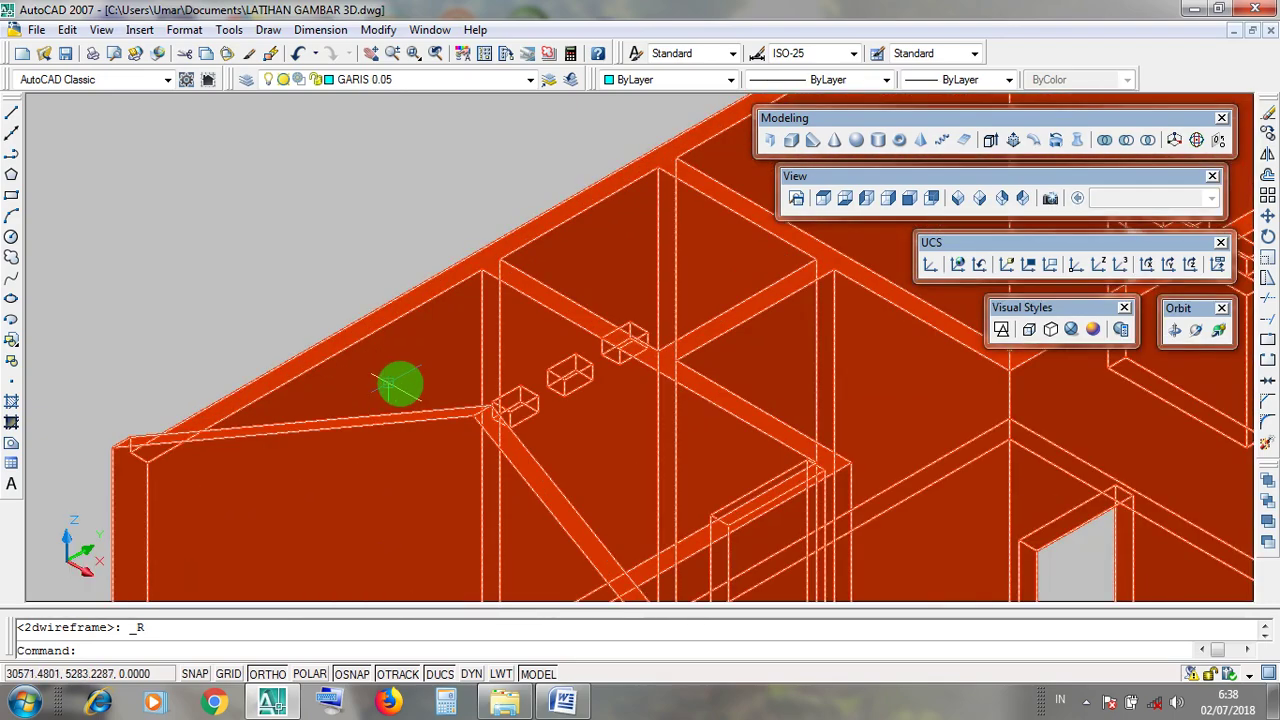
{"action": "scroll", "coordinate": [474, 398], "scroll_direction": "up", "scroll_amount": 3}
{"action": "scroll", "coordinate": [483, 437], "scroll_direction": "down", "scroll_amount": 2}
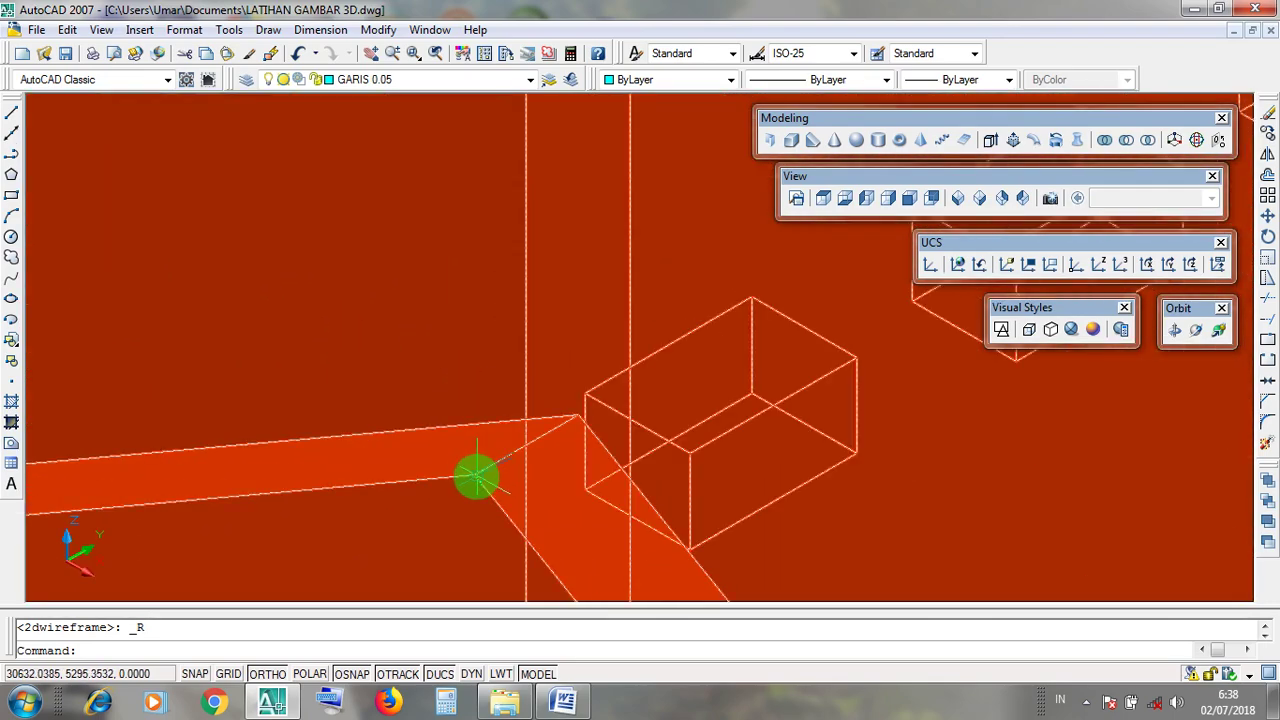
{"action": "scroll", "coordinate": [475, 478], "scroll_direction": "down", "scroll_amount": 4}
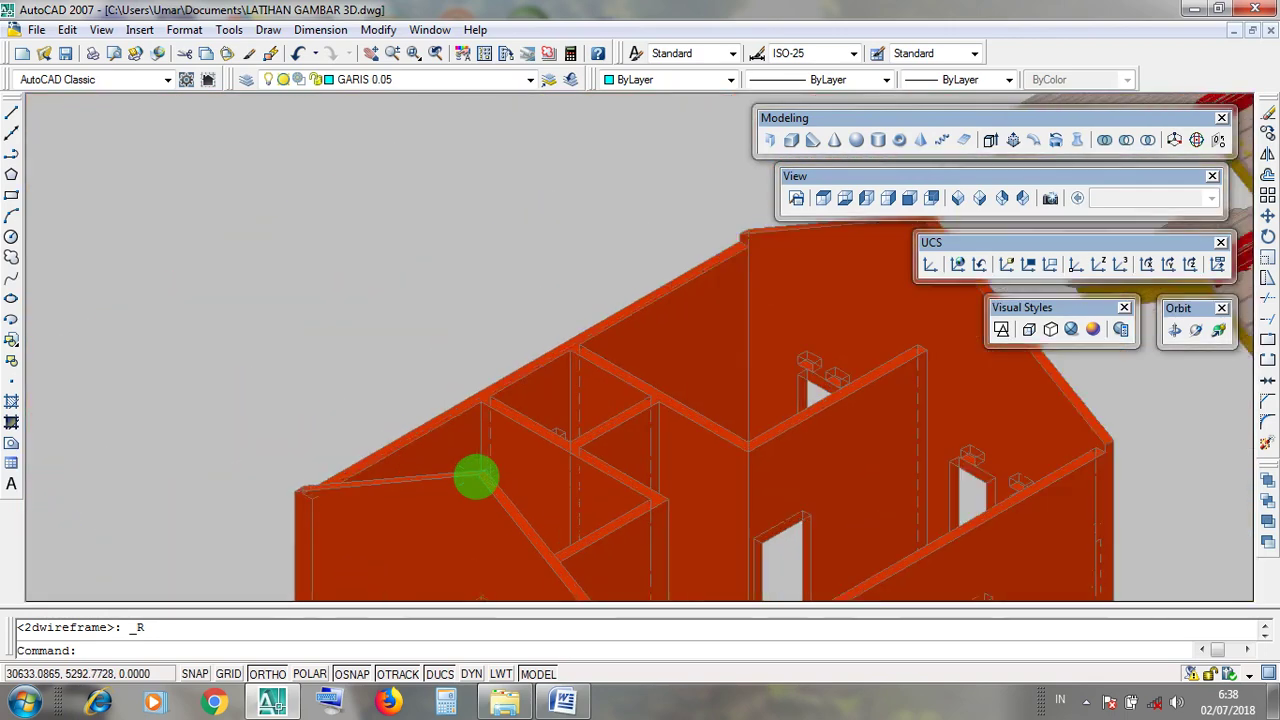
{"action": "scroll", "coordinate": [475, 478], "scroll_direction": "up", "scroll_amount": 5}
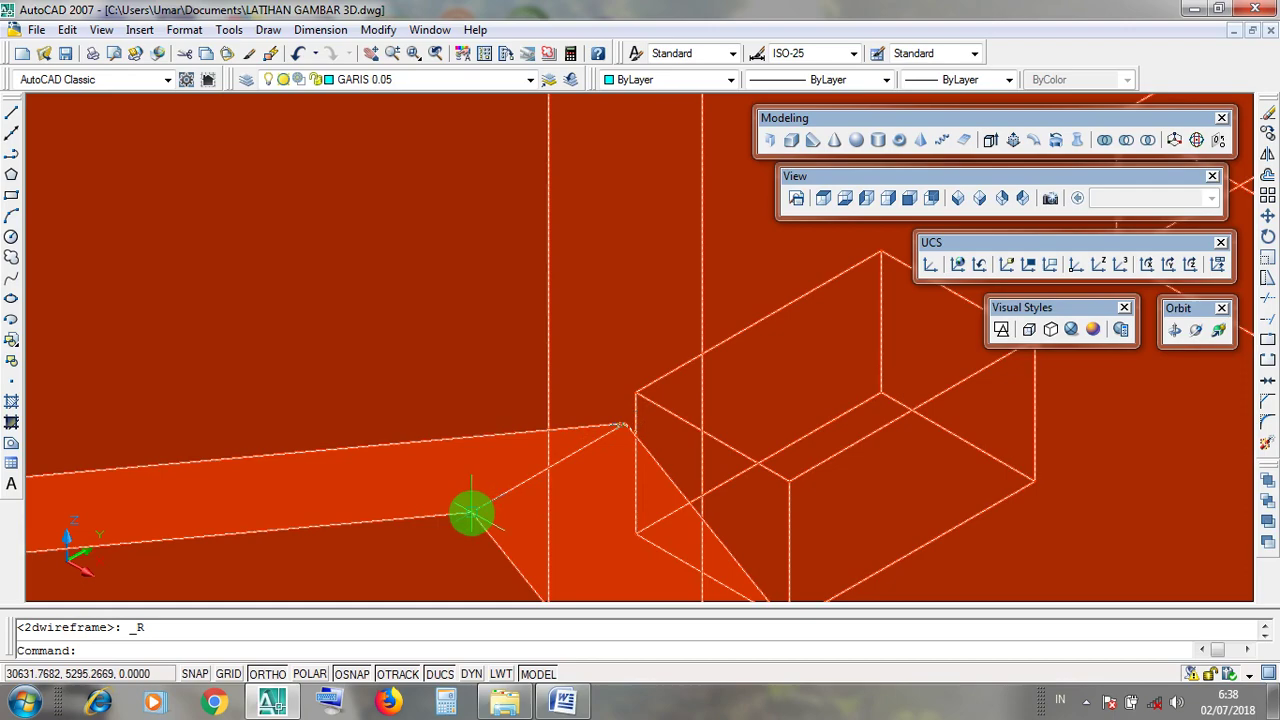
{"action": "scroll", "coordinate": [472, 513], "scroll_direction": "down", "scroll_amount": 5}
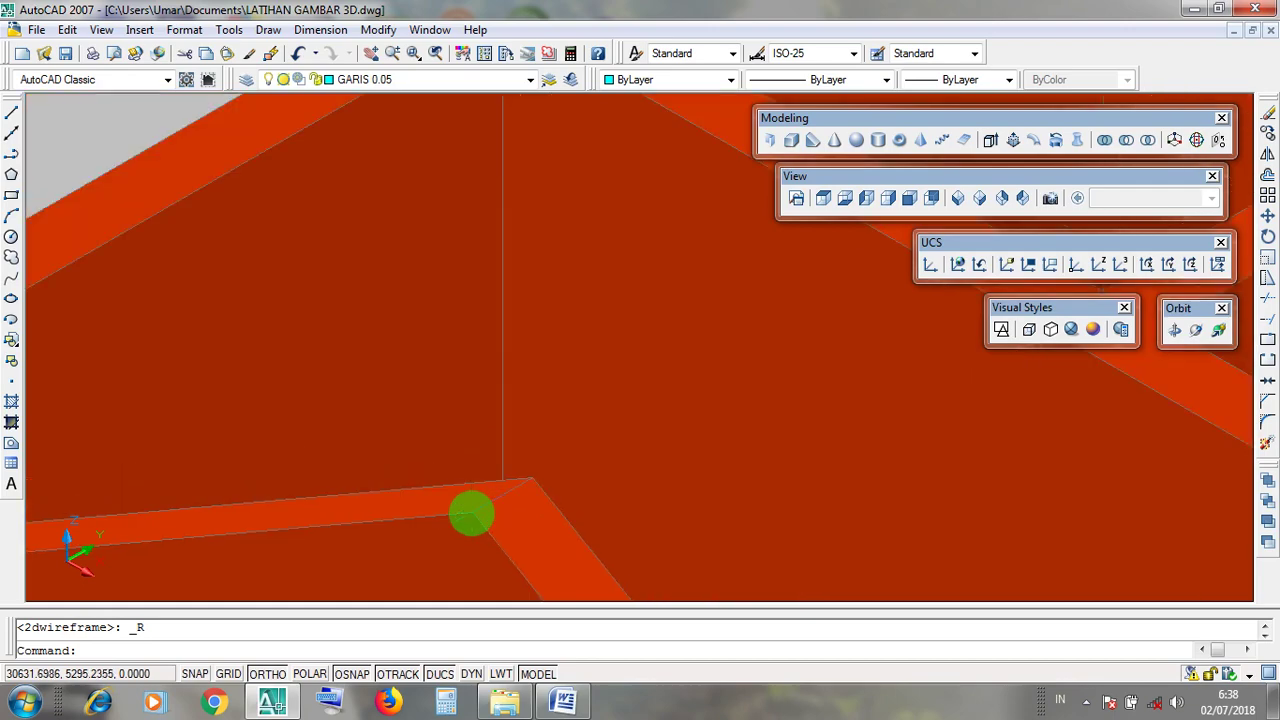
Step: Examine the underside peak at the main roof's front end as the base point for the move
{"action": "scroll", "coordinate": [650, 418], "scroll_direction": "up", "scroll_amount": 4}
{"action": "scroll", "coordinate": [650, 418], "scroll_direction": "up", "scroll_amount": 3}
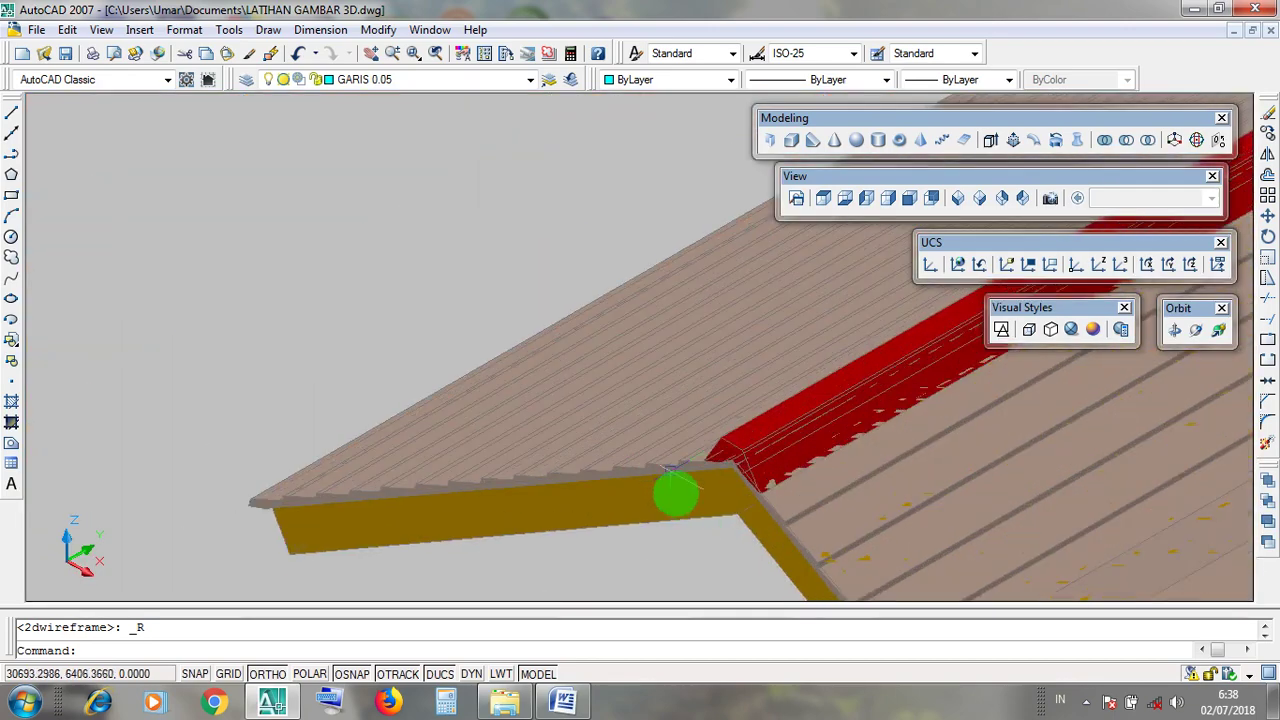
{"action": "scroll", "coordinate": [766, 560], "scroll_direction": "up", "scroll_amount": 2}
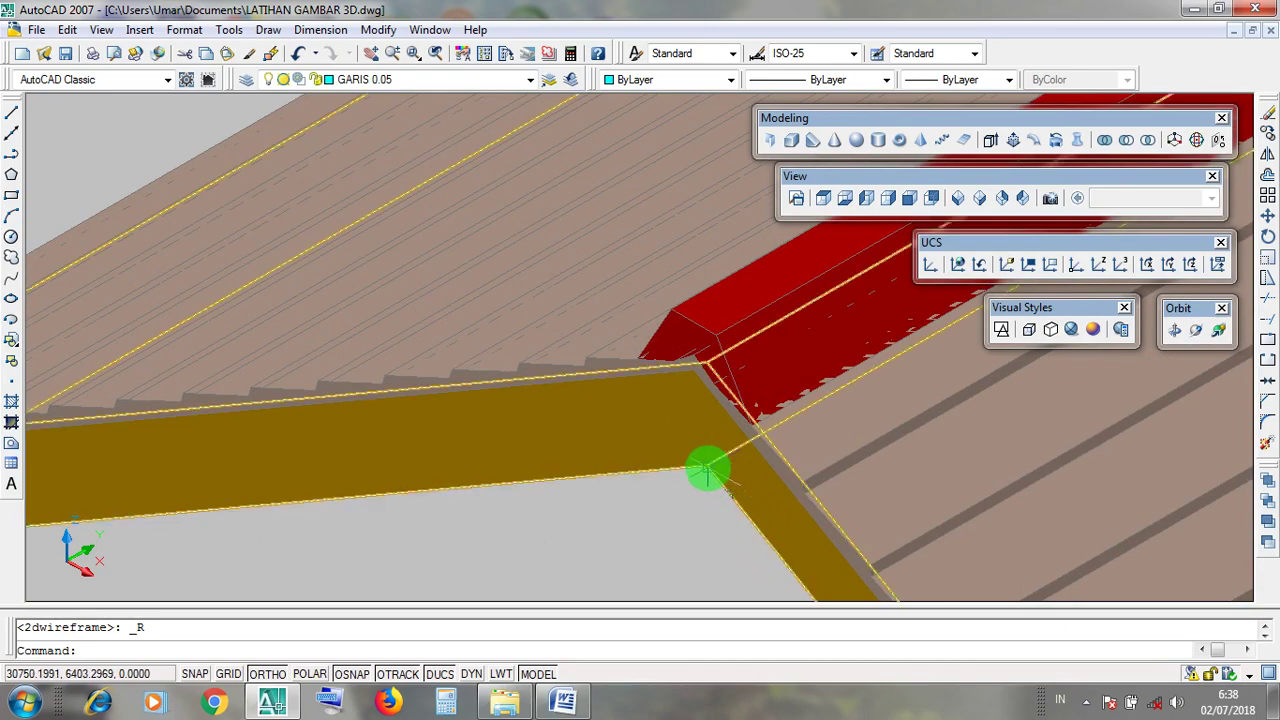
{"action": "scroll", "coordinate": [707, 470], "scroll_direction": "down", "scroll_amount": 3}
{"action": "scroll", "coordinate": [707, 470], "scroll_direction": "up", "scroll_amount": 5}
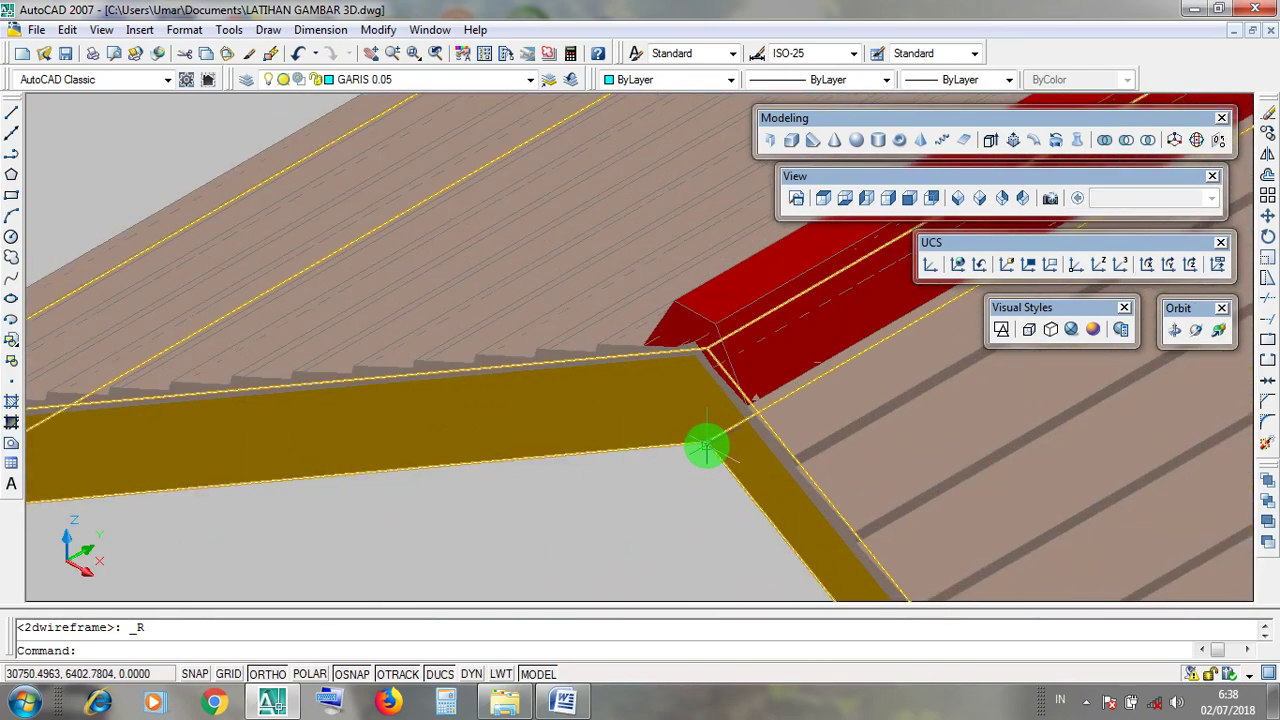
{"action": "scroll", "coordinate": [707, 447], "scroll_direction": "down", "scroll_amount": 5}
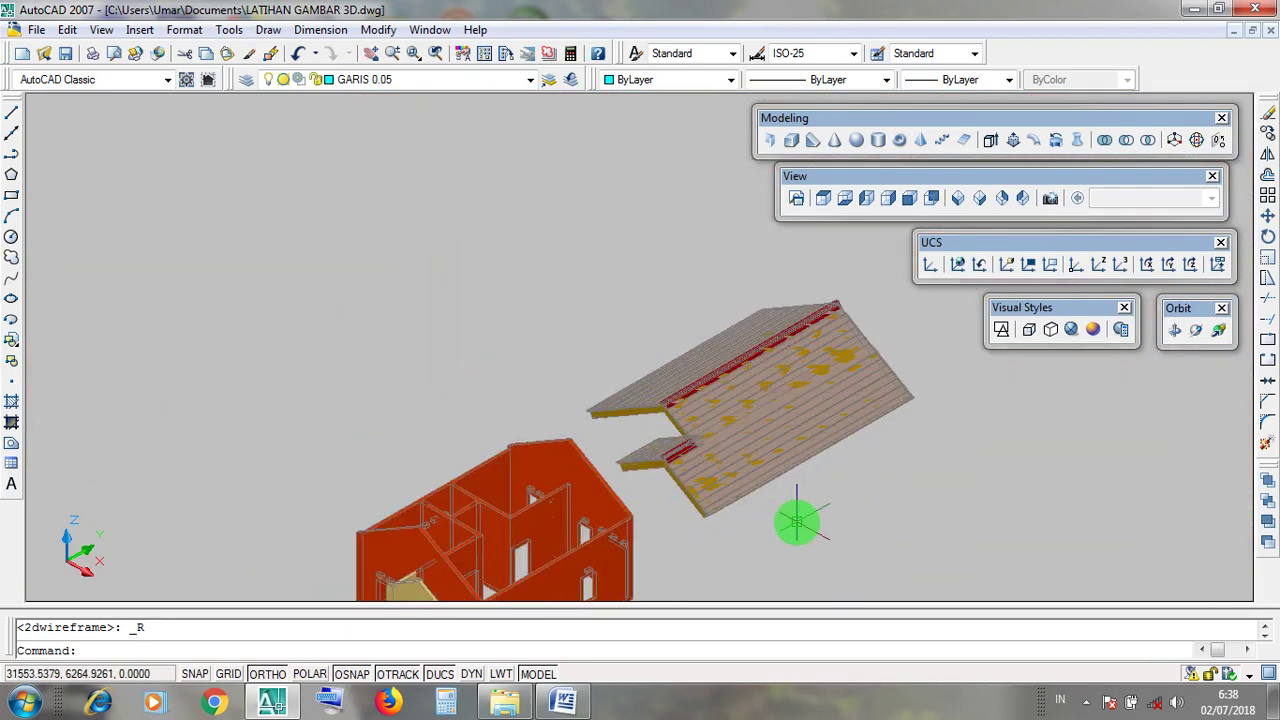
Step: Set the visual style to 2D Wireframe and inspect the front gable apex against the wall edges behind it
{"action": "left_click", "coordinate": [1003, 333]}
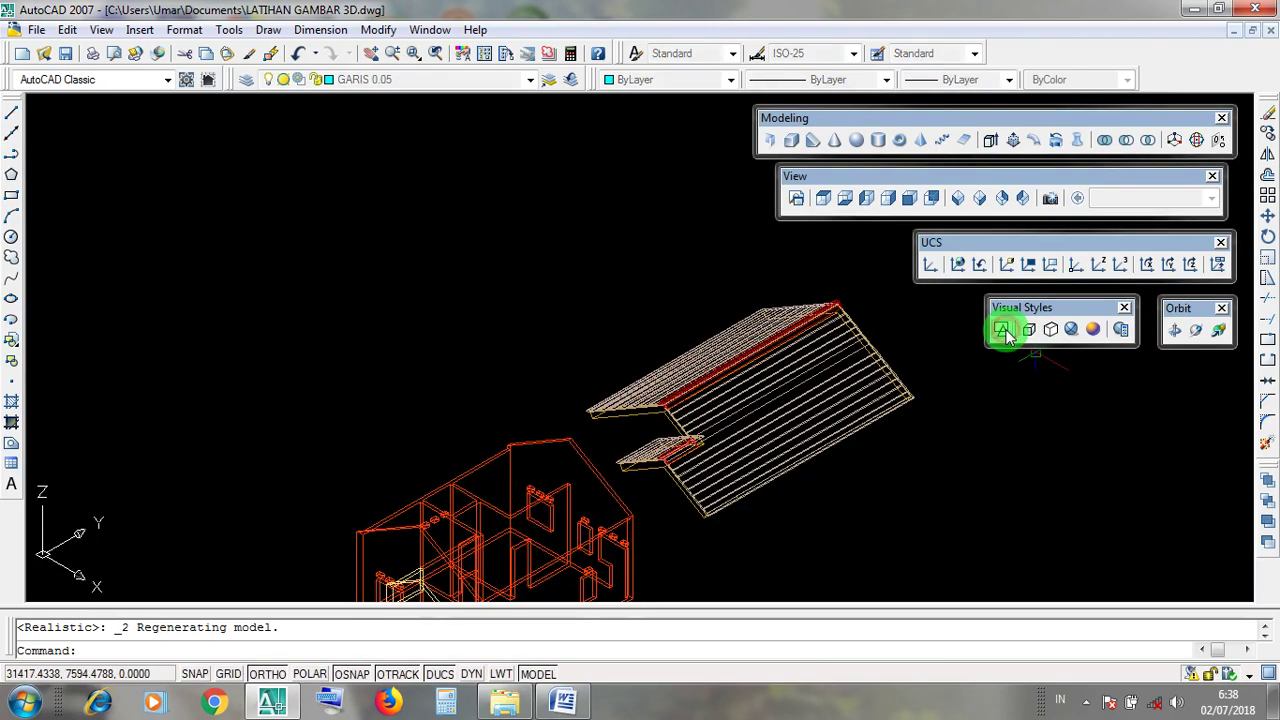
{"action": "scroll", "coordinate": [379, 557], "scroll_direction": "up", "scroll_amount": 2}
{"action": "scroll", "coordinate": [523, 440], "scroll_direction": "up", "scroll_amount": 6}
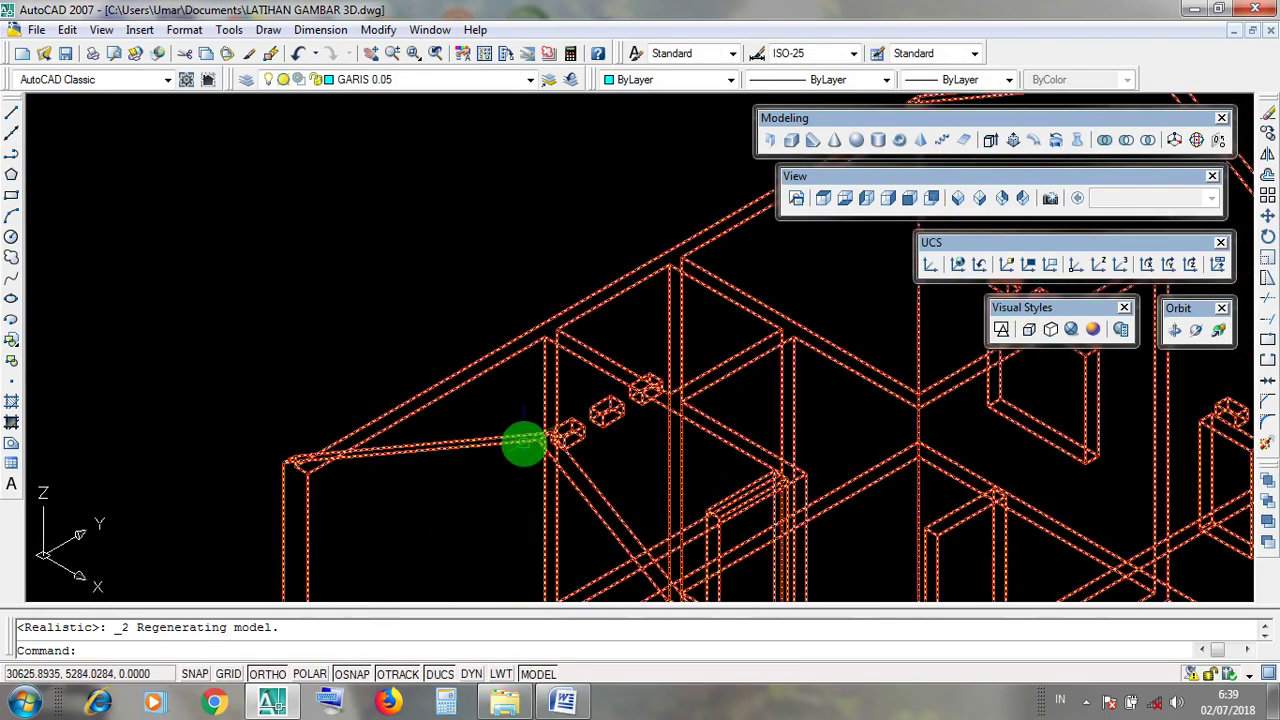
{"action": "left_click", "coordinate": [526, 384]}
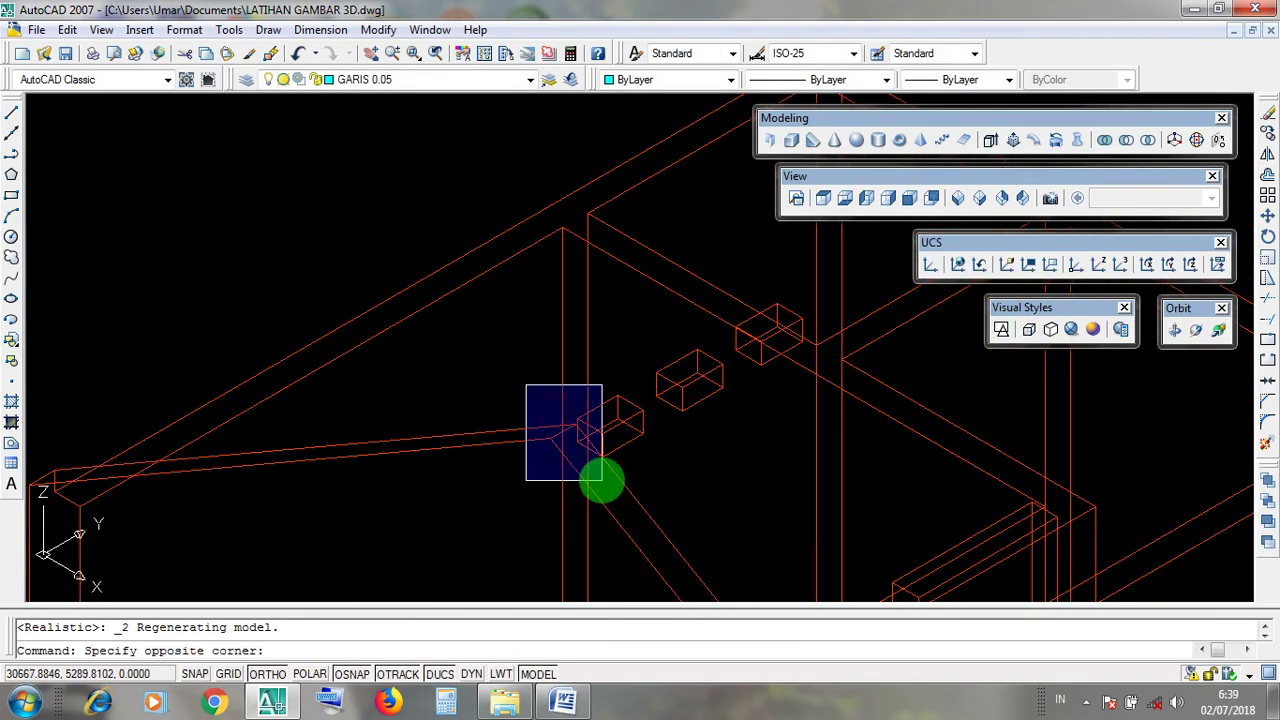
{"action": "left_click", "coordinate": [529, 406]}
{"action": "scroll", "coordinate": [534, 408], "scroll_direction": "down", "scroll_amount": 3}
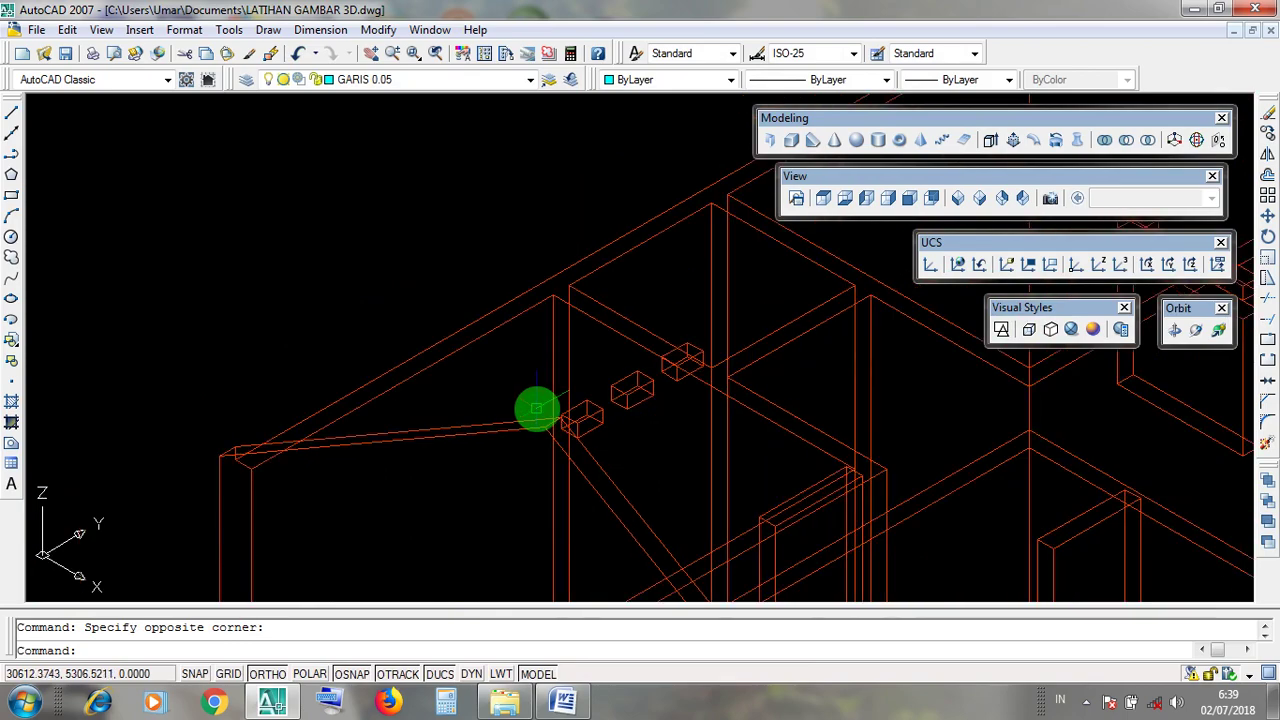
Step: Orbit the wireframe model with Free Orbit so the front gable apex stands clear of the wall edges behind it
{"action": "left_click", "coordinate": [1196, 324]}
{"action": "left_click_drag", "start_coordinate": [714, 408], "coordinate": [737, 410]}
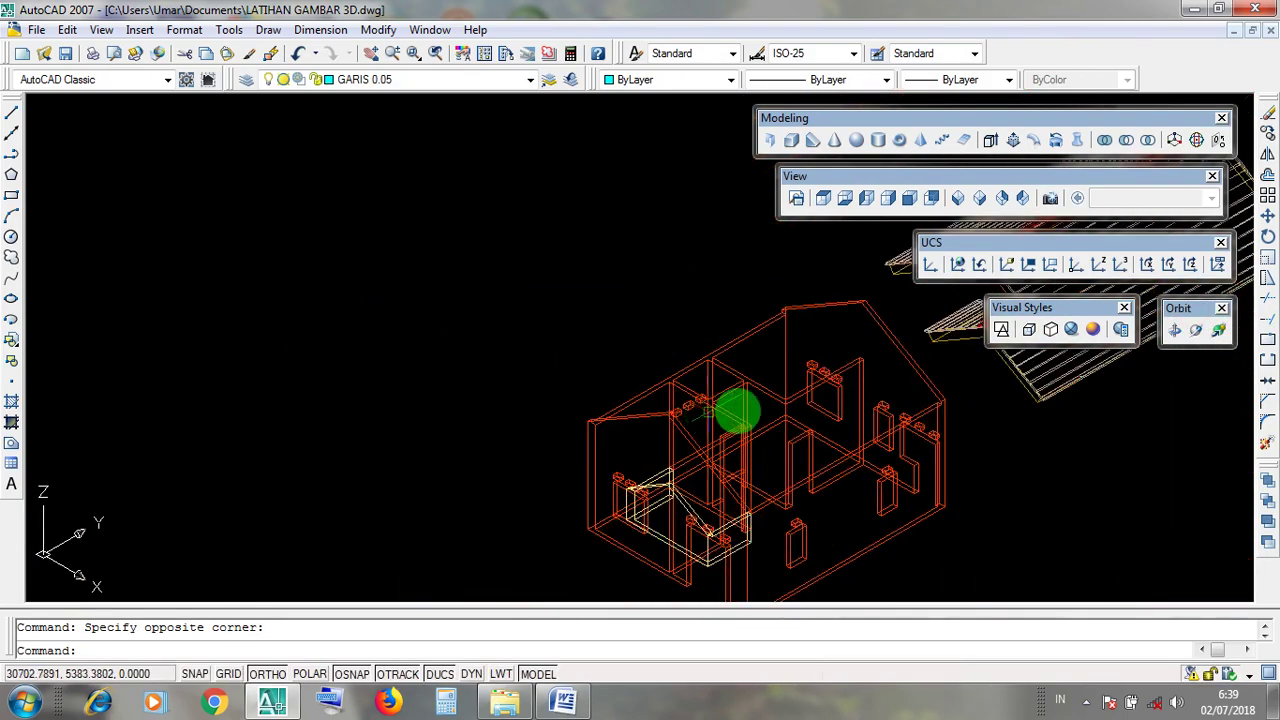
{"action": "left_click", "coordinate": [1184, 309]}
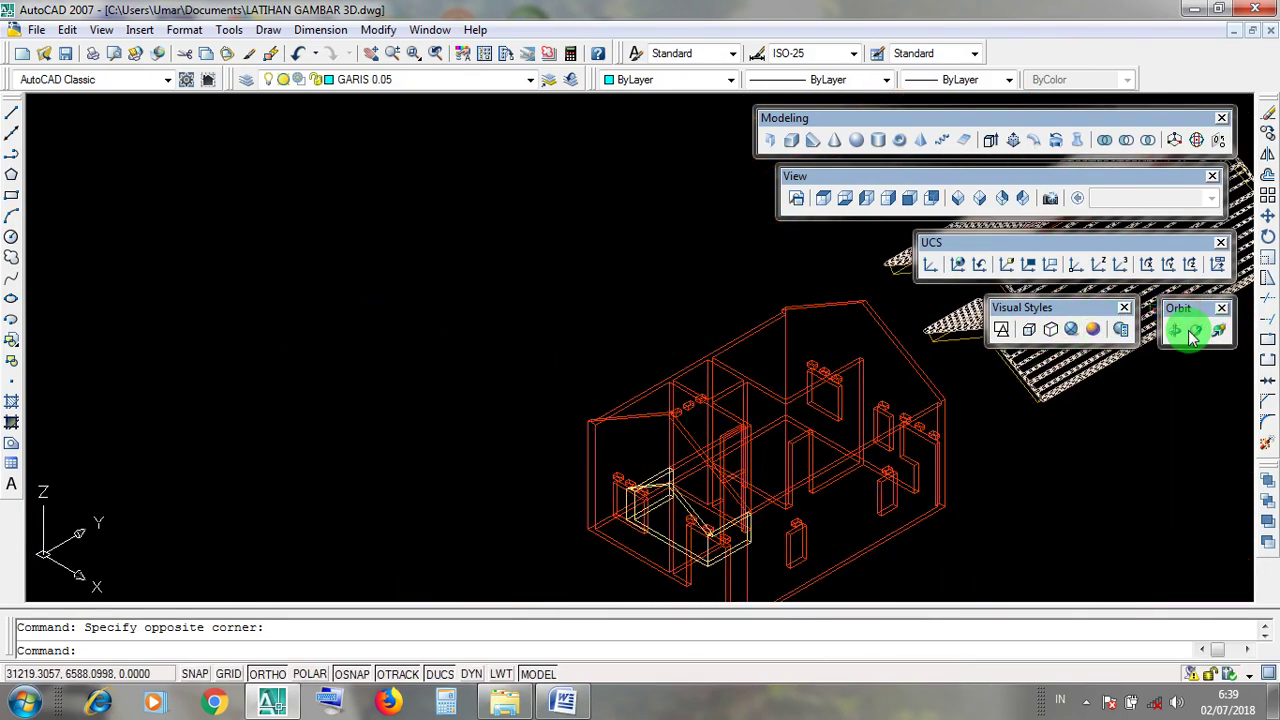
{"action": "left_click", "coordinate": [1196, 333]}
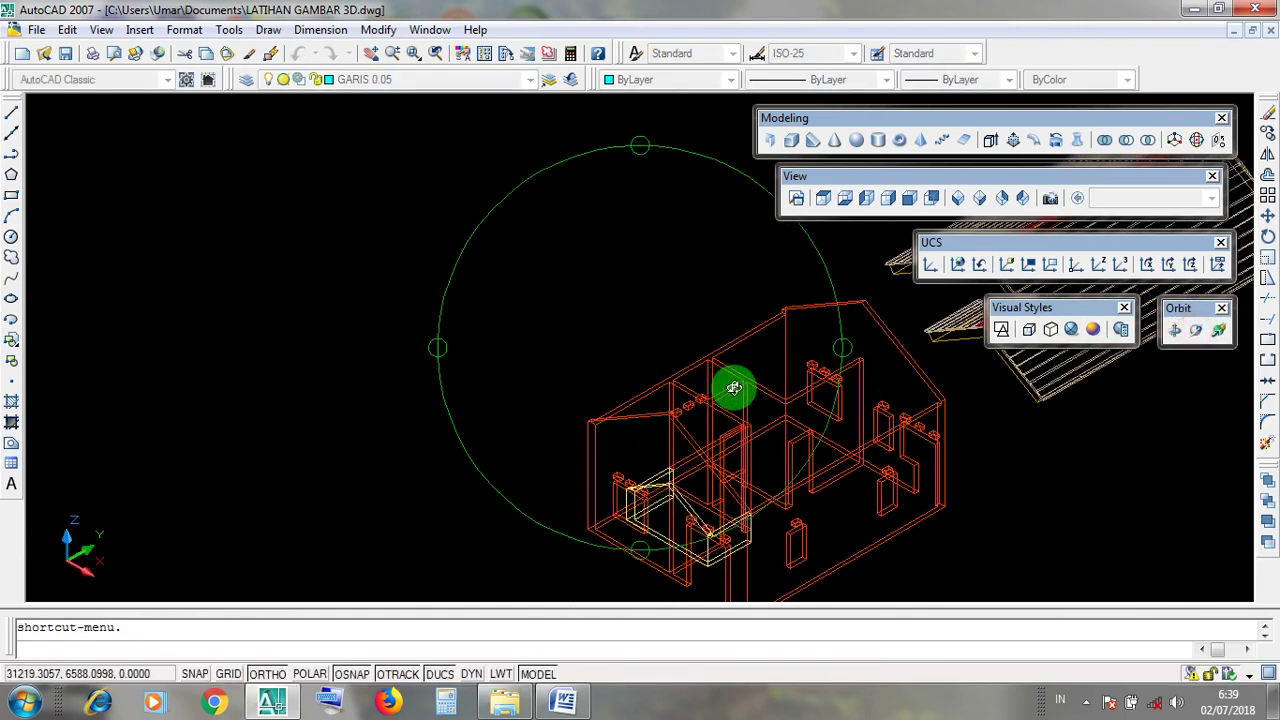
{"action": "left_click_drag", "start_coordinate": [734, 383], "coordinate": [695, 410]}
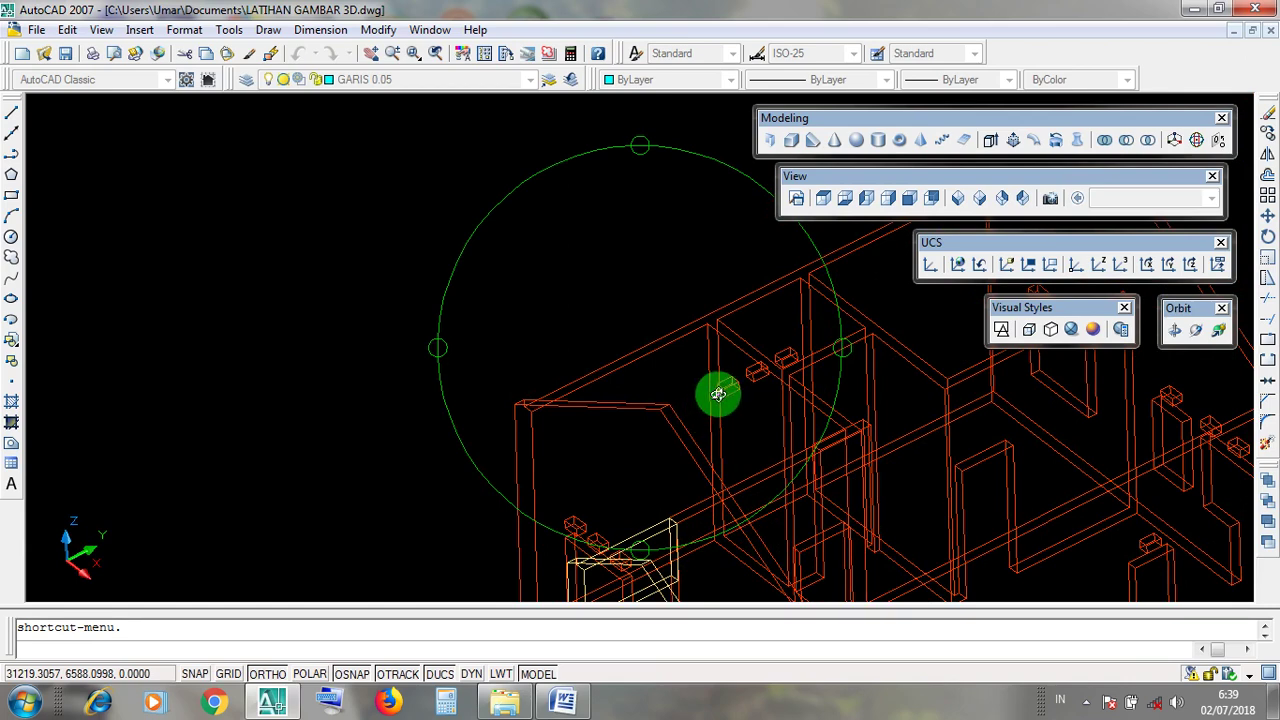
{"action": "left_click_drag", "start_coordinate": [726, 389], "coordinate": [670, 407]}
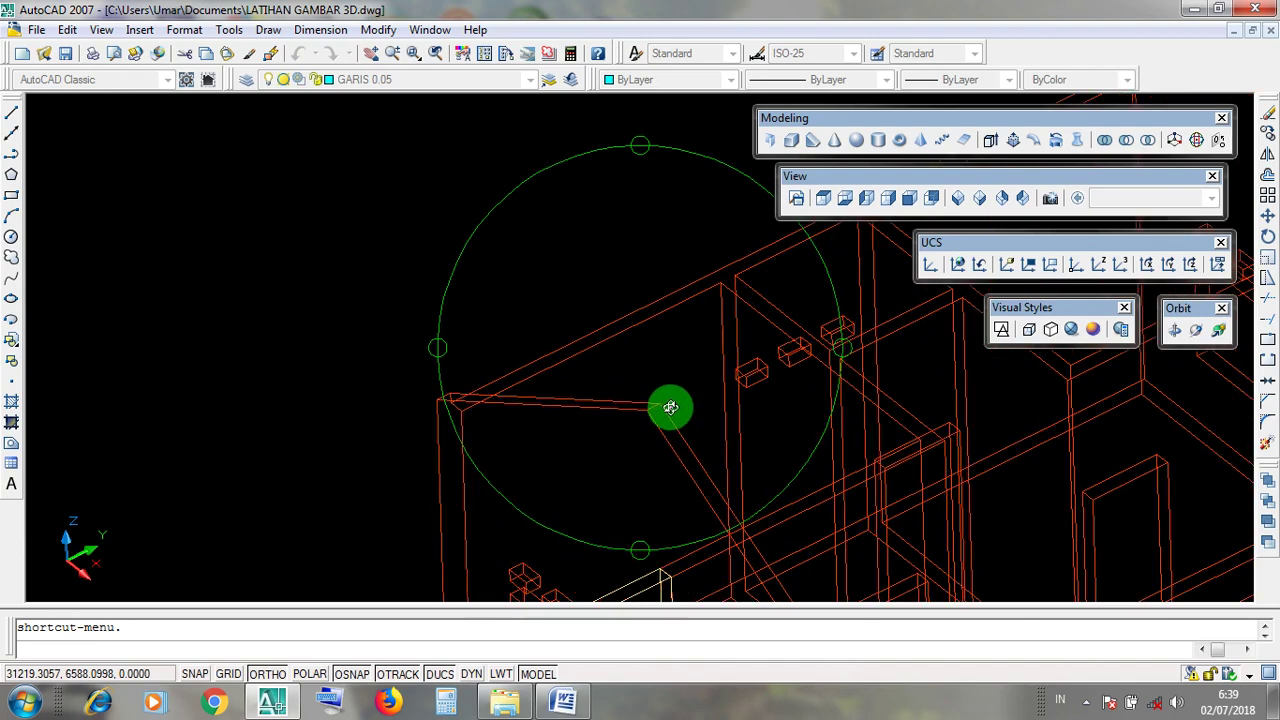
{"action": "key", "text": "Escape"}
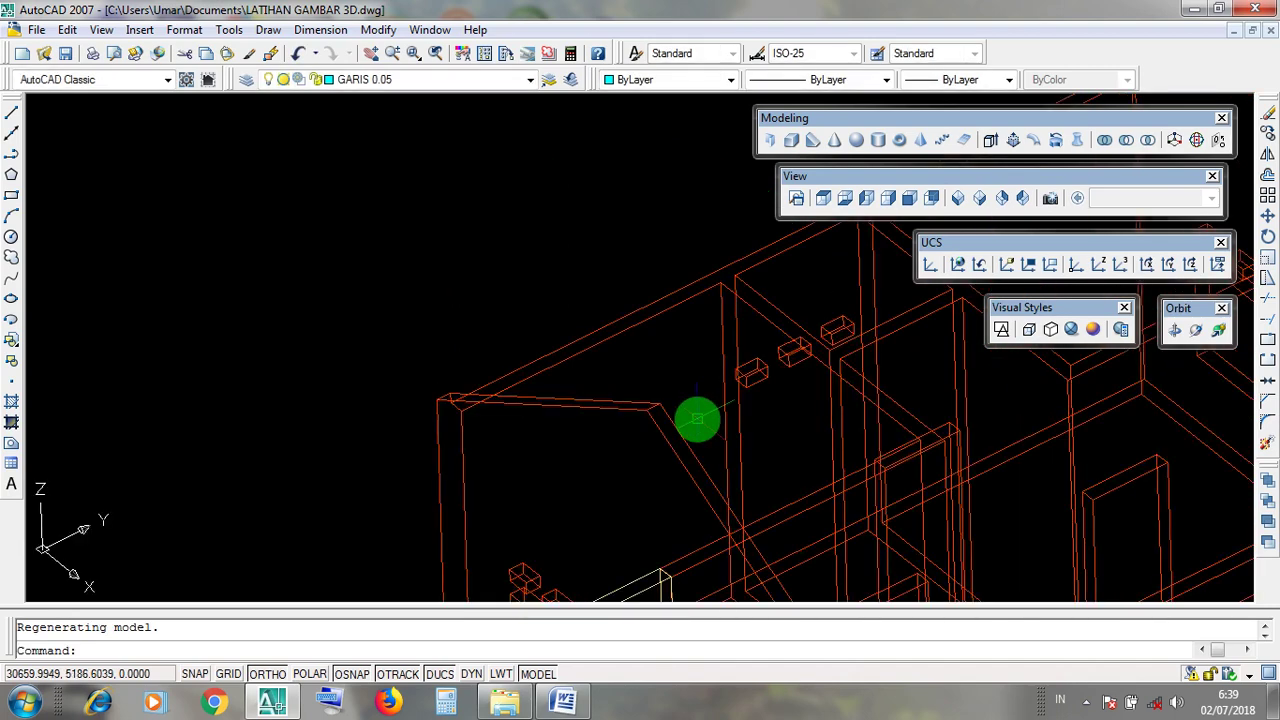
{"action": "scroll", "coordinate": [902, 385], "scroll_direction": "down", "scroll_amount": 5}
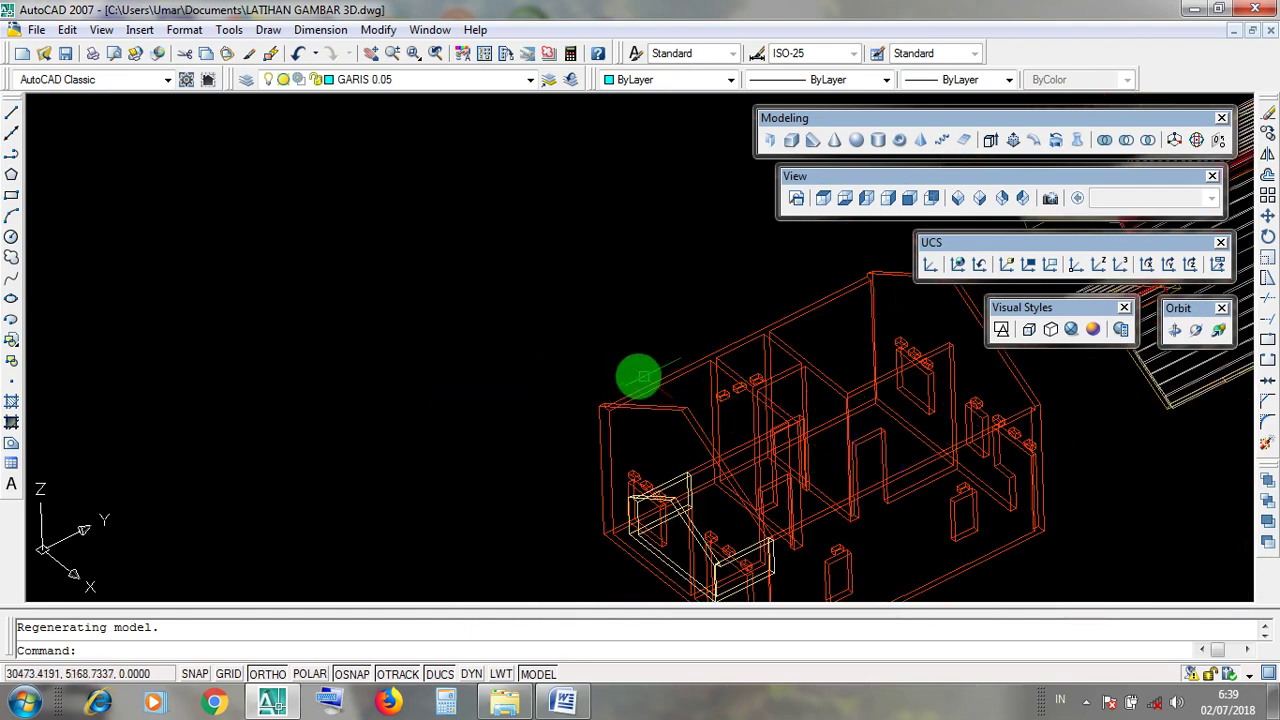
{"action": "scroll", "coordinate": [673, 411], "scroll_direction": "up", "scroll_amount": 3}
{"action": "scroll", "coordinate": [673, 411], "scroll_direction": "up", "scroll_amount": 3}
{"action": "left_click", "coordinate": [746, 417]}
{"action": "left_click", "coordinate": [805, 505]}
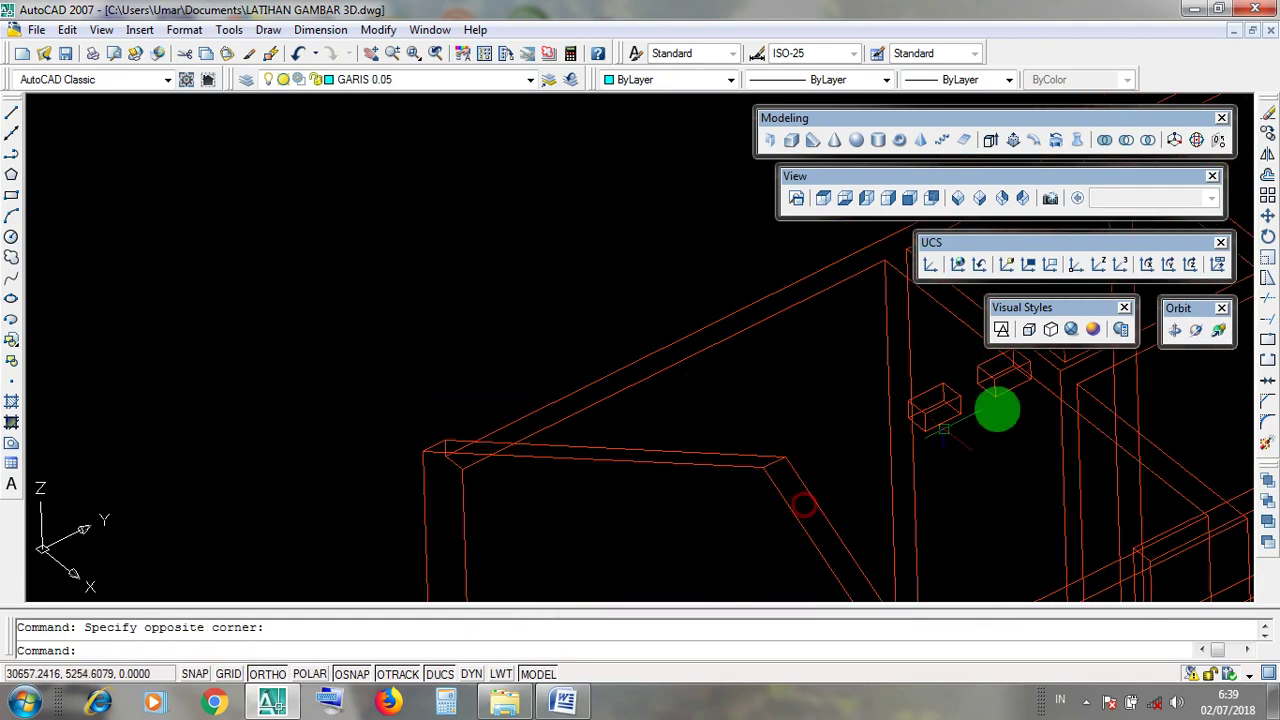
Step: Apply the Realistic visual style and pick the wall solid at the outer corner of the front gable's apex
{"action": "left_click", "coordinate": [1068, 328]}
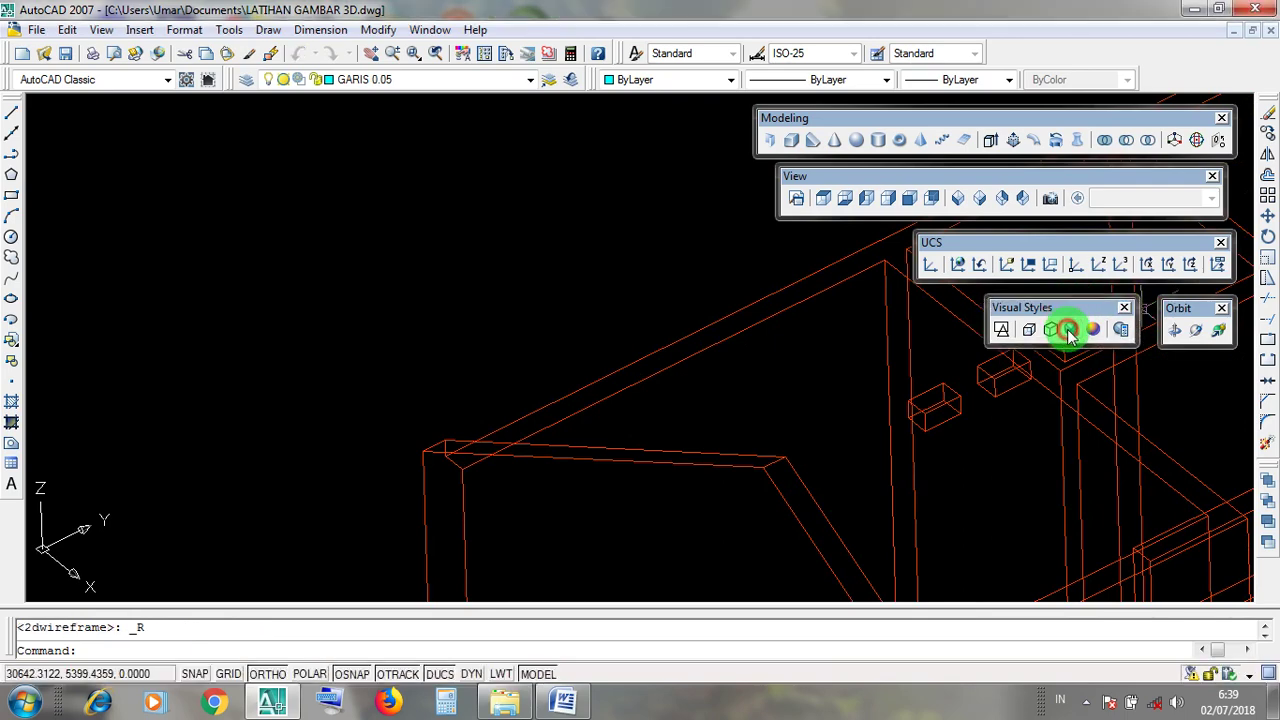
{"action": "scroll", "coordinate": [792, 492], "scroll_direction": "up", "scroll_amount": 3}
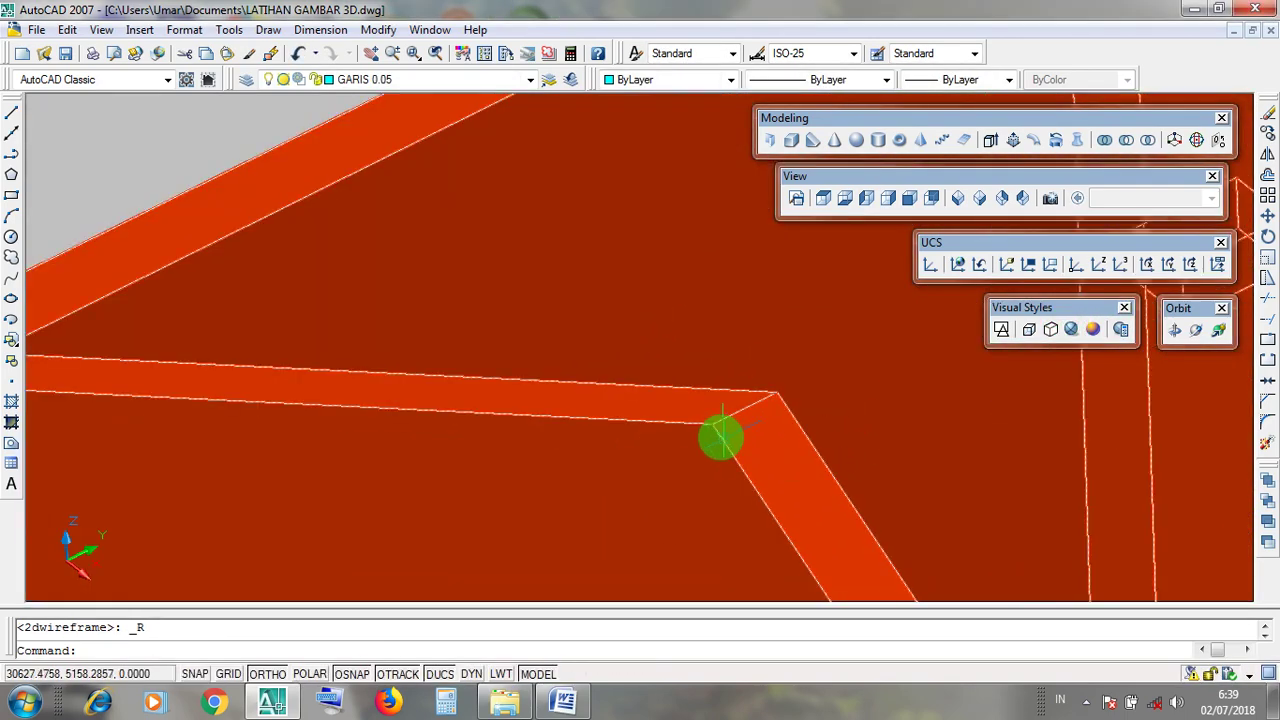
{"action": "scroll", "coordinate": [720, 426], "scroll_direction": "down", "scroll_amount": 8}
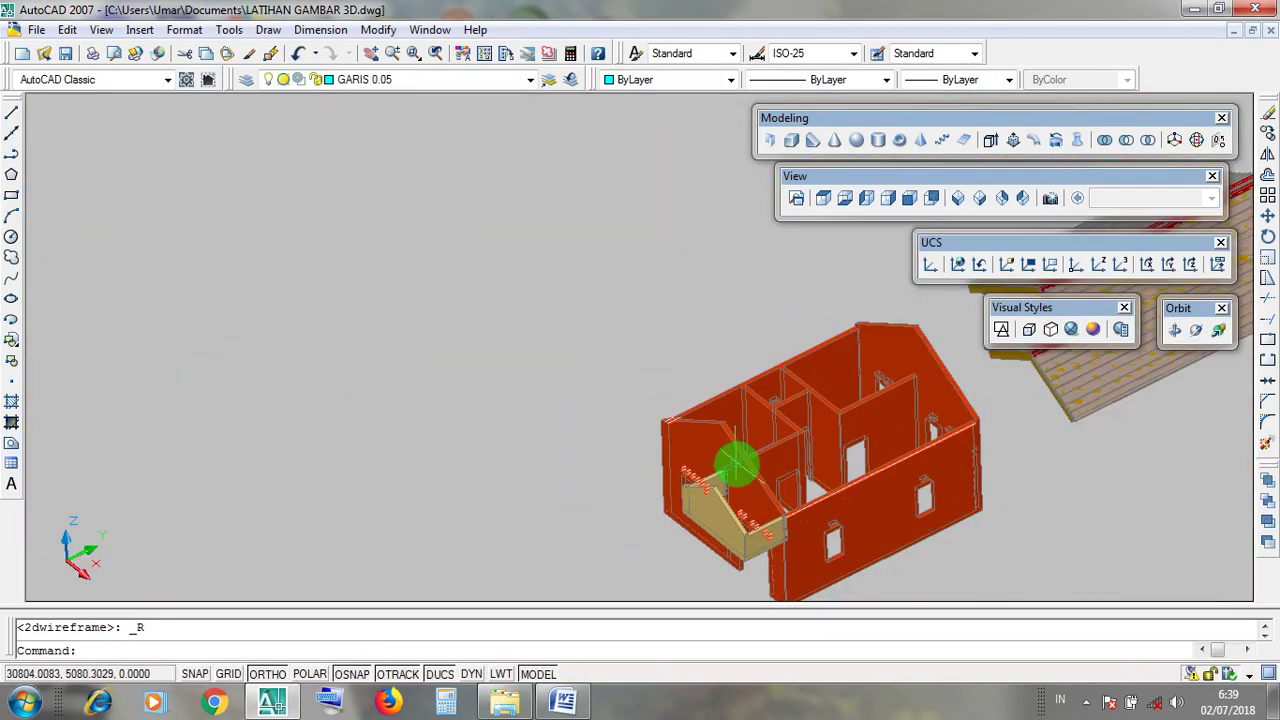
{"action": "scroll", "coordinate": [737, 457], "scroll_direction": "up", "scroll_amount": 2}
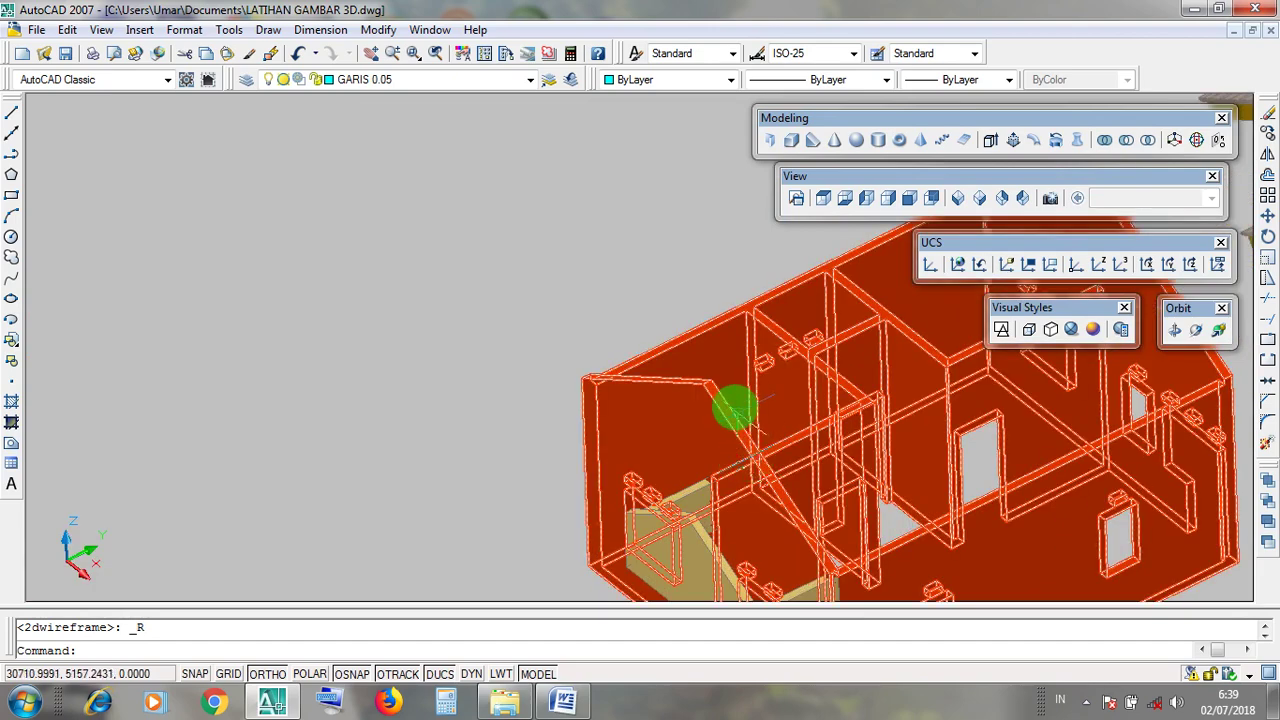
{"action": "scroll", "coordinate": [712, 379], "scroll_direction": "up", "scroll_amount": 8}
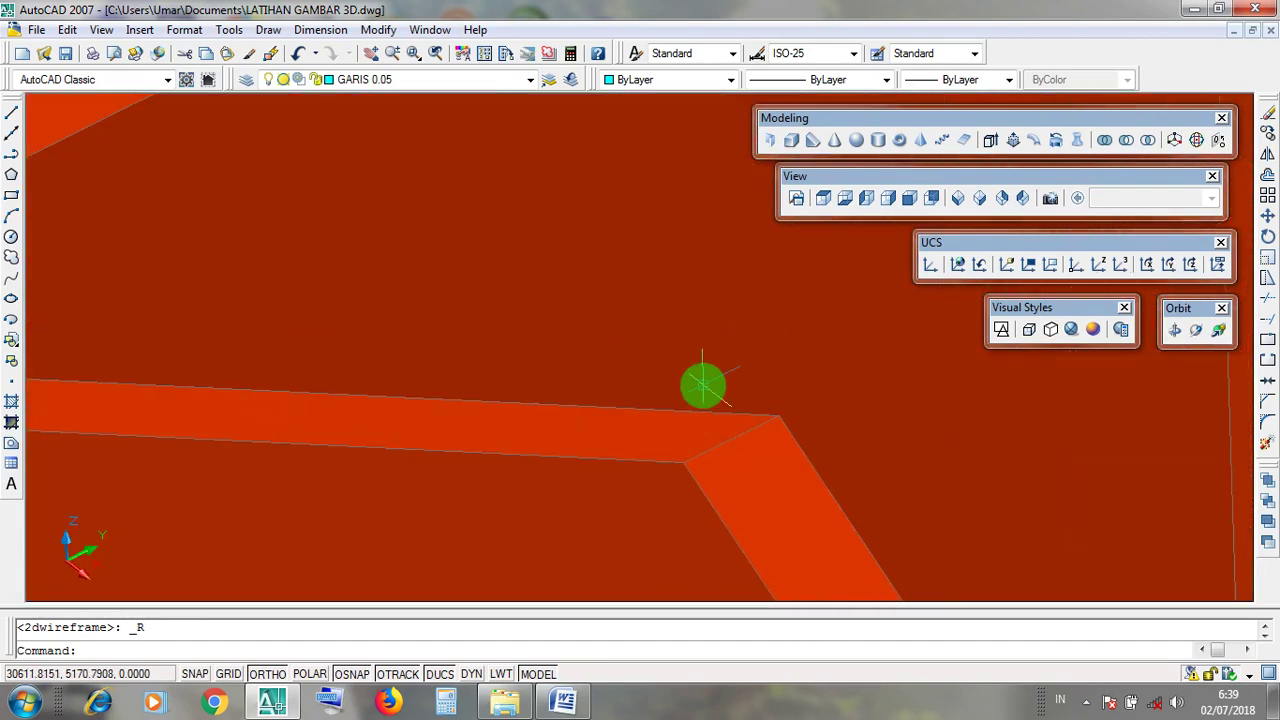
{"action": "left_click", "coordinate": [685, 462]}
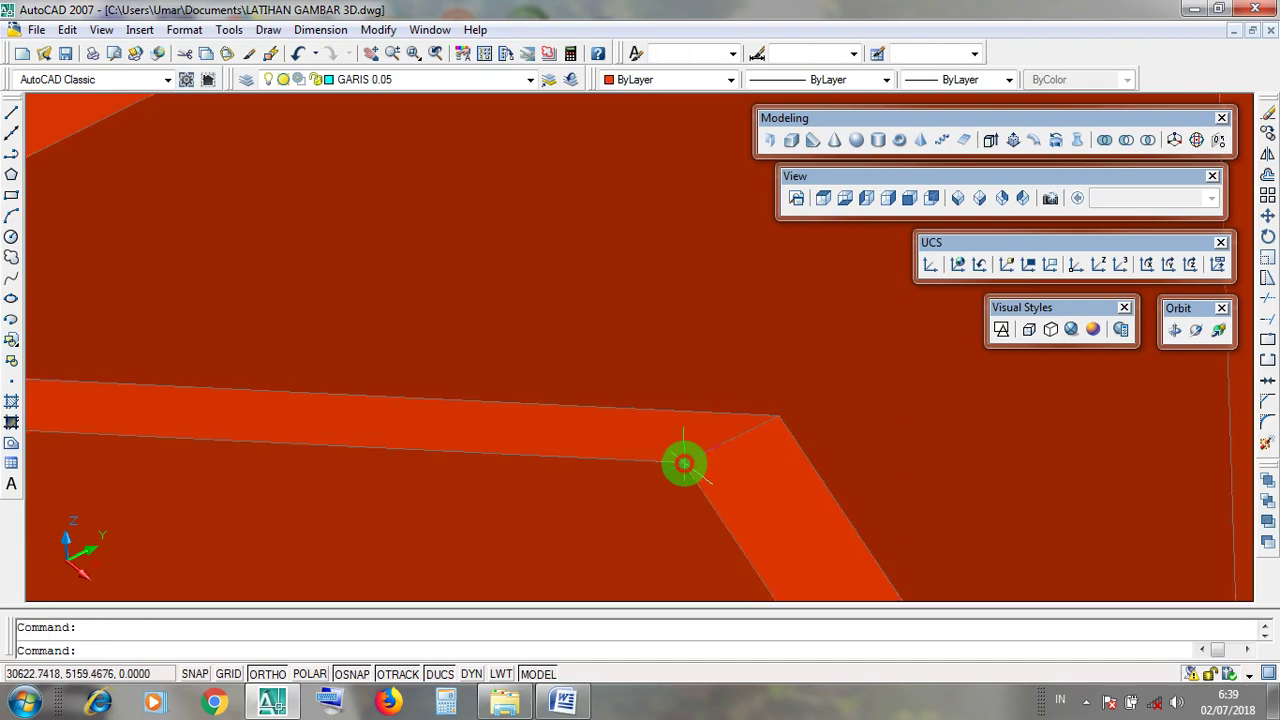
{"action": "scroll", "coordinate": [736, 450], "scroll_direction": "down", "scroll_amount": 10}
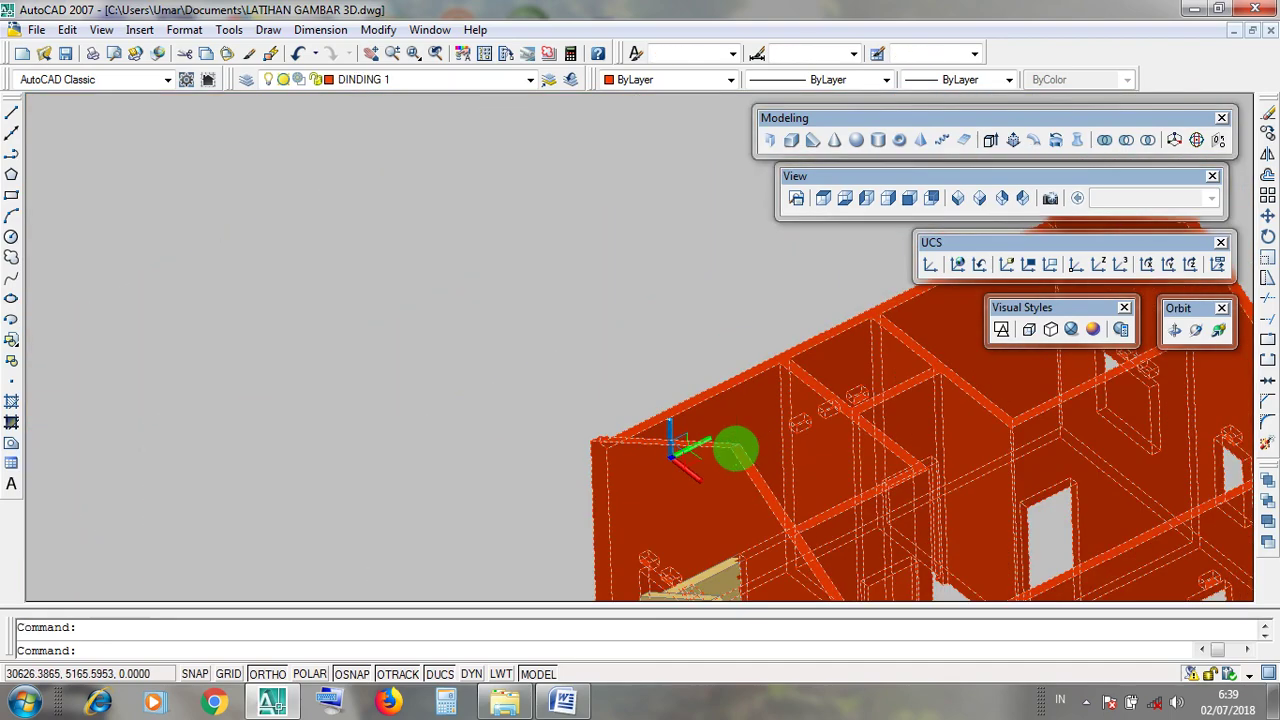
Step: Clear the wall selection and examine the lower peak of the fascia solid at the main roof's front end
{"action": "key", "text": "Escape"}
{"action": "scroll", "coordinate": [846, 394], "scroll_direction": "up", "scroll_amount": 10}
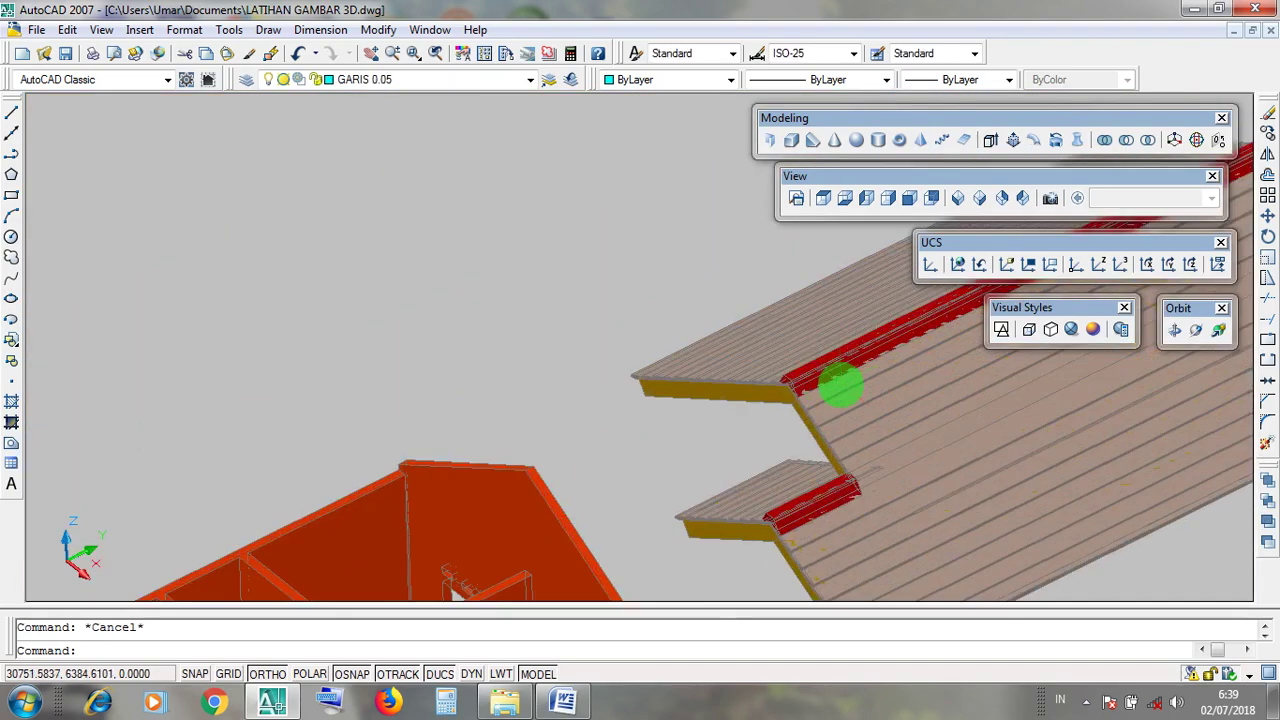
{"action": "left_click", "coordinate": [736, 462]}
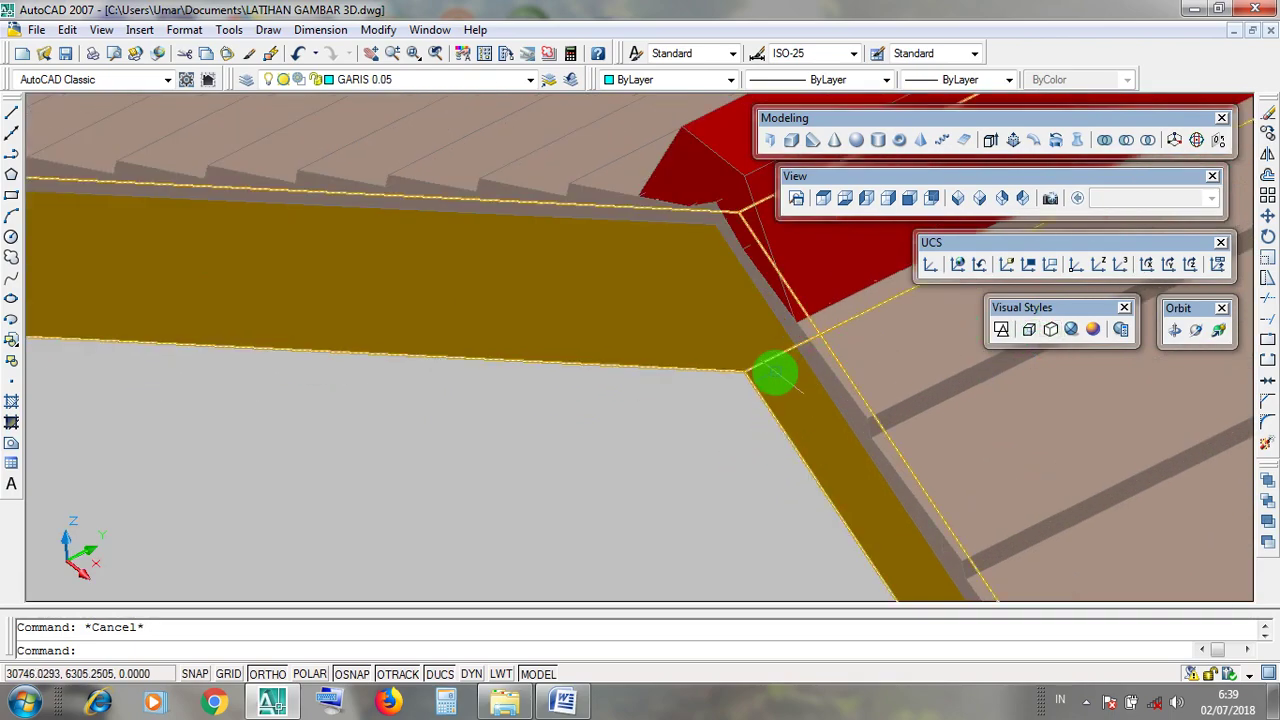
{"action": "left_click", "coordinate": [745, 373]}
{"action": "scroll", "coordinate": [745, 373], "scroll_direction": "down", "scroll_amount": 4}
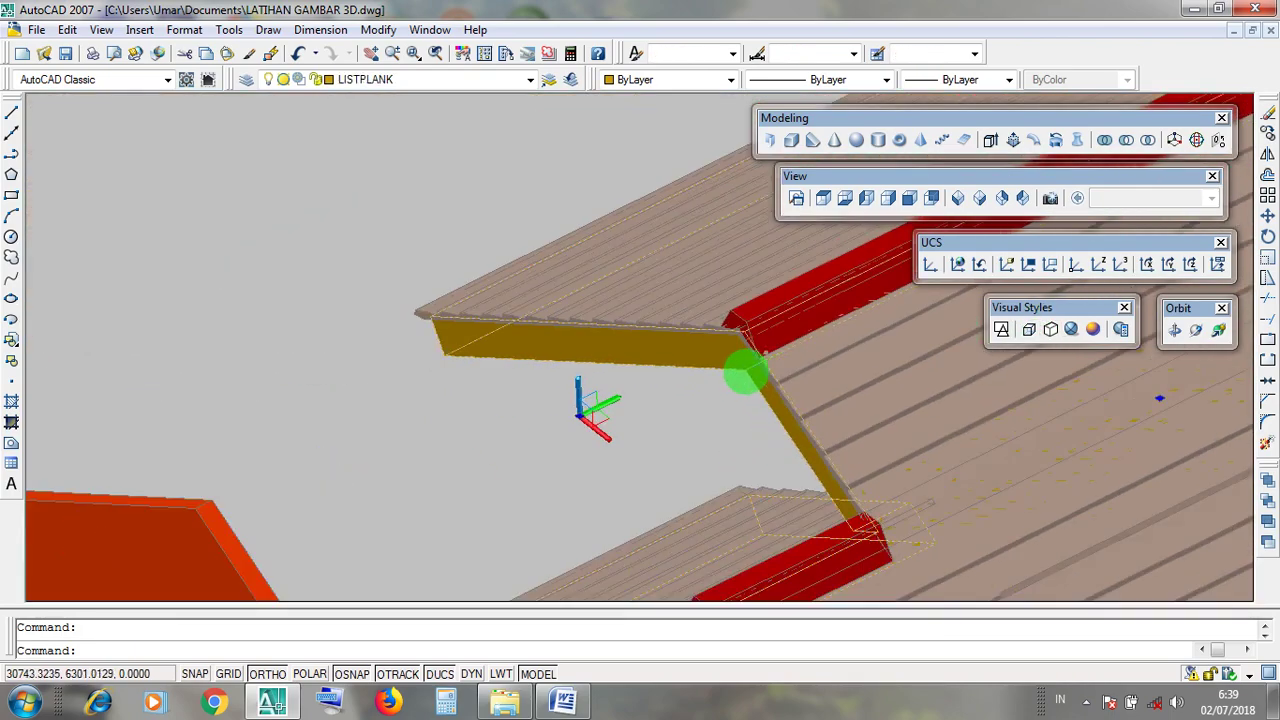
{"action": "scroll", "coordinate": [745, 373], "scroll_direction": "up", "scroll_amount": 4}
{"action": "key", "text": "Escape"}
{"action": "left_click", "coordinate": [745, 373]}
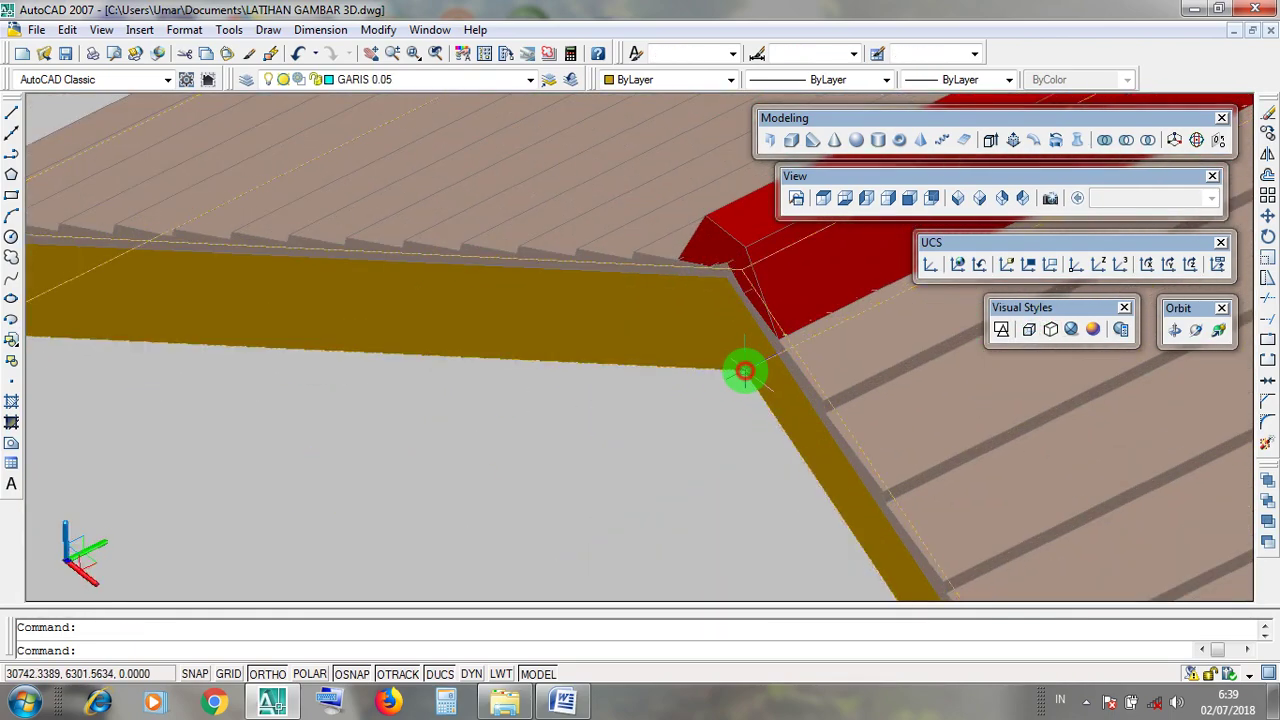
{"action": "scroll", "coordinate": [745, 373], "scroll_direction": "down", "scroll_amount": 5}
{"action": "scroll", "coordinate": [745, 373], "scroll_direction": "down", "scroll_amount": 5}
{"action": "key", "text": "Escape"}
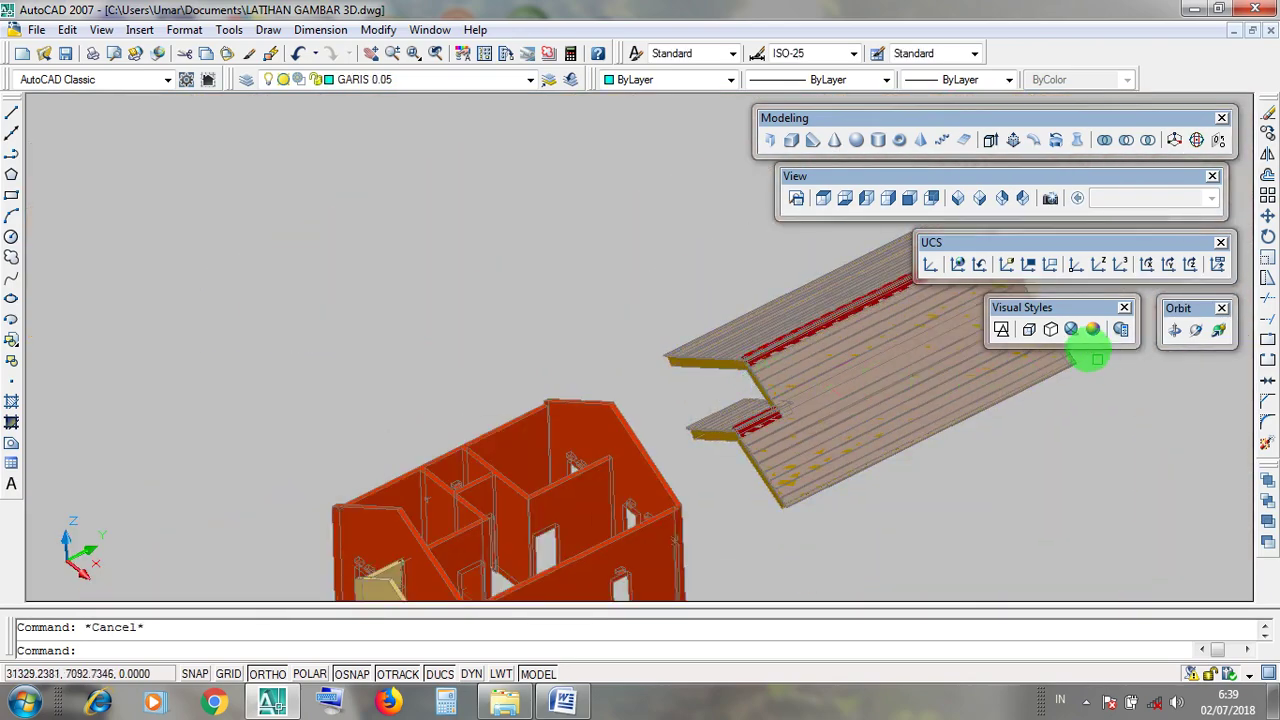
Step: Set the visual style to 2D Wireframe and inspect the fascia's lower peak corner at the main roof's front end
{"action": "left_click", "coordinate": [1014, 308]}
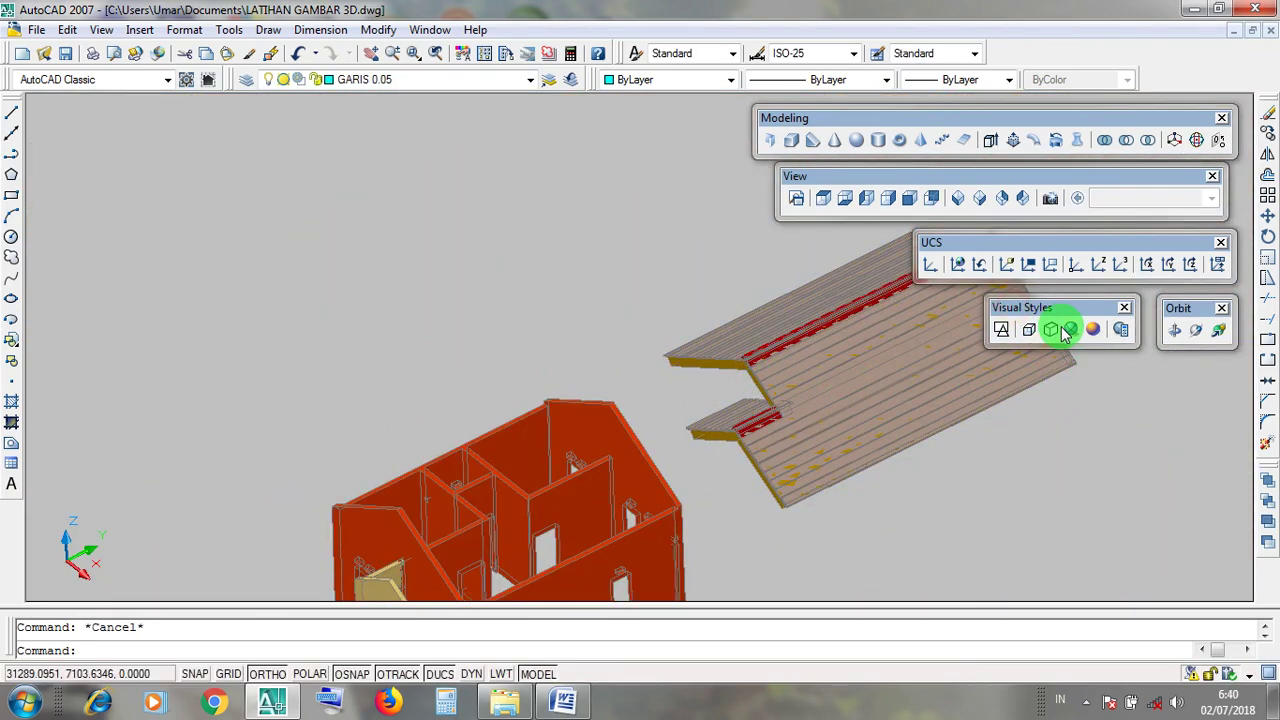
{"action": "left_click", "coordinate": [1001, 330]}
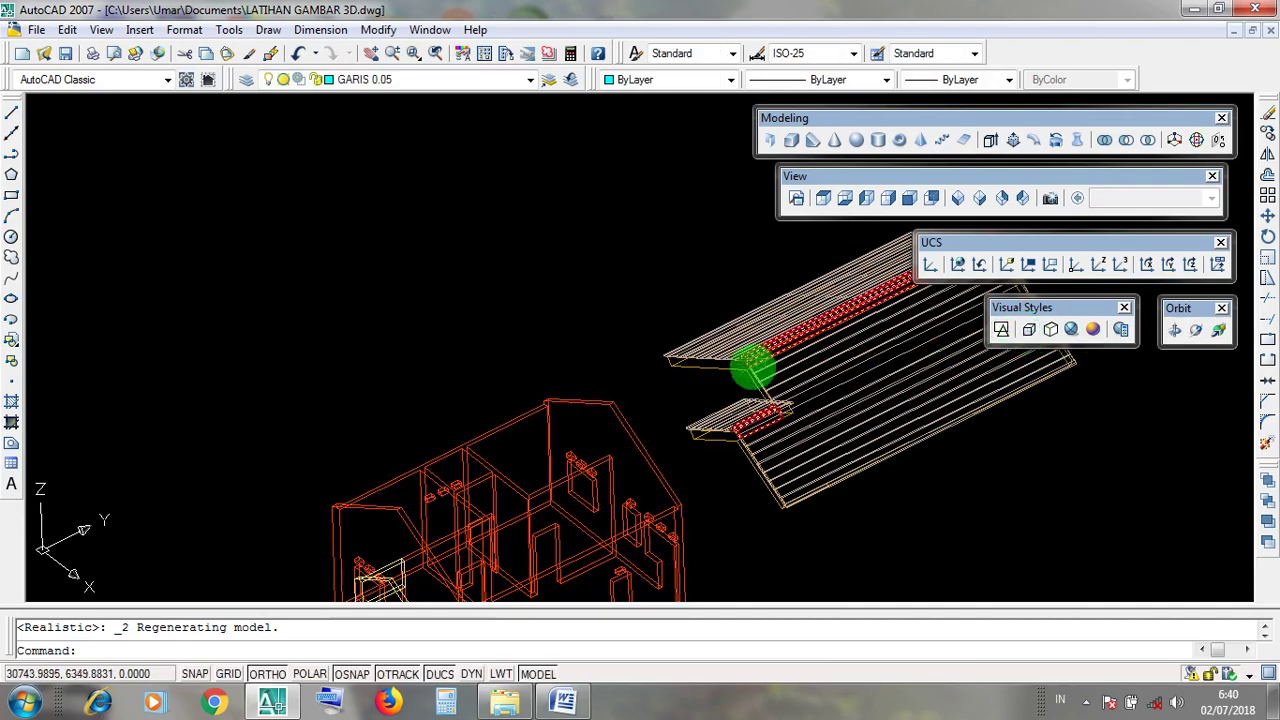
{"action": "scroll", "coordinate": [748, 370], "scroll_direction": "up", "scroll_amount": 5}
{"action": "scroll", "coordinate": [770, 382], "scroll_direction": "up", "scroll_amount": 3}
{"action": "scroll", "coordinate": [789, 380], "scroll_direction": "down", "scroll_amount": 8}
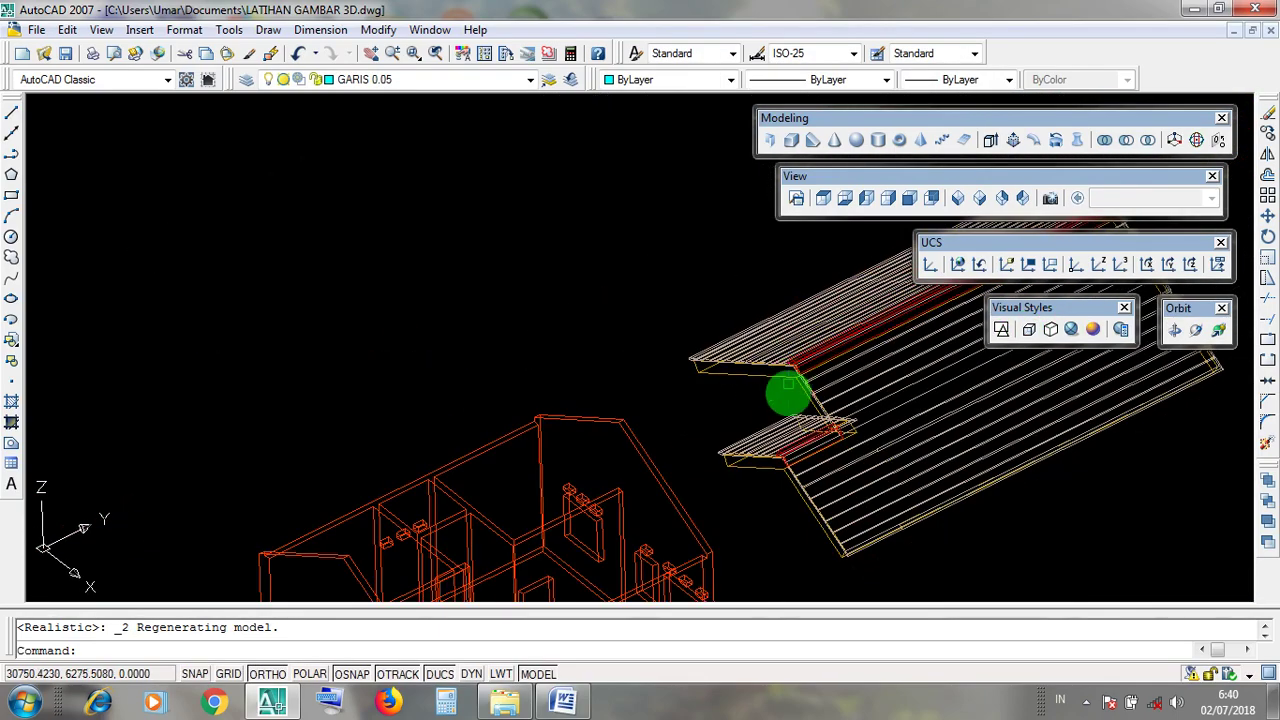
{"action": "scroll", "coordinate": [789, 400], "scroll_direction": "up", "scroll_amount": 3}
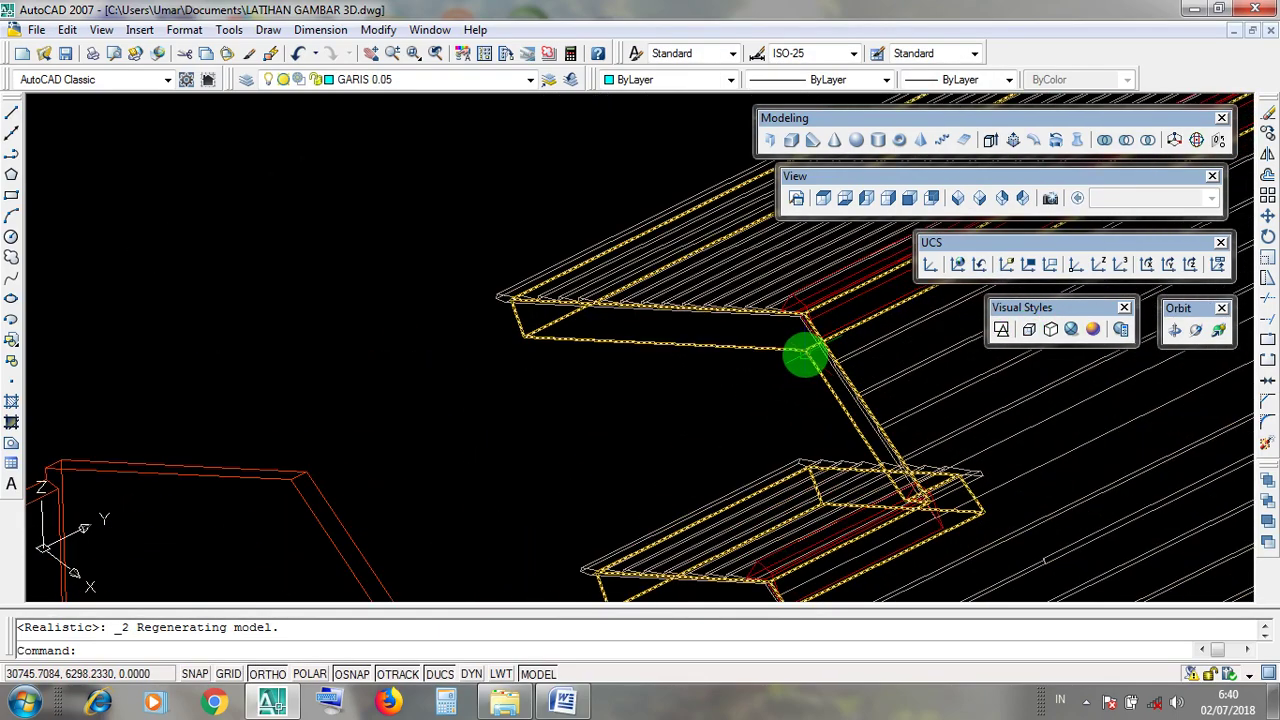
{"action": "left_click", "coordinate": [807, 354]}
{"action": "scroll", "coordinate": [807, 355], "scroll_direction": "up", "scroll_amount": 5}
{"action": "key", "text": "Escape"}
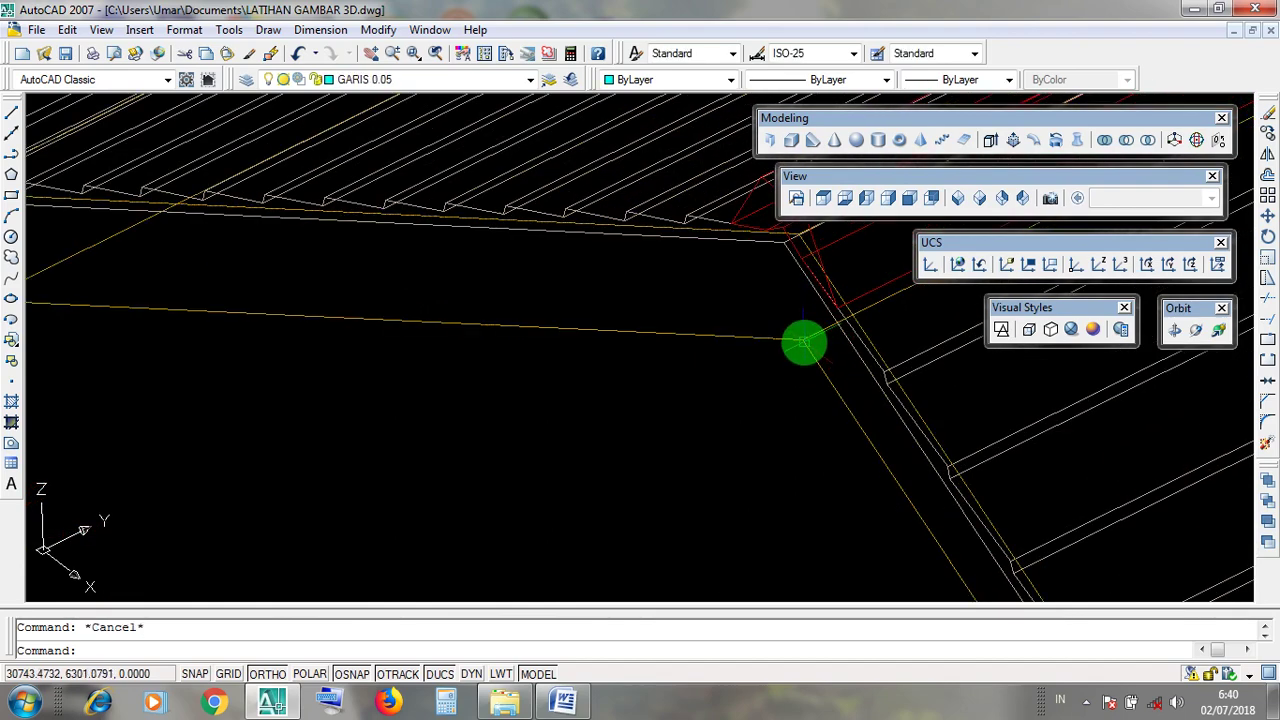
{"action": "left_click", "coordinate": [803, 343]}
{"action": "scroll", "coordinate": [798, 369], "scroll_direction": "down", "scroll_amount": 3}
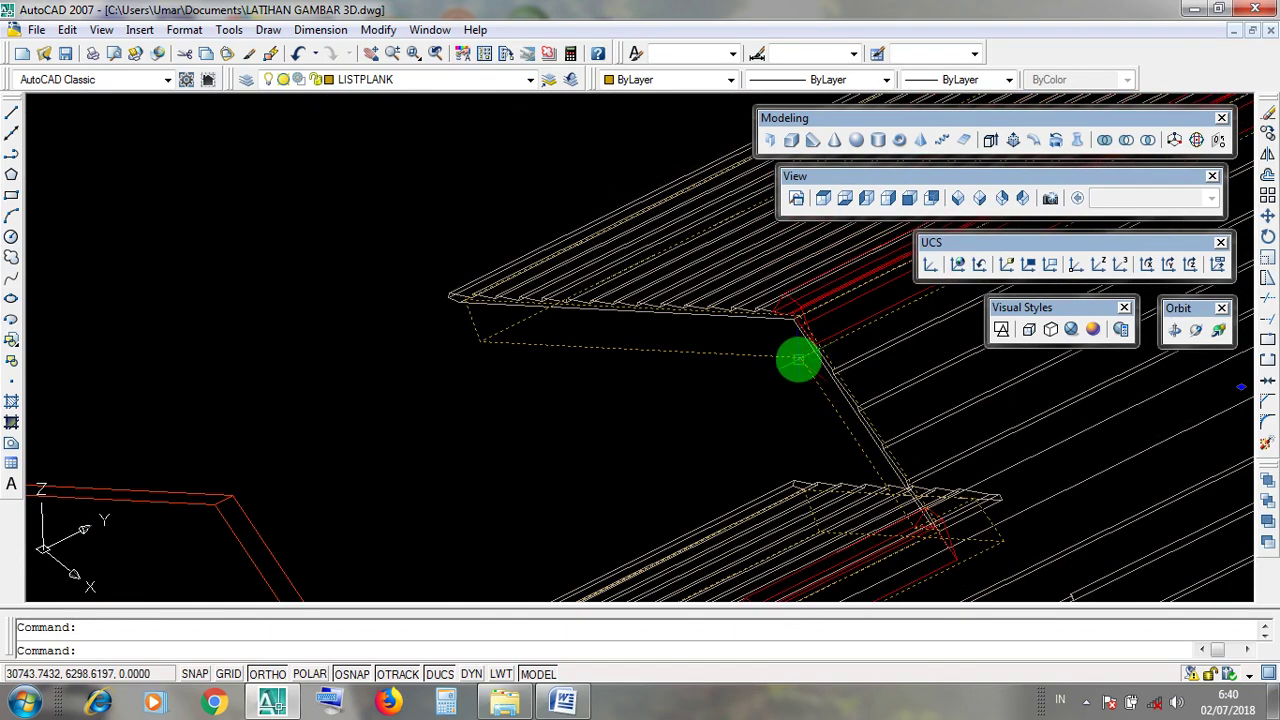
{"action": "scroll", "coordinate": [801, 359], "scroll_direction": "down", "scroll_amount": 4}
{"action": "key", "text": "Escape"}
Step: Select all solids of the combination gable roof: tiles, ridge and fascia
{"action": "middle_click_drag", "start_coordinate": [960, 469], "coordinate": [834, 506]}
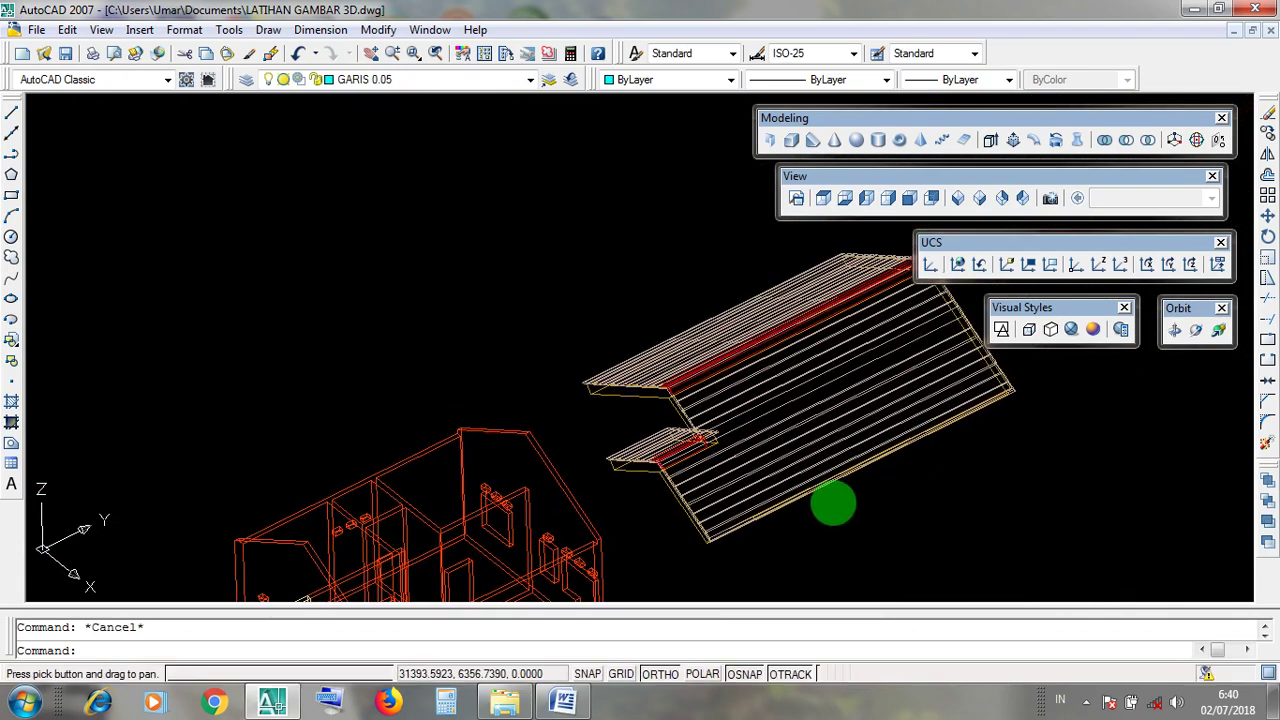
{"action": "left_click", "coordinate": [881, 530]}
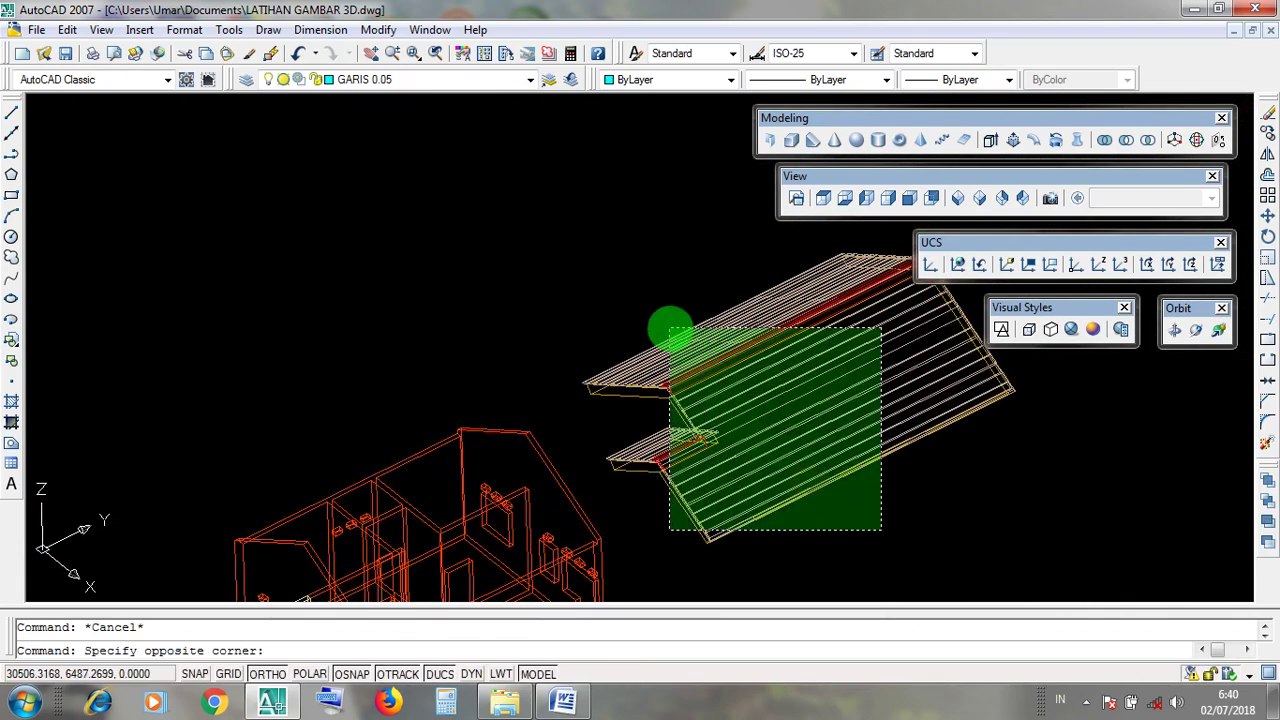
{"action": "left_click", "coordinate": [675, 331]}
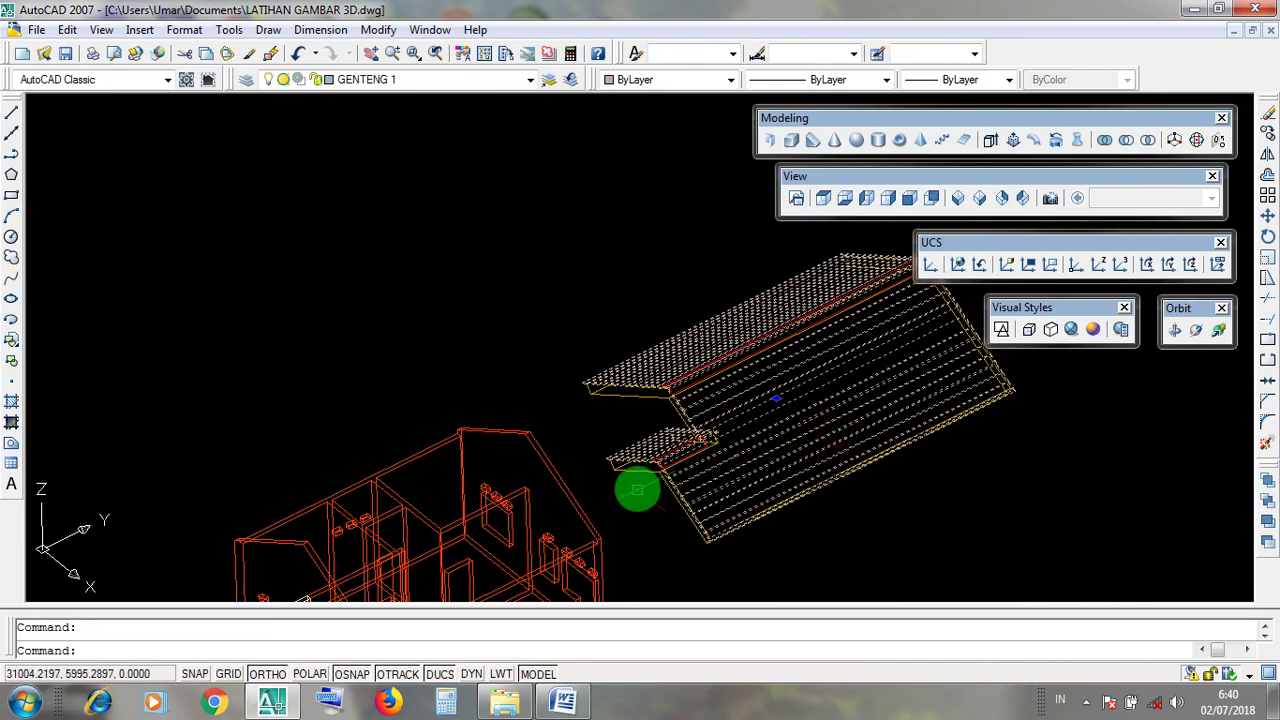
{"action": "scroll", "coordinate": [640, 473], "scroll_direction": "up", "scroll_amount": 4}
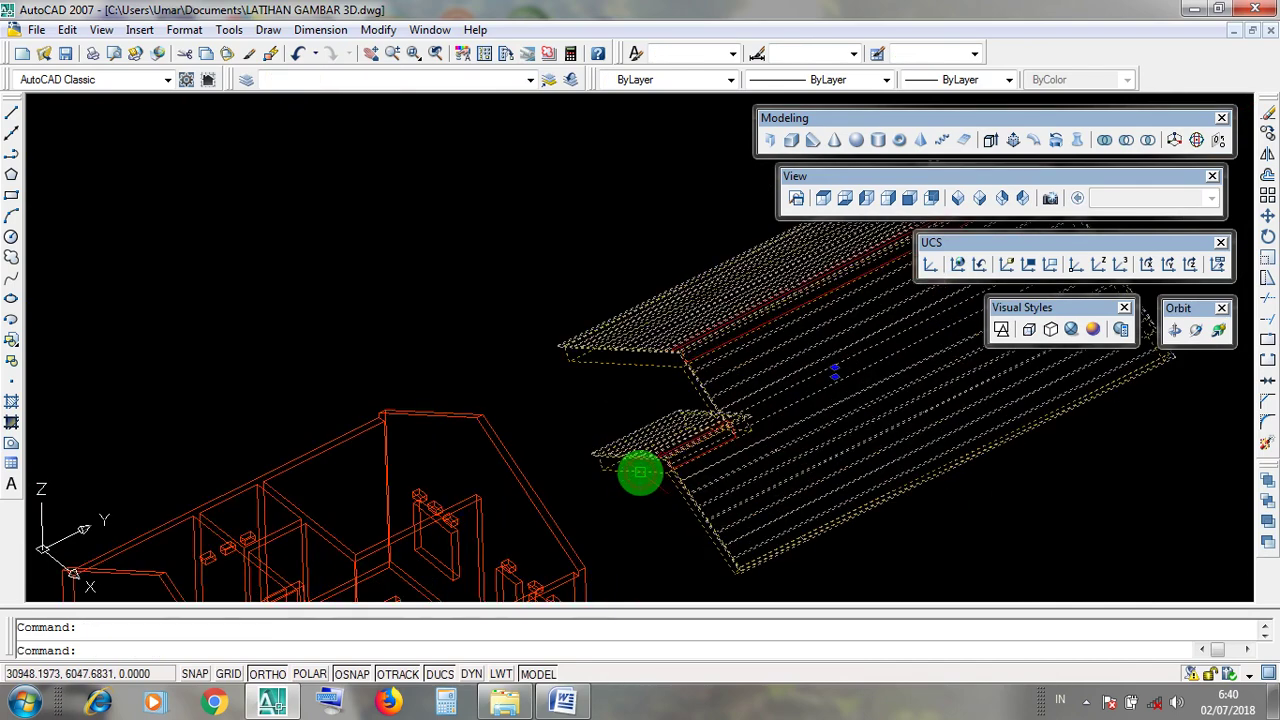
{"action": "left_click", "coordinate": [727, 458]}
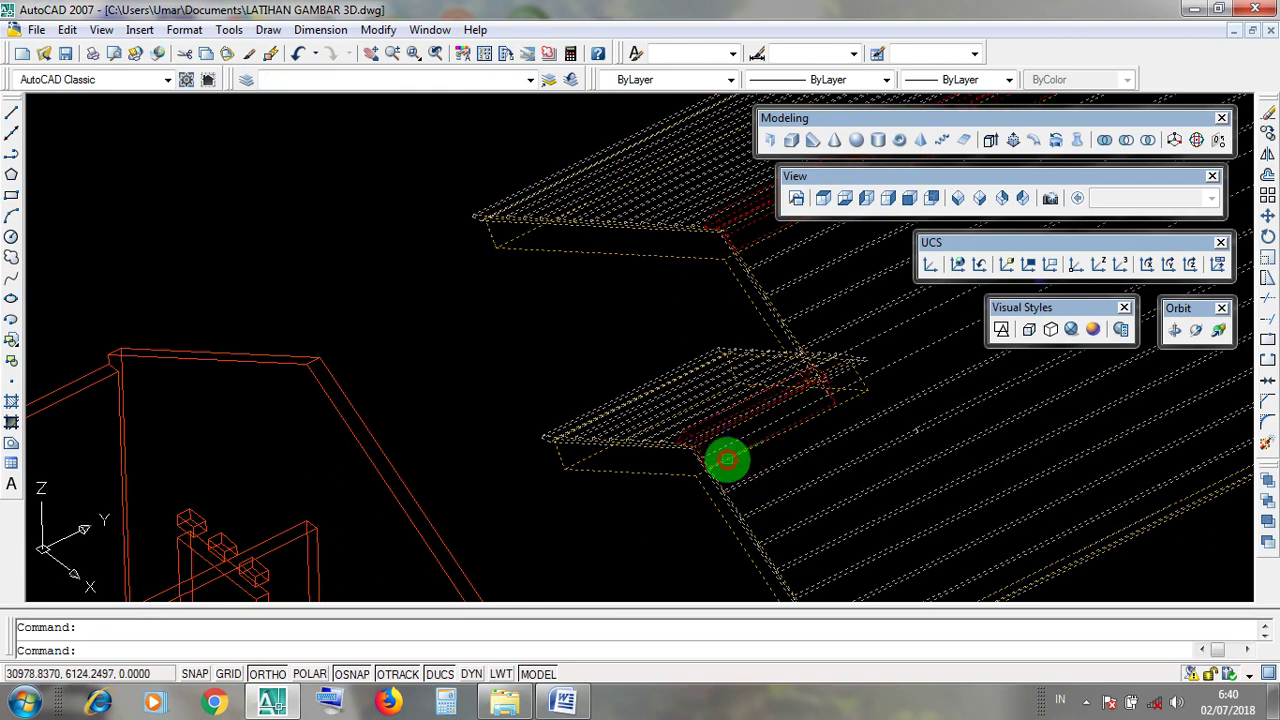
{"action": "scroll", "coordinate": [729, 462], "scroll_direction": "down", "scroll_amount": 4}
{"action": "middle_click_drag", "start_coordinate": [898, 432], "coordinate": [683, 534]}
{"action": "left_click", "coordinate": [792, 567]}
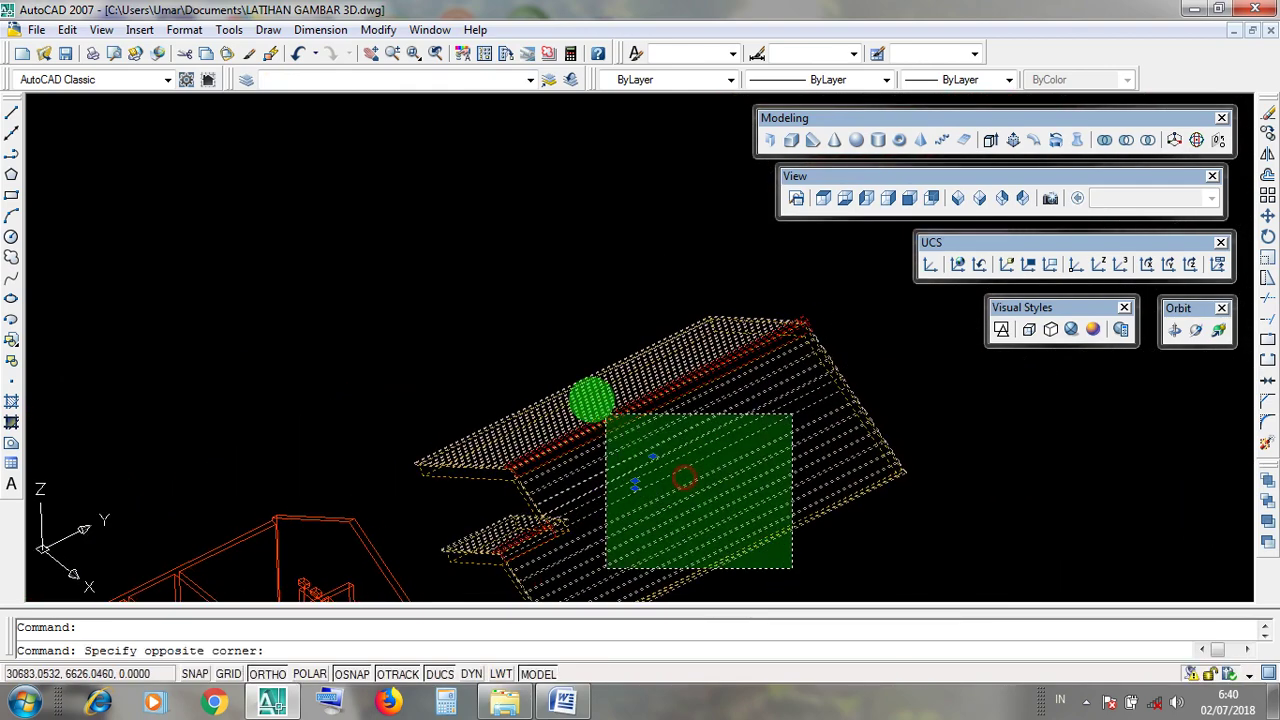
{"action": "left_click", "coordinate": [508, 367]}
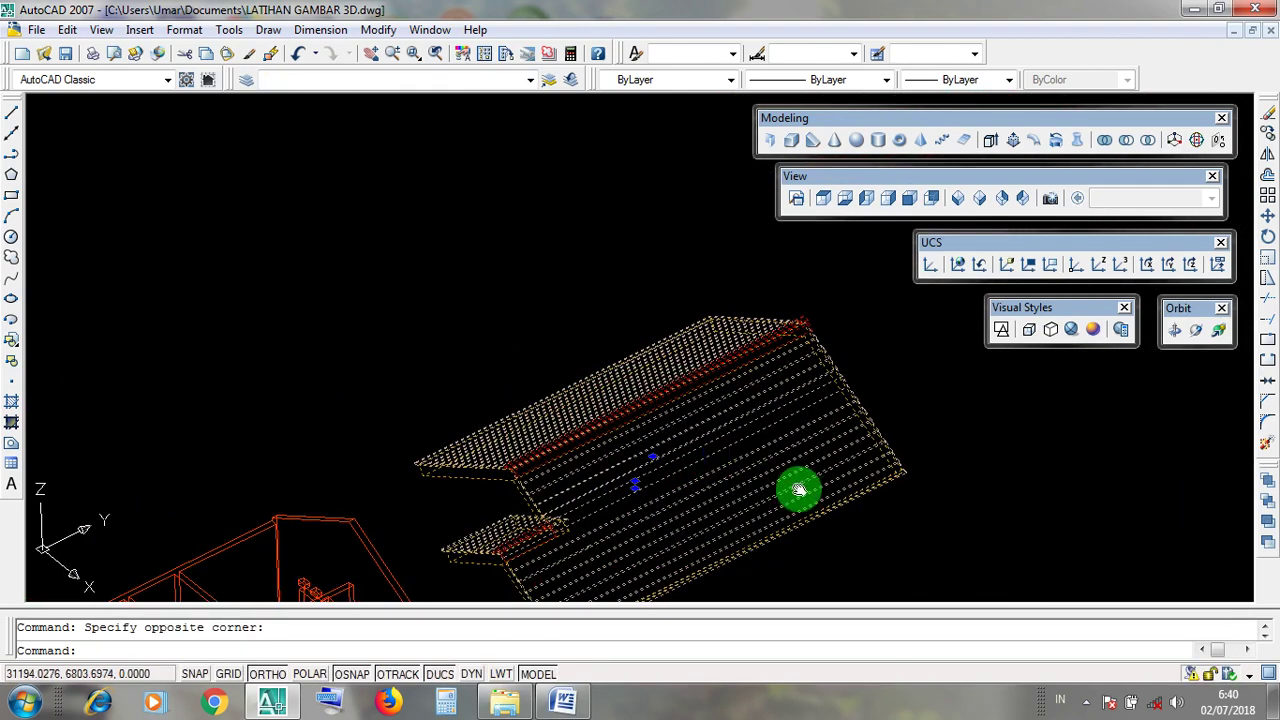
{"action": "scroll", "coordinate": [786, 394], "scroll_direction": "down", "scroll_amount": 5}
{"action": "scroll", "coordinate": [766, 414], "scroll_direction": "up", "scroll_amount": 4}
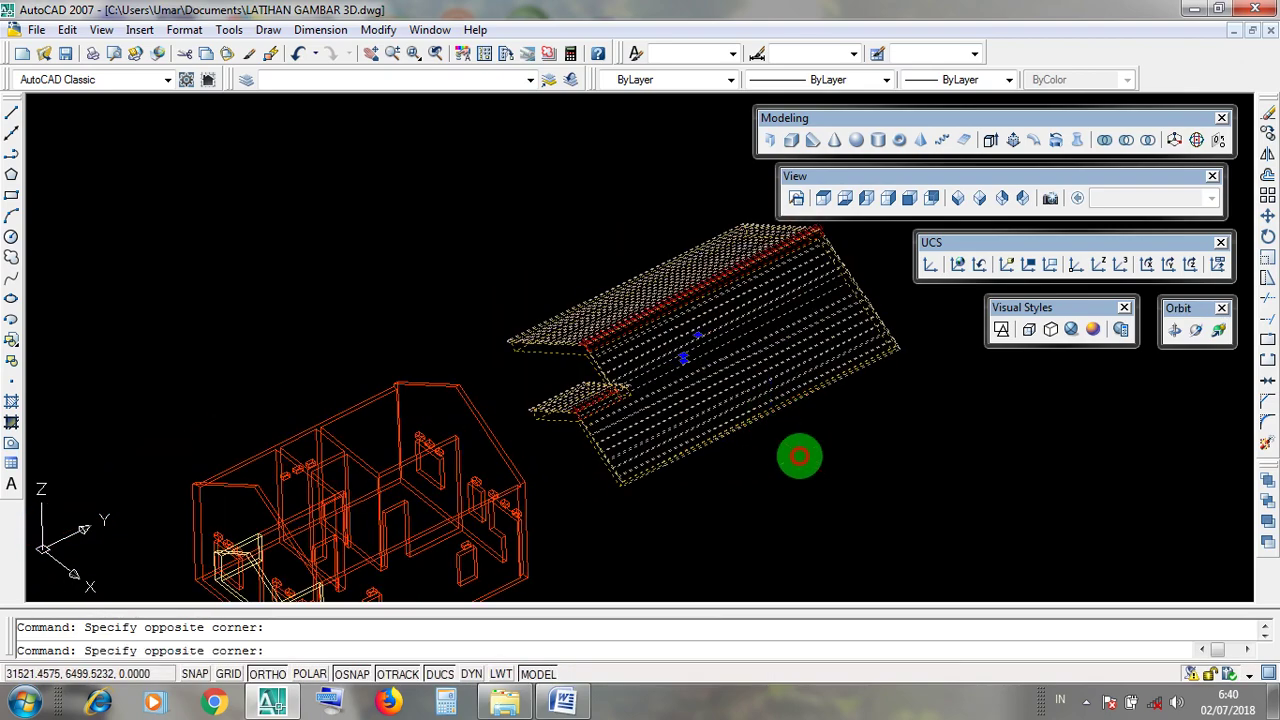
{"action": "left_click", "coordinate": [800, 455]}
{"action": "left_click", "coordinate": [601, 315]}
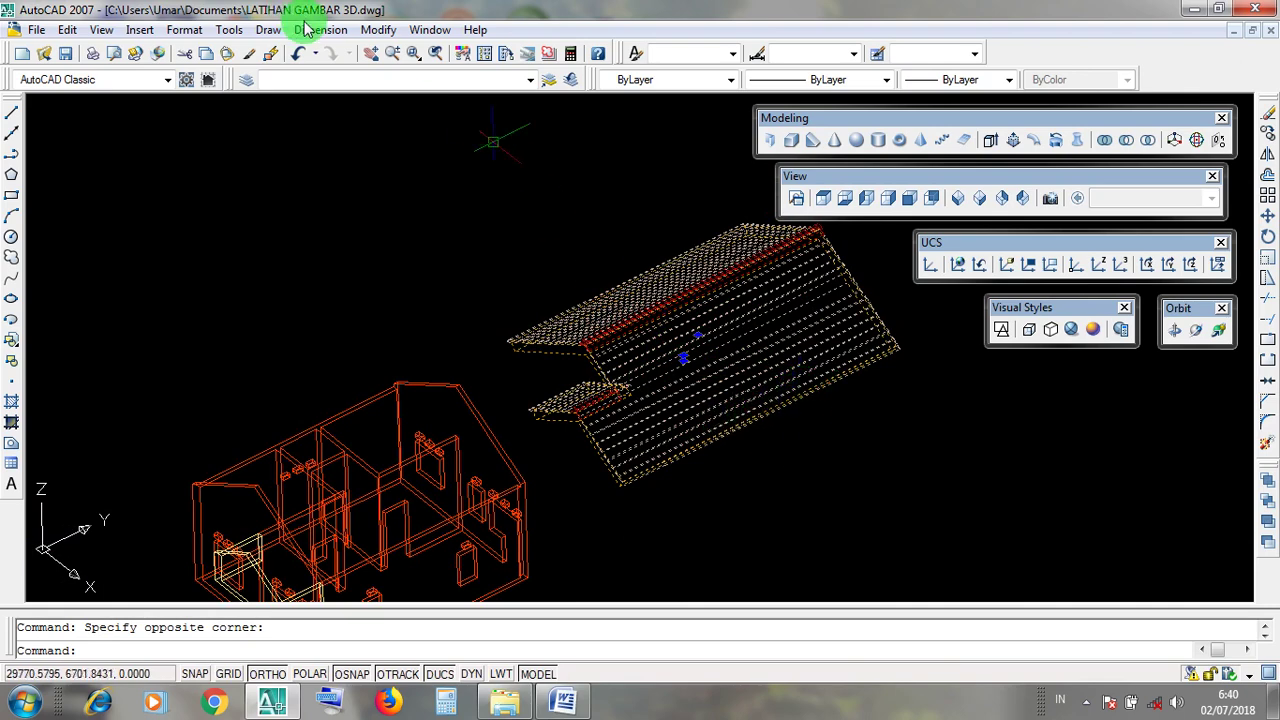
{"action": "left_click", "coordinate": [378, 36]}
{"action": "left_click", "coordinate": [379, 36]}
{"action": "left_click", "coordinate": [379, 36]}
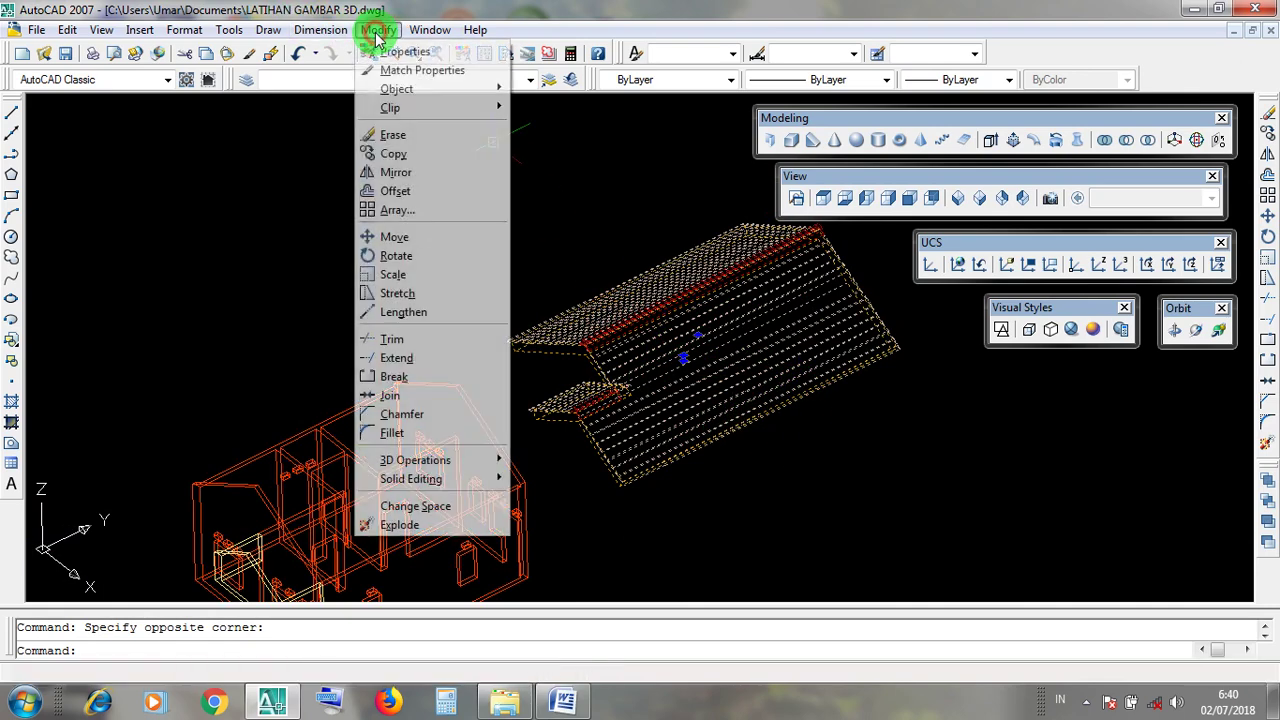
{"action": "left_click", "coordinate": [428, 243]}
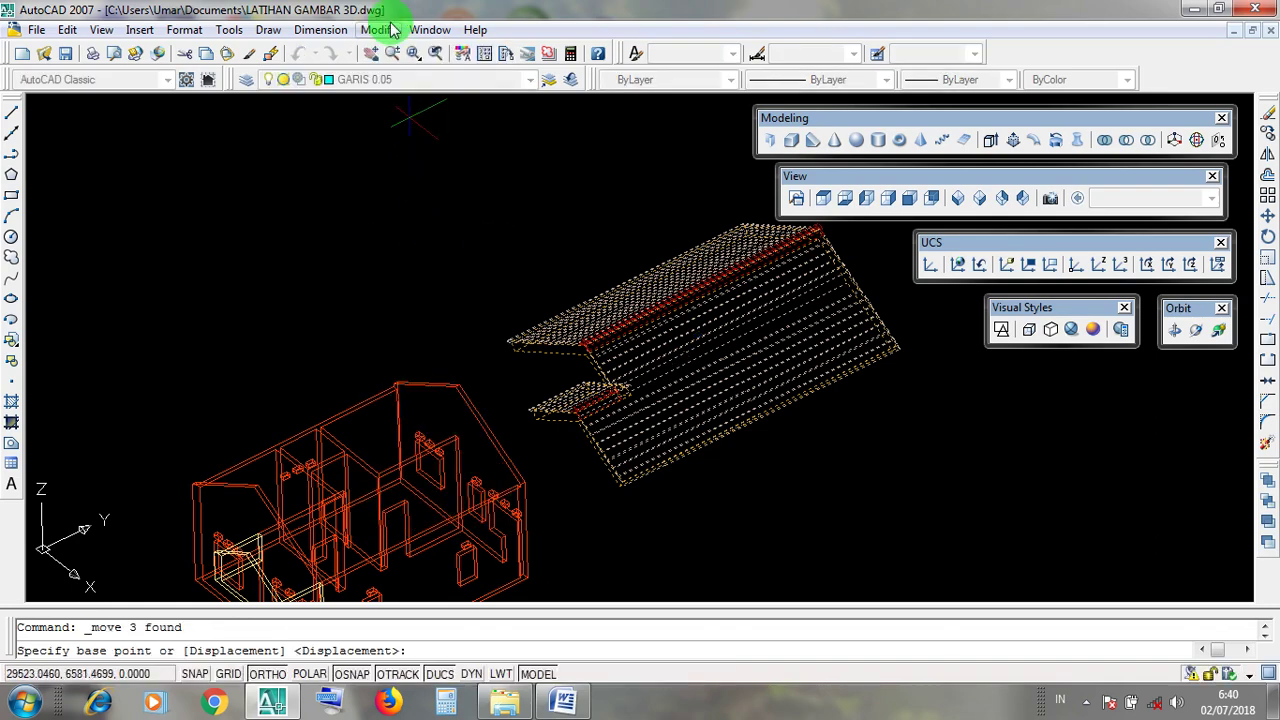
{"action": "left_click", "coordinate": [391, 31]}
{"action": "left_click", "coordinate": [420, 236]}
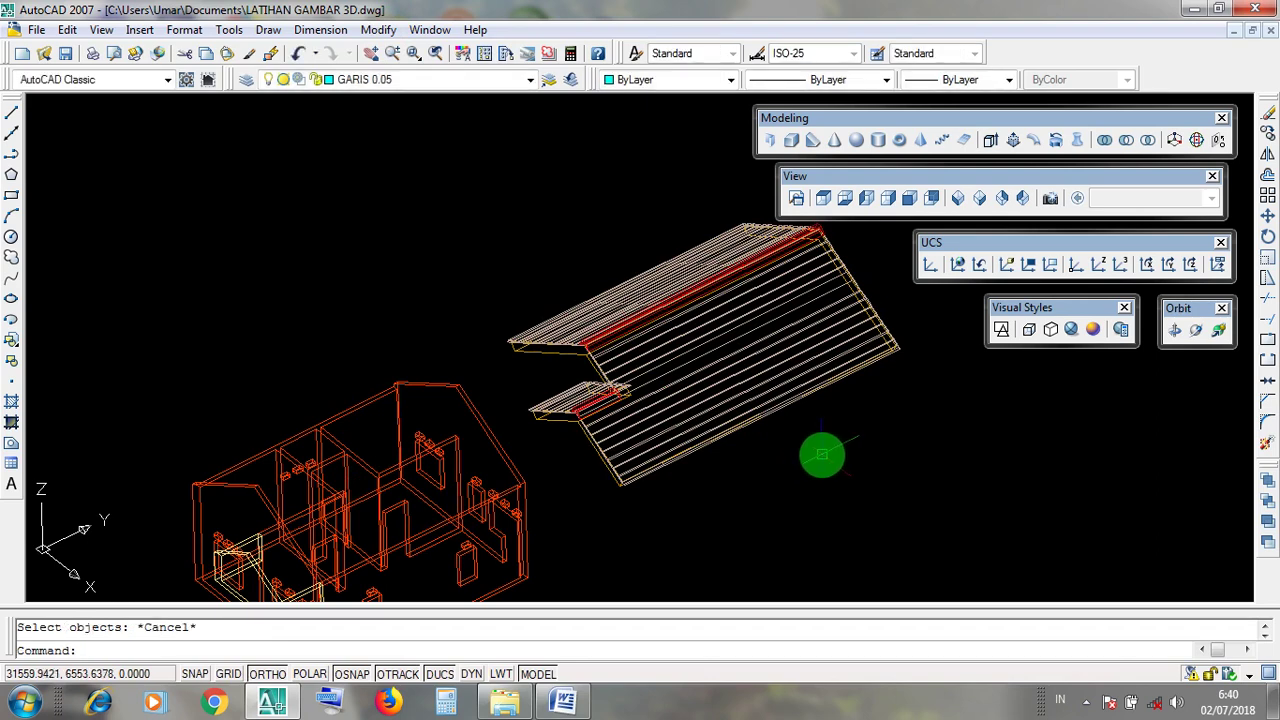
Step: Select the complete combination roof with its tiles, ridge and fascia, leaving the walls unselected
{"action": "left_click", "coordinate": [821, 453]}
{"action": "left_click", "coordinate": [560, 296]}
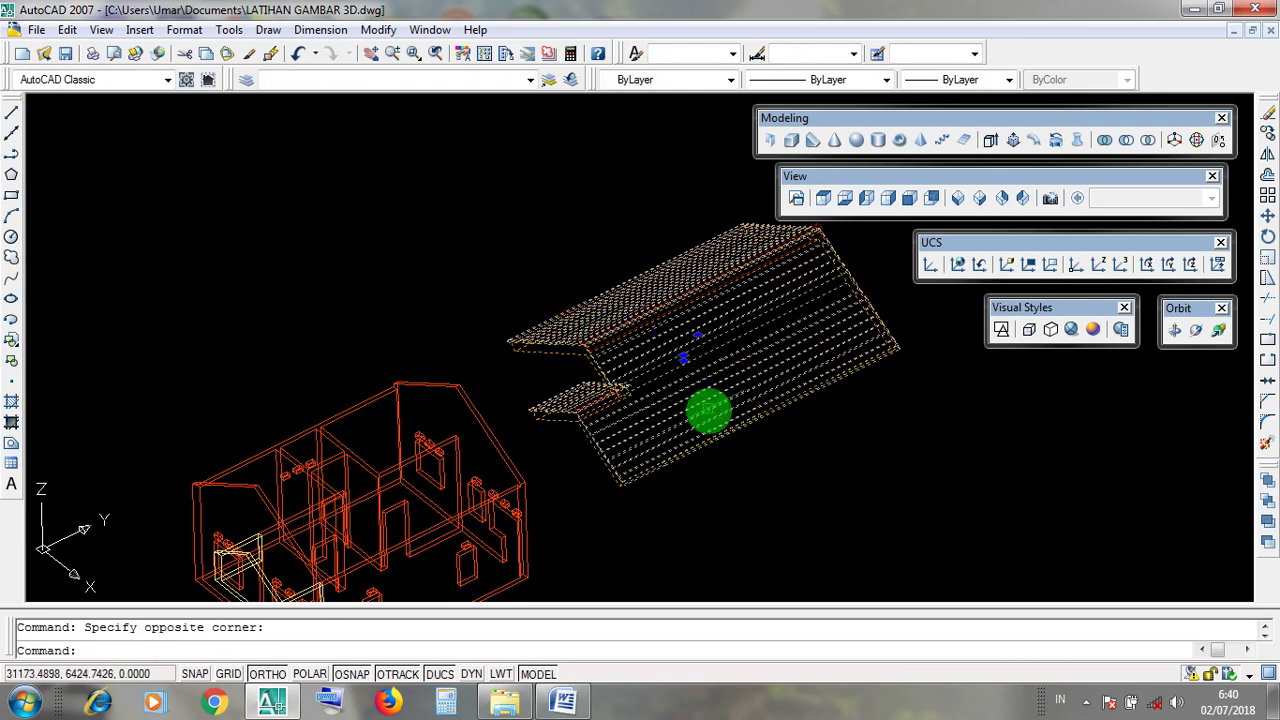
{"action": "left_click", "coordinate": [792, 446]}
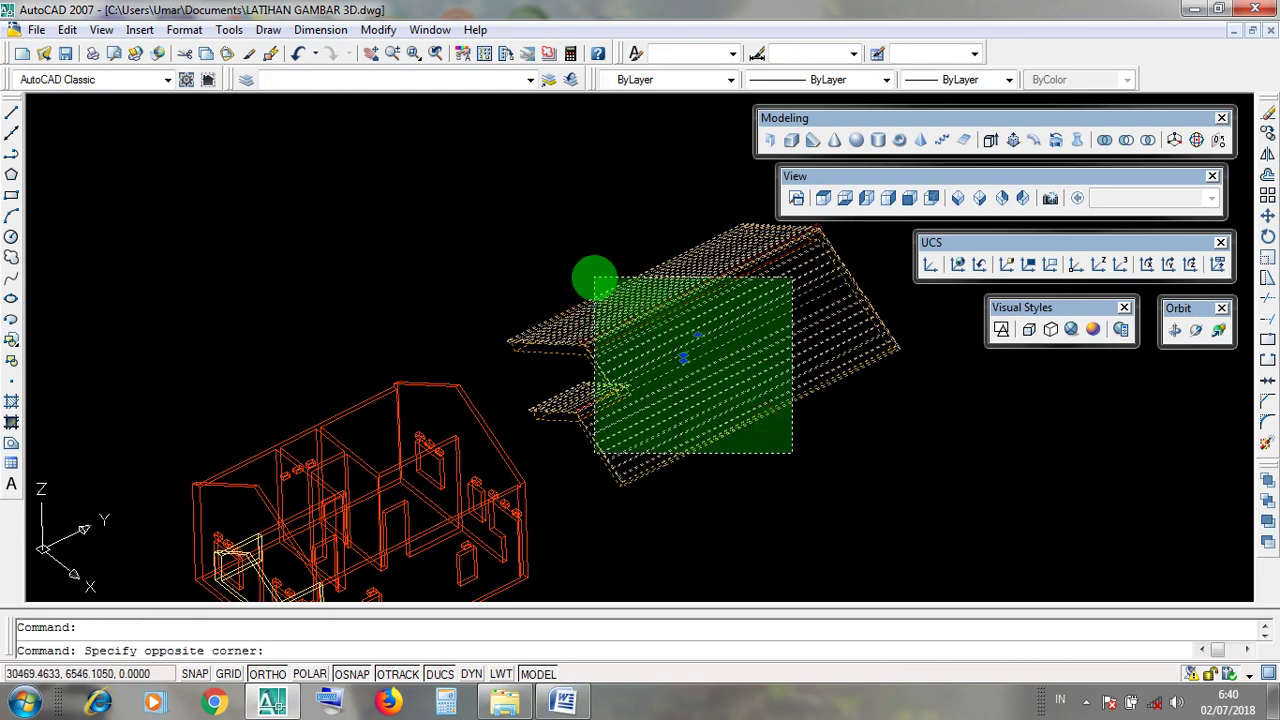
{"action": "left_click", "coordinate": [595, 280]}
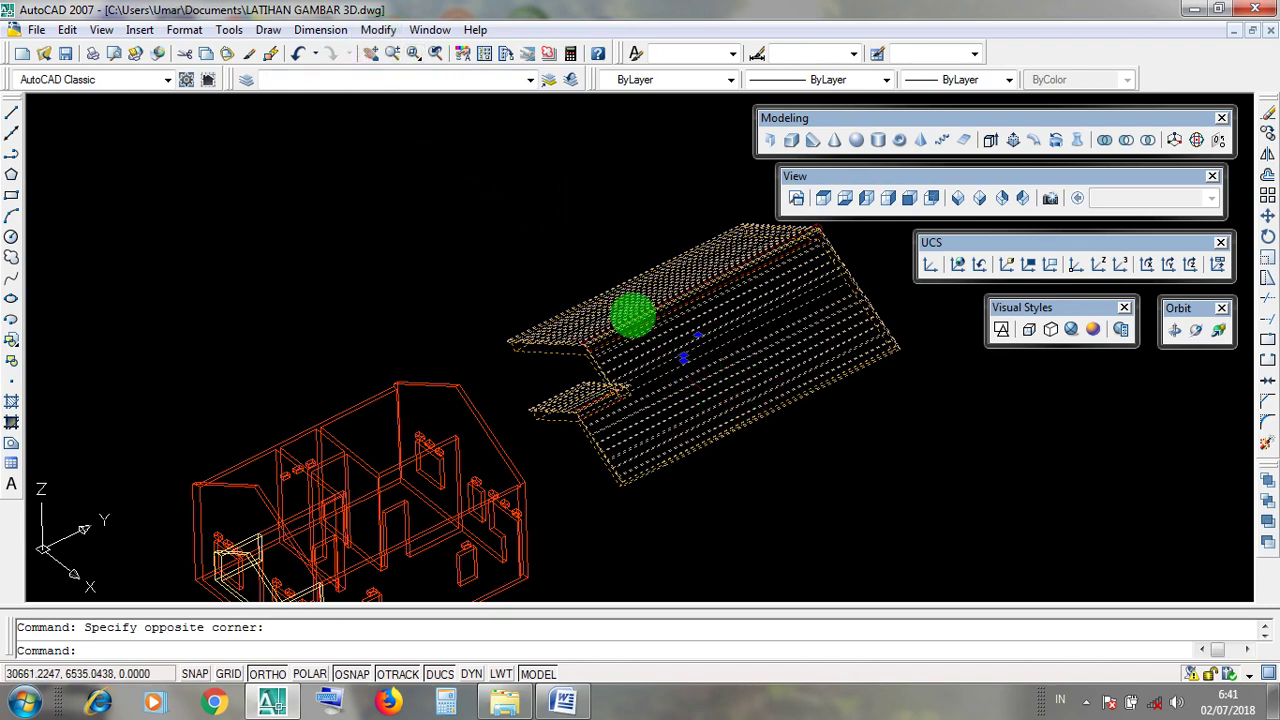
Step: Start Move on the selected roof with the fascia's lower peak endpoint at the main roof's front end as base point
{"action": "left_click", "coordinate": [381, 31]}
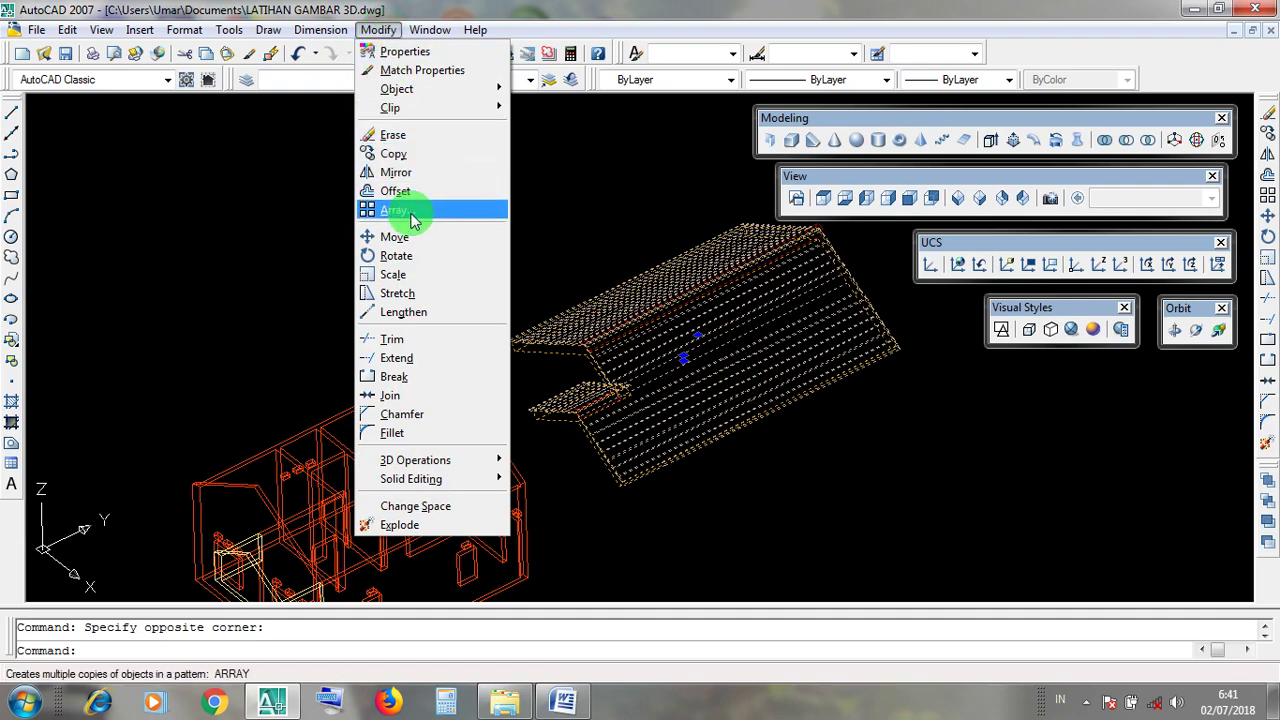
{"action": "left_click", "coordinate": [440, 241]}
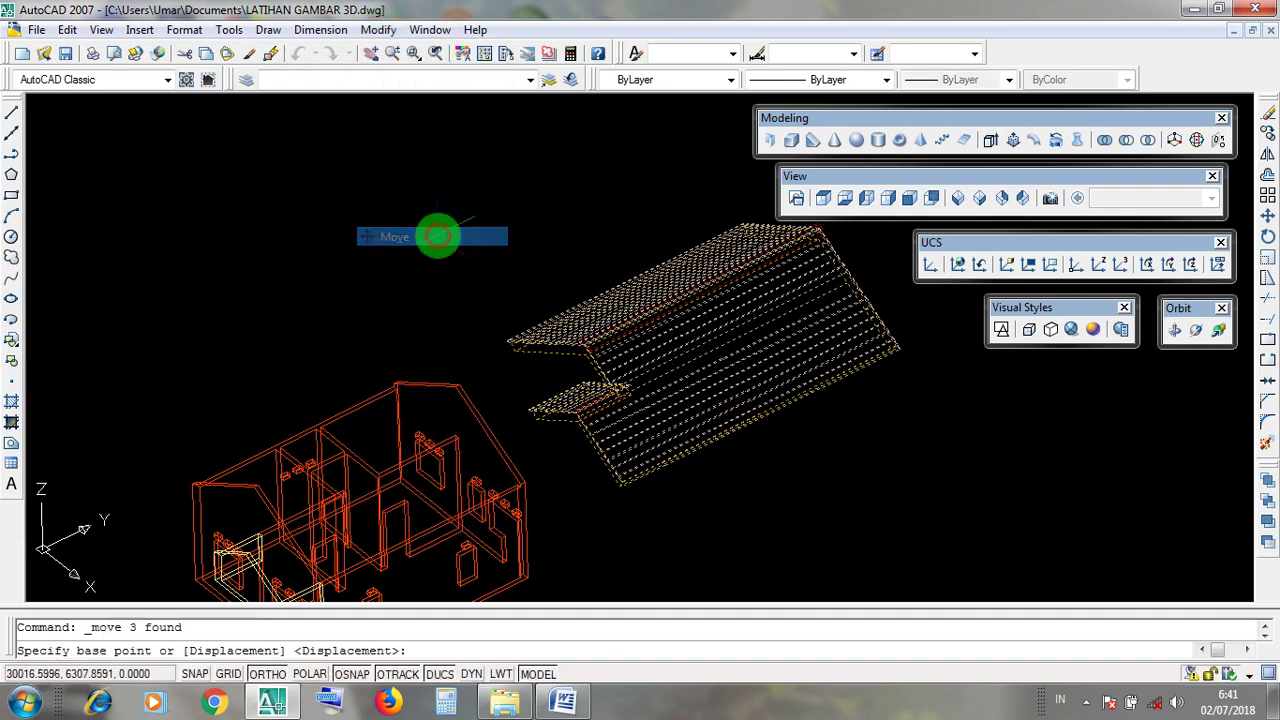
{"action": "scroll", "coordinate": [589, 363], "scroll_direction": "up", "scroll_amount": 4}
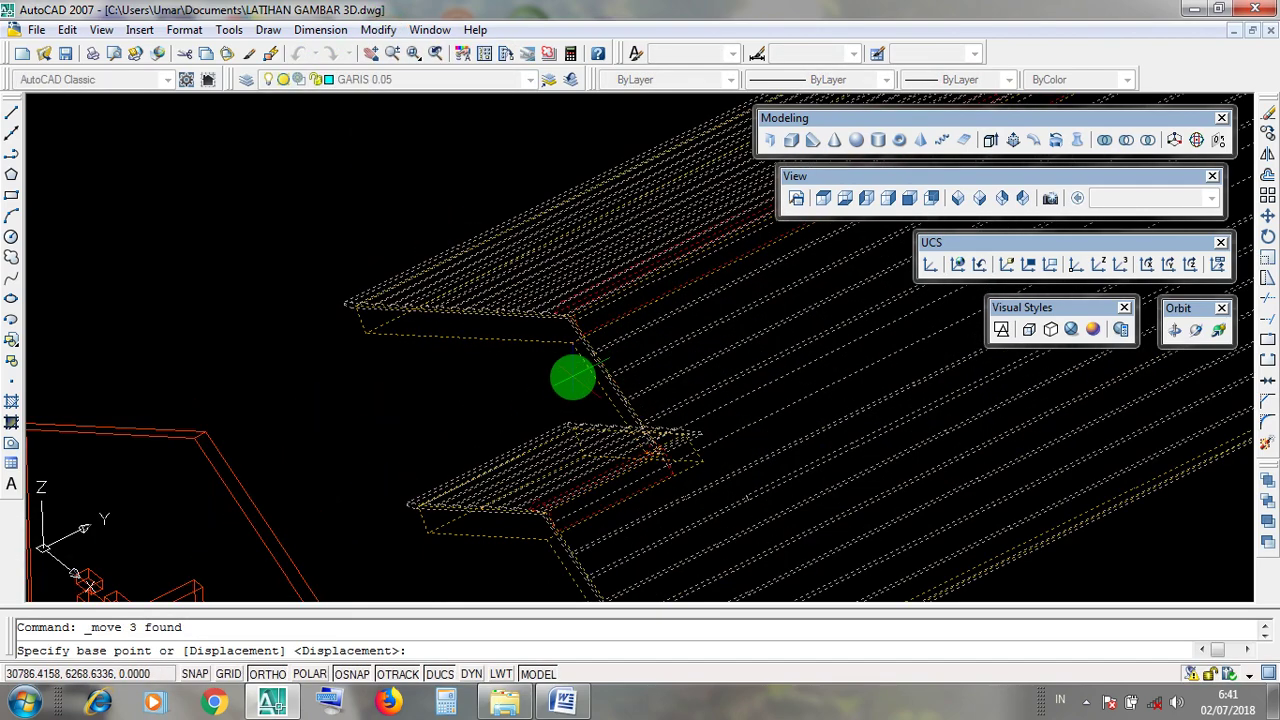
{"action": "scroll", "coordinate": [572, 377], "scroll_direction": "up", "scroll_amount": 2}
{"action": "scroll", "coordinate": [572, 377], "scroll_direction": "down", "scroll_amount": 3}
{"action": "scroll", "coordinate": [572, 377], "scroll_direction": "up", "scroll_amount": 2}
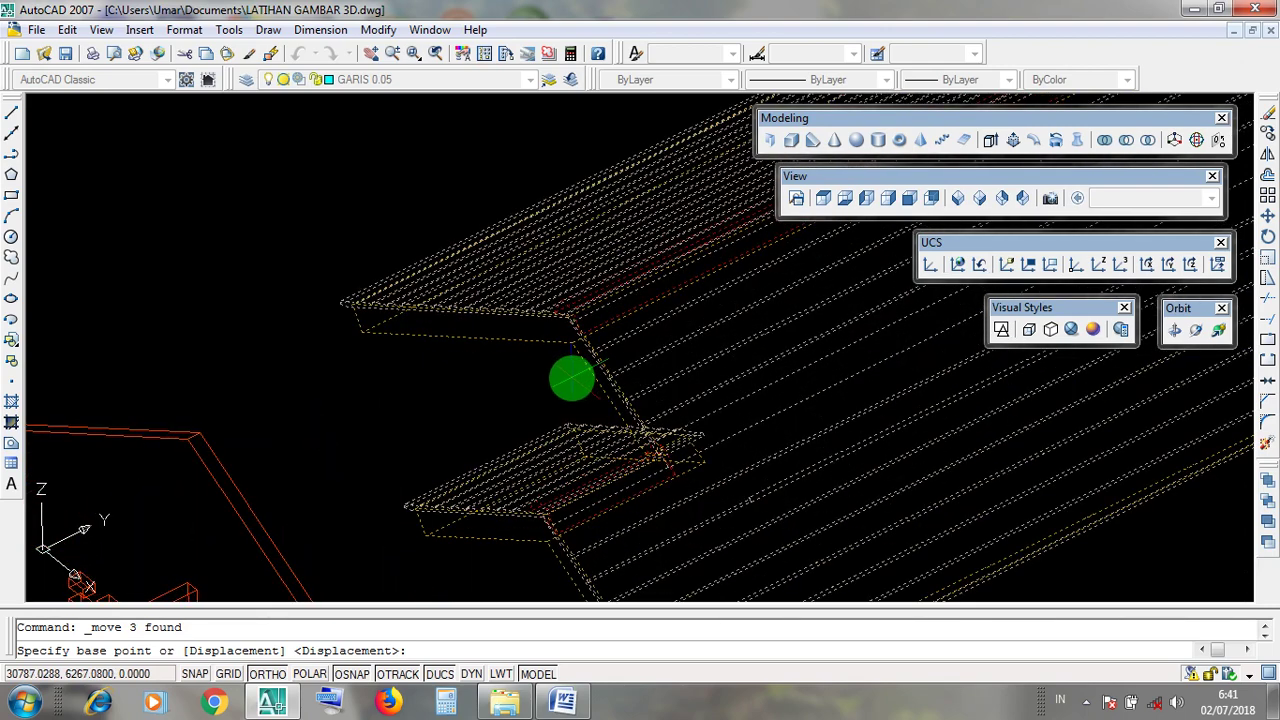
{"action": "scroll", "coordinate": [572, 377], "scroll_direction": "up", "scroll_amount": 3}
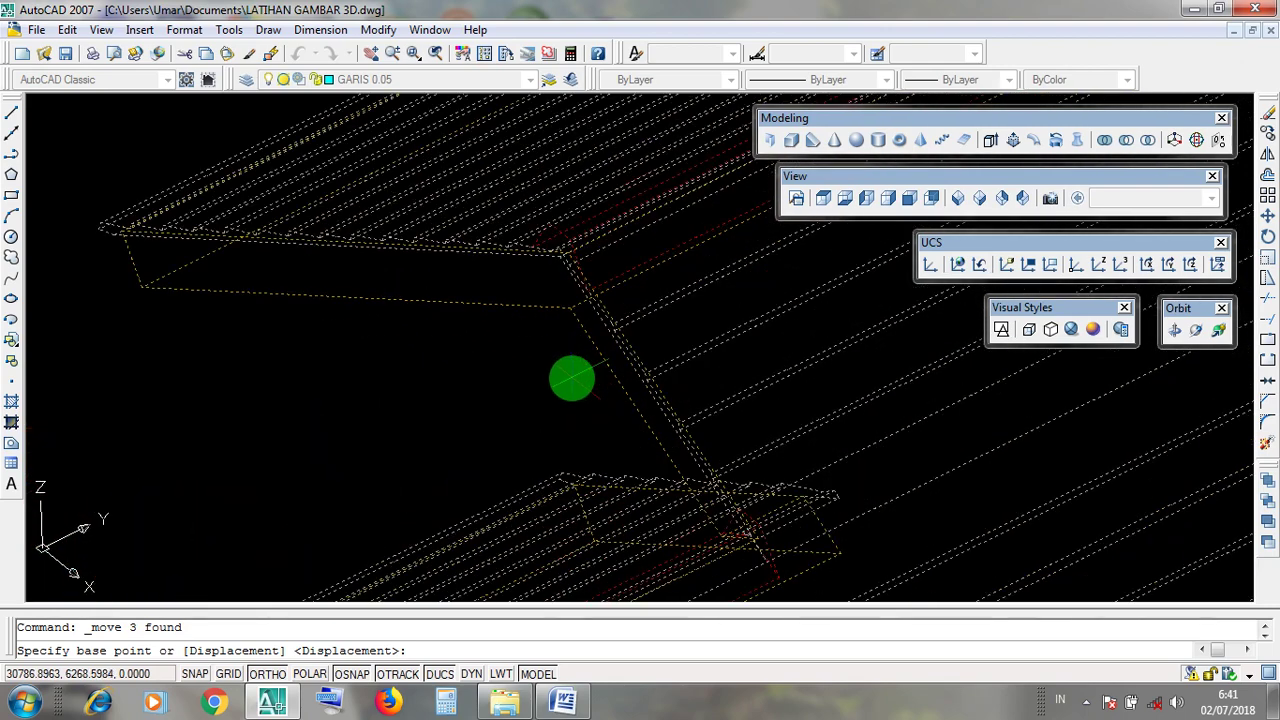
{"action": "scroll", "coordinate": [572, 378], "scroll_direction": "down", "scroll_amount": 2}
{"action": "scroll", "coordinate": [572, 355], "scroll_direction": "up", "scroll_amount": 4}
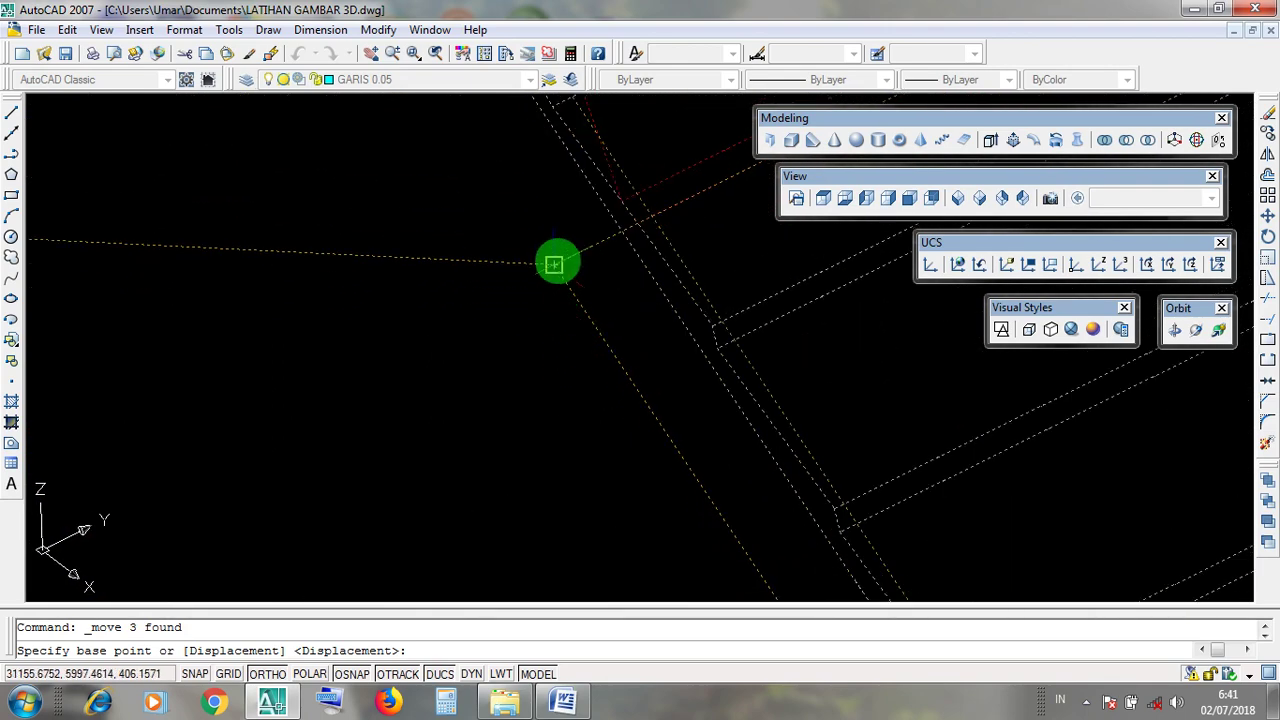
{"action": "scroll", "coordinate": [556, 263], "scroll_direction": "down", "scroll_amount": 3}
{"action": "scroll", "coordinate": [556, 262], "scroll_direction": "up", "scroll_amount": 3}
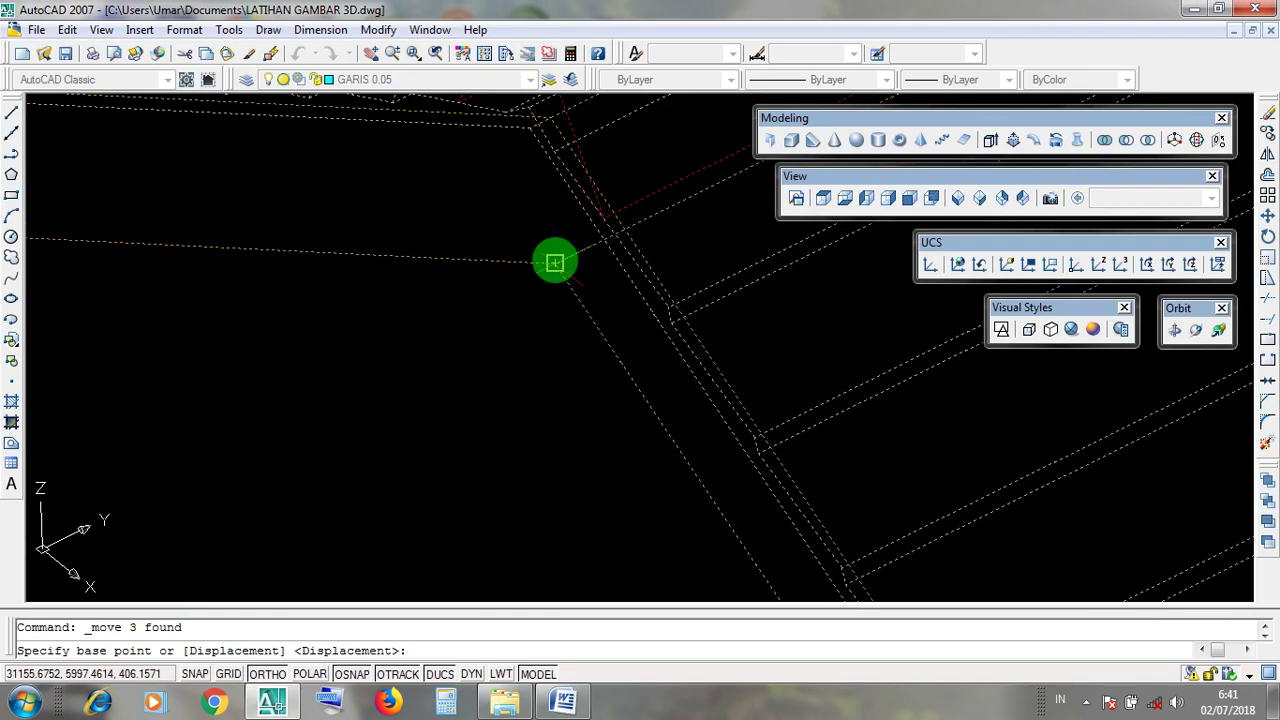
{"action": "left_click", "coordinate": [555, 263]}
Step: Complete the move by placing the roof's base point on the front outer endpoint of the main gable wall's apex
{"action": "scroll", "coordinate": [723, 326], "scroll_direction": "down", "scroll_amount": 3}
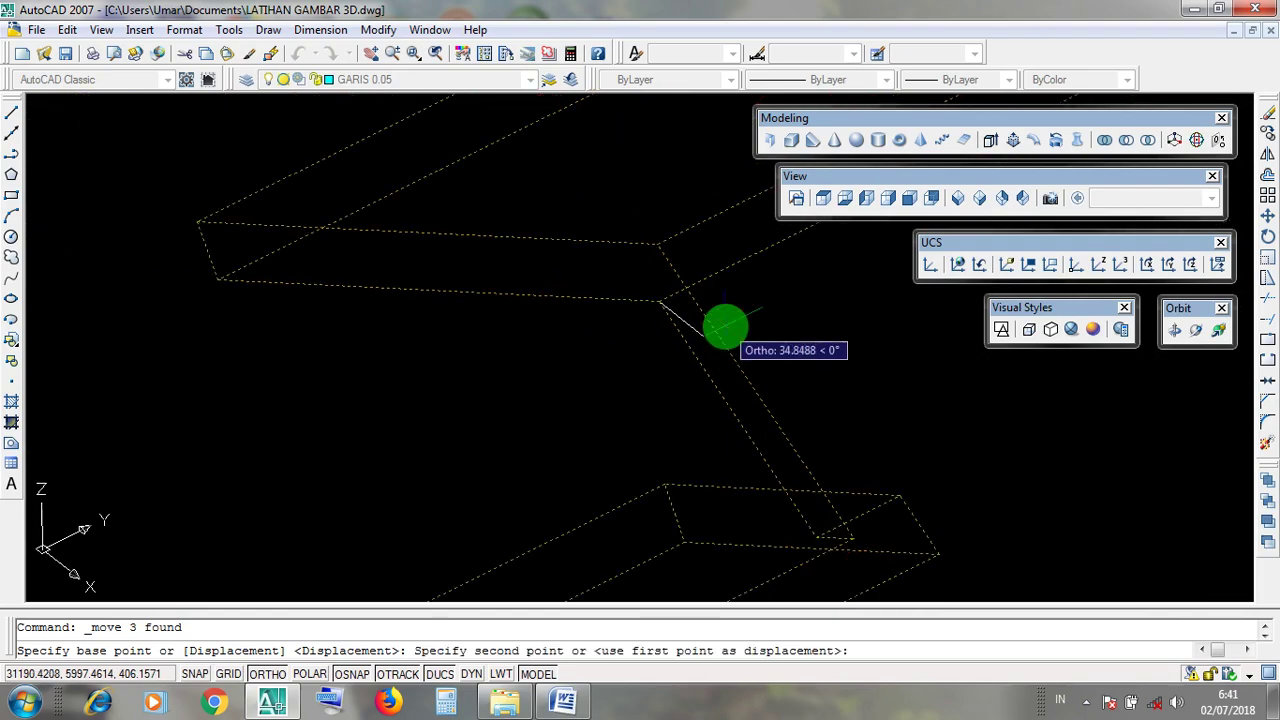
{"action": "scroll", "coordinate": [725, 327], "scroll_direction": "down", "scroll_amount": 3}
{"action": "scroll", "coordinate": [534, 380], "scroll_direction": "up", "scroll_amount": 6}
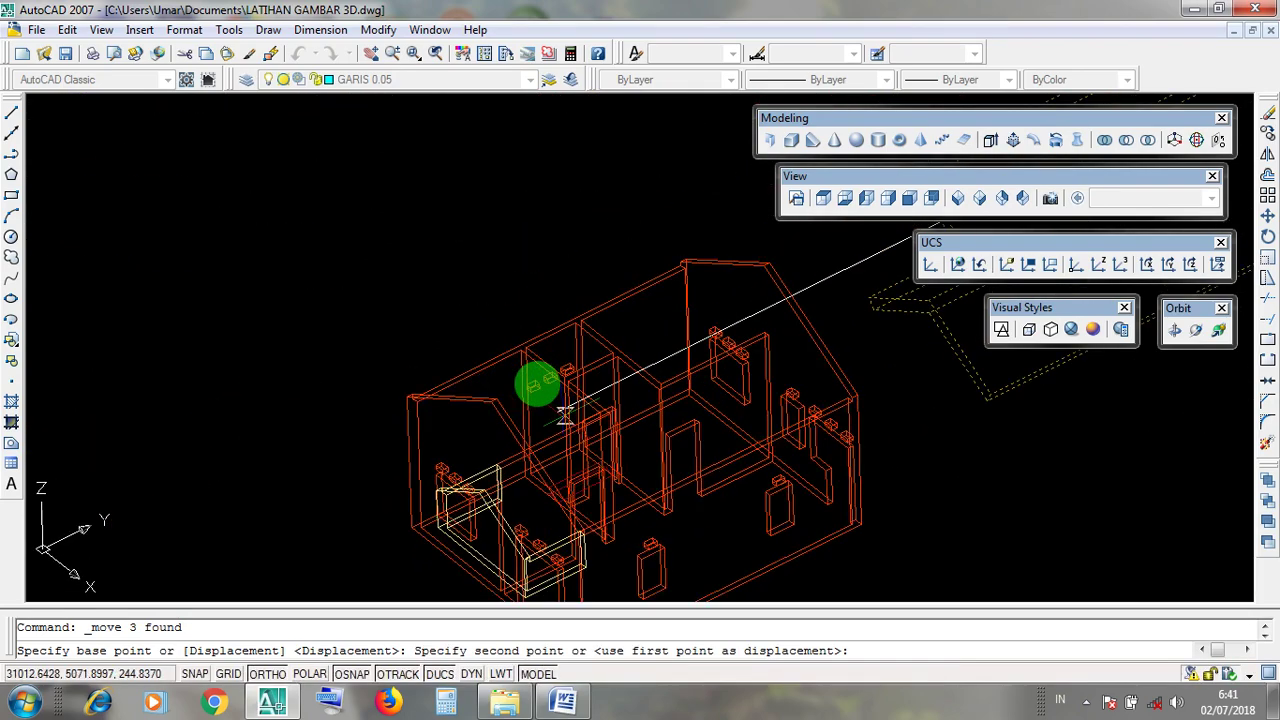
{"action": "scroll", "coordinate": [551, 386], "scroll_direction": "down", "scroll_amount": 4}
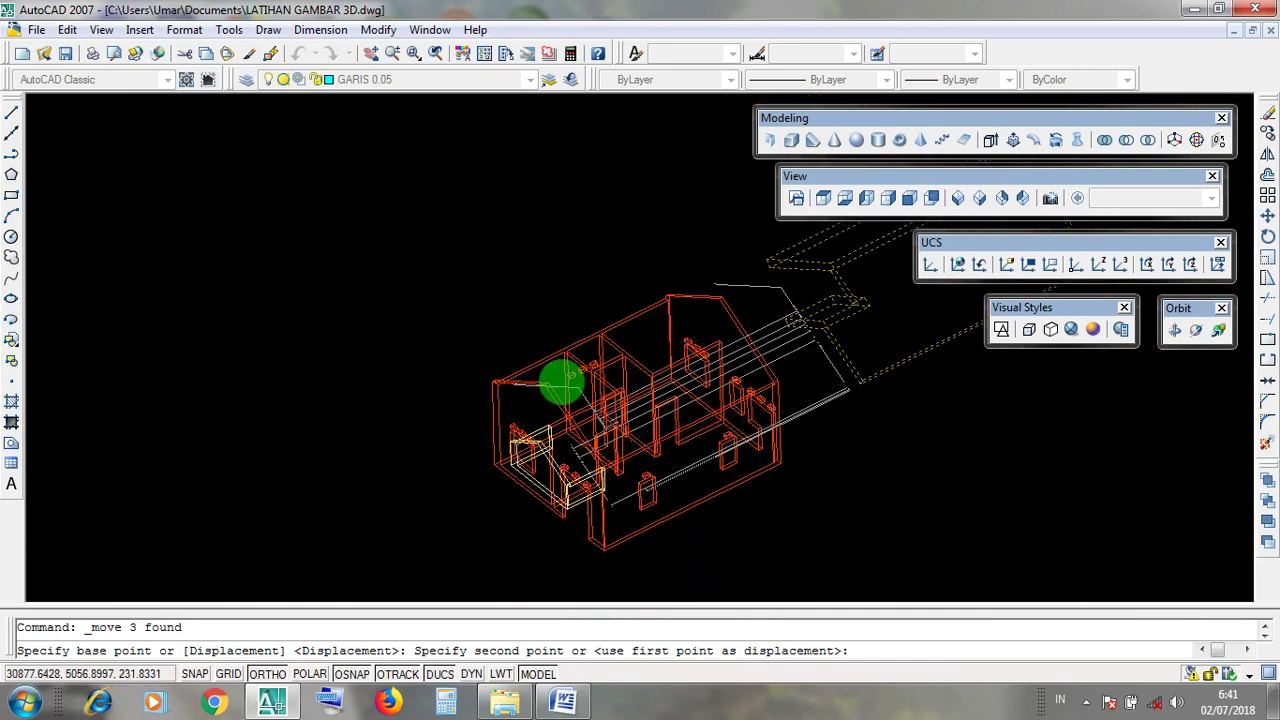
{"action": "scroll", "coordinate": [557, 371], "scroll_direction": "up", "scroll_amount": 3}
{"action": "scroll", "coordinate": [530, 392], "scroll_direction": "up", "scroll_amount": 5}
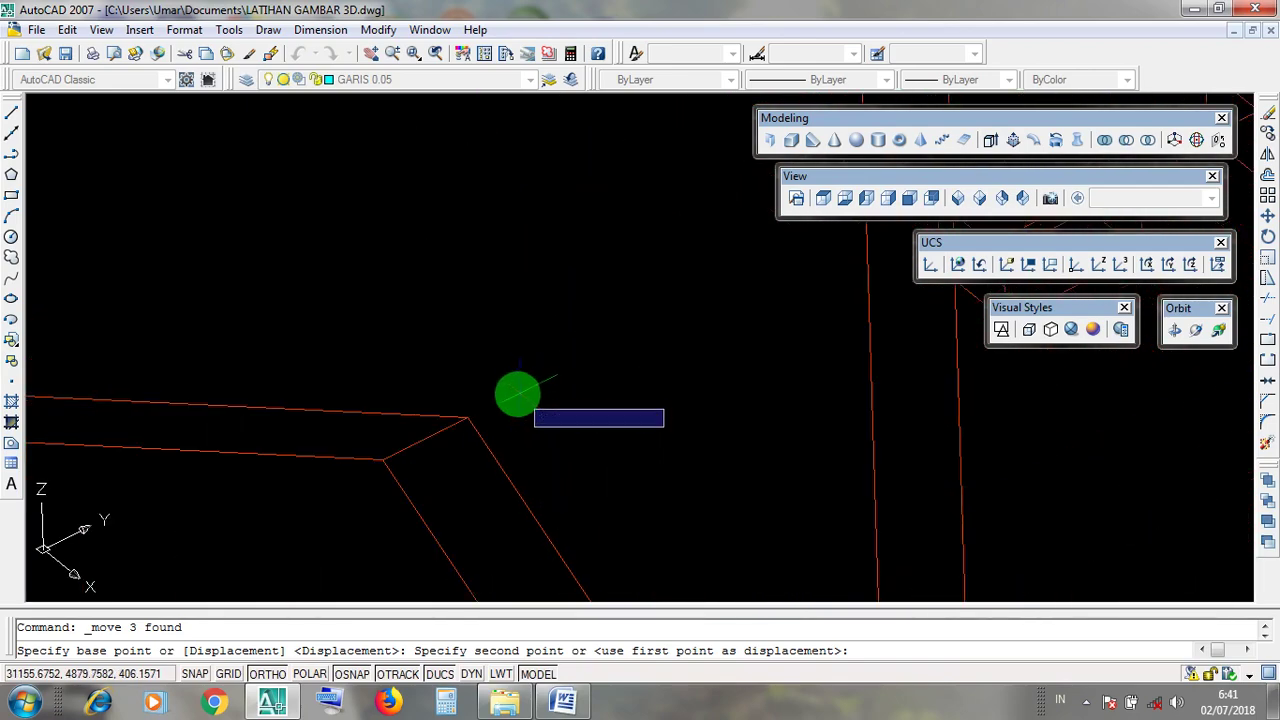
{"action": "middle_click_drag", "start_coordinate": [514, 394], "coordinate": [661, 353]}
{"action": "scroll", "coordinate": [625, 369], "scroll_direction": "down", "scroll_amount": 4}
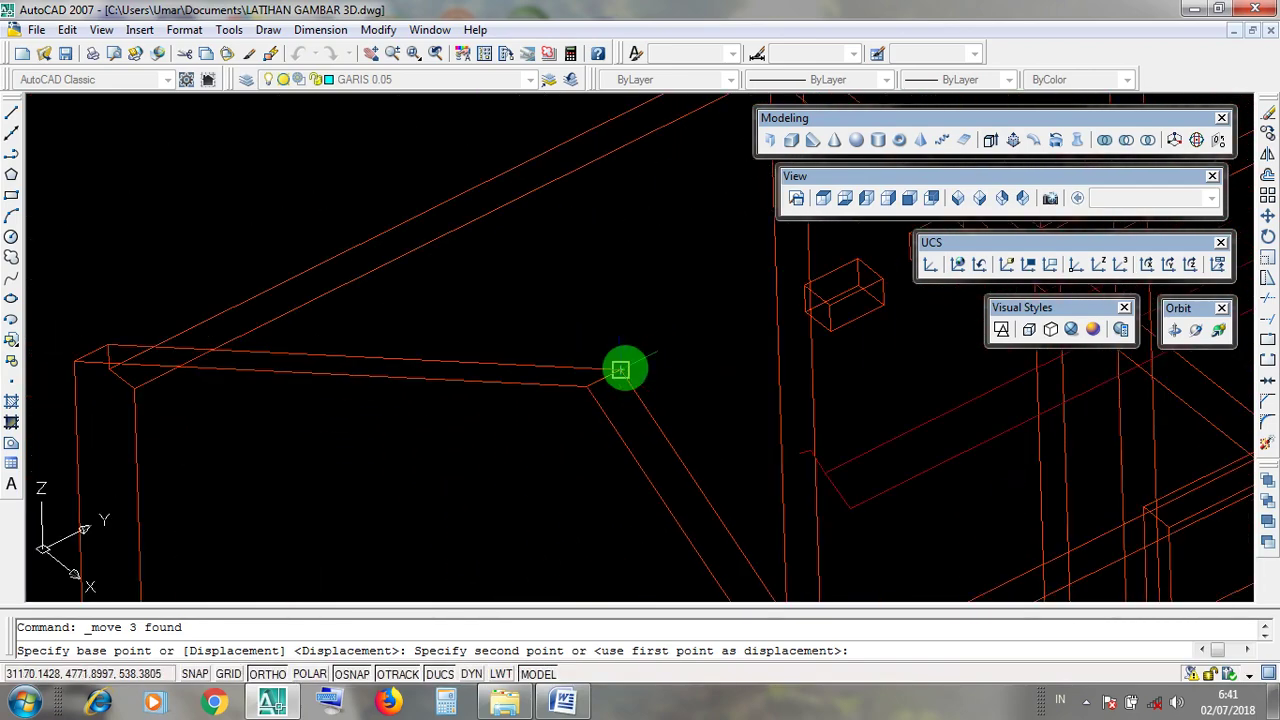
{"action": "scroll", "coordinate": [625, 369], "scroll_direction": "up", "scroll_amount": 5}
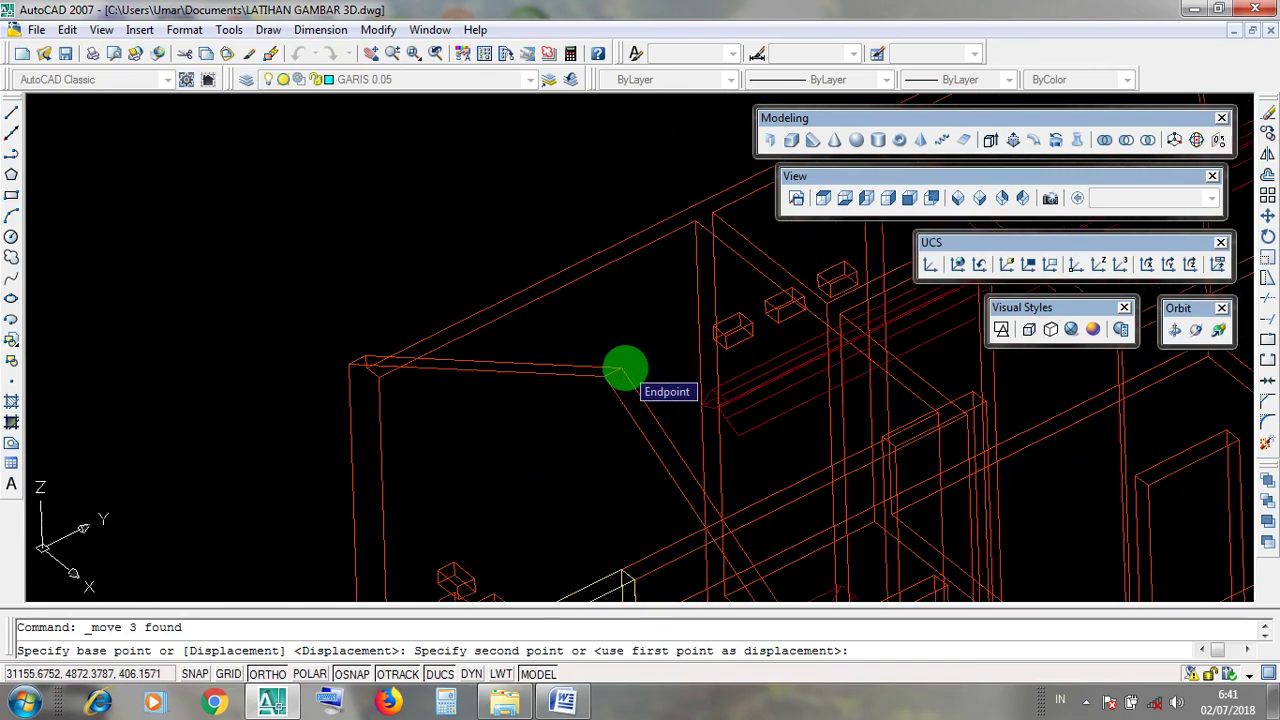
{"action": "scroll", "coordinate": [600, 386], "scroll_direction": "up", "scroll_amount": 2}
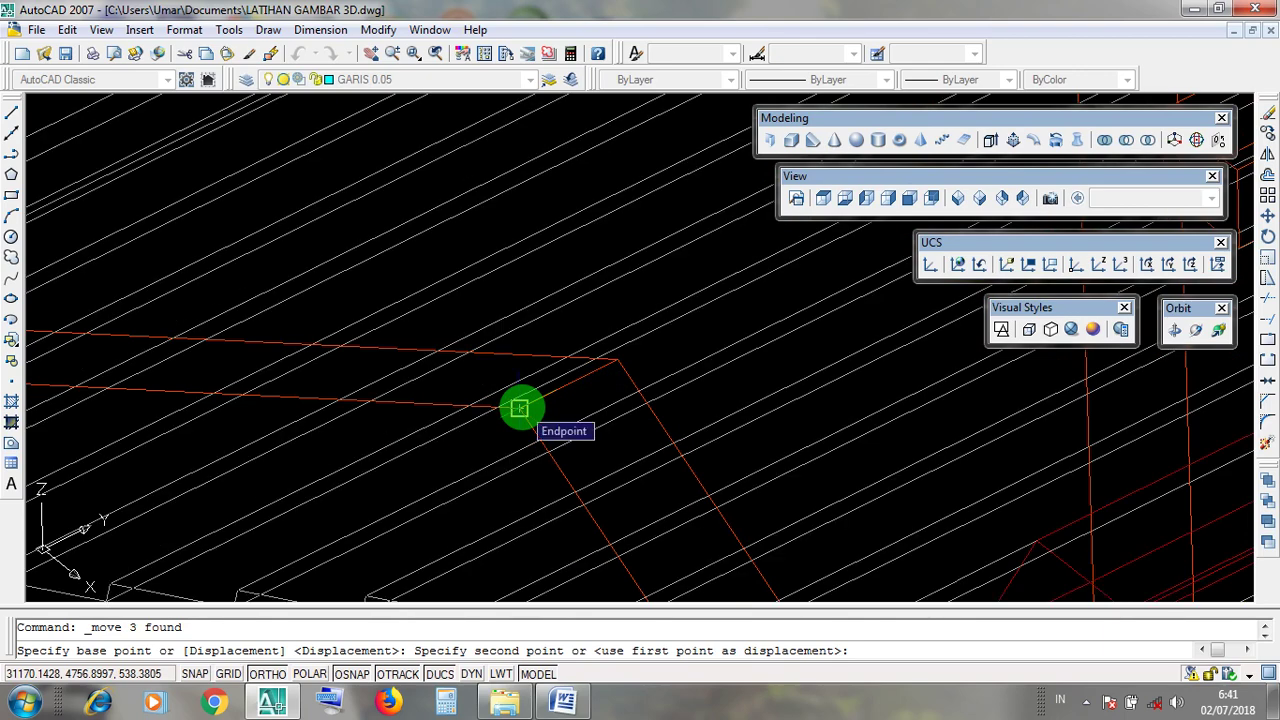
{"action": "left_click", "coordinate": [520, 408]}
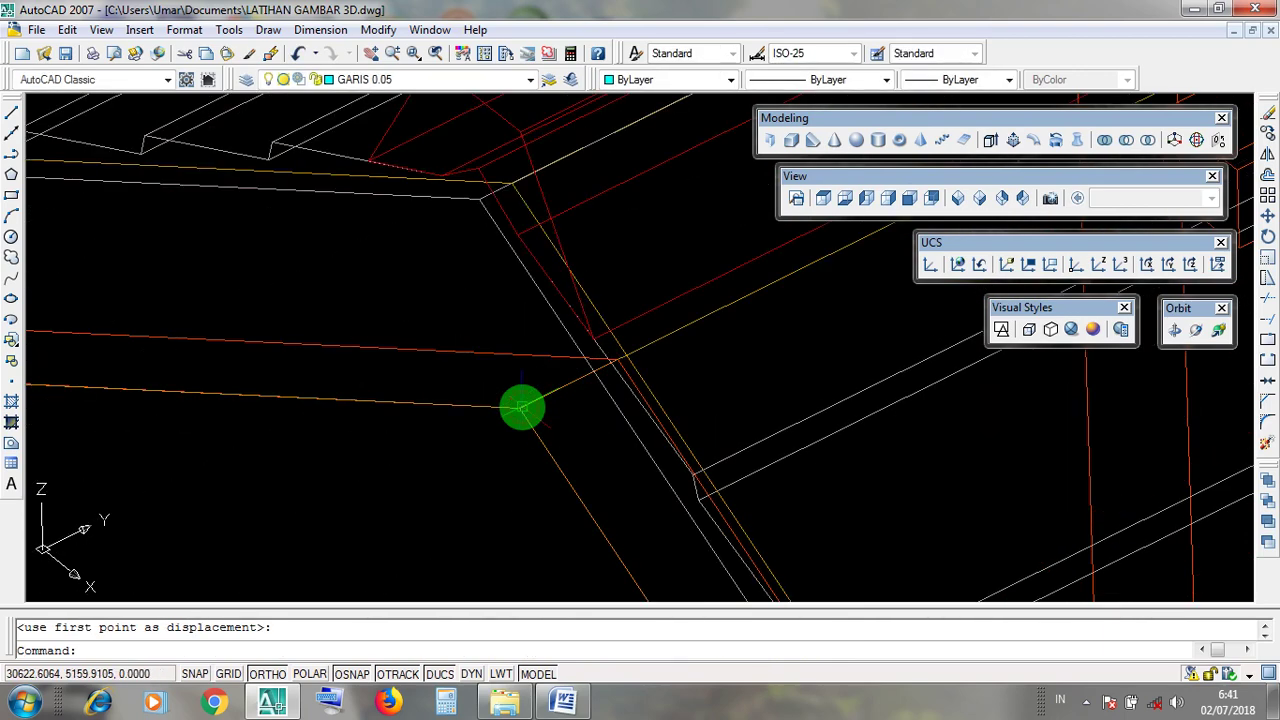
Step: Show the whole house with its placed roof in the Realistic visual style
{"action": "scroll", "coordinate": [520, 408], "scroll_direction": "down", "scroll_amount": 5}
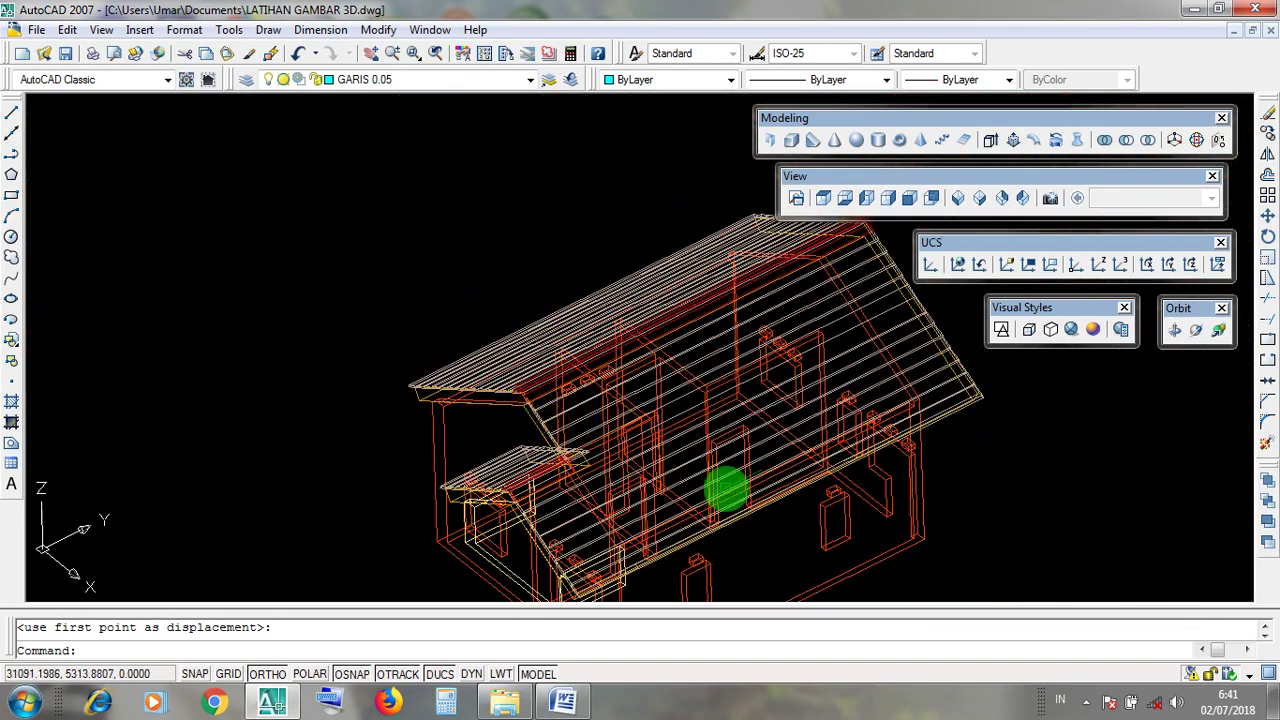
{"action": "middle_click_drag", "start_coordinate": [726, 486], "coordinate": [630, 421]}
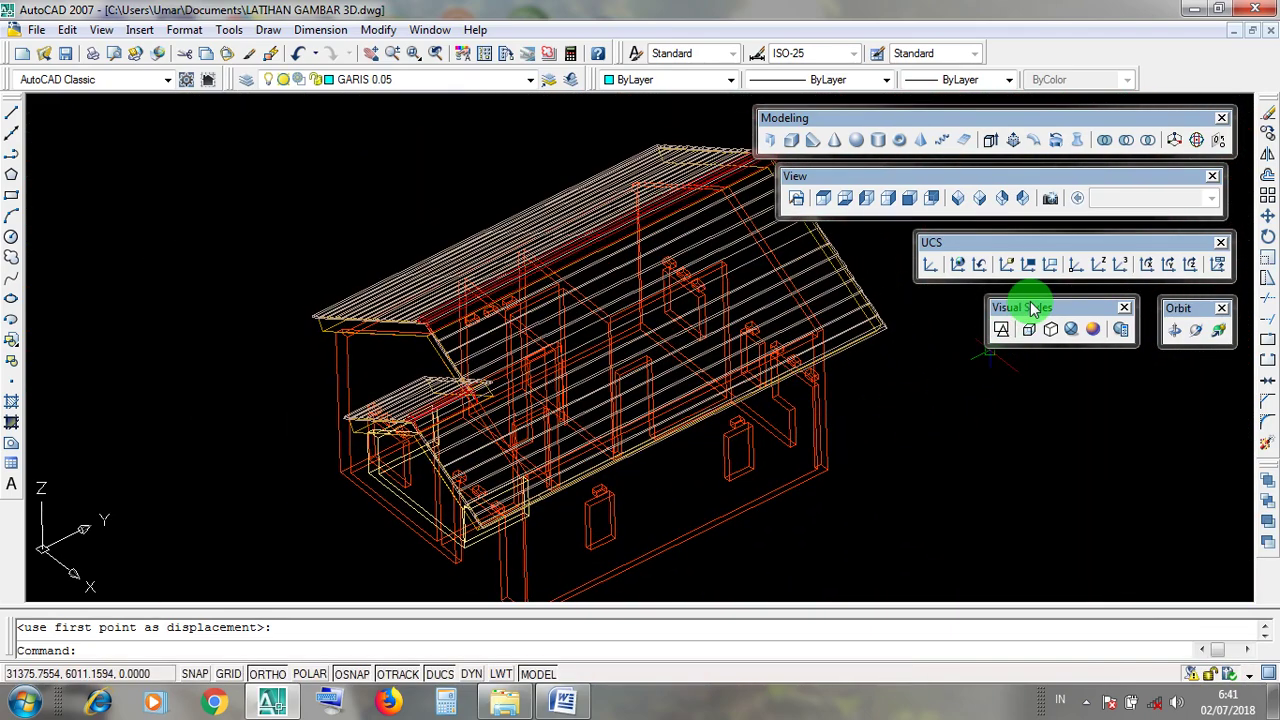
{"action": "left_click", "coordinate": [1071, 329]}
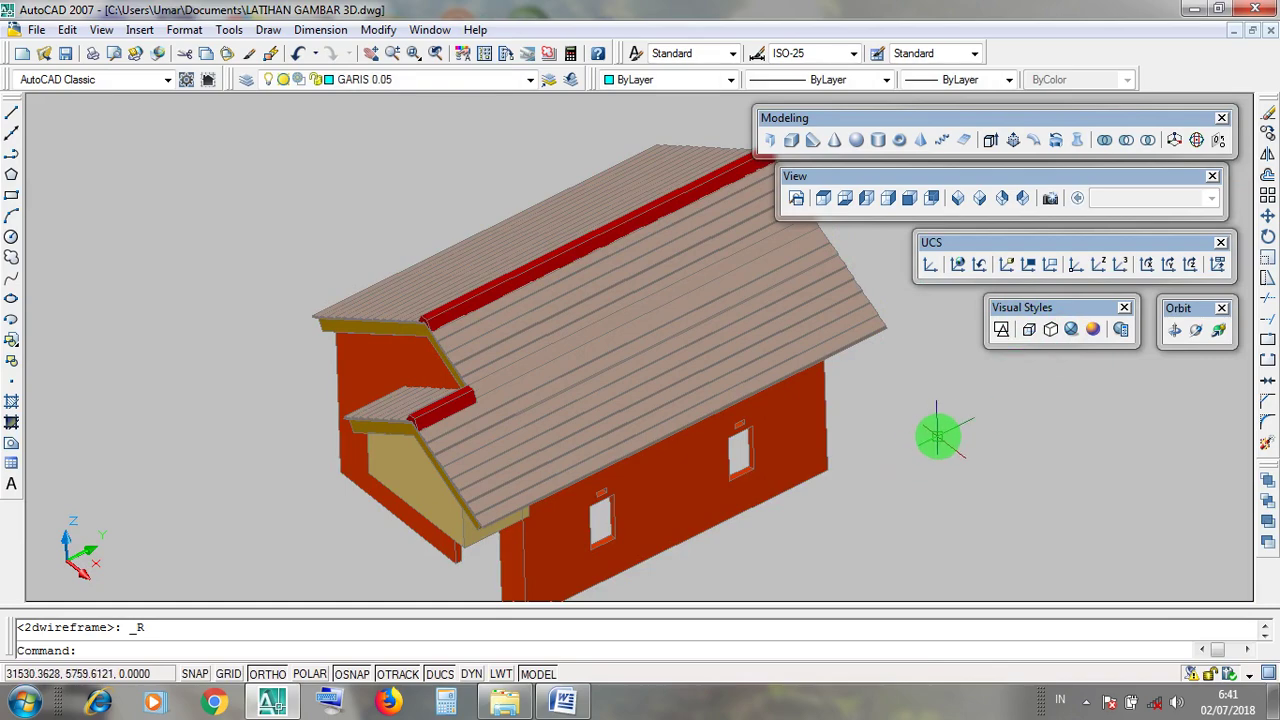
Step: Return to the 2D Wireframe visual style and examine how the main and porch roofs sit on the walls
{"action": "left_click", "coordinate": [1001, 330]}
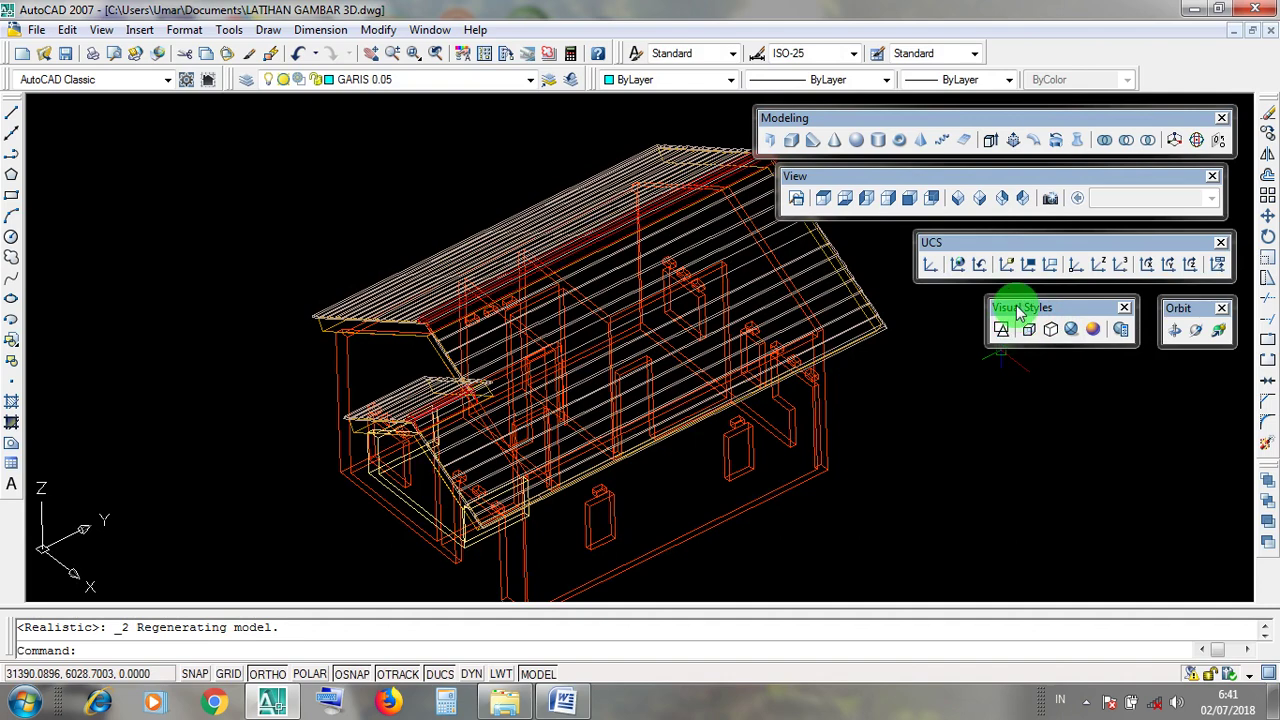
{"action": "left_click", "coordinate": [1001, 330]}
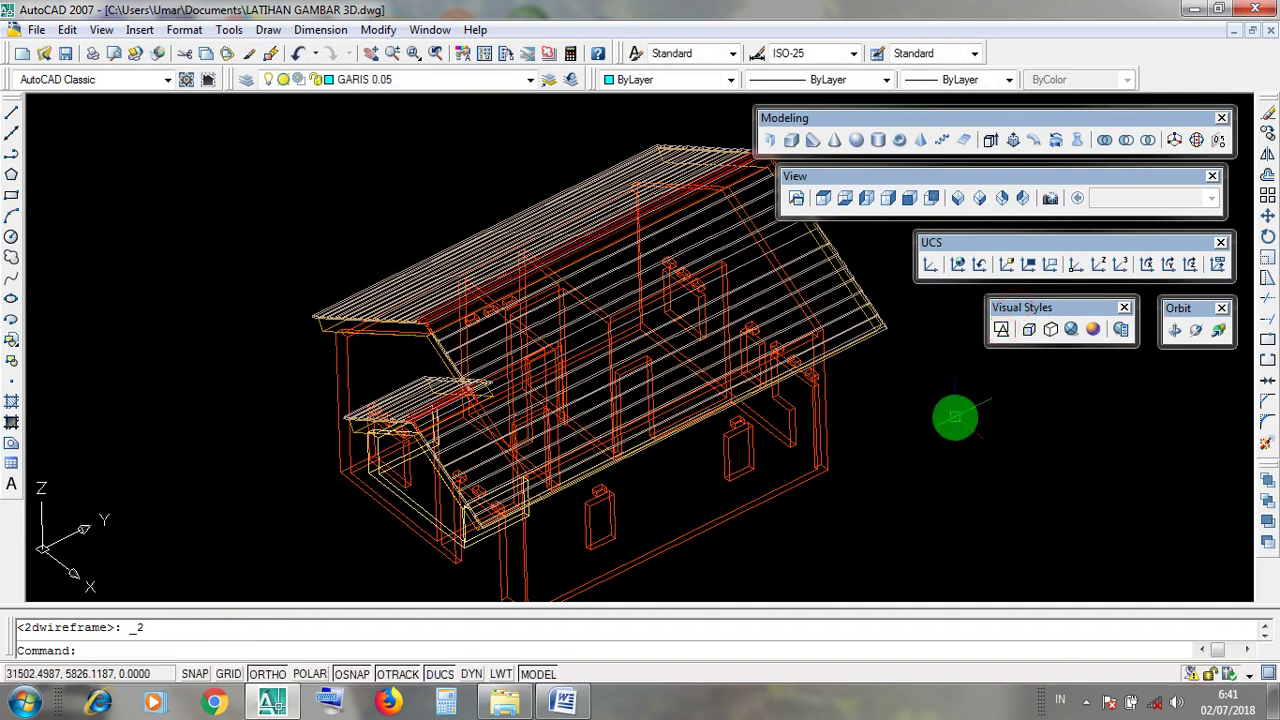
{"action": "scroll", "coordinate": [955, 417], "scroll_direction": "down", "scroll_amount": 4}
{"action": "middle_click_drag", "start_coordinate": [962, 423], "coordinate": [925, 438]}
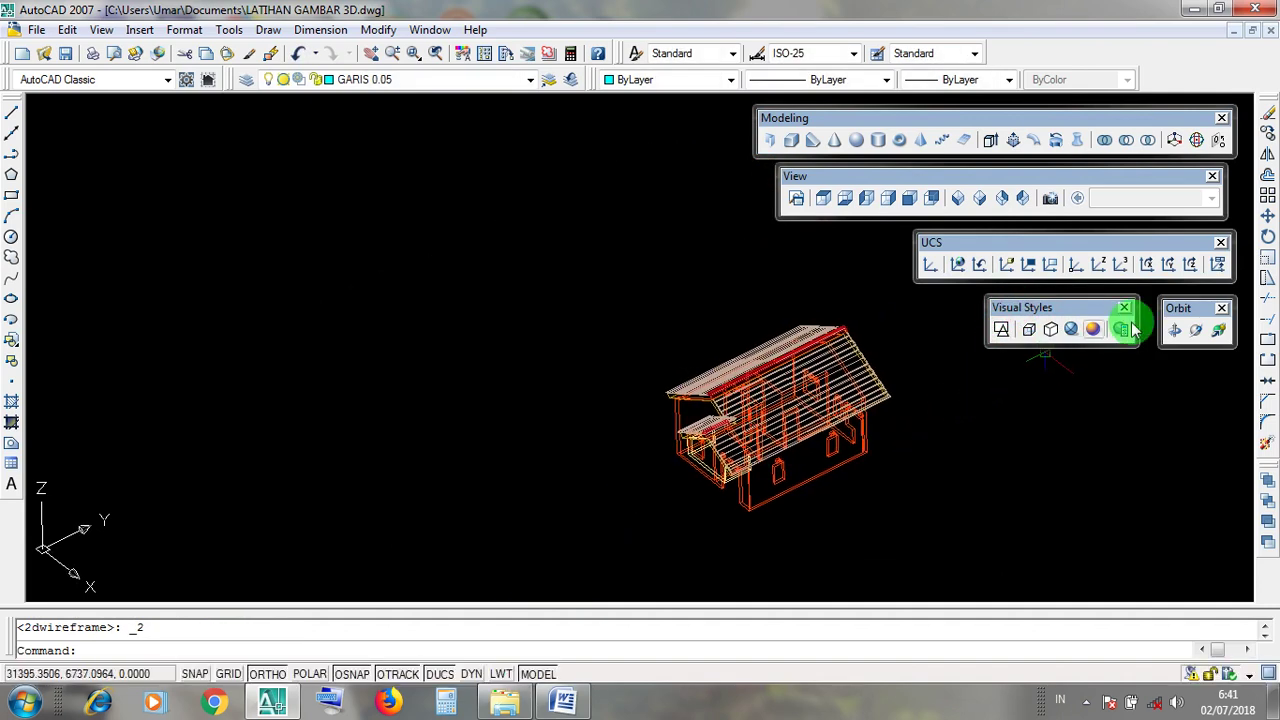
{"action": "scroll", "coordinate": [929, 366], "scroll_direction": "up", "scroll_amount": 3}
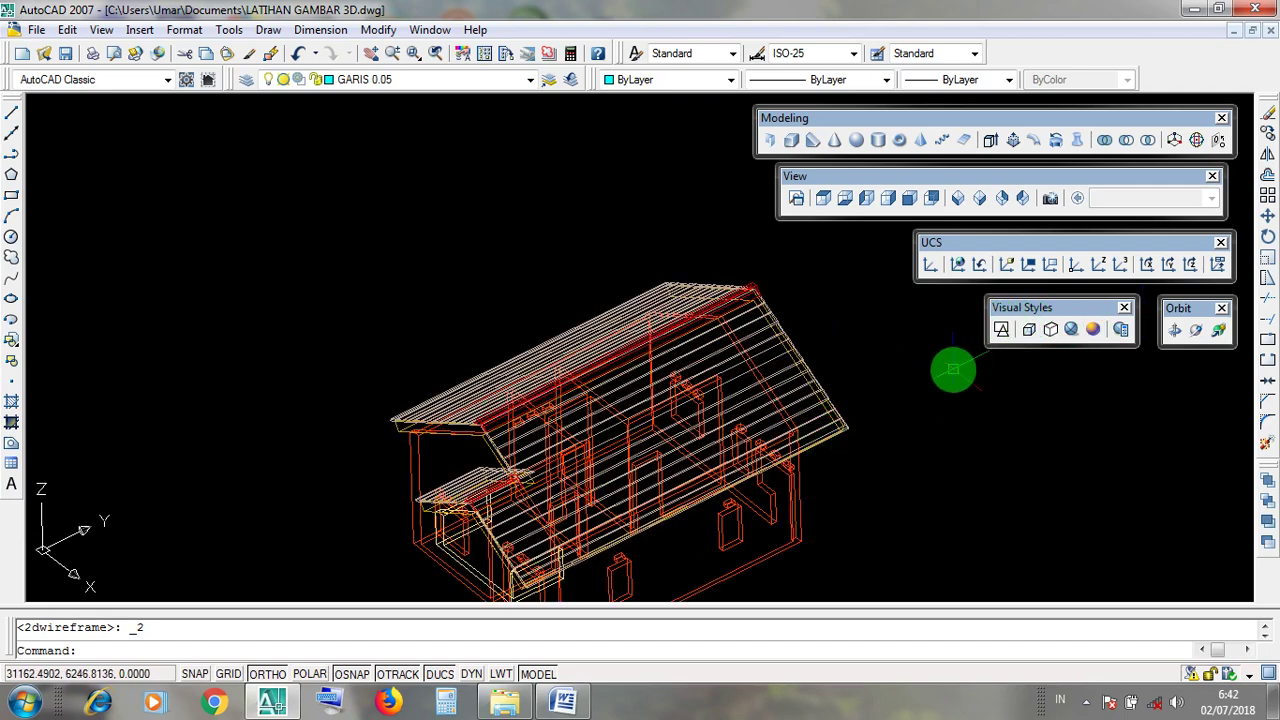
{"action": "middle_click_drag", "start_coordinate": [951, 367], "coordinate": [920, 354]}
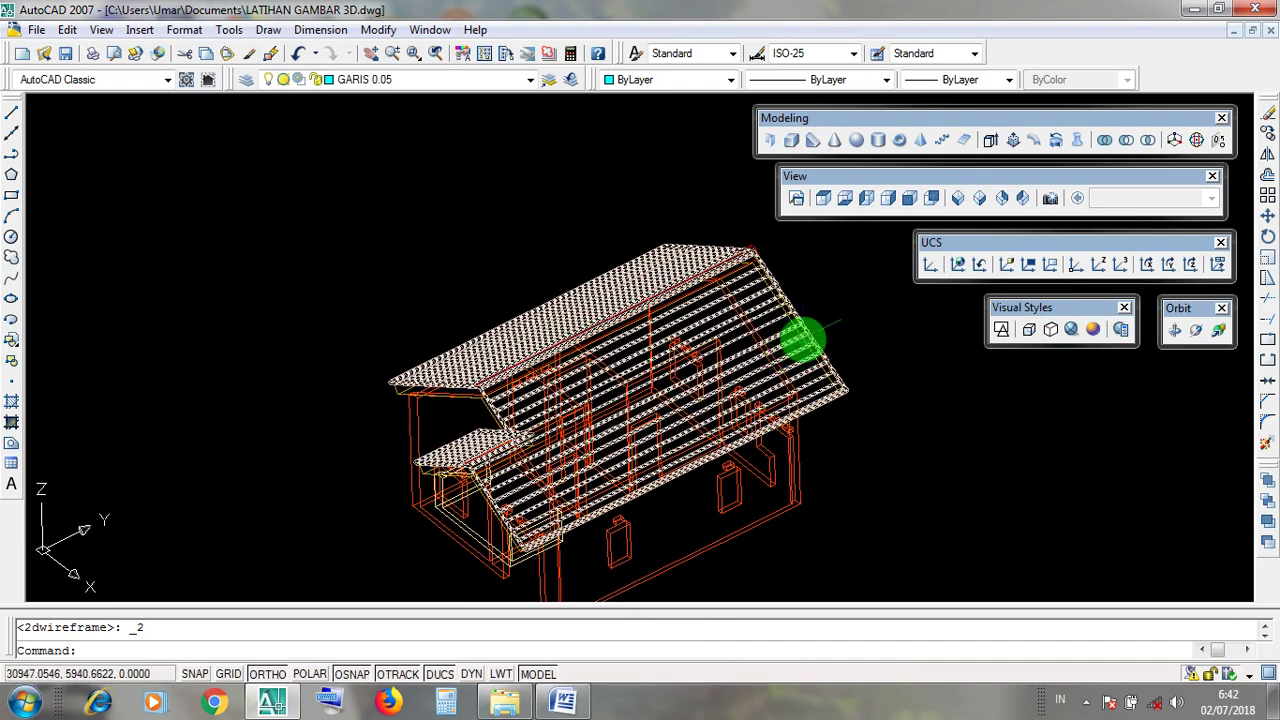
{"action": "scroll", "coordinate": [452, 414], "scroll_direction": "up", "scroll_amount": 3}
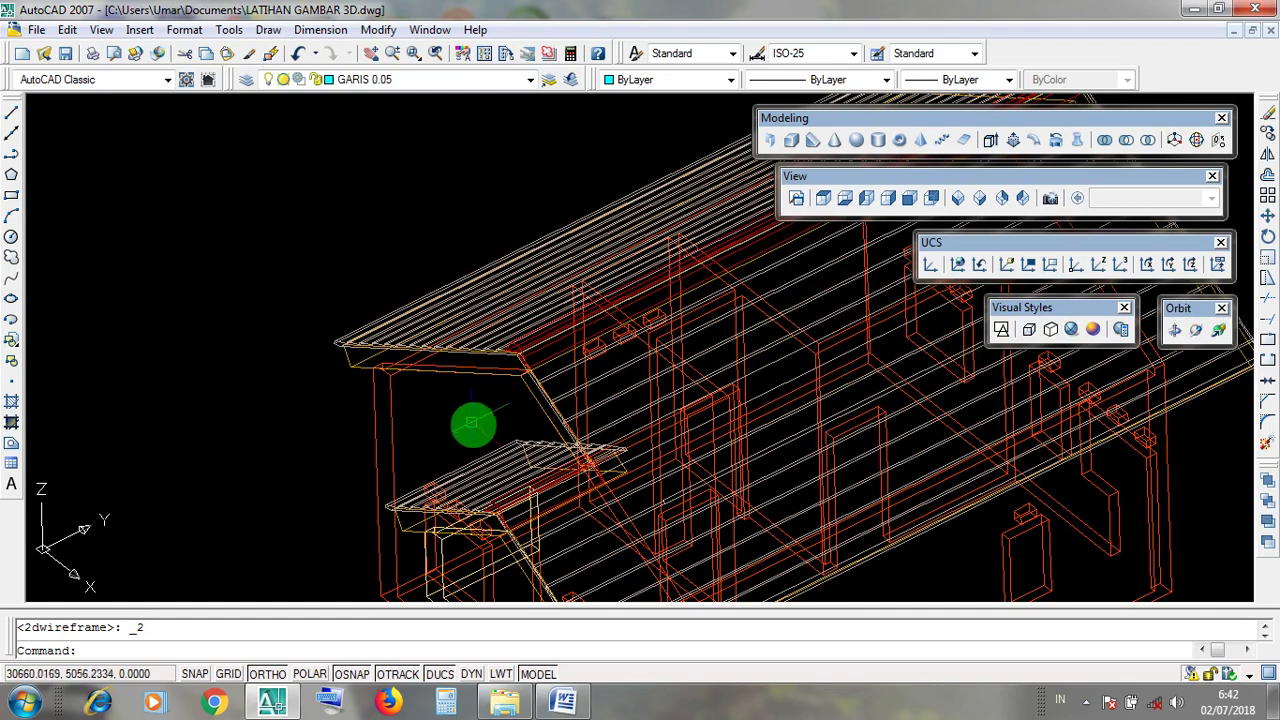
{"action": "scroll", "coordinate": [474, 423], "scroll_direction": "down", "scroll_amount": 2}
{"action": "scroll", "coordinate": [520, 425], "scroll_direction": "up", "scroll_amount": 1}
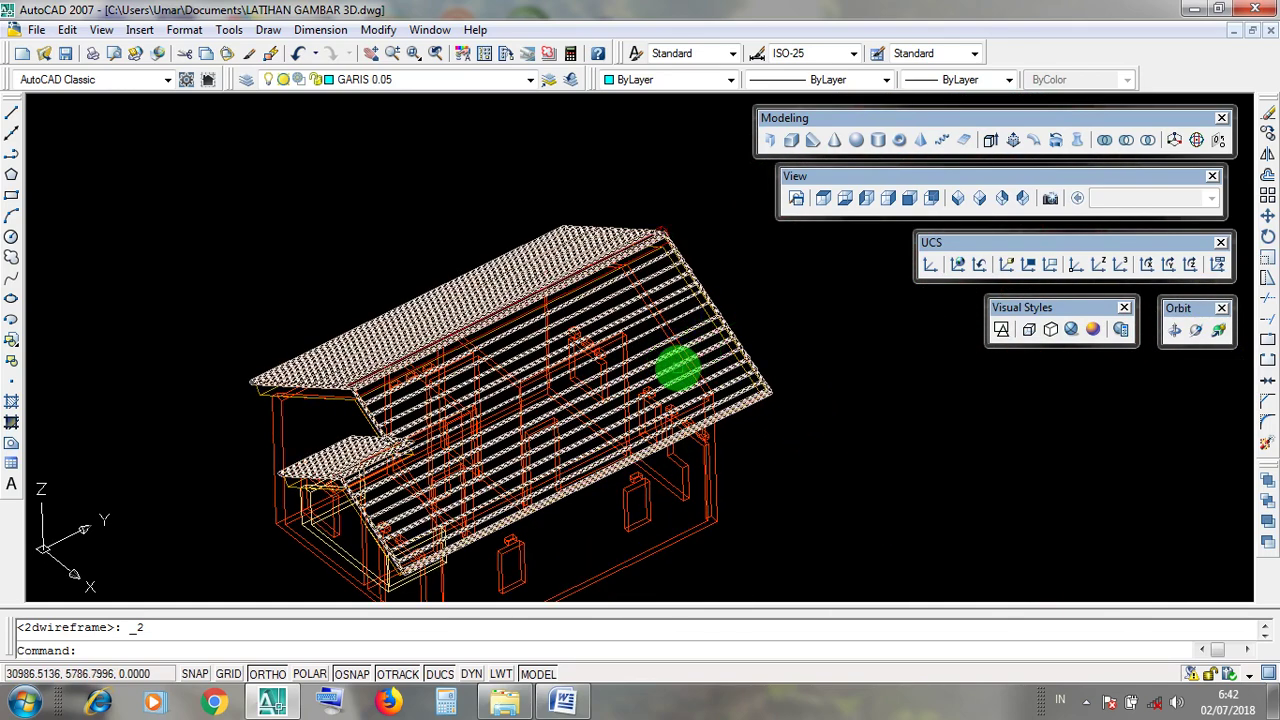
Step: Set the visual style to Realistic and use Free Orbit to examine the two front gable peaks against the fascia
{"action": "left_click", "coordinate": [1071, 330]}
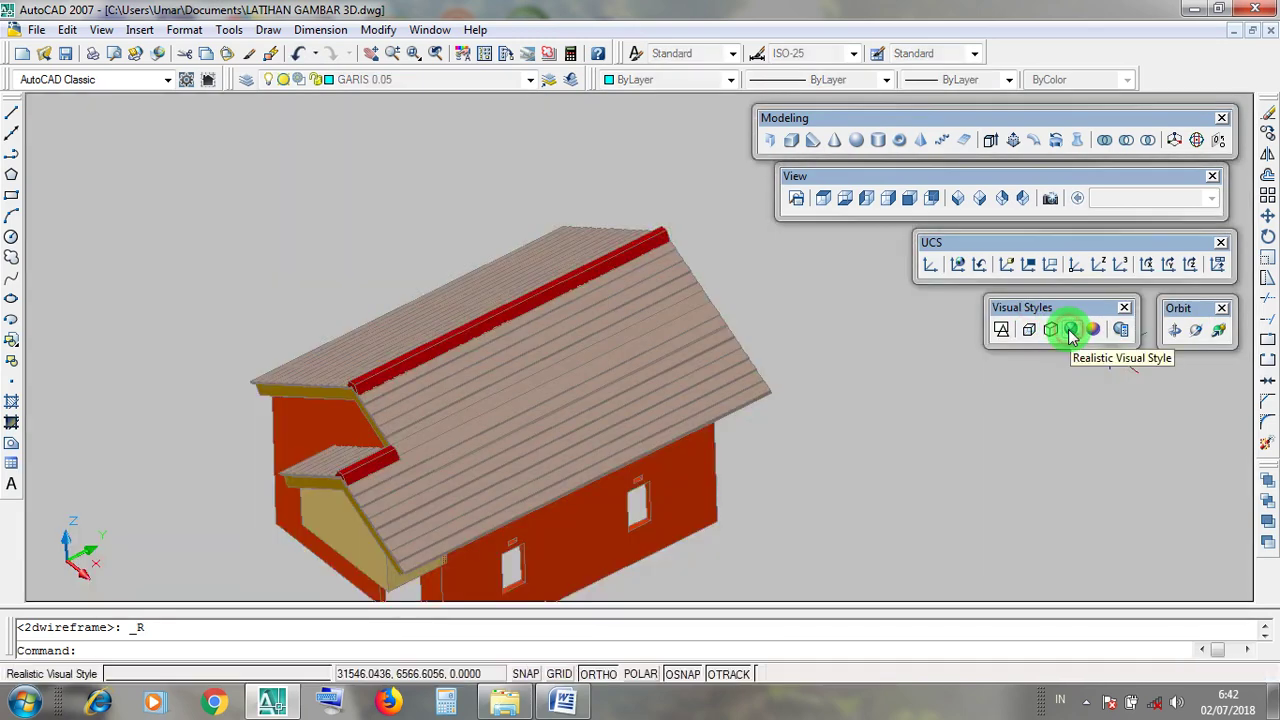
{"action": "middle_click_drag", "start_coordinate": [930, 454], "coordinate": [947, 474]}
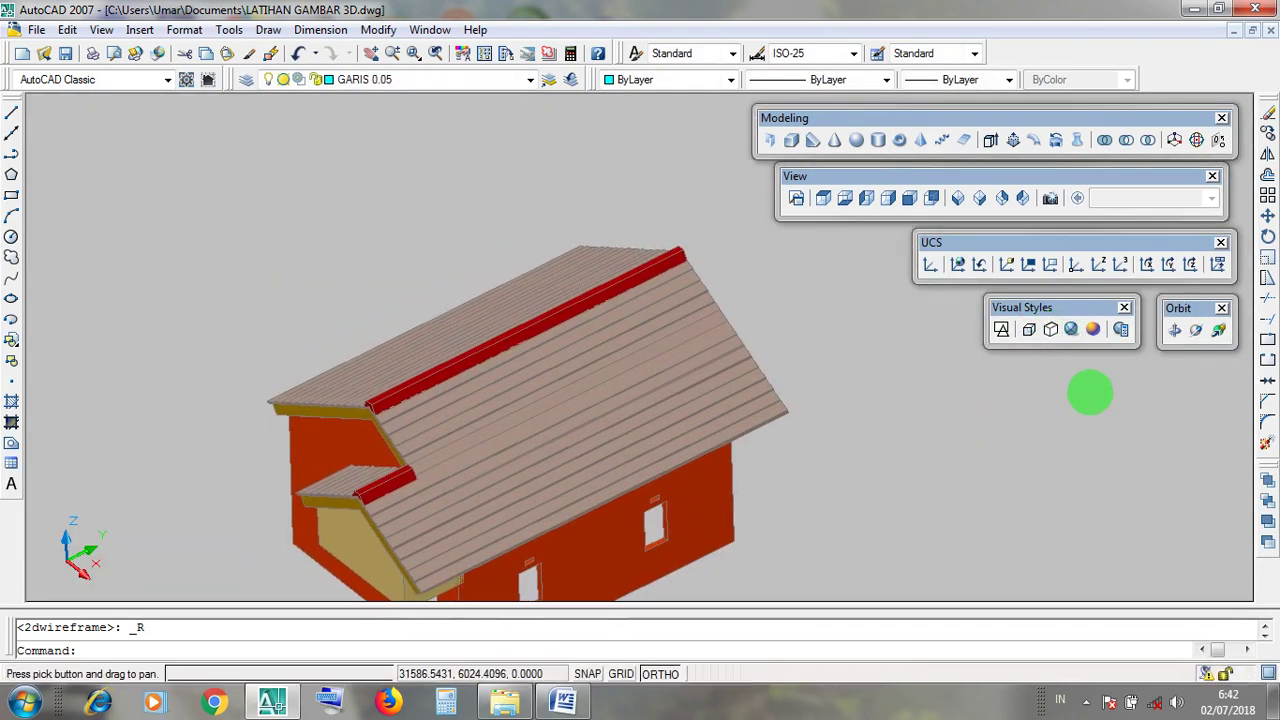
{"action": "left_click", "coordinate": [1180, 308]}
{"action": "left_click", "coordinate": [1196, 331]}
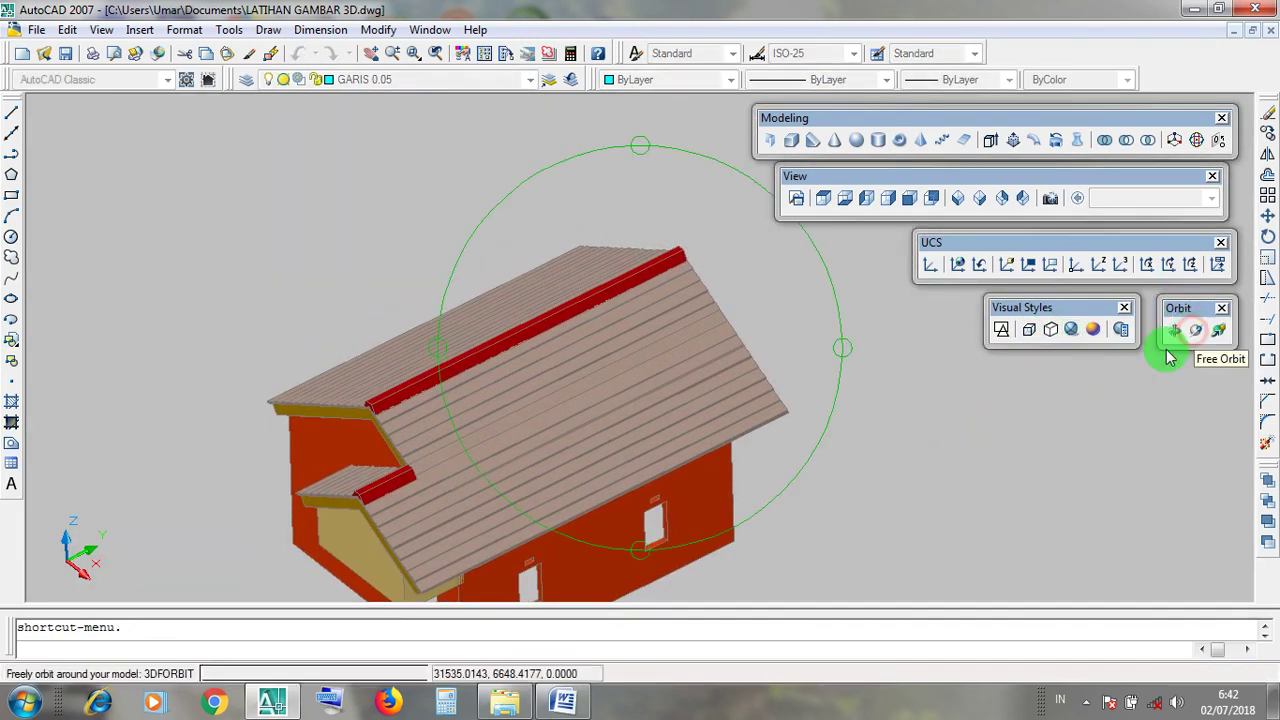
{"action": "left_click_drag", "start_coordinate": [680, 435], "coordinate": [737, 338]}
{"action": "scroll", "coordinate": [489, 297], "scroll_direction": "up", "scroll_amount": 8}
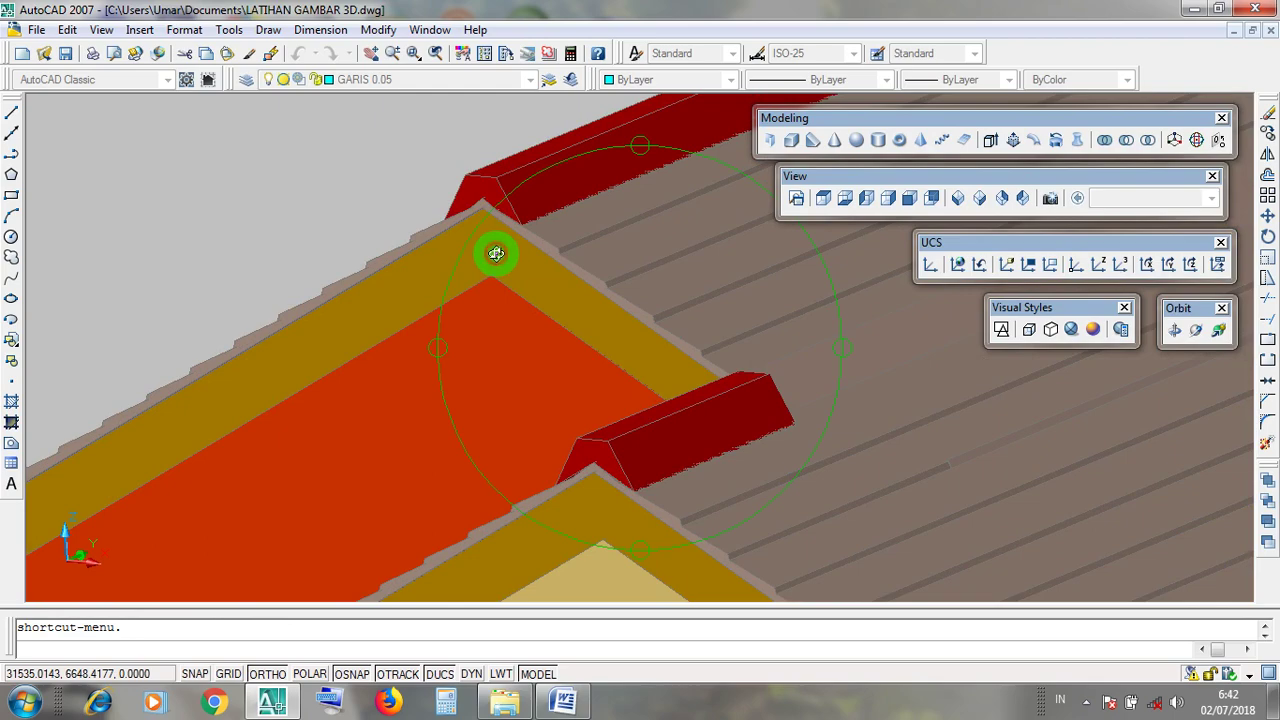
{"action": "scroll", "coordinate": [496, 255], "scroll_direction": "down", "scroll_amount": 2}
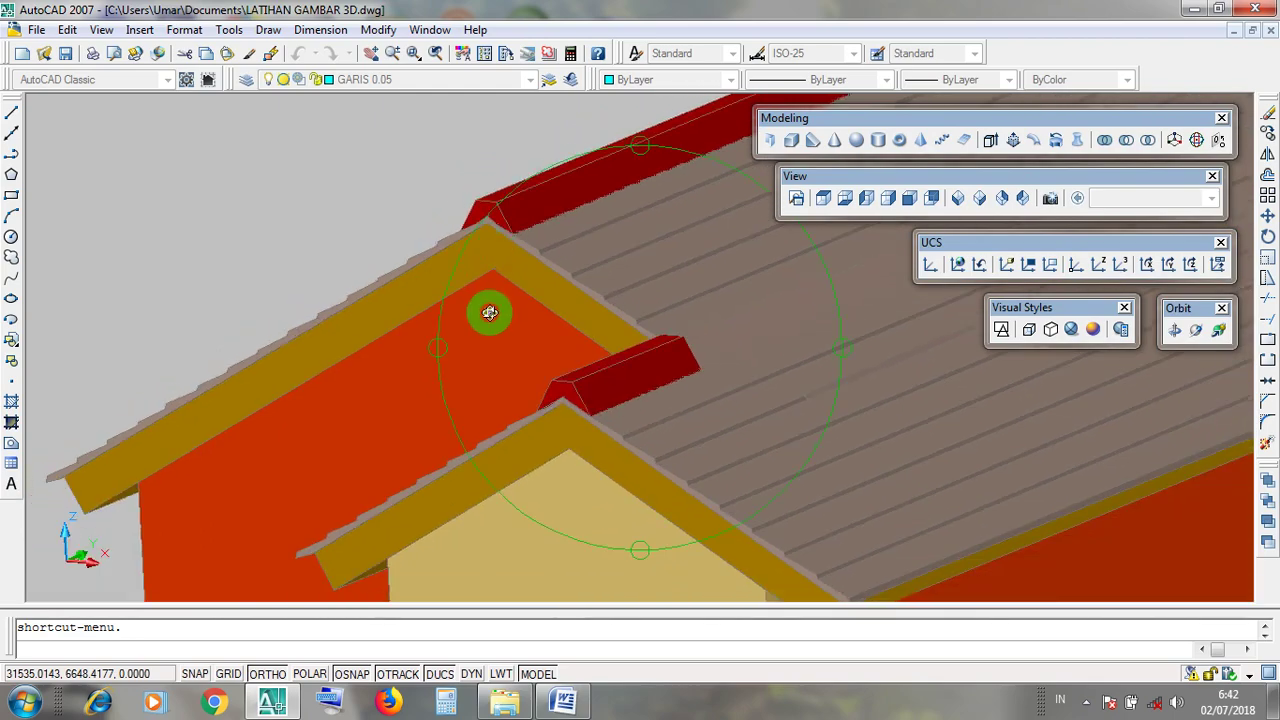
{"action": "scroll", "coordinate": [505, 360], "scroll_direction": "down", "scroll_amount": 3}
Step: Orbit around the house to examine the roof from the side, above and beneath the rear eaves, ending facing the front
{"action": "left_click_drag", "start_coordinate": [609, 436], "coordinate": [482, 494]}
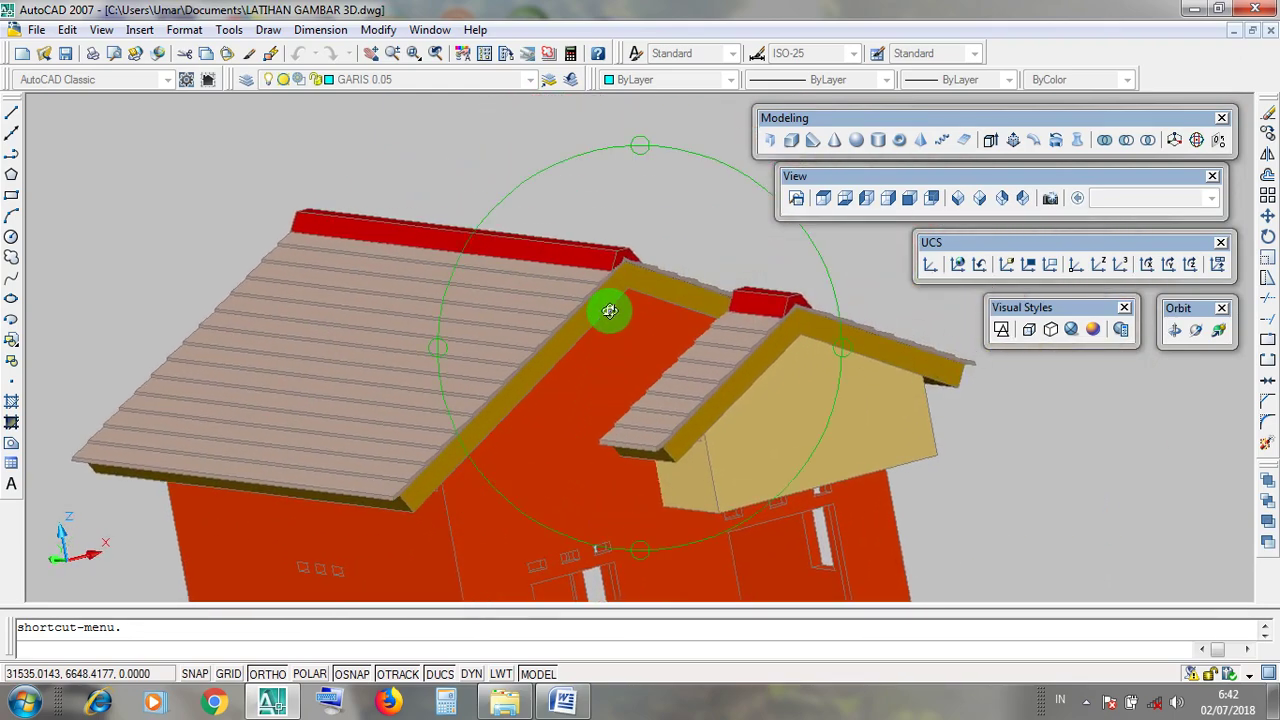
{"action": "left_click_drag", "start_coordinate": [591, 414], "coordinate": [744, 493]}
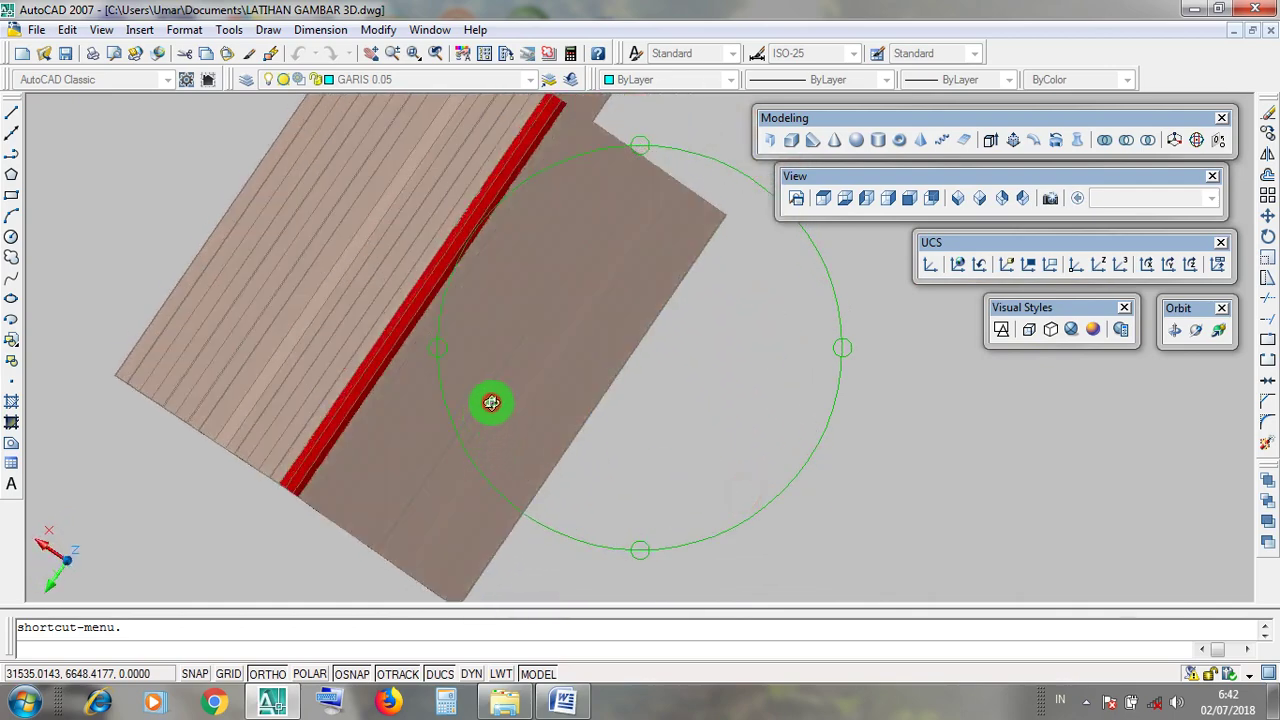
{"action": "left_click_drag", "start_coordinate": [491, 402], "coordinate": [313, 347]}
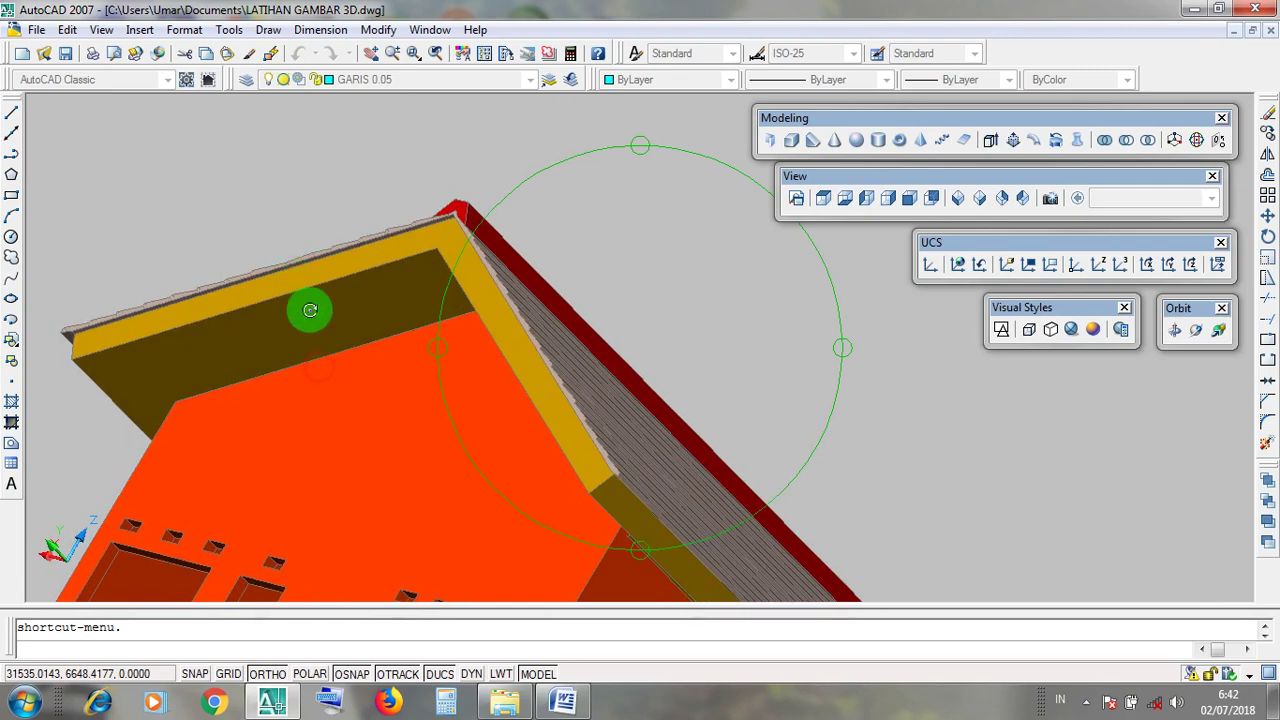
{"action": "left_click_drag", "start_coordinate": [363, 371], "coordinate": [748, 419]}
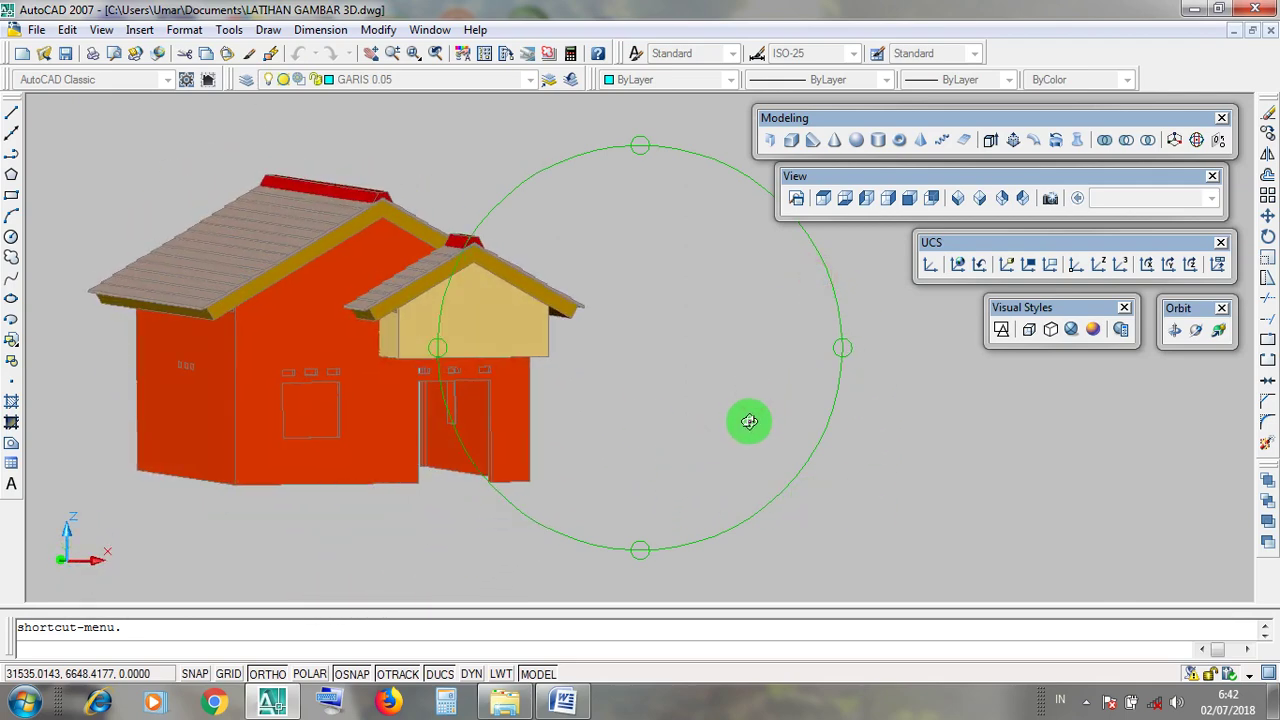
{"action": "key", "text": "Escape"}
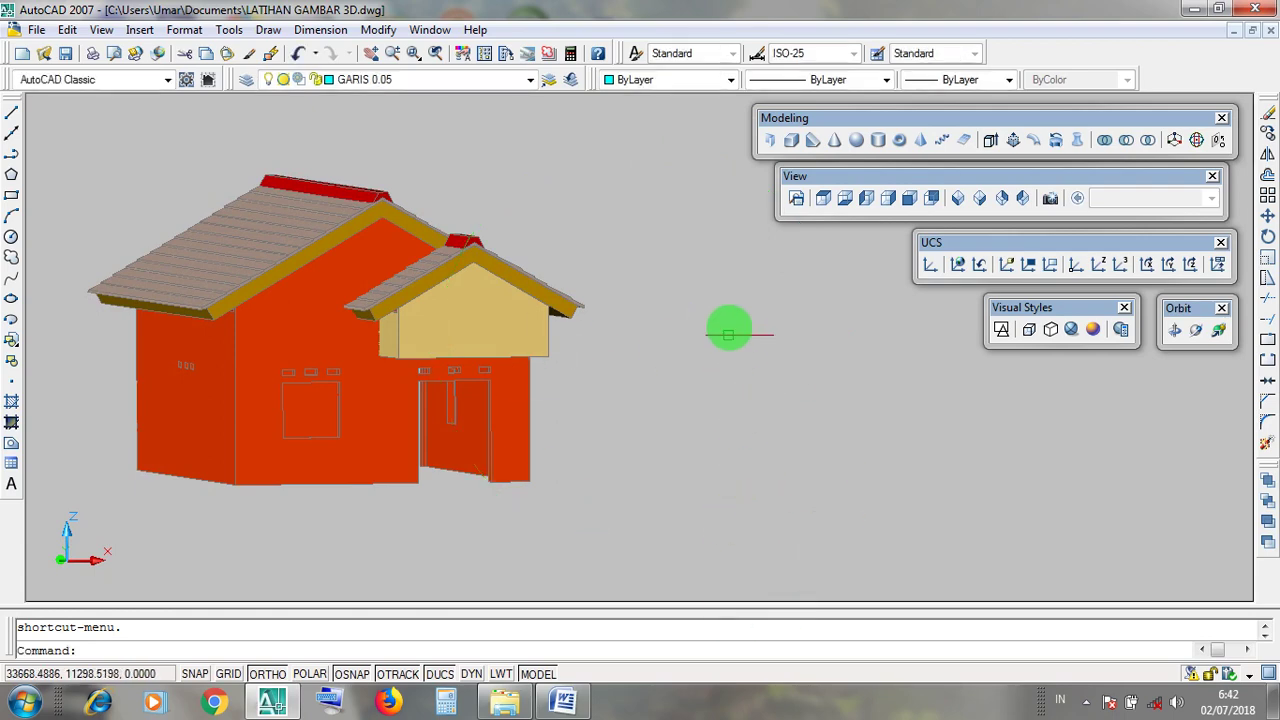
Step: Switch to 2D Wireframe and the Top view, framing the roofed house's front edge where the main and porch roofs meet
{"action": "left_click_drag", "start_coordinate": [1035, 308], "coordinate": [1034, 308]}
{"action": "left_click", "coordinate": [1001, 331]}
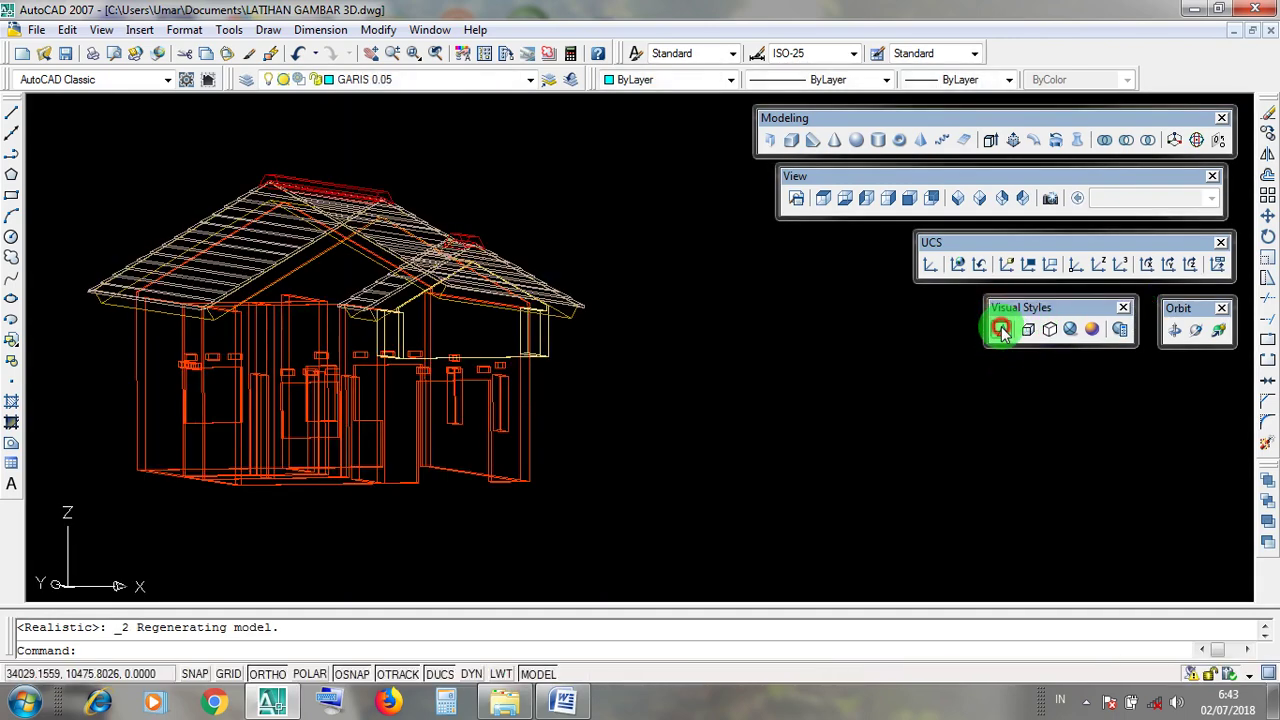
{"action": "left_click", "coordinate": [1001, 331]}
{"action": "left_click", "coordinate": [809, 178]}
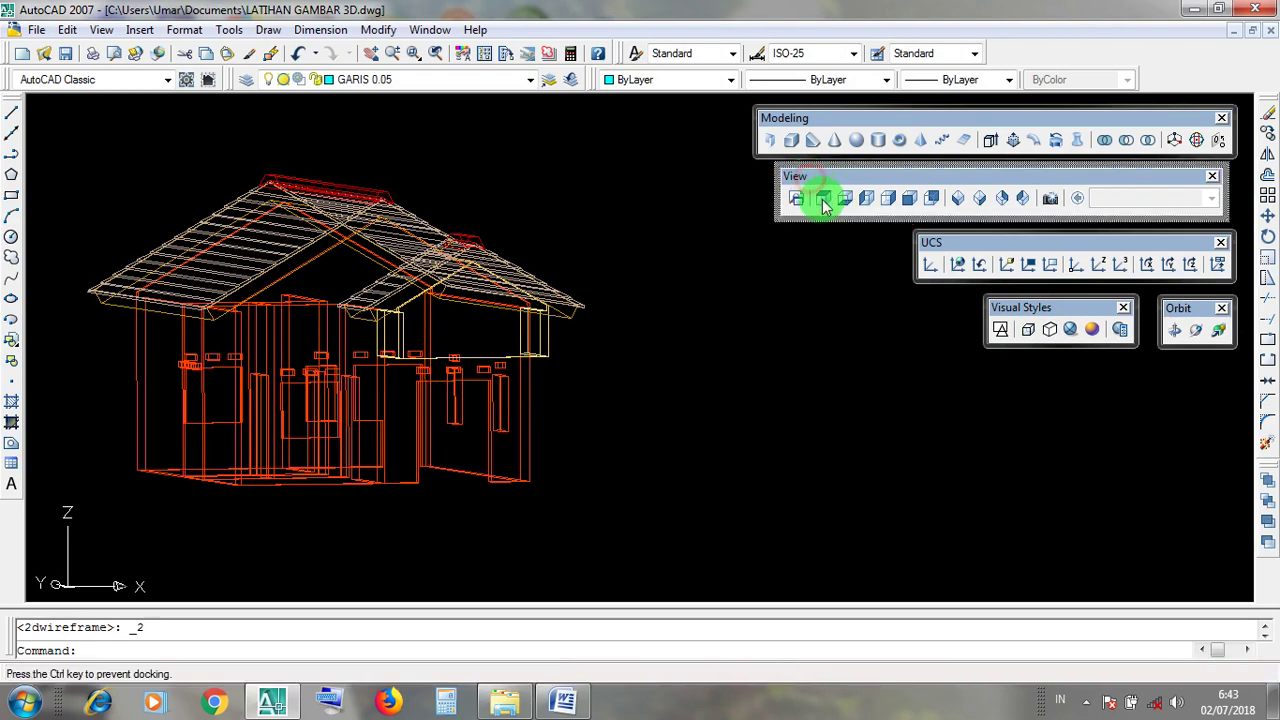
{"action": "left_click", "coordinate": [822, 199]}
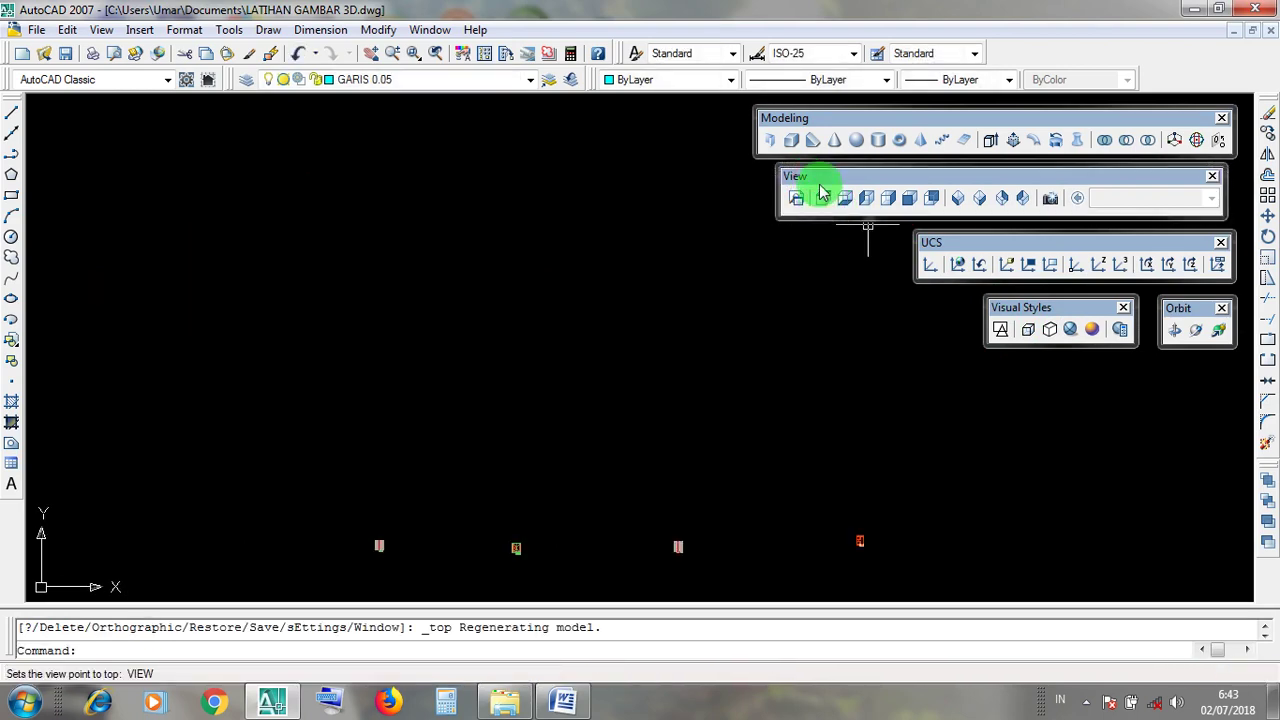
{"action": "left_click", "coordinate": [817, 177]}
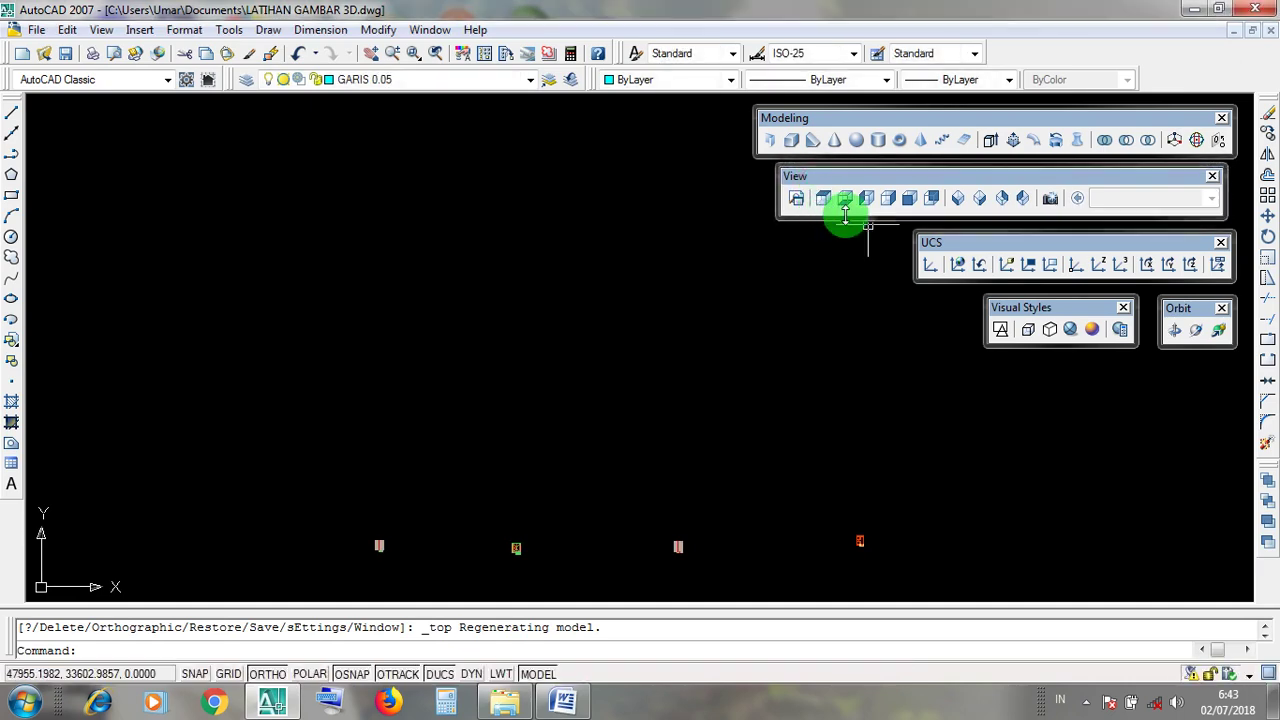
{"action": "scroll", "coordinate": [686, 550], "scroll_direction": "down", "scroll_amount": 8}
{"action": "scroll", "coordinate": [686, 550], "scroll_direction": "up", "scroll_amount": 8}
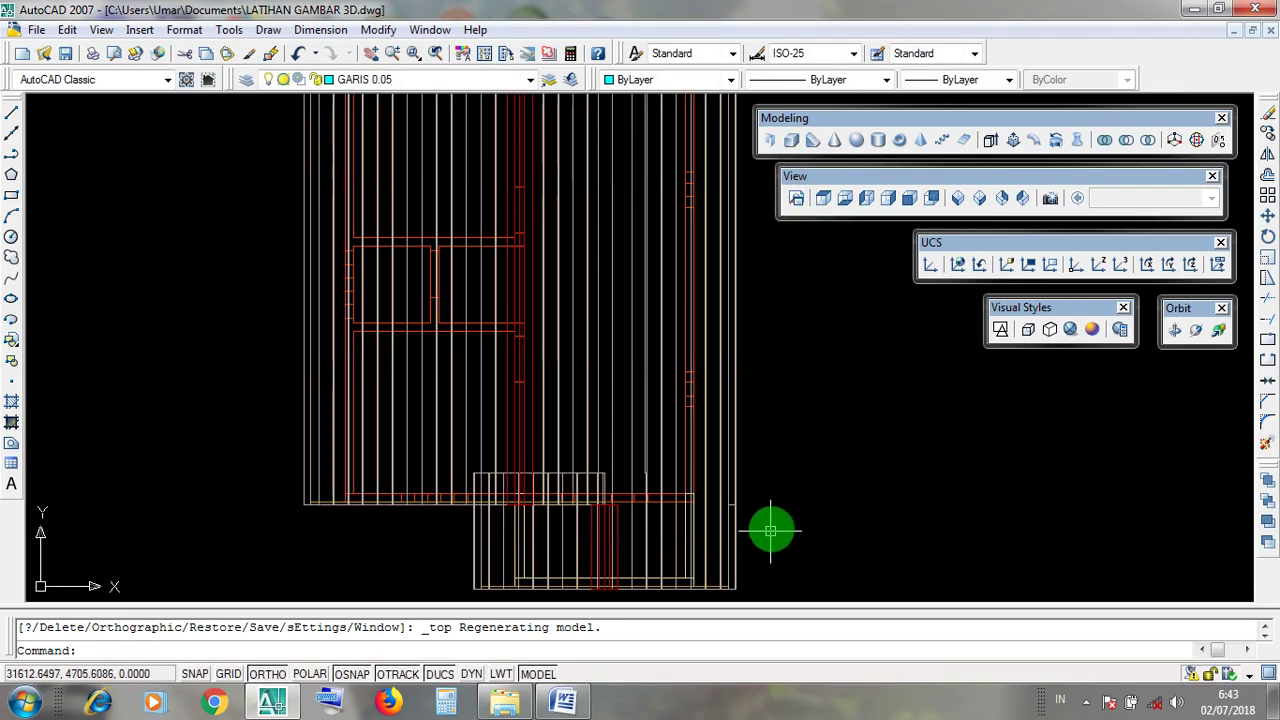
{"action": "scroll", "coordinate": [824, 440], "scroll_direction": "down", "scroll_amount": 2}
{"action": "middle_click_drag", "start_coordinate": [832, 413], "coordinate": [806, 455]}
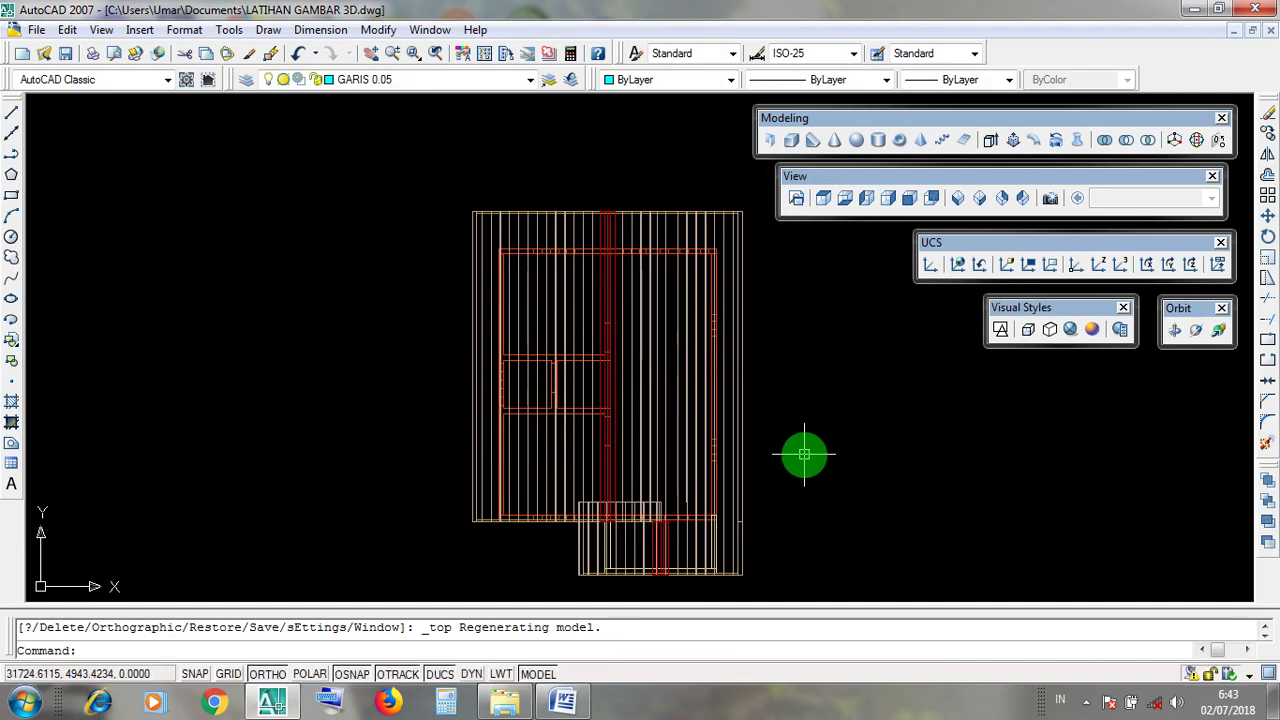
{"action": "scroll", "coordinate": [600, 530], "scroll_direction": "up", "scroll_amount": 8}
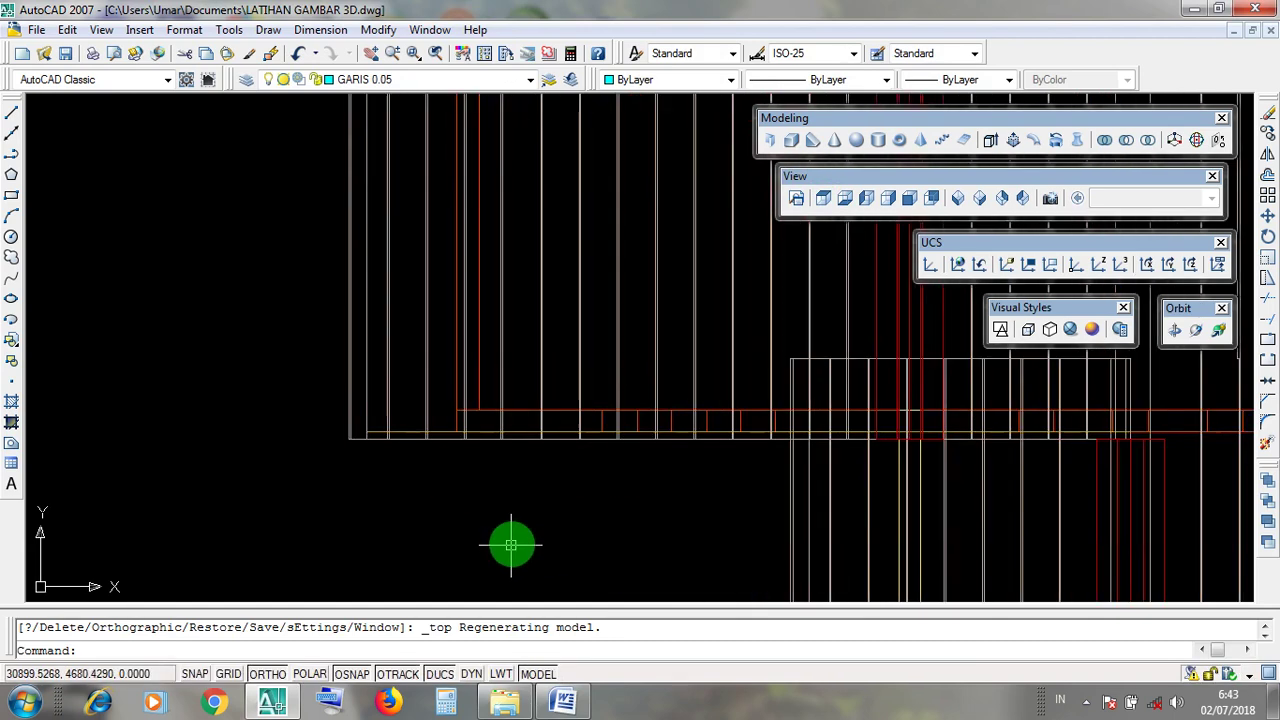
Step: Highlight the main roof's fascia outline along the front edge to examine where it runs relative to the front wall
{"action": "scroll", "coordinate": [555, 458], "scroll_direction": "up", "scroll_amount": 2}
{"action": "scroll", "coordinate": [556, 453], "scroll_direction": "down", "scroll_amount": 5}
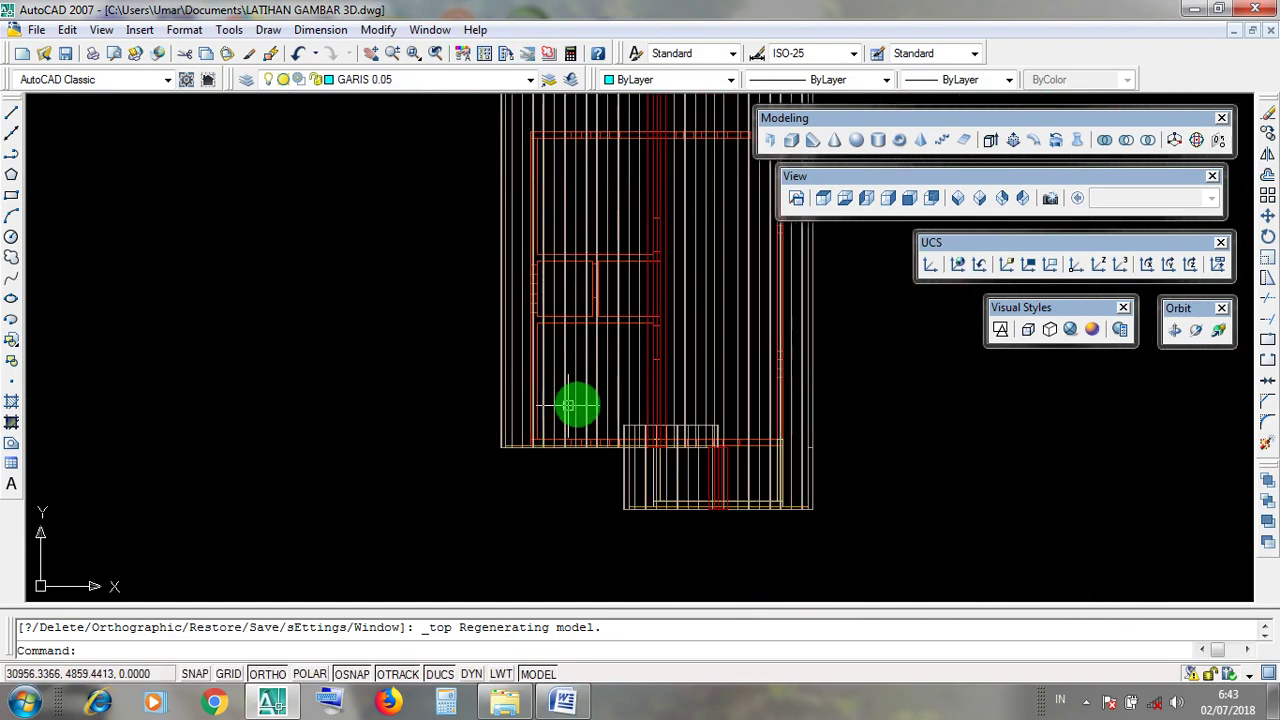
{"action": "scroll", "coordinate": [583, 443], "scroll_direction": "up", "scroll_amount": 3}
{"action": "scroll", "coordinate": [512, 460], "scroll_direction": "up", "scroll_amount": 3}
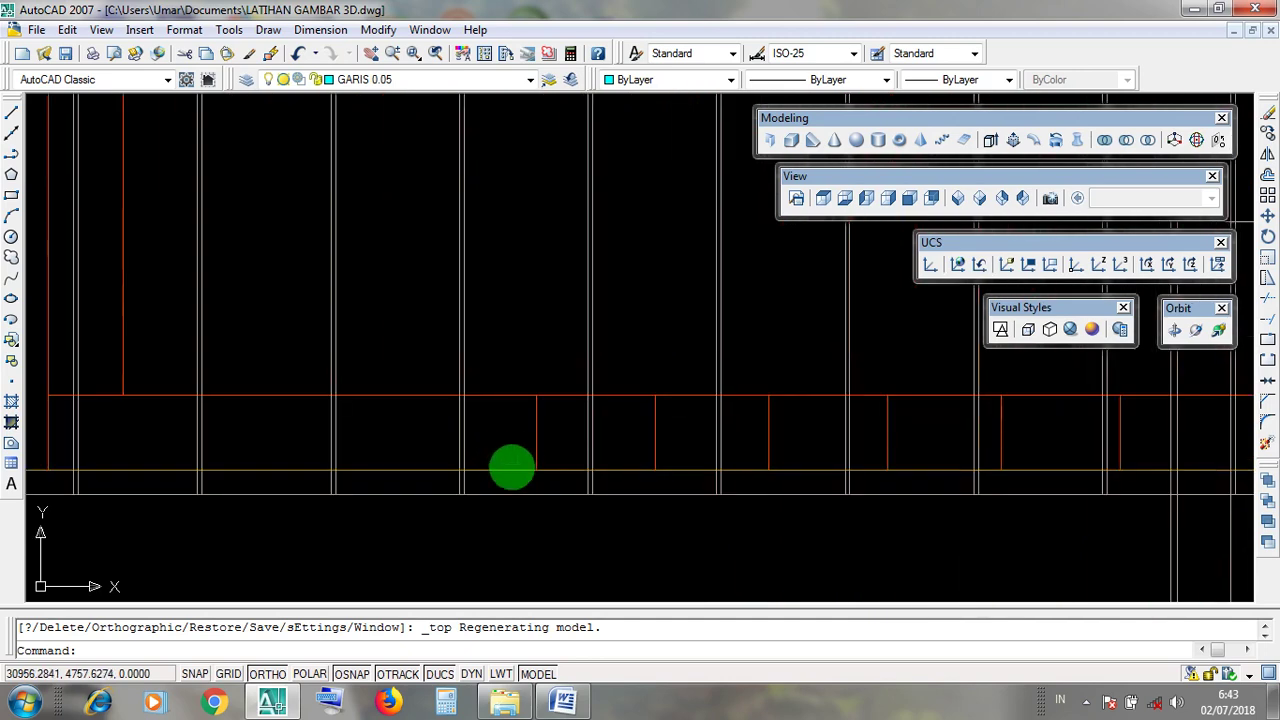
{"action": "left_click", "coordinate": [512, 466]}
{"action": "scroll", "coordinate": [550, 527], "scroll_direction": "down", "scroll_amount": 2}
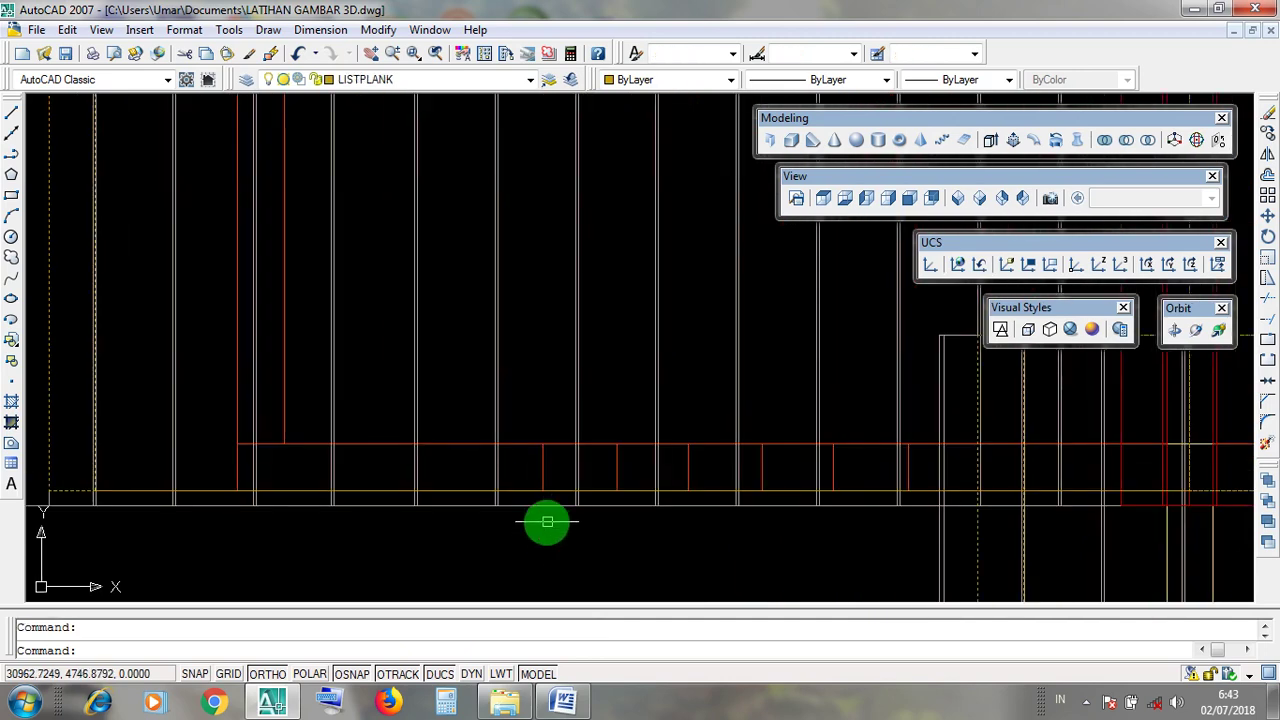
{"action": "key", "text": "Escape"}
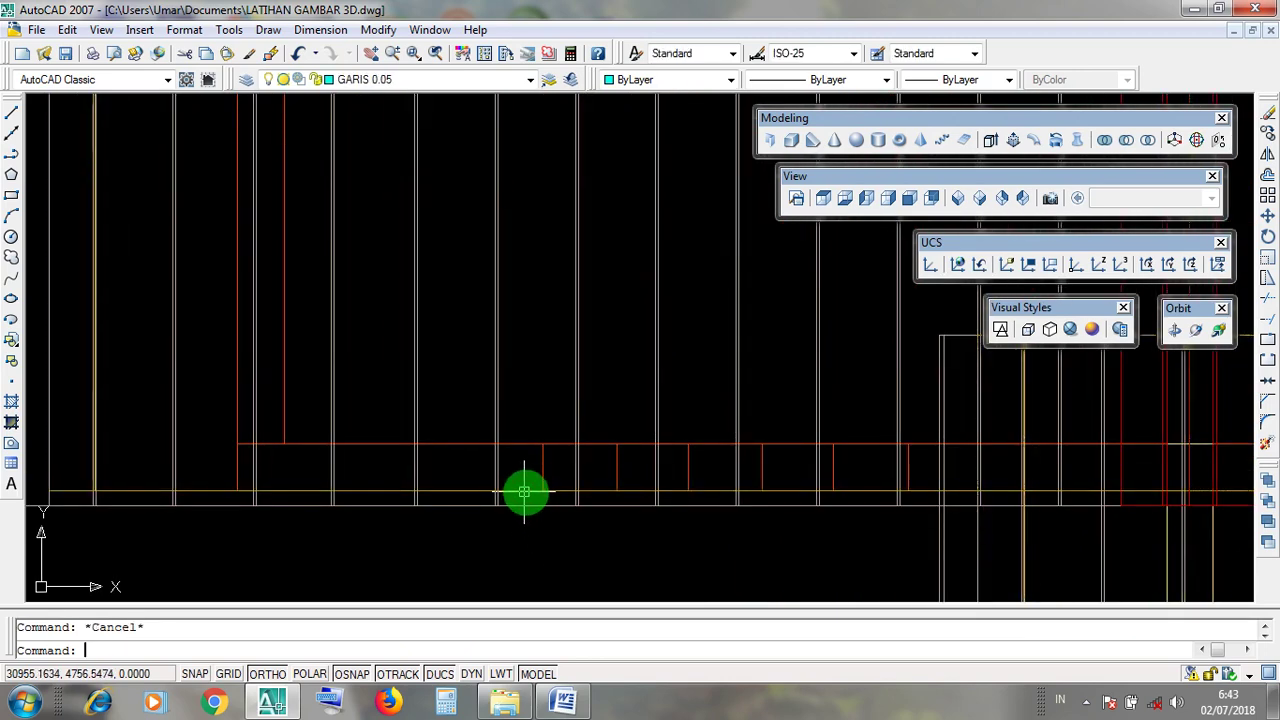
Step: Highlight the front wall together with the fascia to check whether their outer edges coincide
{"action": "scroll", "coordinate": [540, 480], "scroll_direction": "up", "scroll_amount": 3}
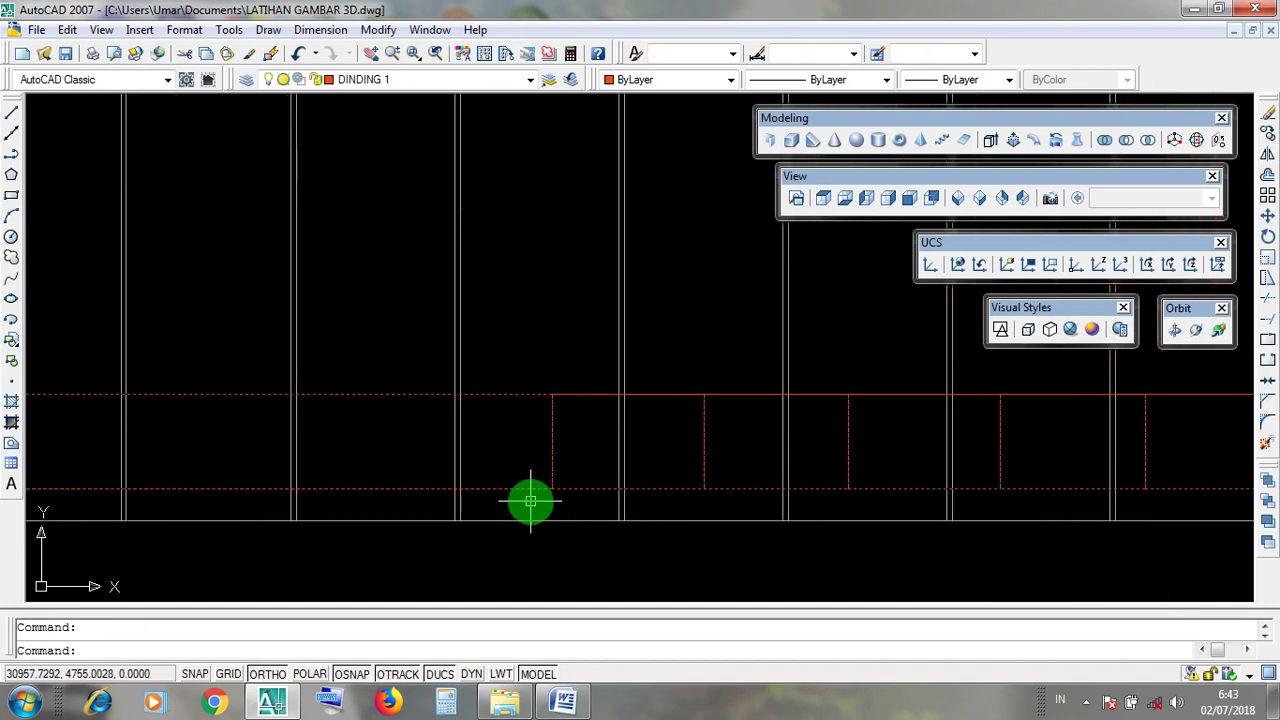
{"action": "left_click", "coordinate": [520, 495]}
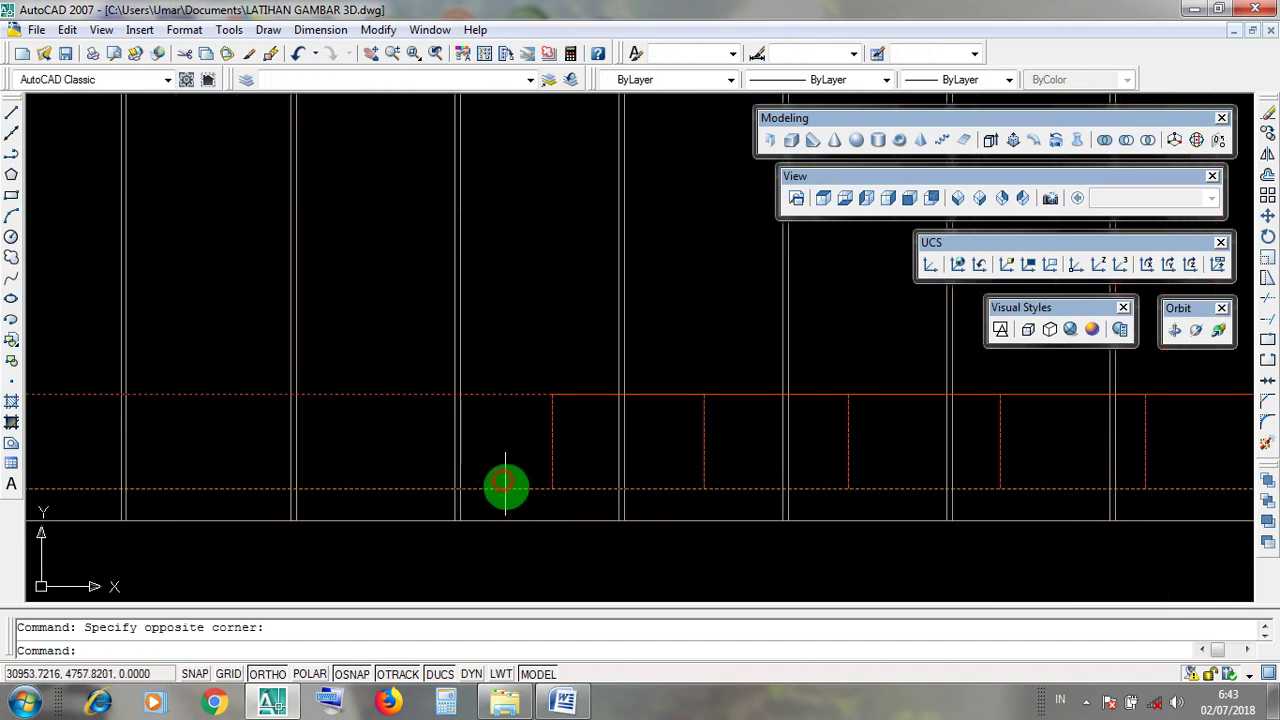
{"action": "scroll", "coordinate": [505, 485], "scroll_direction": "down", "scroll_amount": 4}
{"action": "scroll", "coordinate": [508, 488], "scroll_direction": "up", "scroll_amount": 4}
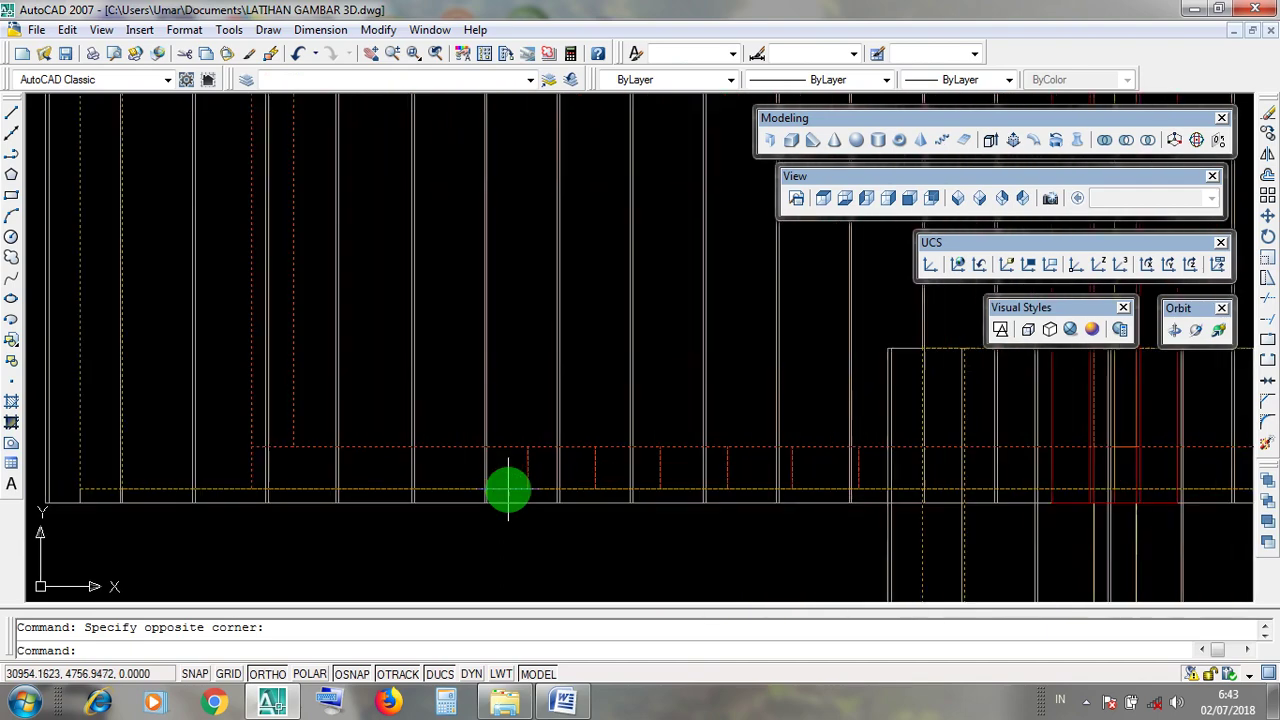
{"action": "key", "text": "Escape"}
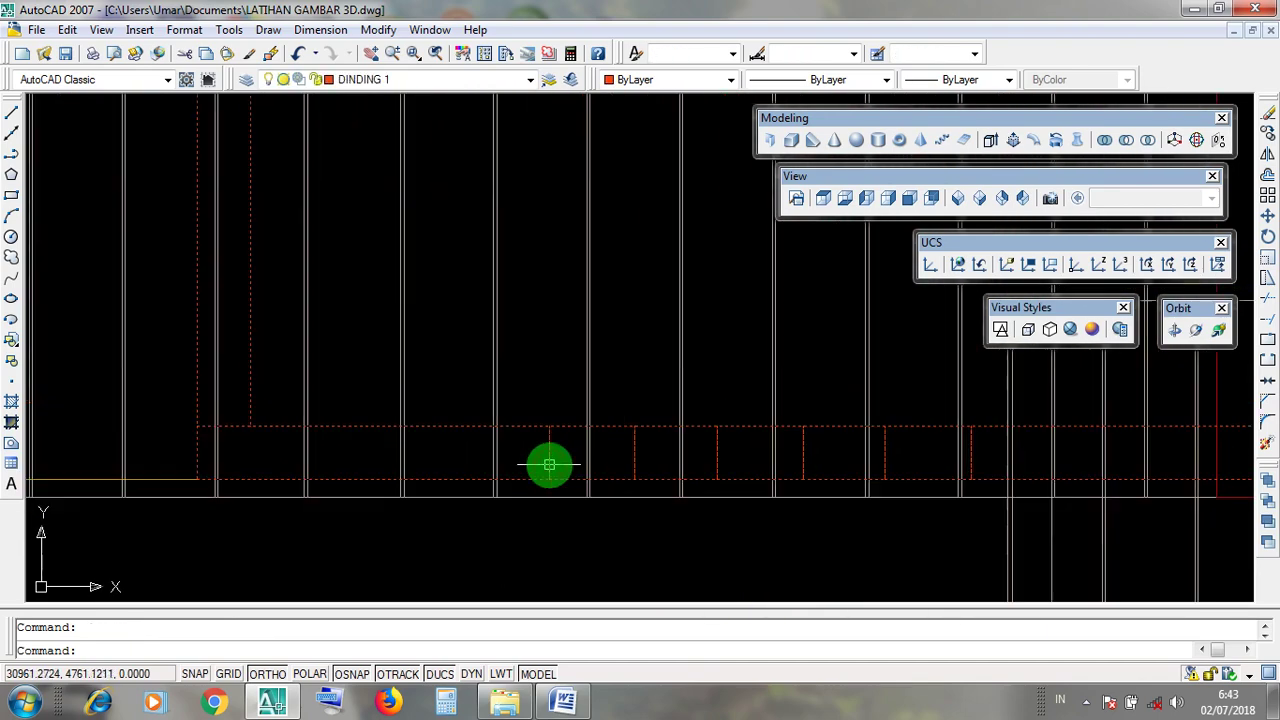
{"action": "scroll", "coordinate": [549, 464], "scroll_direction": "down", "scroll_amount": 2}
{"action": "key", "text": "Escape"}
{"action": "scroll", "coordinate": [437, 477], "scroll_direction": "up", "scroll_amount": 1}
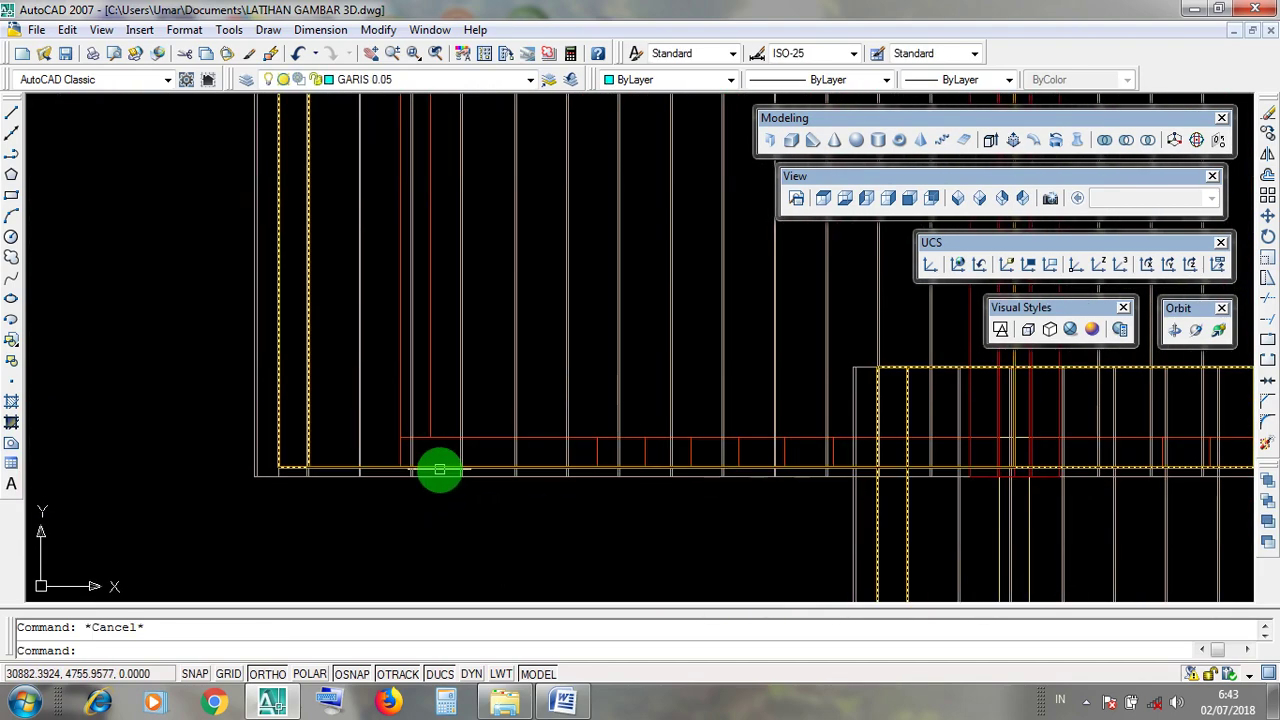
Step: Recheck the fascia and front wall alignment near the wall's corner by highlighting each of them and both together
{"action": "left_click", "coordinate": [440, 469]}
{"action": "scroll", "coordinate": [552, 476], "scroll_direction": "up", "scroll_amount": 4}
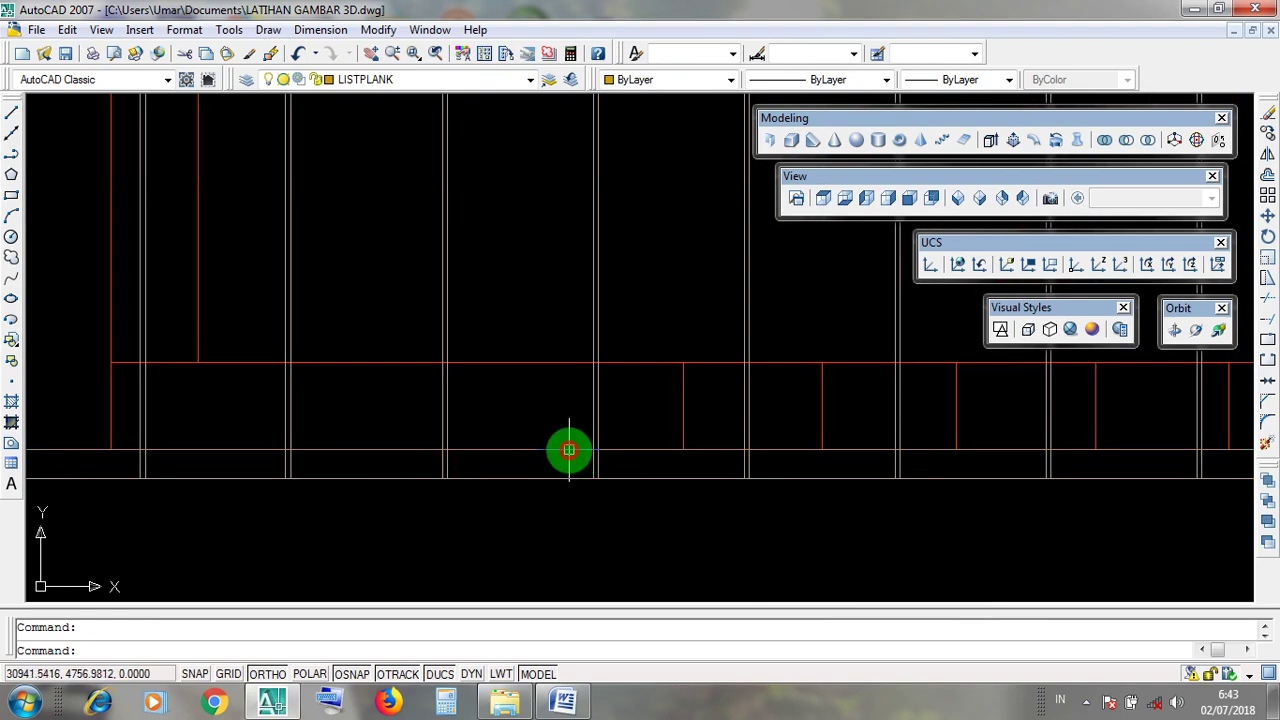
{"action": "left_click", "coordinate": [569, 462]}
{"action": "left_click", "coordinate": [512, 430]}
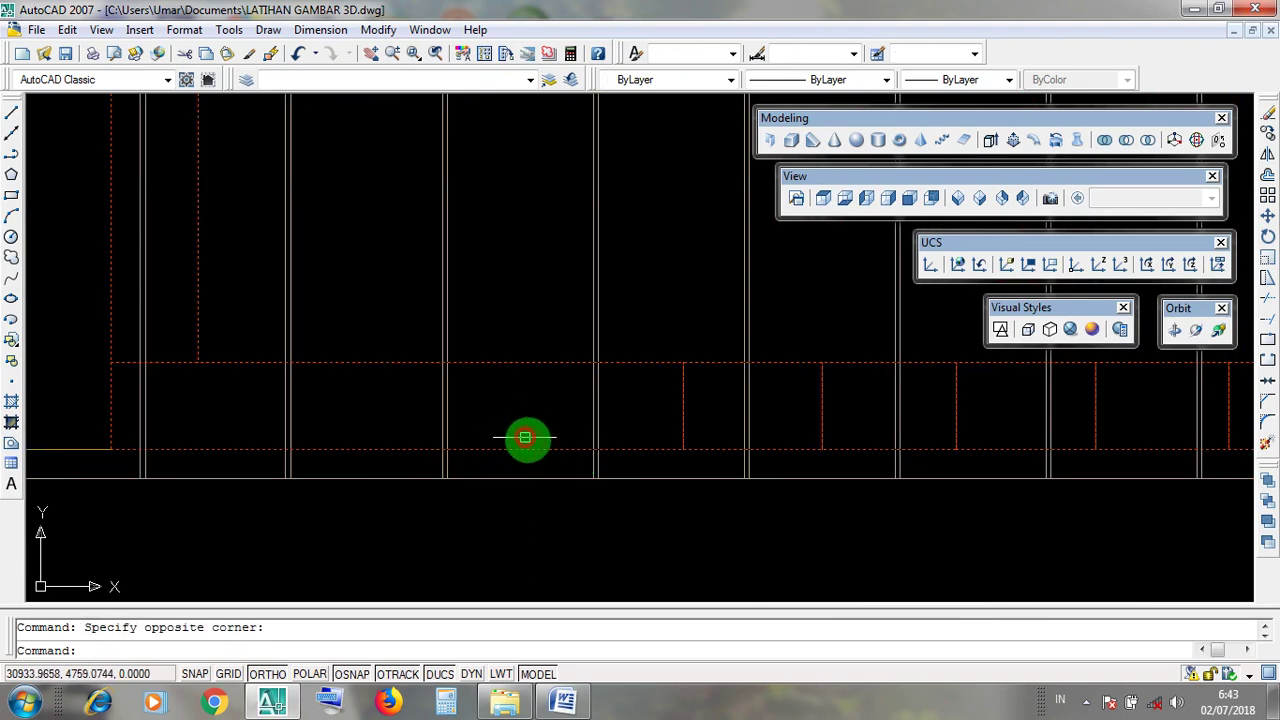
{"action": "key", "text": "Escape"}
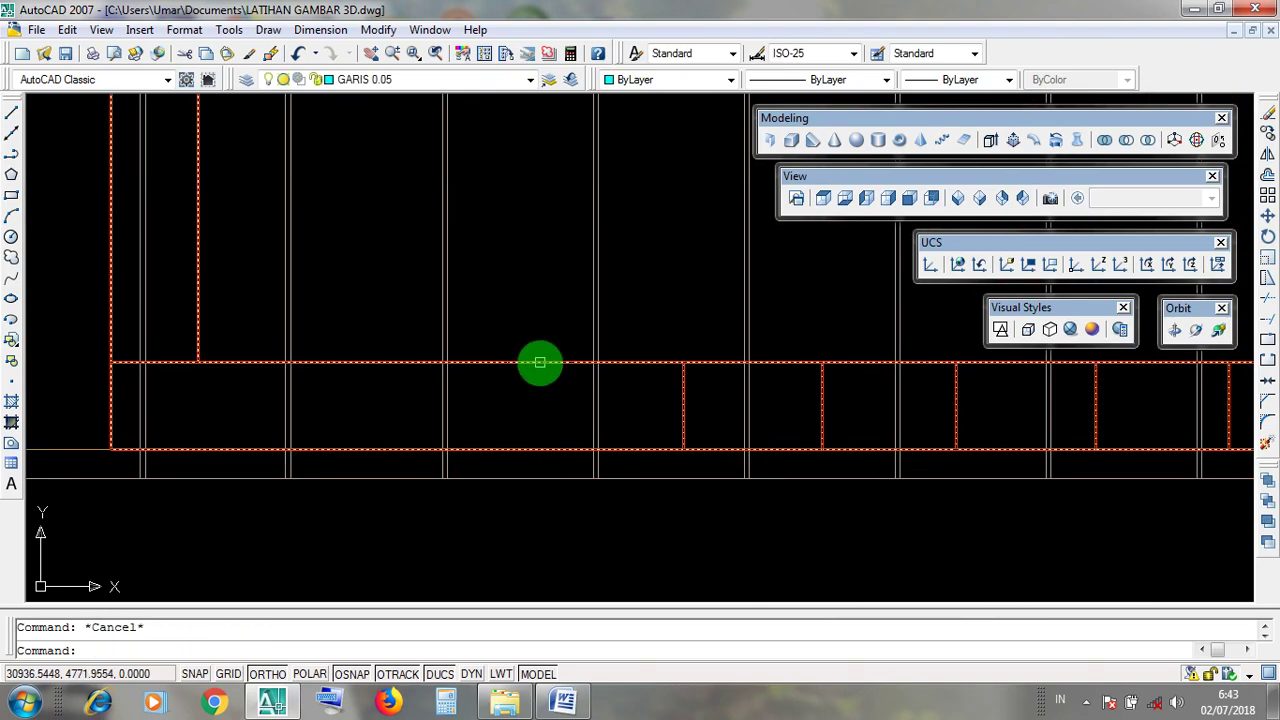
{"action": "left_click", "coordinate": [543, 453]}
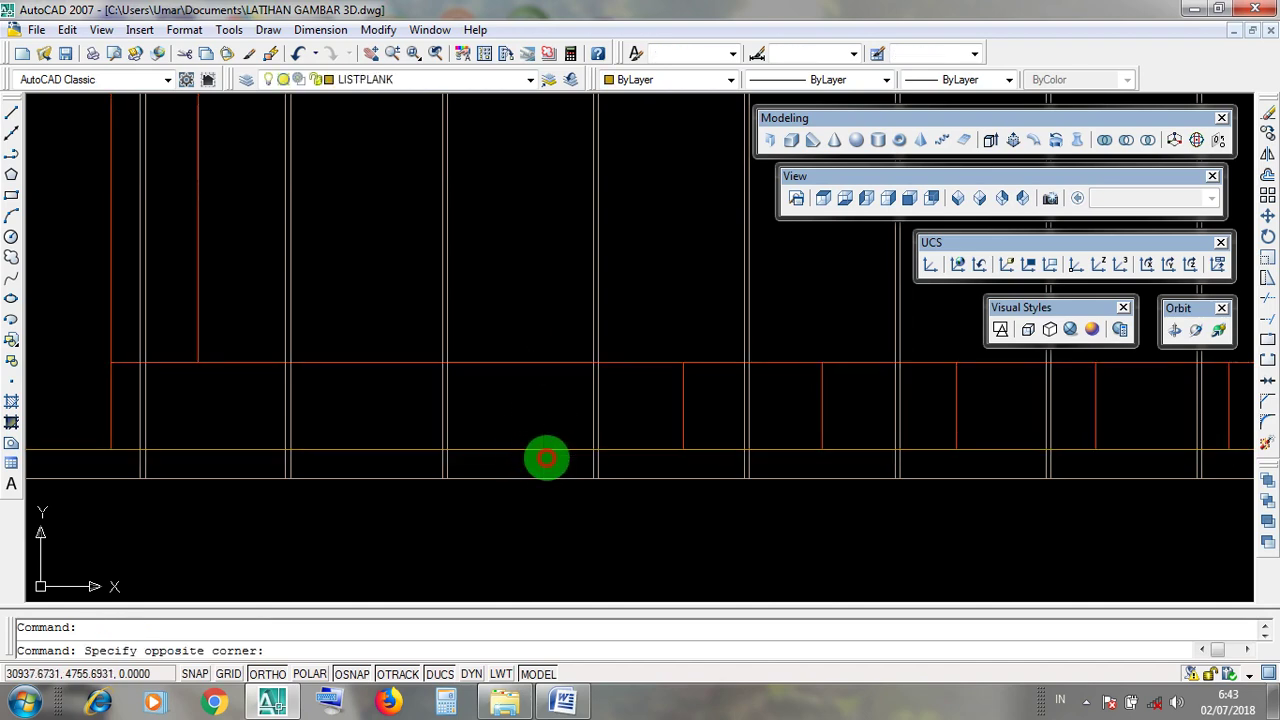
{"action": "left_click", "coordinate": [530, 445]}
{"action": "scroll", "coordinate": [536, 490], "scroll_direction": "down", "scroll_amount": 5}
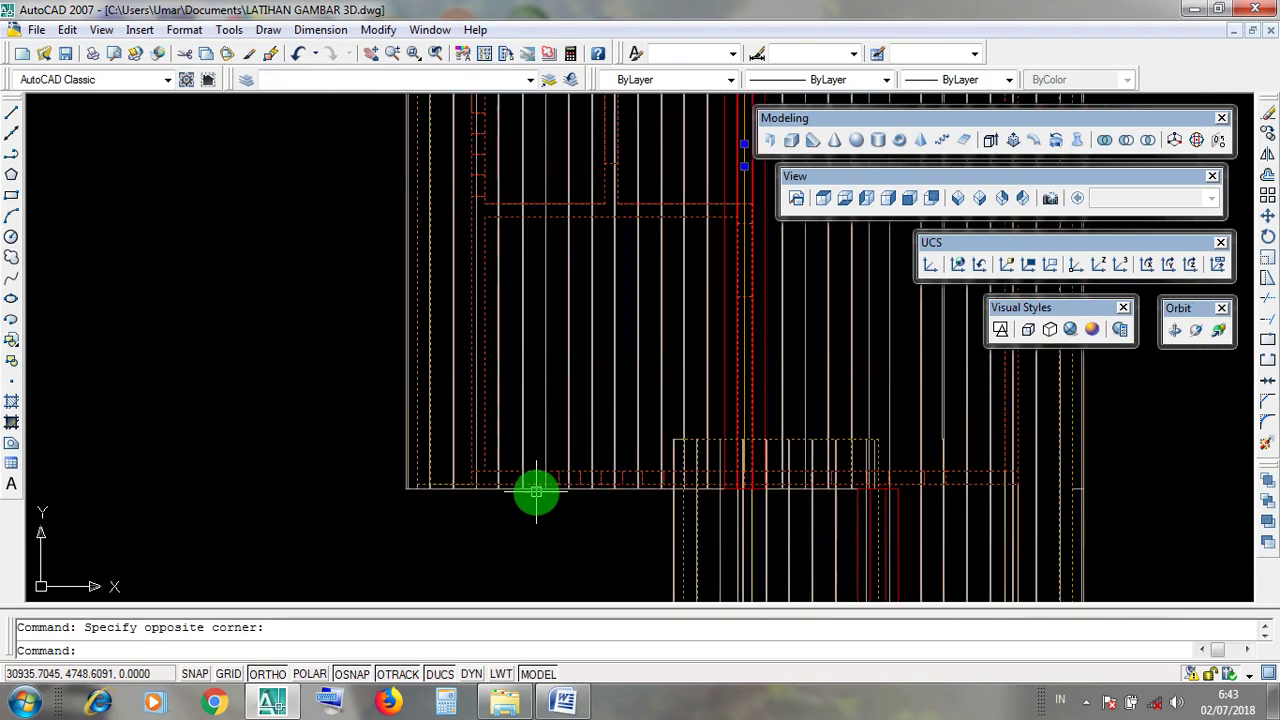
{"action": "key", "text": "Escape"}
Step: Highlight the rear fascia and the rear wall to examine the overhang between them
{"action": "scroll", "coordinate": [595, 340], "scroll_direction": "up", "scroll_amount": 3}
{"action": "scroll", "coordinate": [588, 330], "scroll_direction": "up", "scroll_amount": 5}
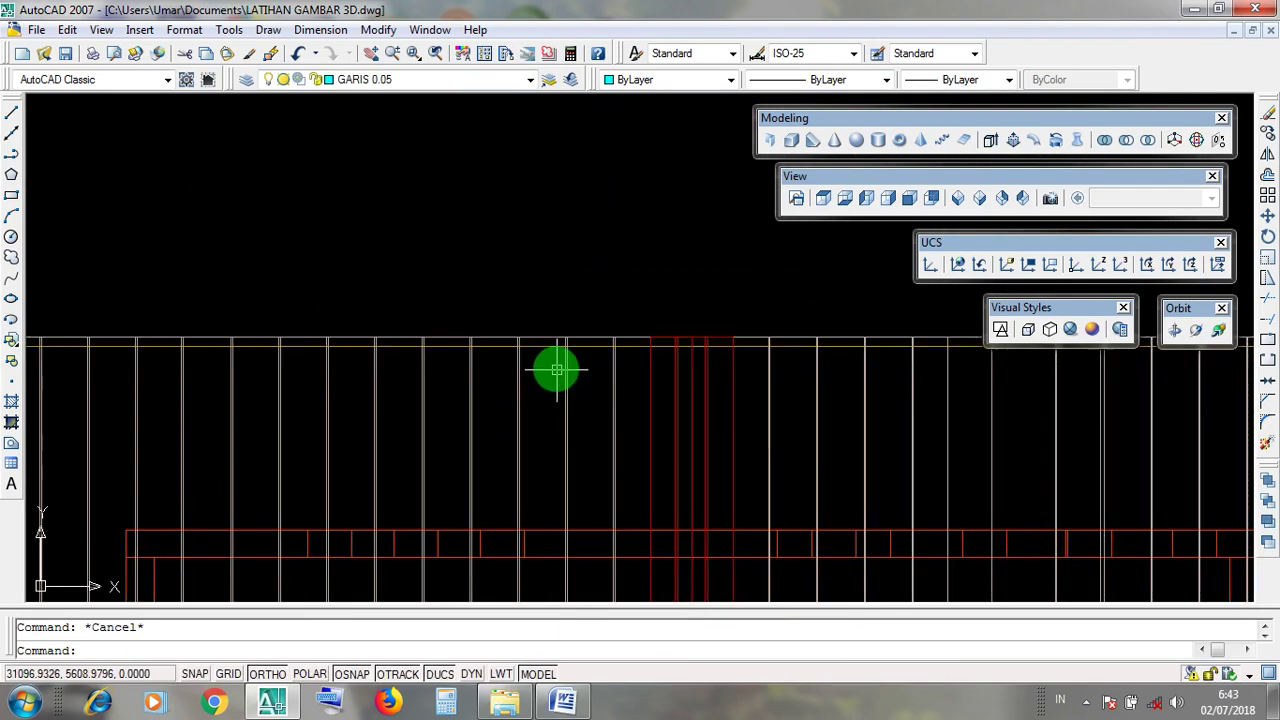
{"action": "left_click", "coordinate": [547, 348]}
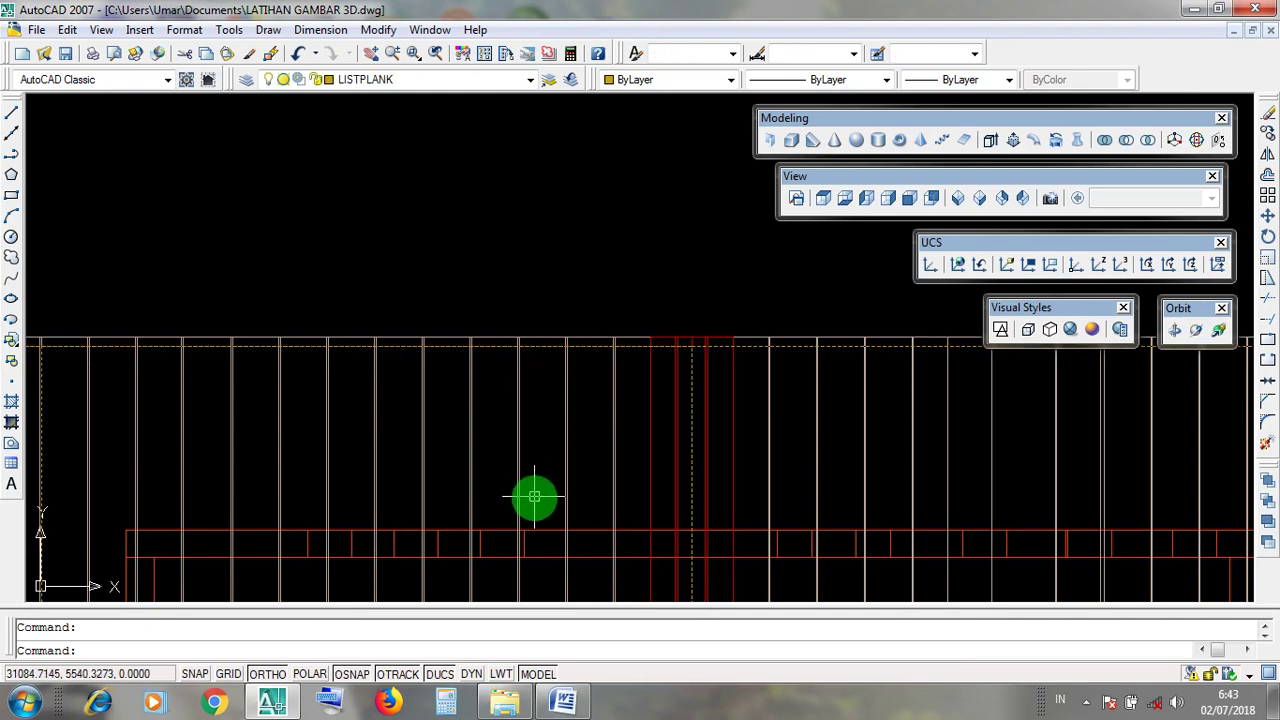
{"action": "scroll", "coordinate": [545, 527], "scroll_direction": "up", "scroll_amount": 3}
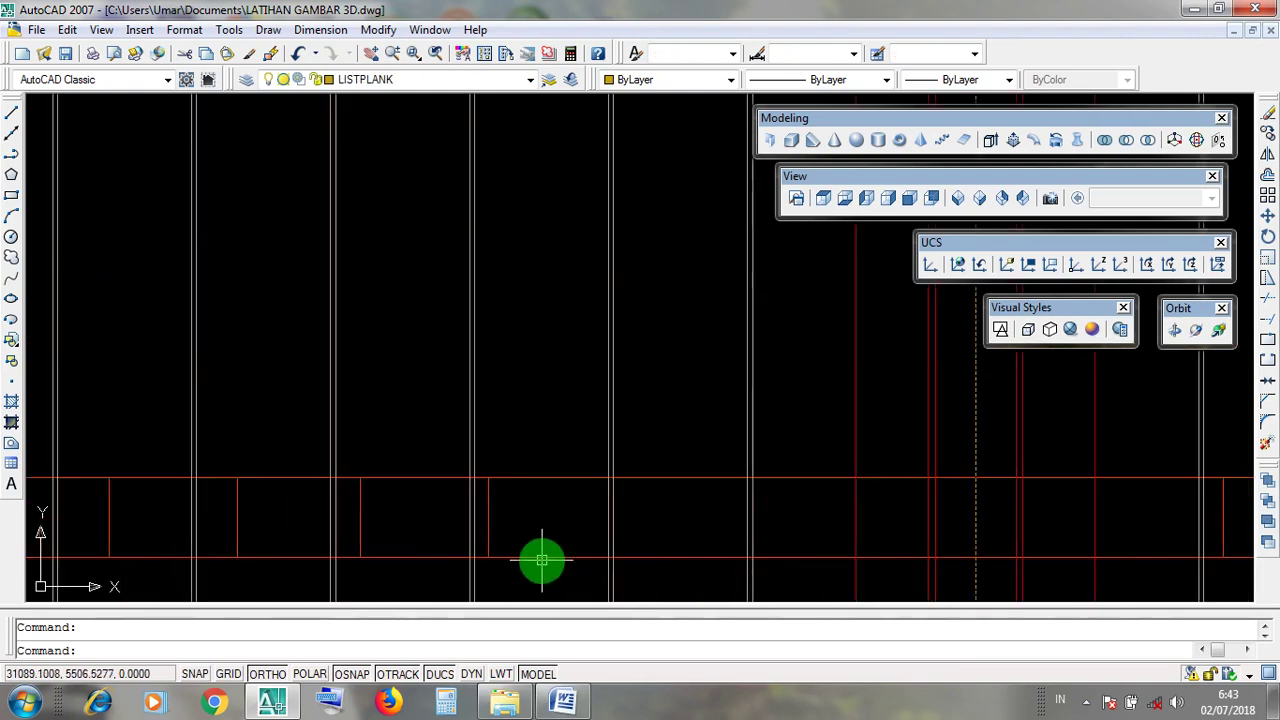
{"action": "left_click", "coordinate": [542, 481]}
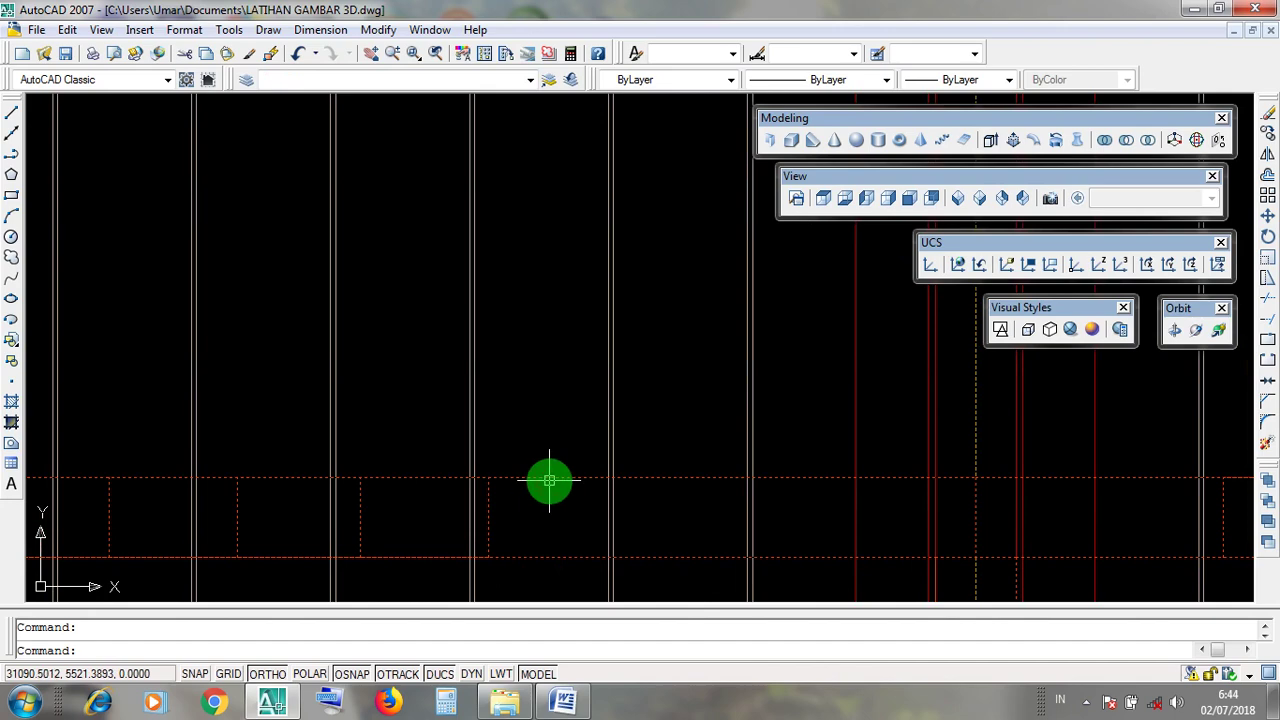
{"action": "scroll", "coordinate": [549, 481], "scroll_direction": "down", "scroll_amount": 2}
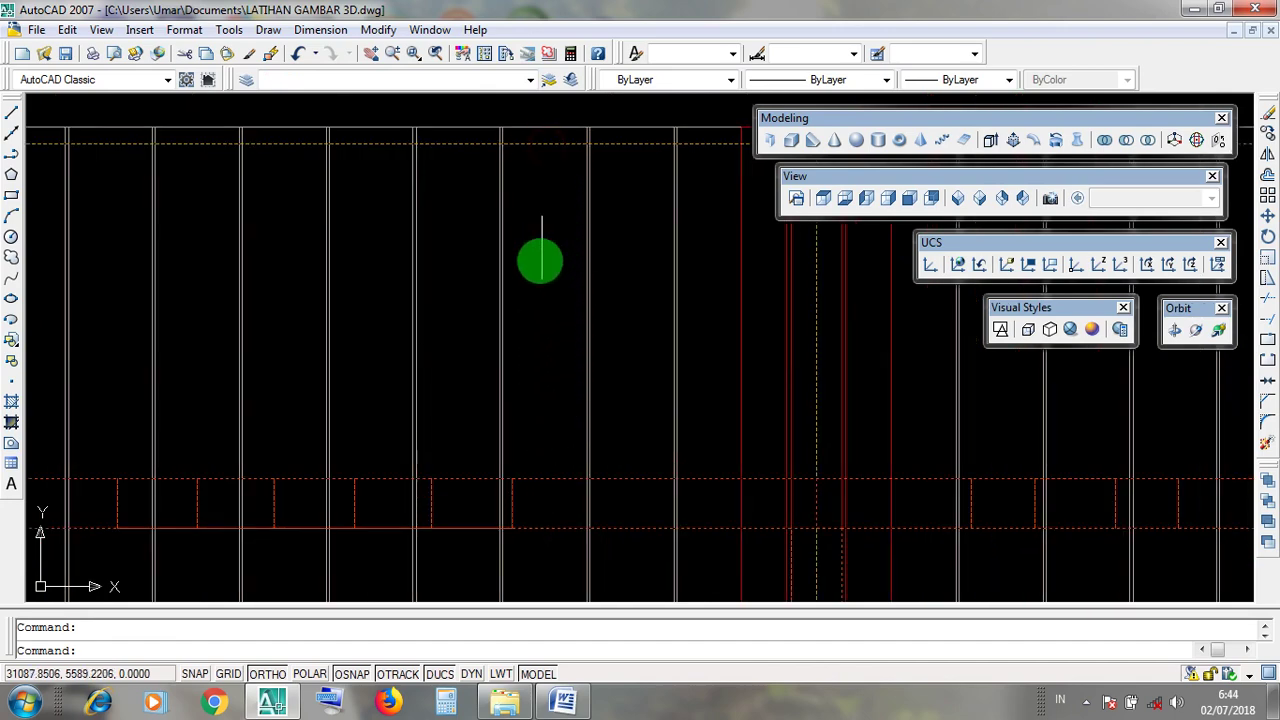
{"action": "scroll", "coordinate": [537, 262], "scroll_direction": "down", "scroll_amount": 3}
{"action": "scroll", "coordinate": [537, 264], "scroll_direction": "up", "scroll_amount": 2}
{"action": "scroll", "coordinate": [540, 251], "scroll_direction": "up", "scroll_amount": 2}
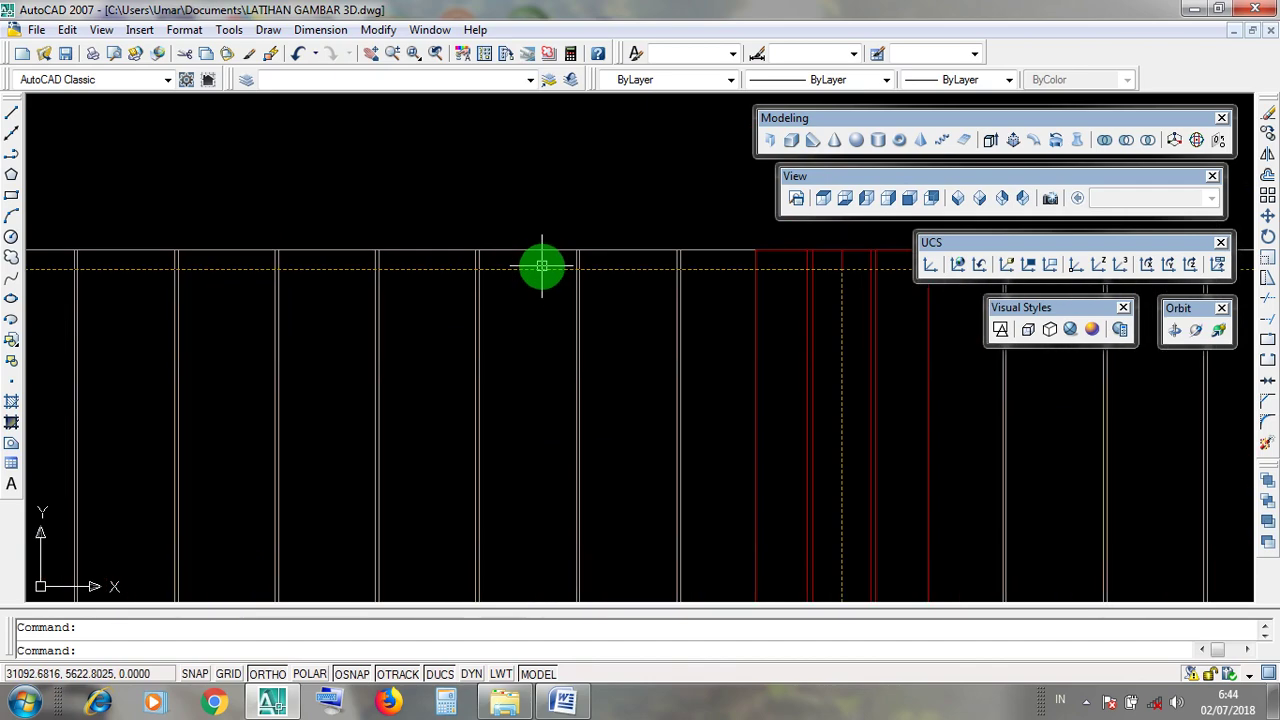
{"action": "scroll", "coordinate": [540, 269], "scroll_direction": "down", "scroll_amount": 1}
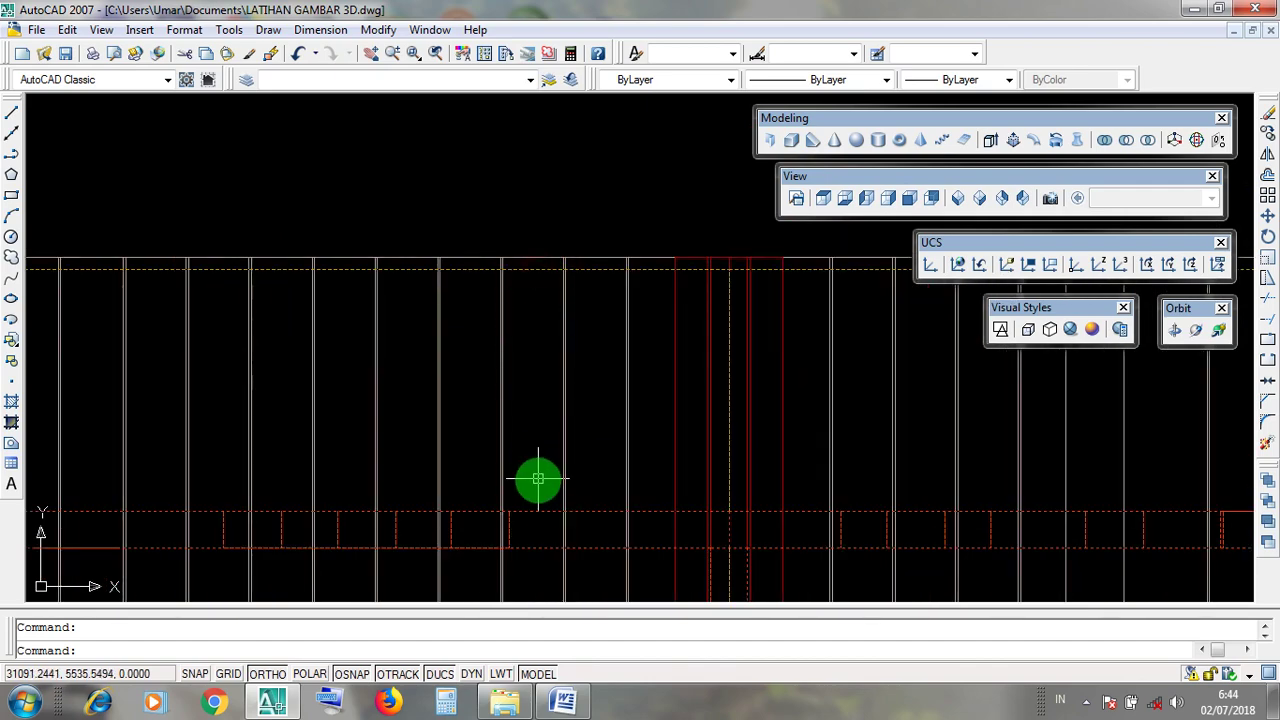
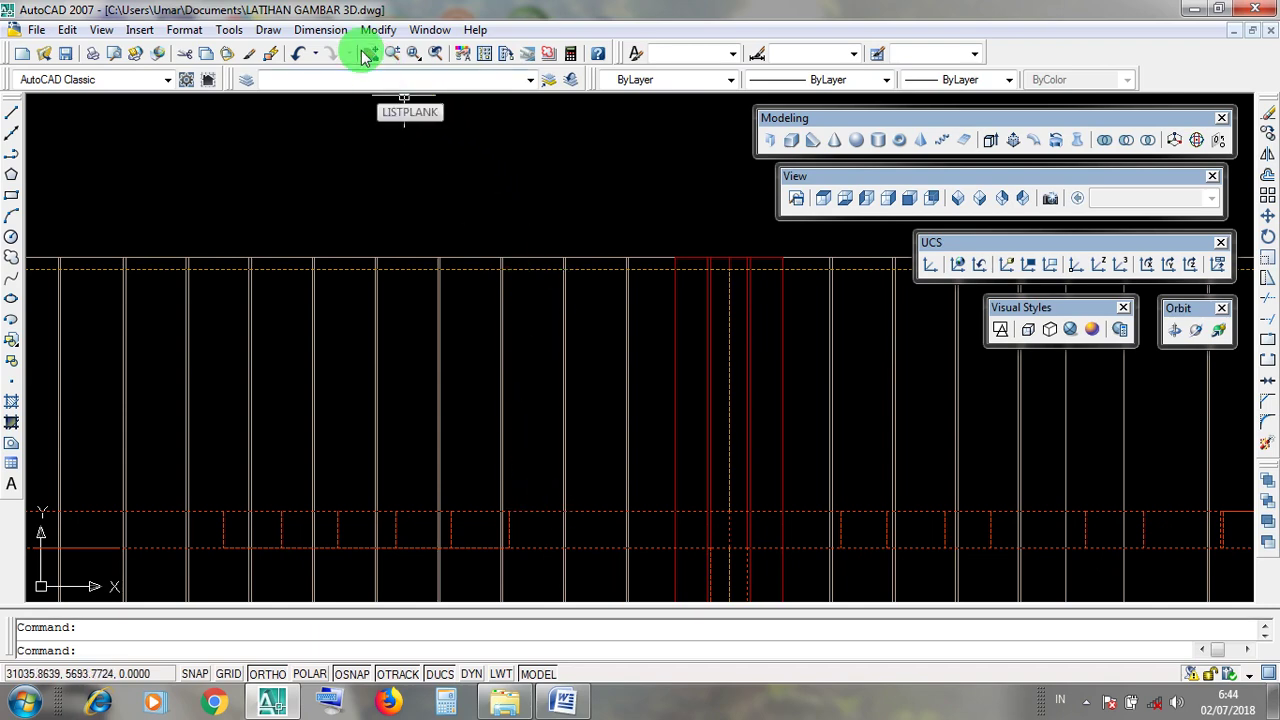
Step: Measure the overhang from the rear wall's outer face to the rear fascia with a linear dimension beside the roof, and erase the dimension
{"action": "left_click", "coordinate": [338, 30]}
{"action": "left_click", "coordinate": [338, 30]}
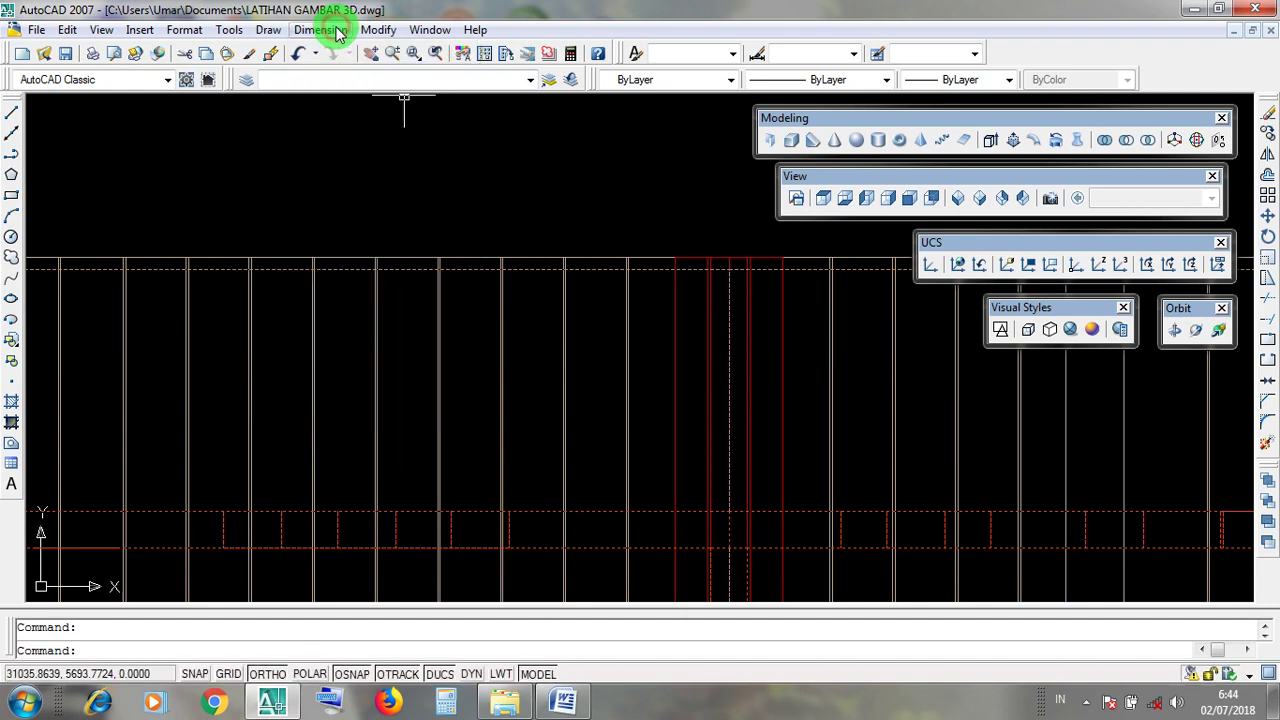
{"action": "left_click", "coordinate": [338, 30]}
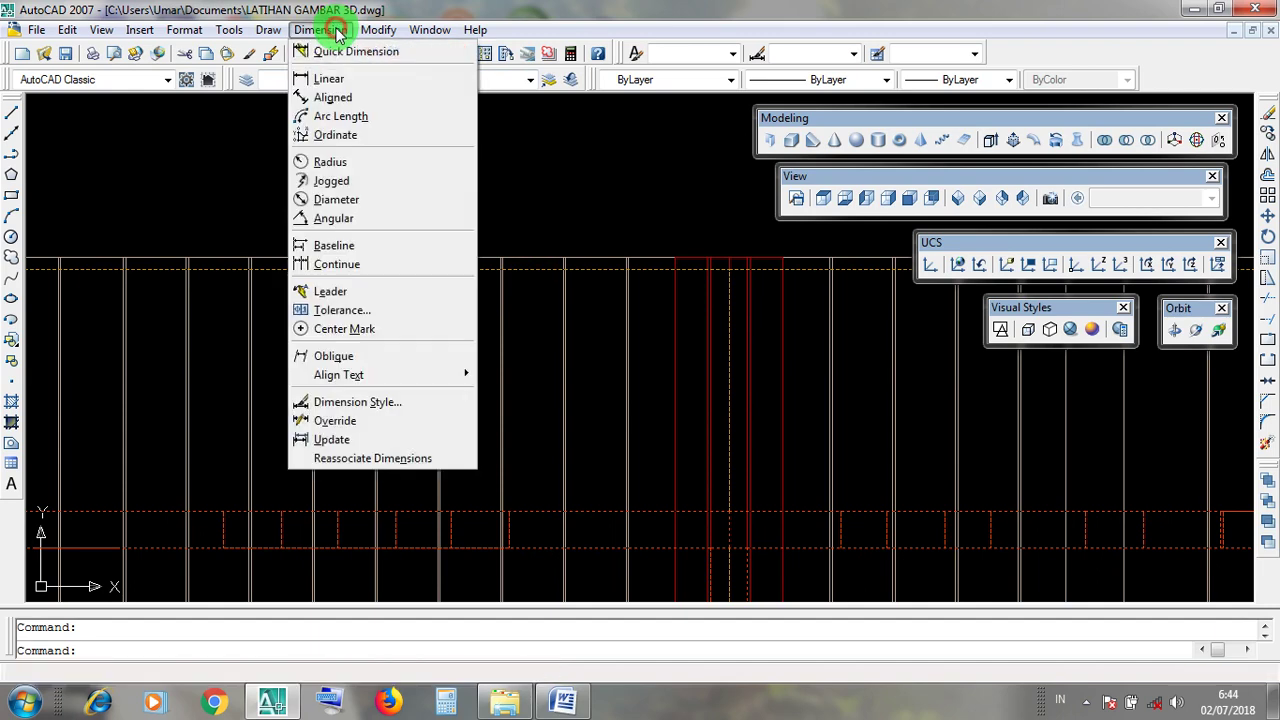
{"action": "left_click", "coordinate": [365, 88]}
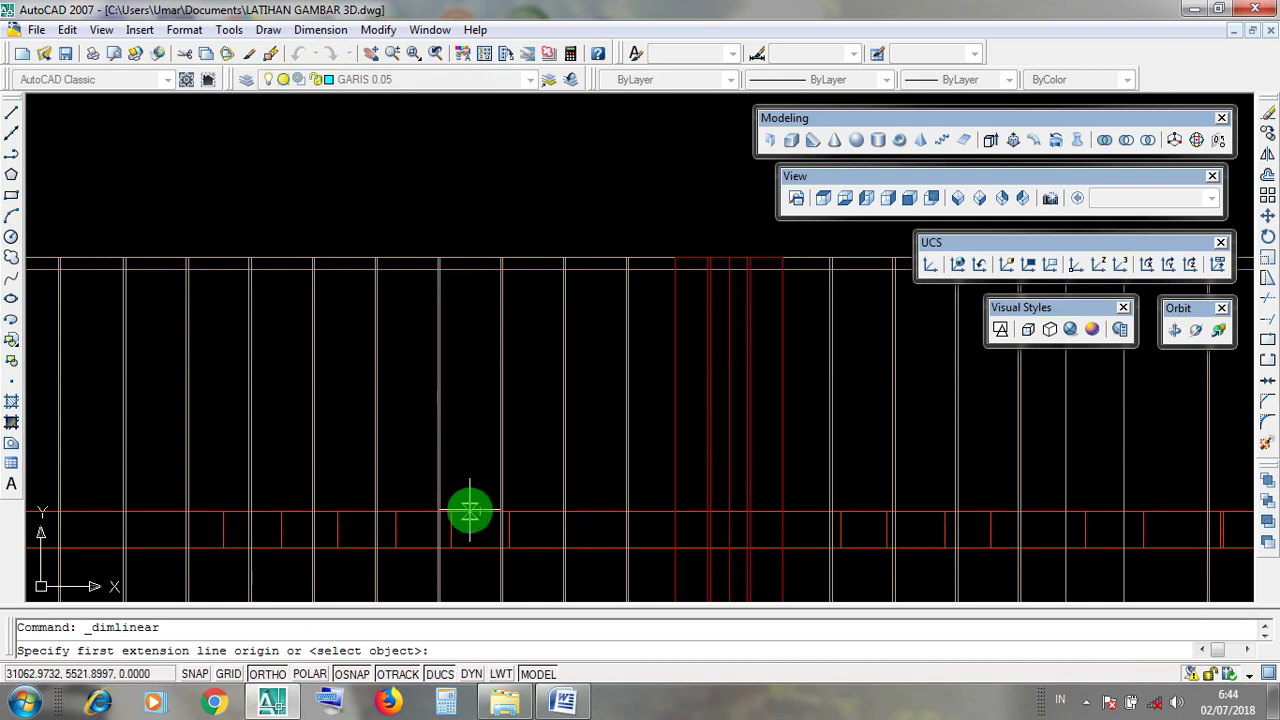
{"action": "left_click", "coordinate": [470, 512]}
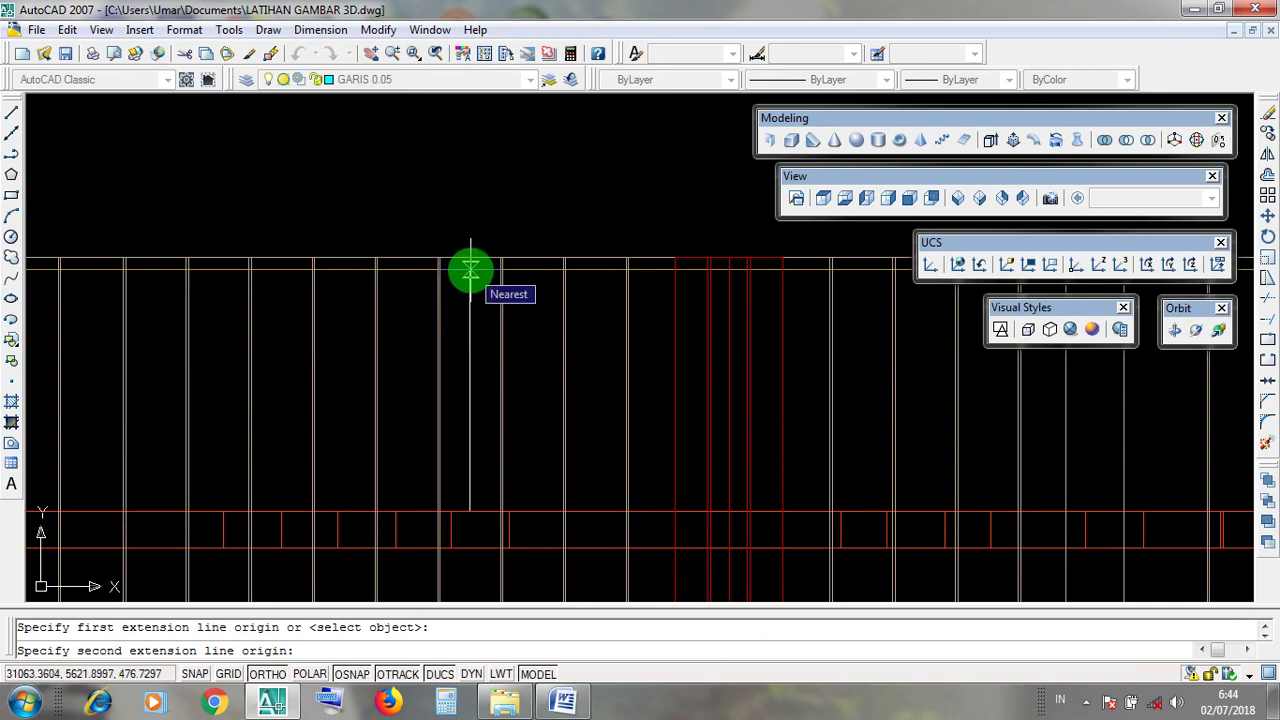
{"action": "left_click", "coordinate": [470, 270]}
{"action": "scroll", "coordinate": [470, 270], "scroll_direction": "down", "scroll_amount": 3}
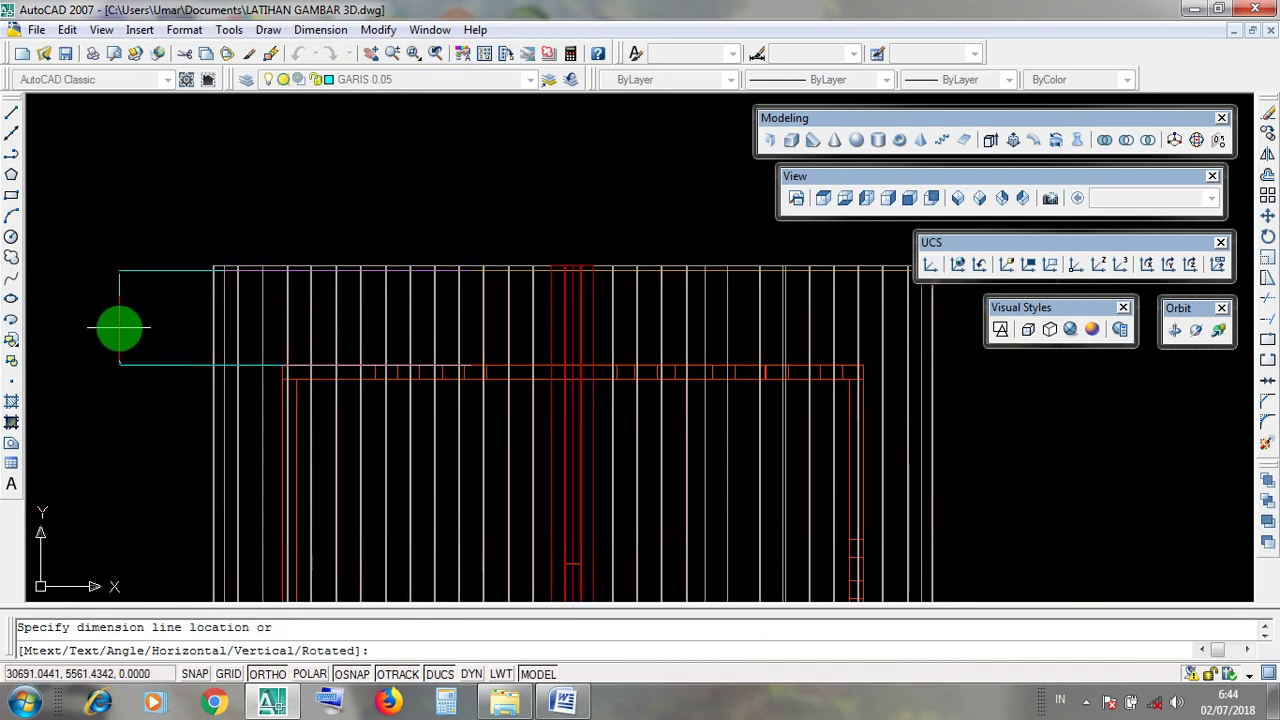
{"action": "left_click", "coordinate": [119, 326]}
{"action": "scroll", "coordinate": [110, 318], "scroll_direction": "up", "scroll_amount": 5}
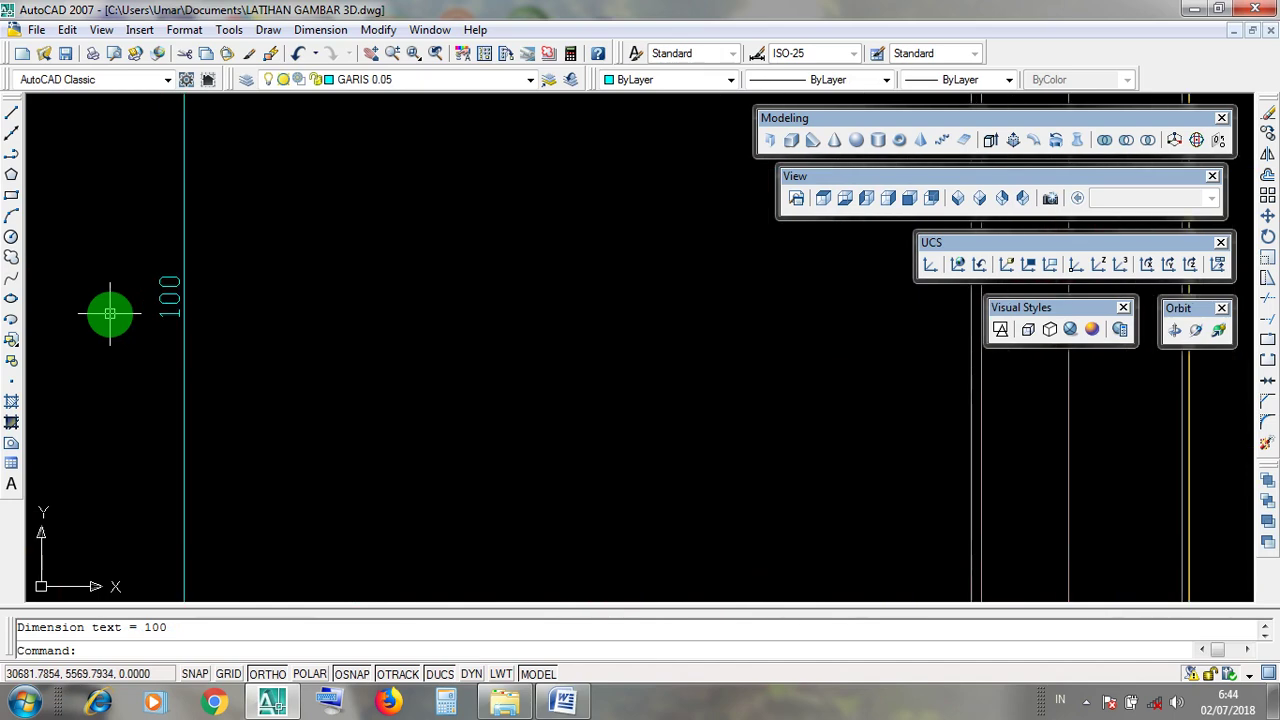
{"action": "scroll", "coordinate": [277, 390], "scroll_direction": "down", "scroll_amount": 5}
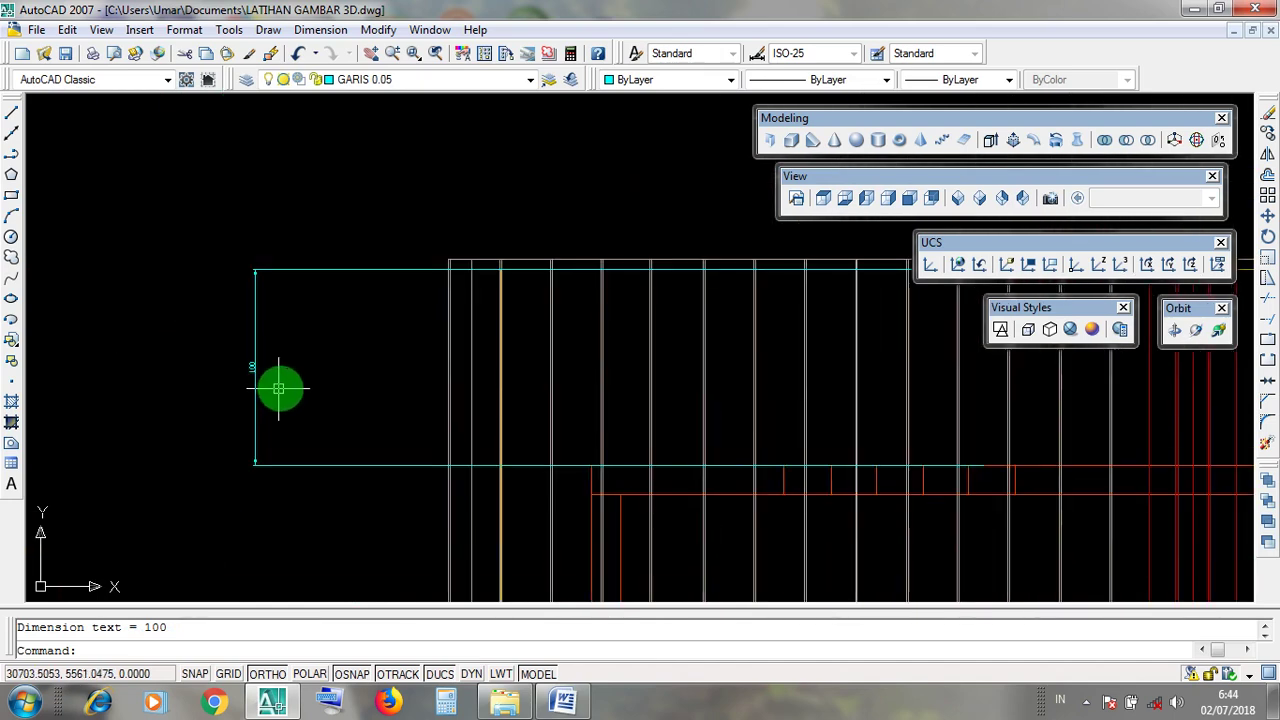
{"action": "left_click", "coordinate": [238, 357]}
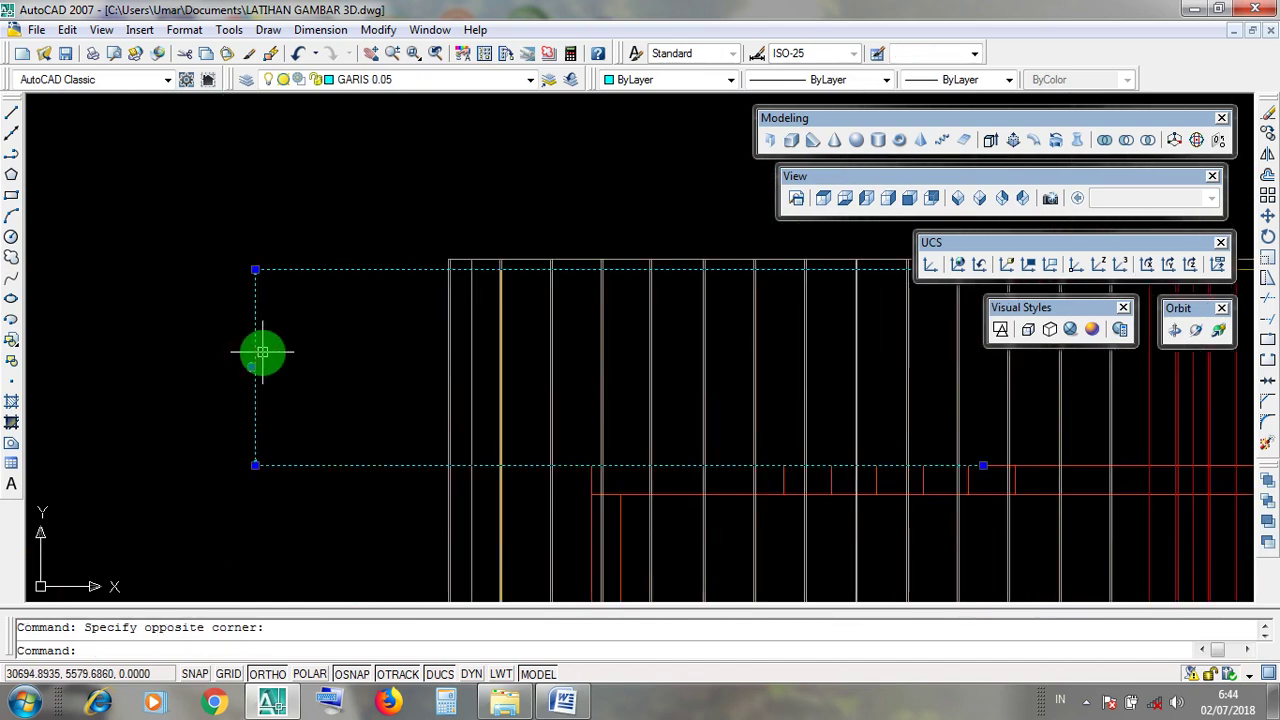
{"action": "key", "text": "Delete"}
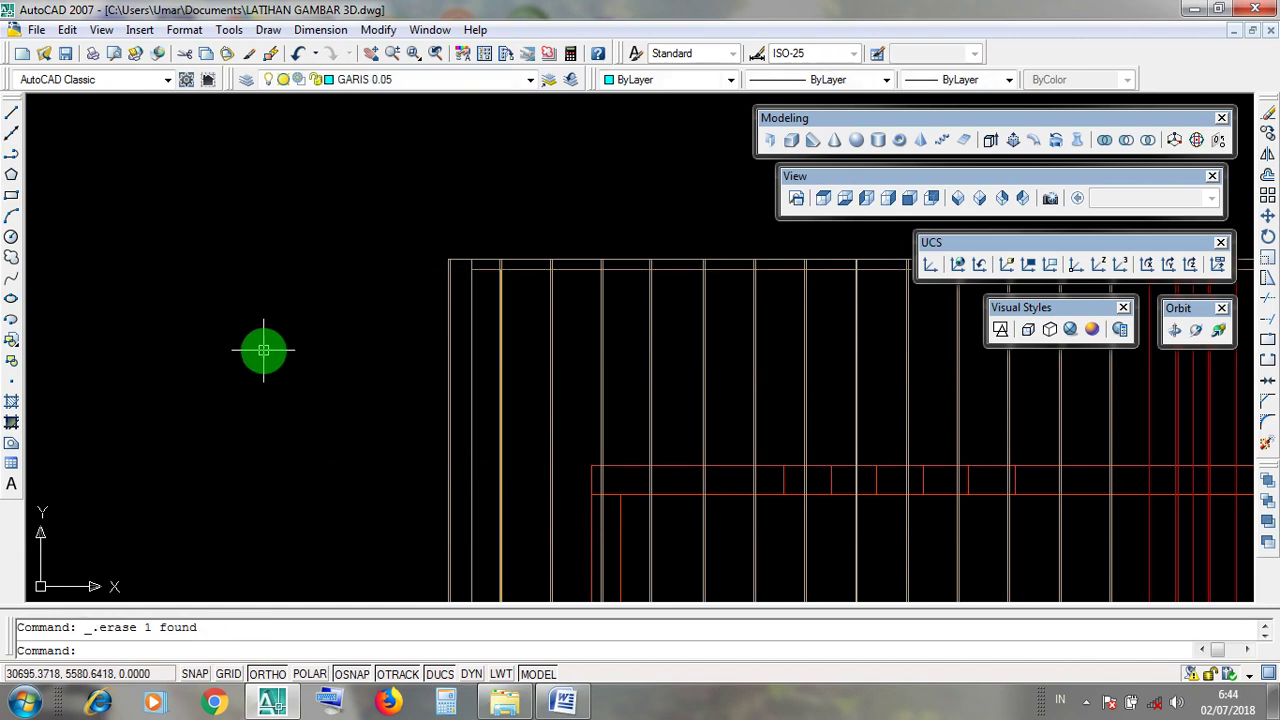
{"action": "scroll", "coordinate": [263, 350], "scroll_direction": "down", "scroll_amount": 3}
{"action": "middle_click_drag", "start_coordinate": [929, 571], "coordinate": [825, 425]}
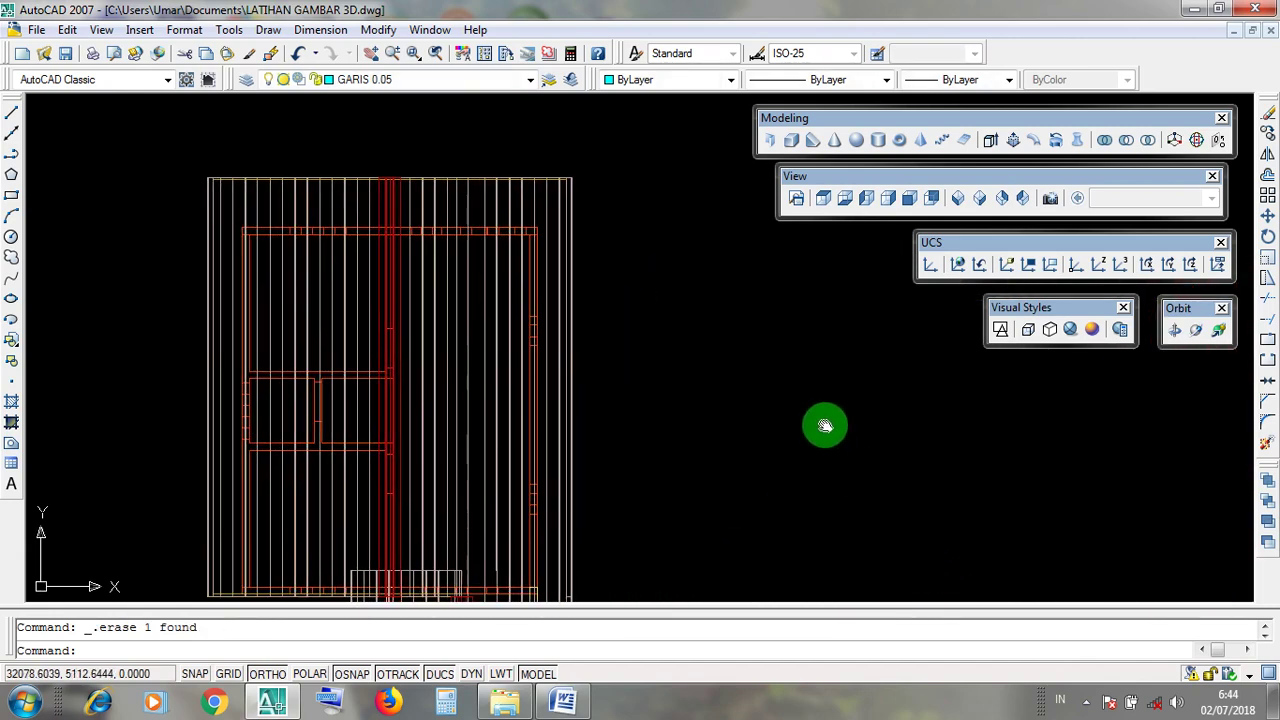
{"action": "scroll", "coordinate": [740, 411], "scroll_direction": "down", "scroll_amount": 3}
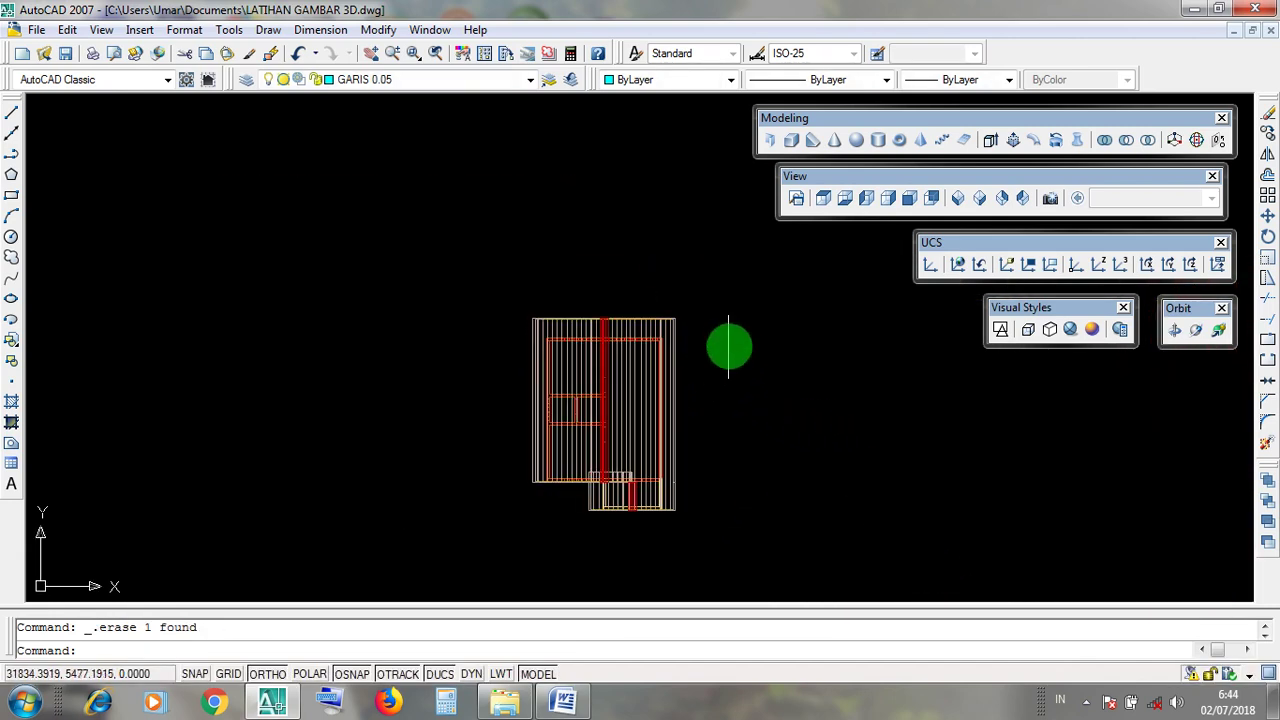
{"action": "left_click", "coordinate": [727, 336]}
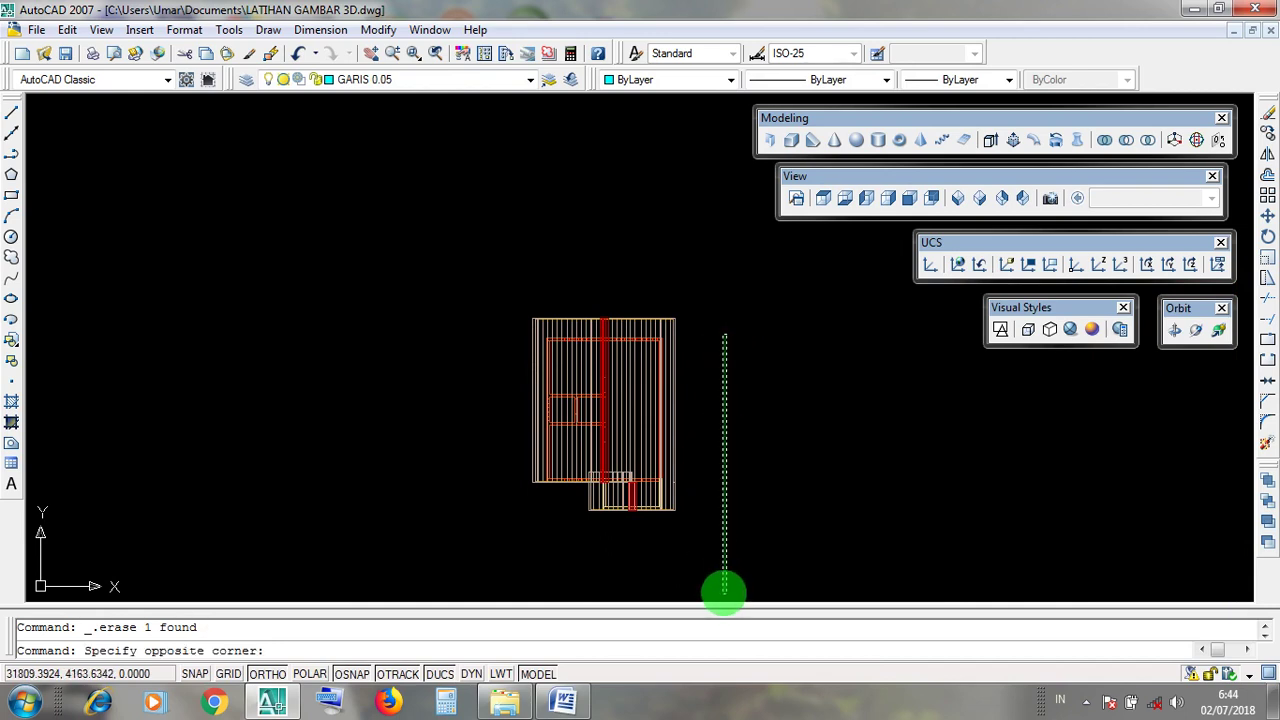
{"action": "left_click", "coordinate": [724, 590]}
{"action": "left_click", "coordinate": [731, 307]}
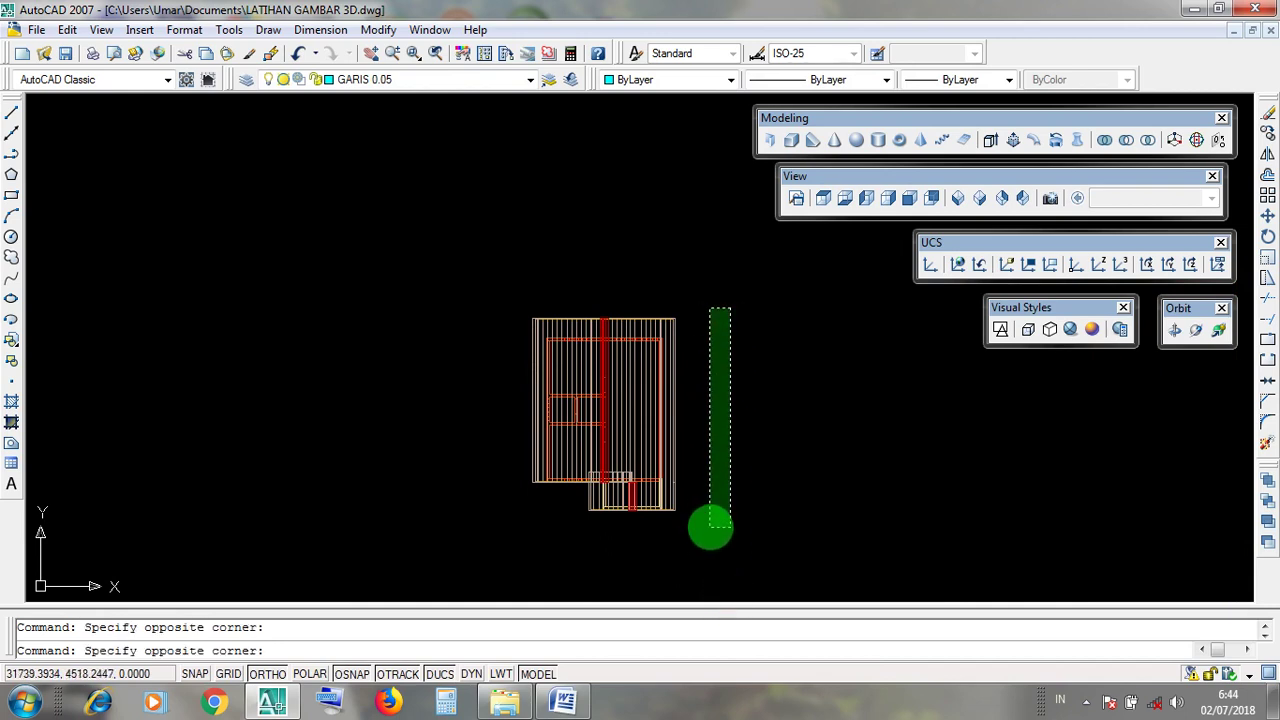
Step: Divide 100 by 2 in the Windows Calculator to get half of the rear overhang, and close the calculator
{"action": "left_click", "coordinate": [710, 527]}
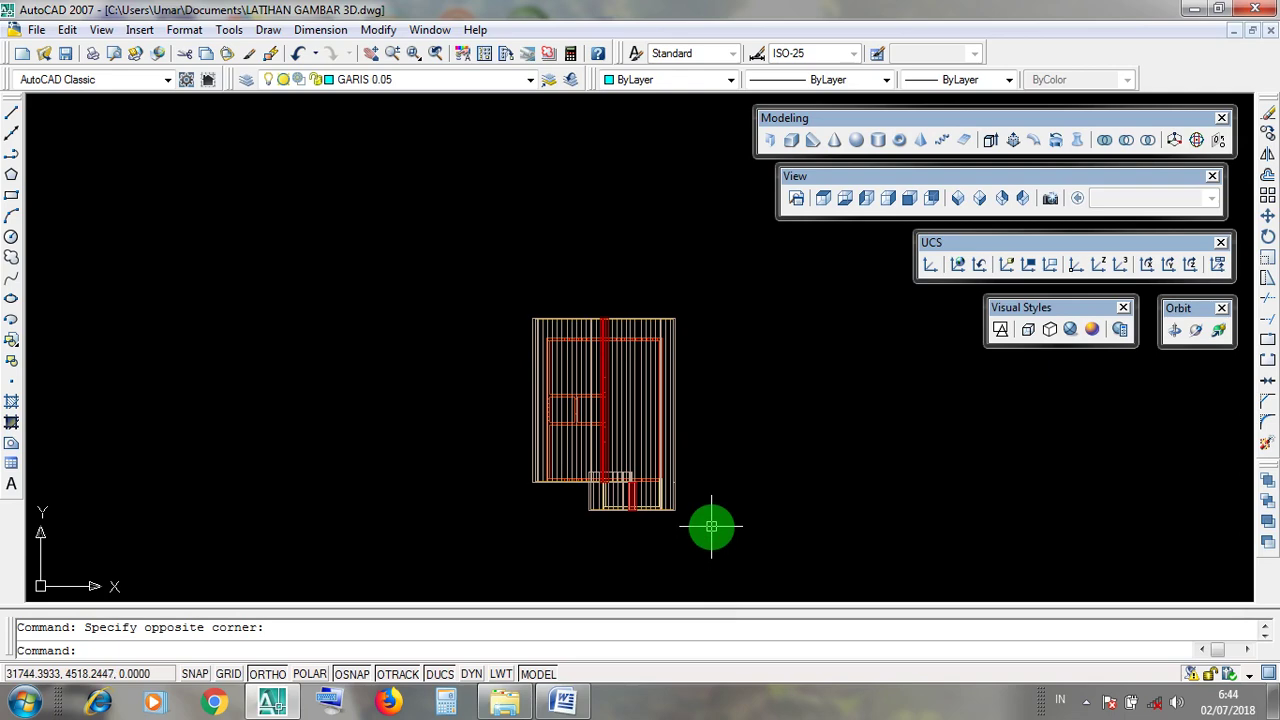
{"action": "left_click", "coordinate": [446, 703]}
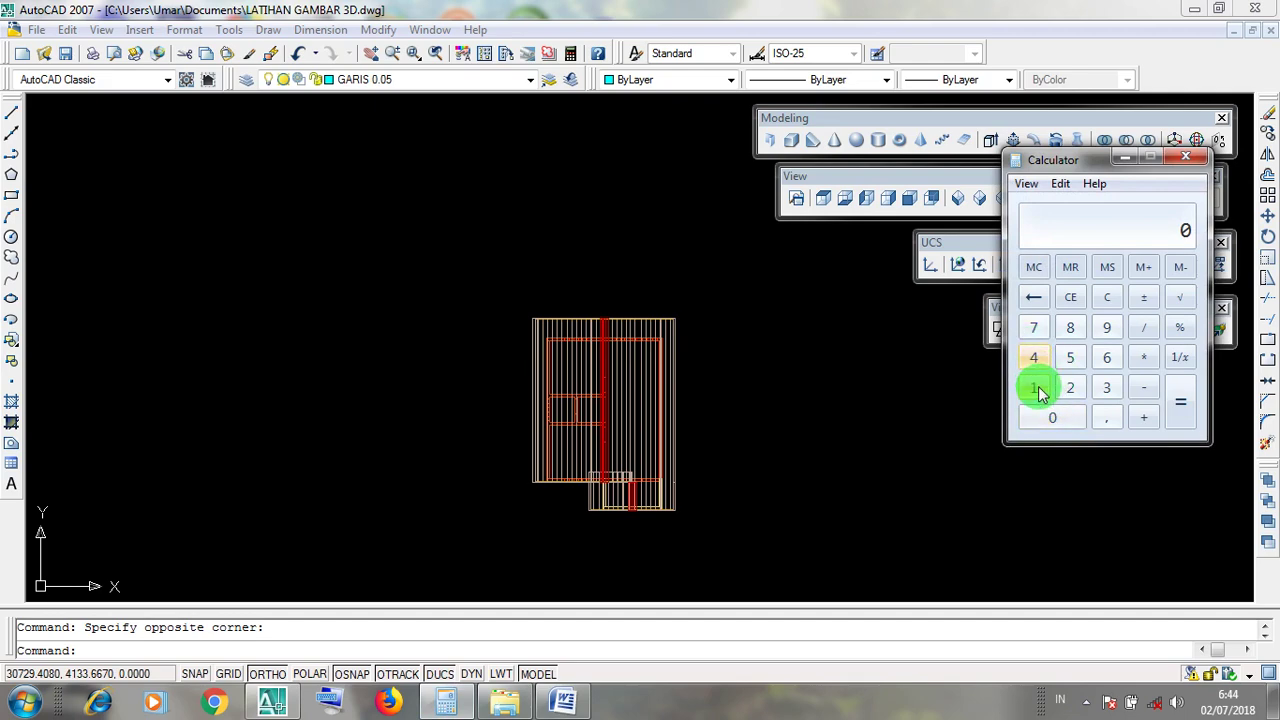
{"action": "left_click", "coordinate": [1036, 389]}
{"action": "left_click", "coordinate": [1038, 420]}
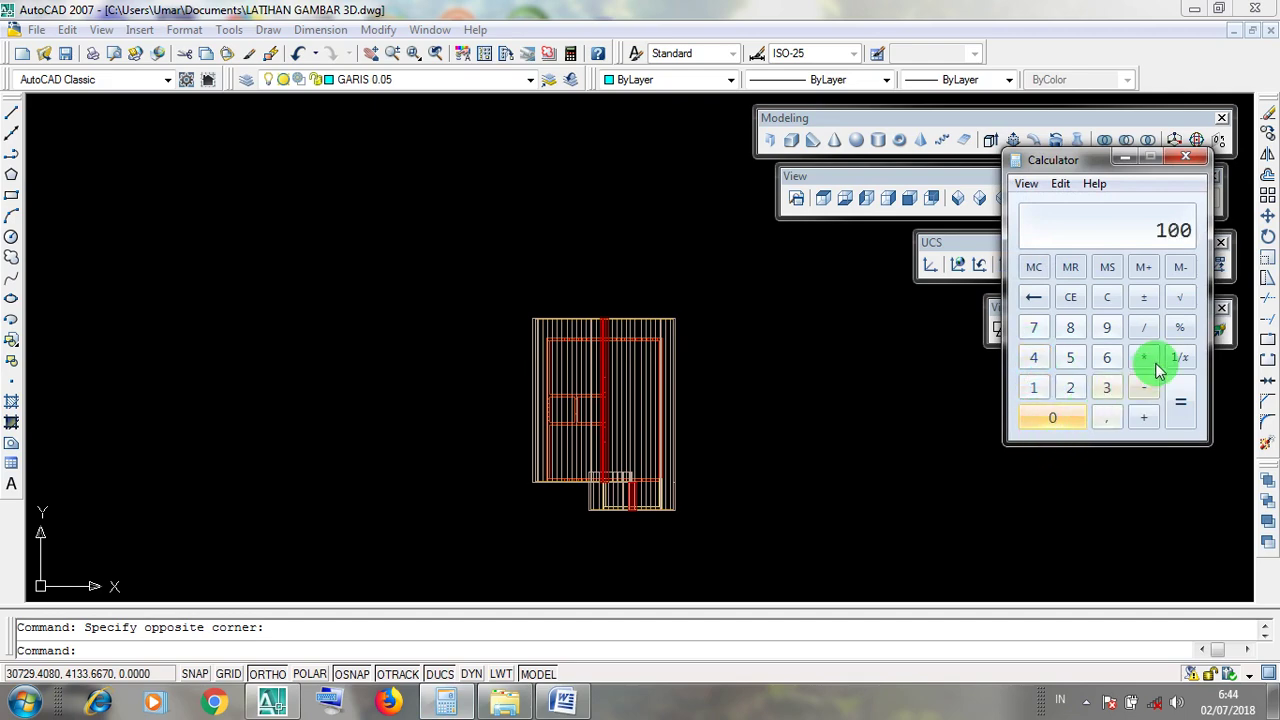
{"action": "left_click", "coordinate": [1150, 330]}
{"action": "left_click", "coordinate": [1070, 387]}
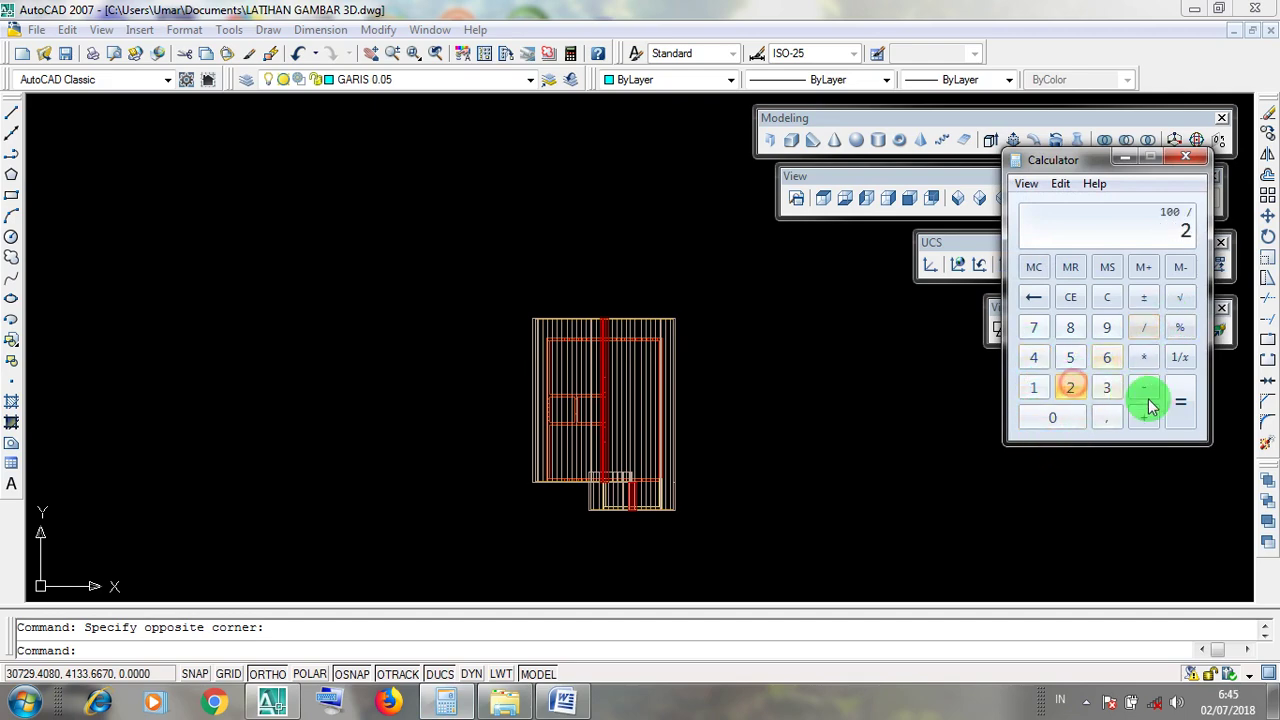
{"action": "left_click", "coordinate": [1178, 405]}
{"action": "left_click", "coordinate": [1186, 157]}
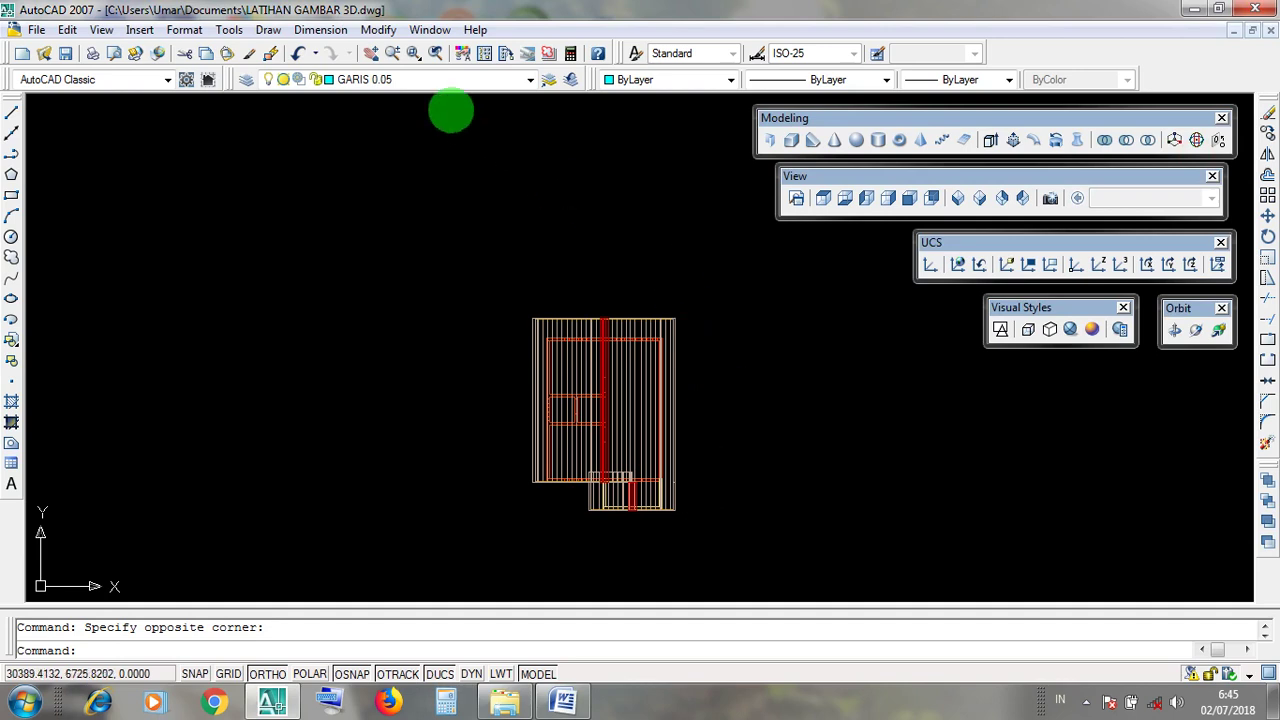
{"action": "left_click", "coordinate": [380, 30]}
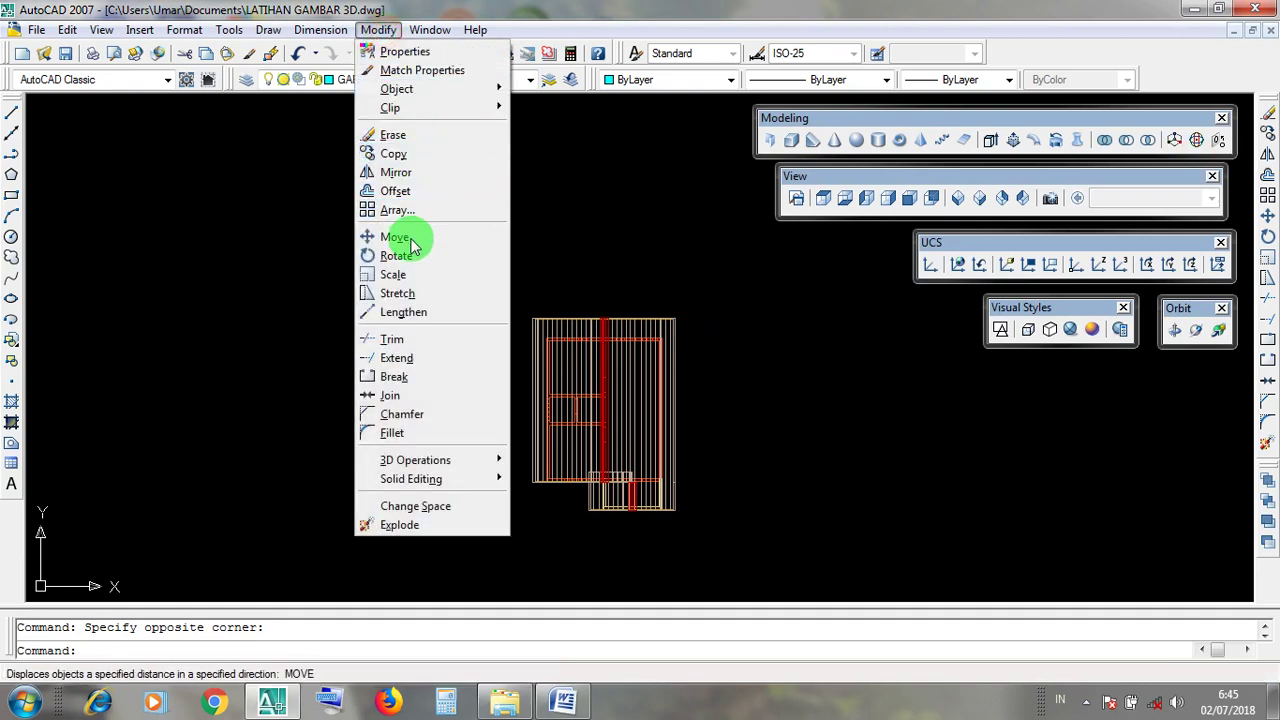
{"action": "left_click", "coordinate": [820, 371]}
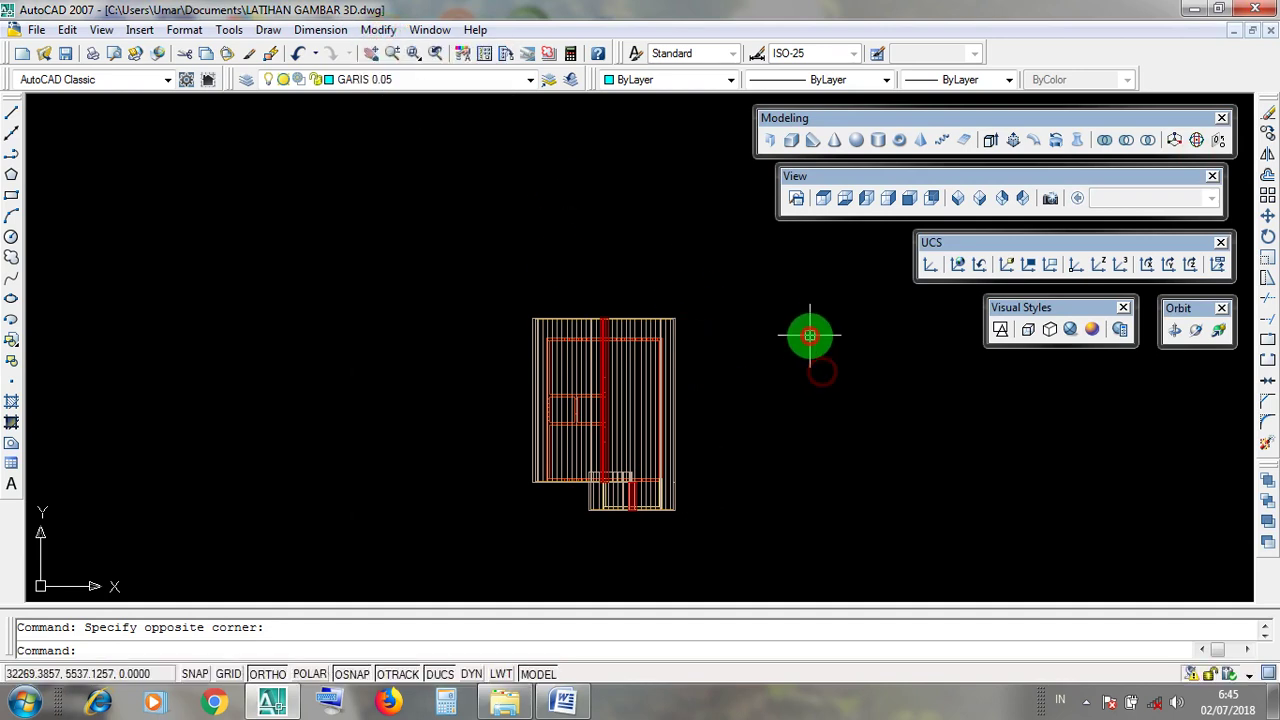
{"action": "left_click", "coordinate": [1190, 10]}
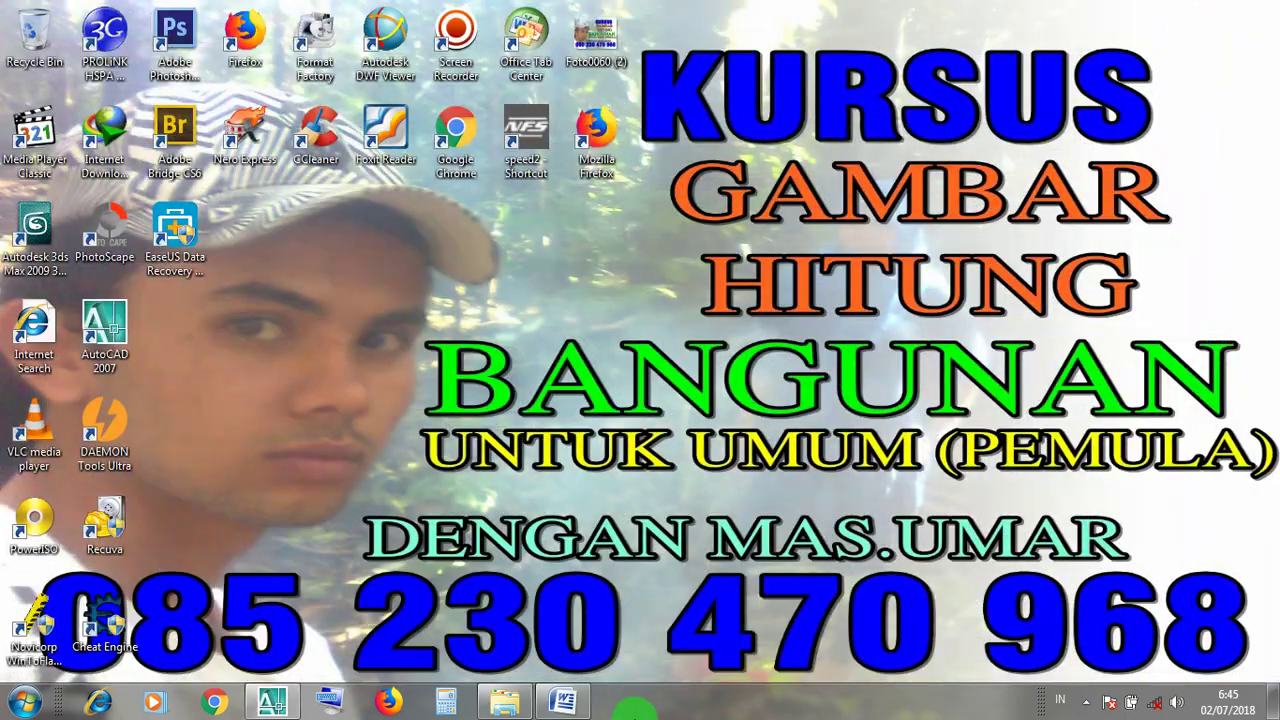
{"action": "left_click", "coordinate": [570, 704]}
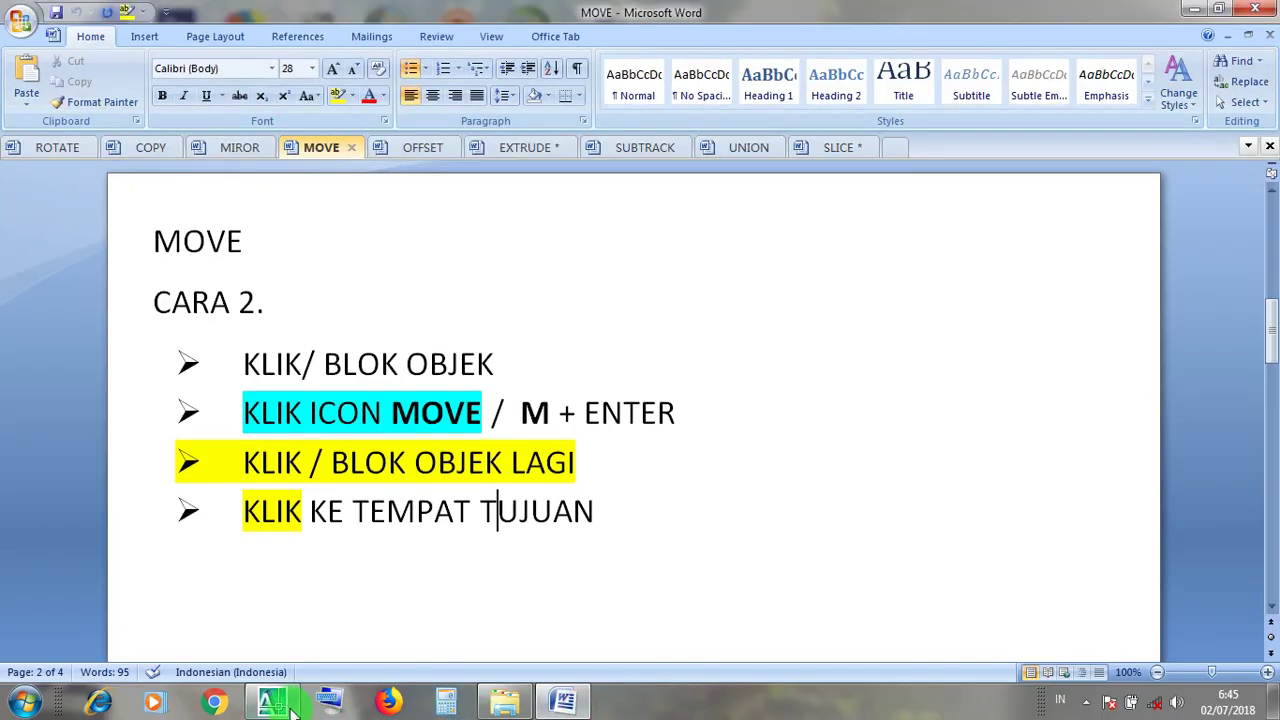
{"action": "left_click", "coordinate": [274, 703]}
{"action": "scroll", "coordinate": [648, 440], "scroll_direction": "up", "scroll_amount": 5}
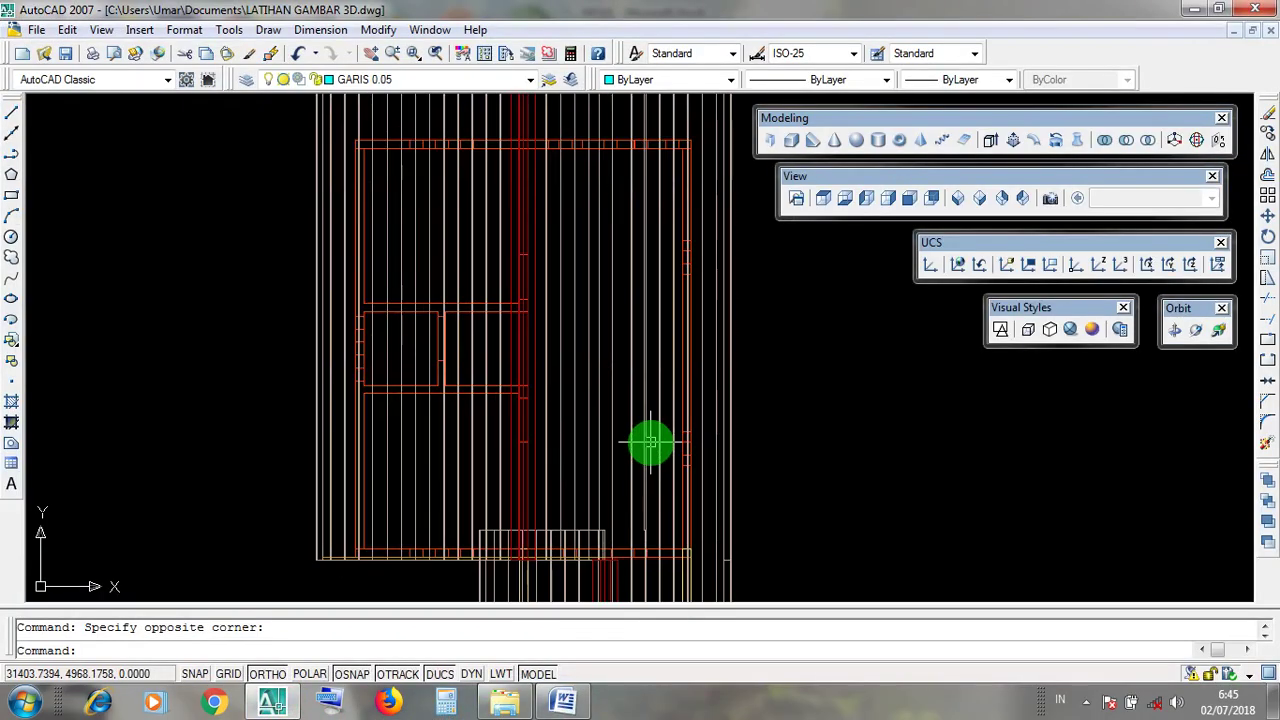
{"action": "scroll", "coordinate": [650, 442], "scroll_direction": "down", "scroll_amount": 4}
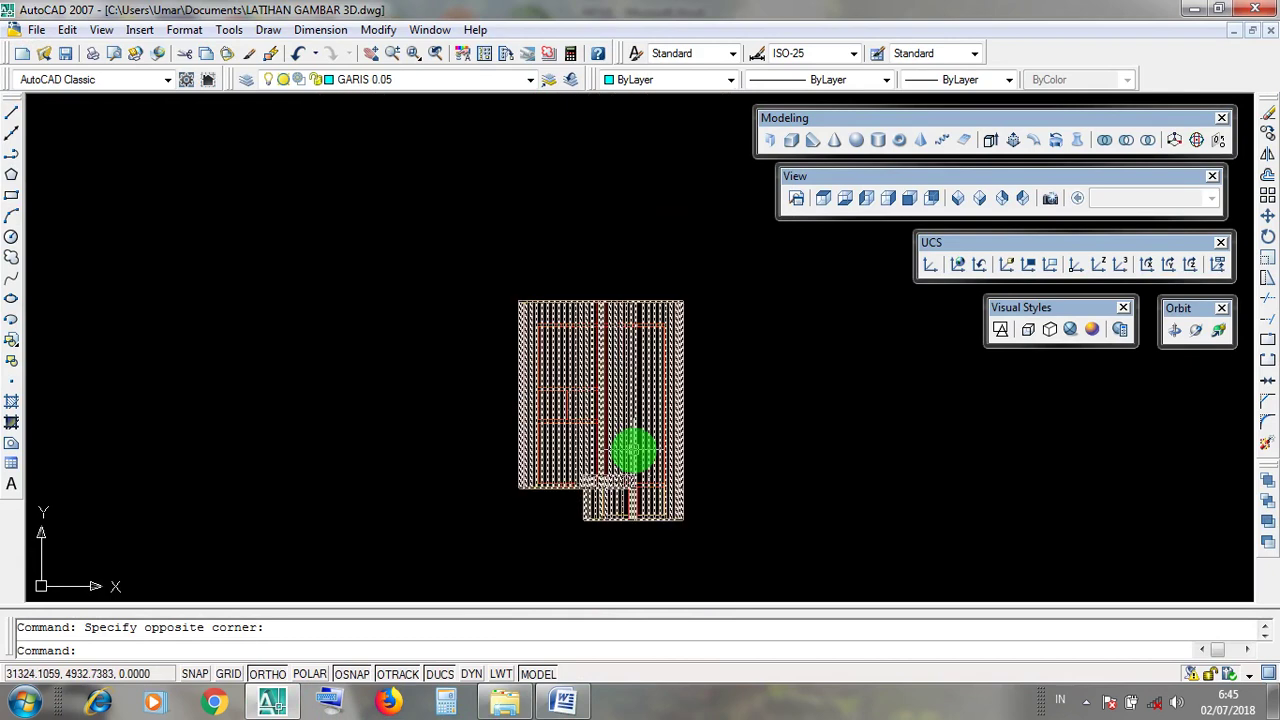
{"action": "scroll", "coordinate": [688, 480], "scroll_direction": "up", "scroll_amount": 3}
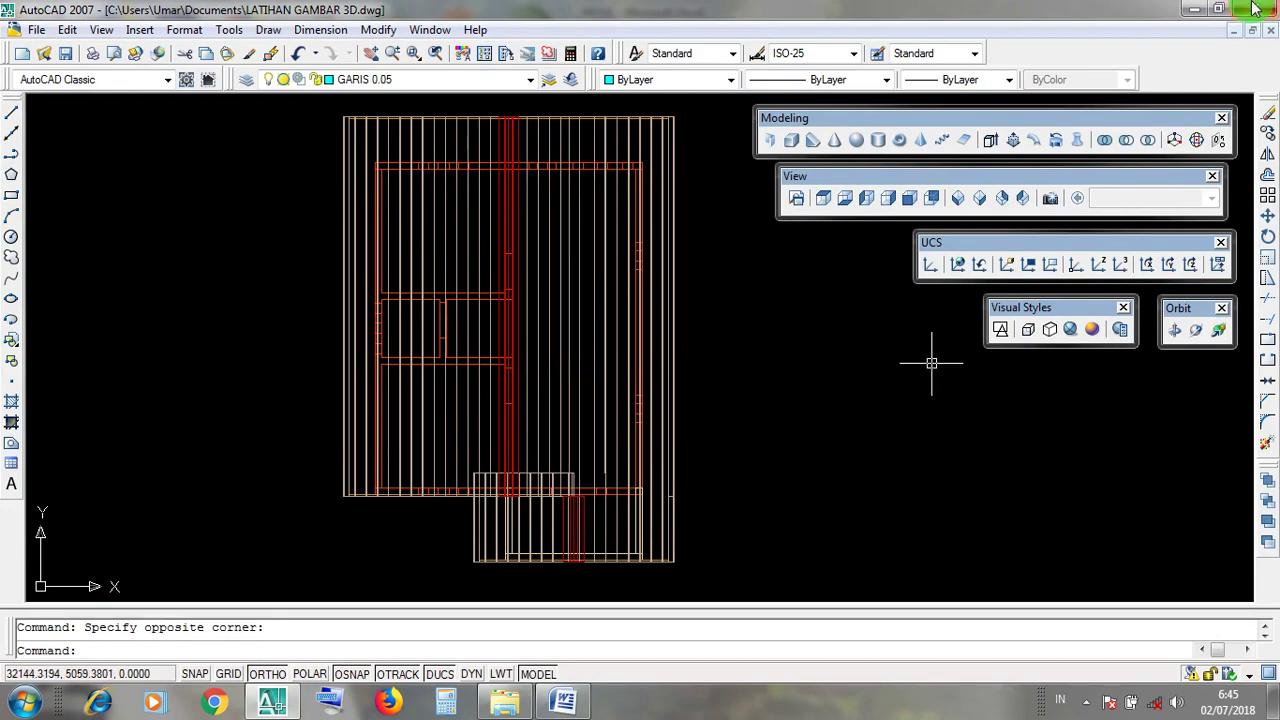
Step: Switch to the MOVE notes in Word and review CARA 3 on moving an object by a set distance, including the Ortho reminder
{"action": "left_click", "coordinate": [1197, 12]}
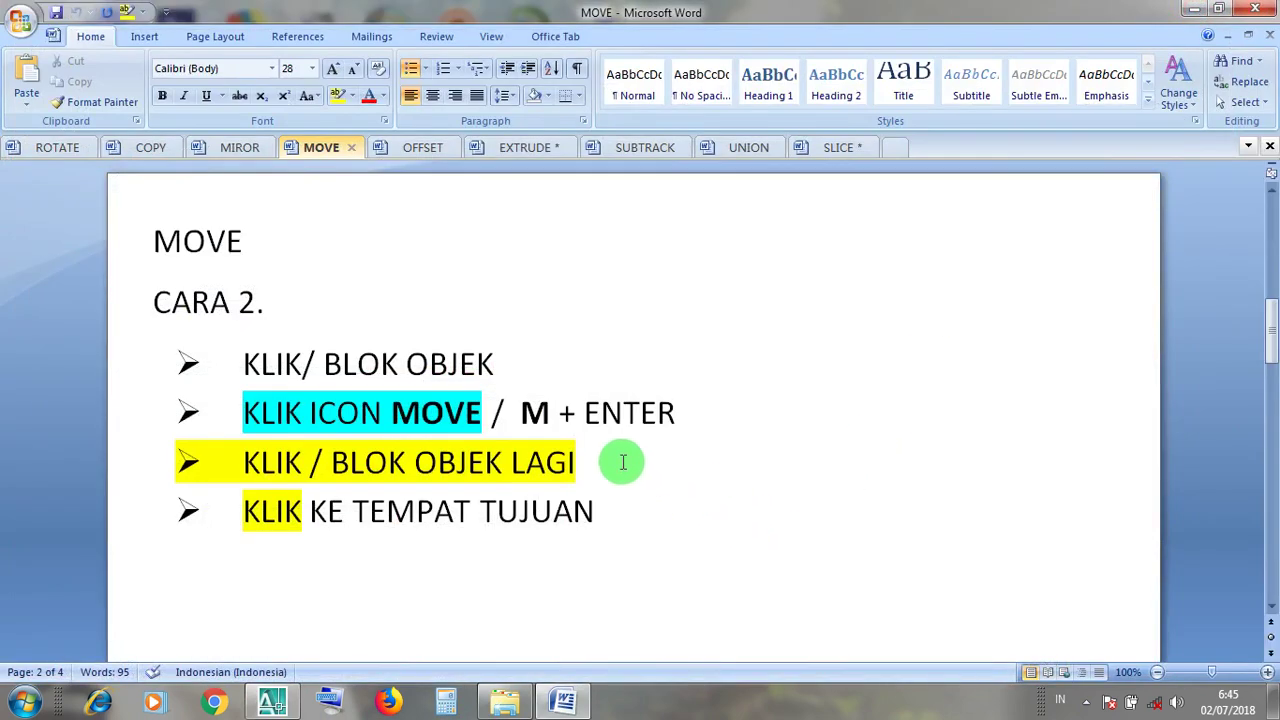
{"action": "scroll", "coordinate": [622, 461], "scroll_direction": "down", "scroll_amount": 10}
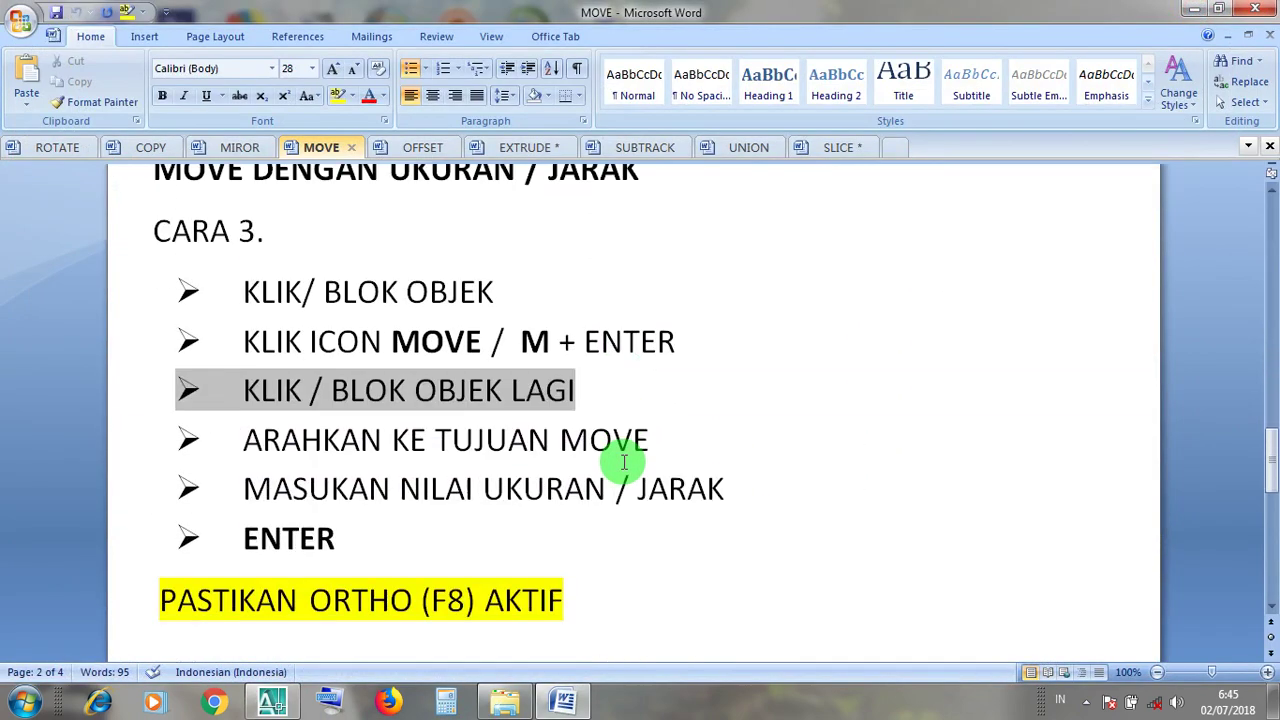
{"action": "left_click_drag", "start_coordinate": [505, 293], "coordinate": [256, 287]}
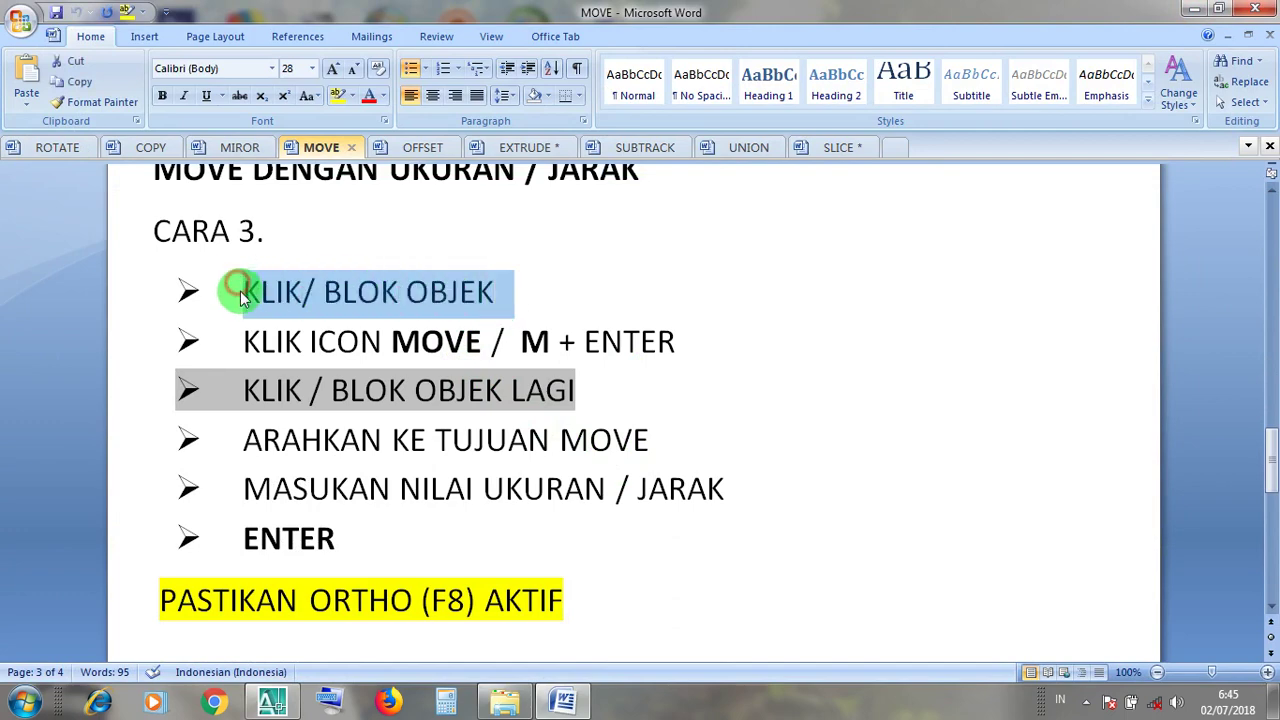
{"action": "left_click_drag", "start_coordinate": [492, 341], "coordinate": [287, 331]}
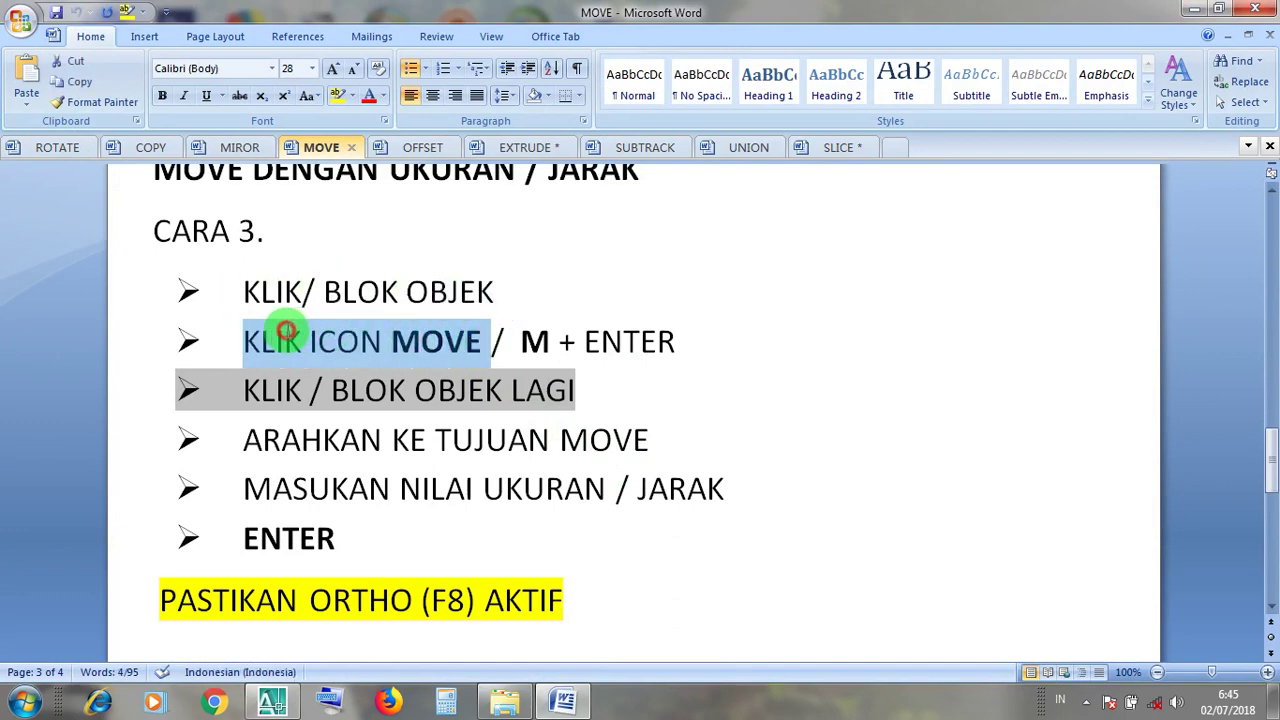
{"action": "left_click", "coordinate": [520, 340]}
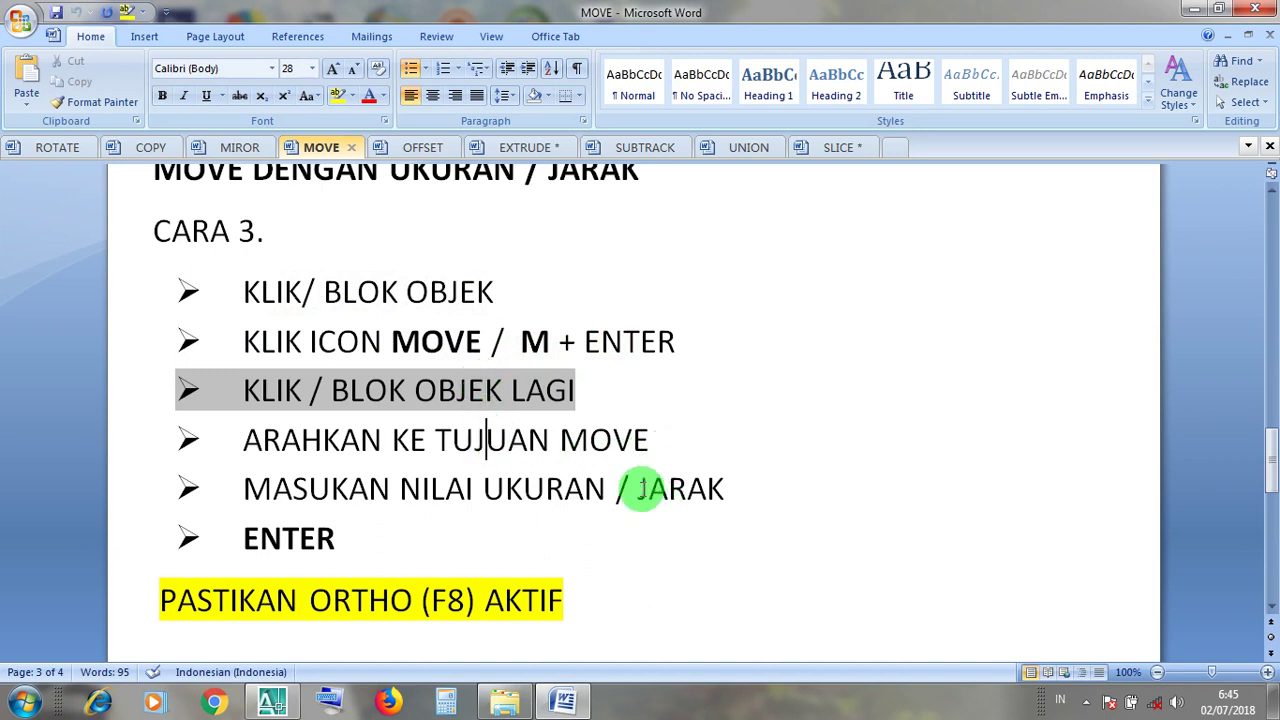
{"action": "left_click_drag", "start_coordinate": [598, 494], "coordinate": [573, 493]}
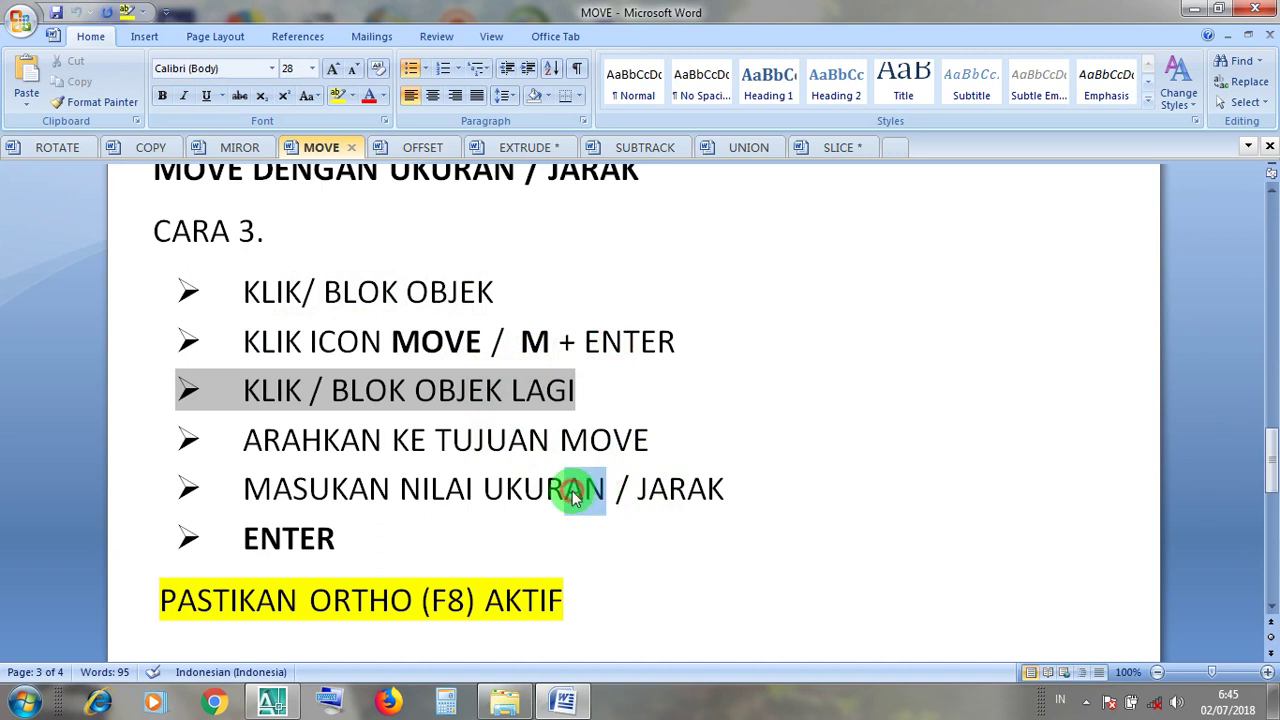
{"action": "left_click", "coordinate": [519, 521]}
{"action": "left_click", "coordinate": [369, 553]}
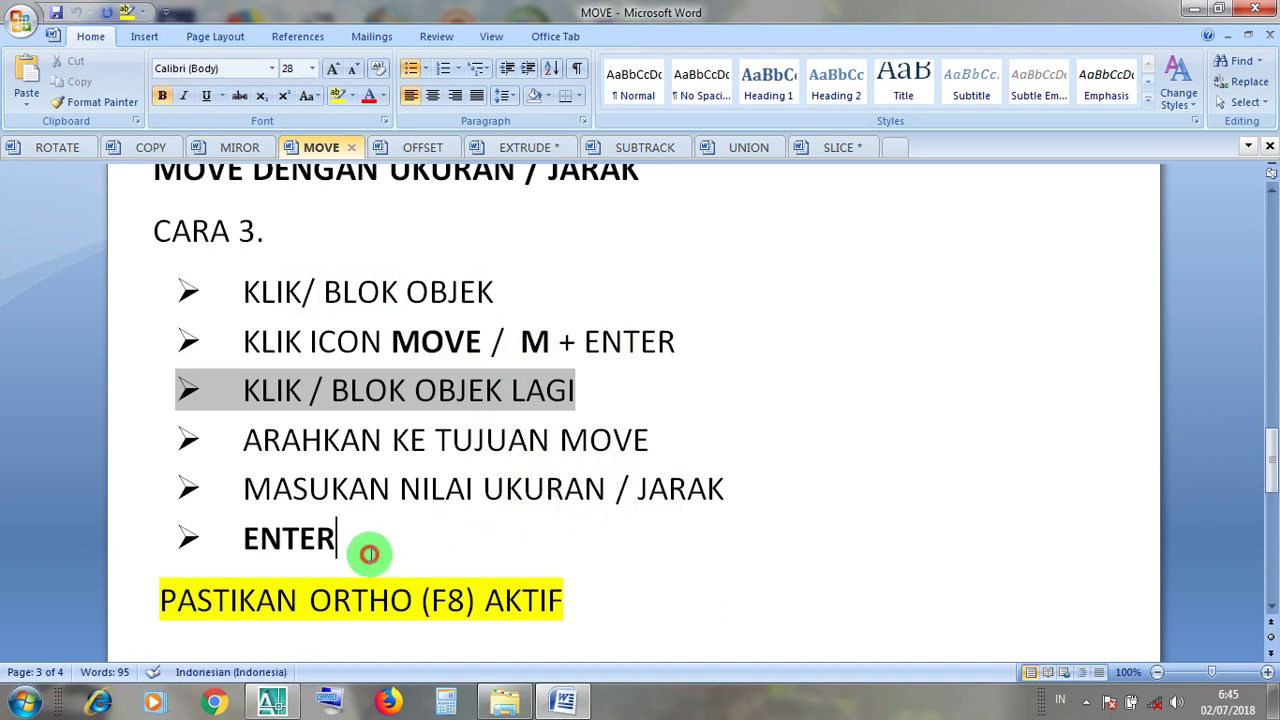
{"action": "left_click_drag", "start_coordinate": [597, 603], "coordinate": [186, 600]}
{"action": "left_click", "coordinate": [623, 606]}
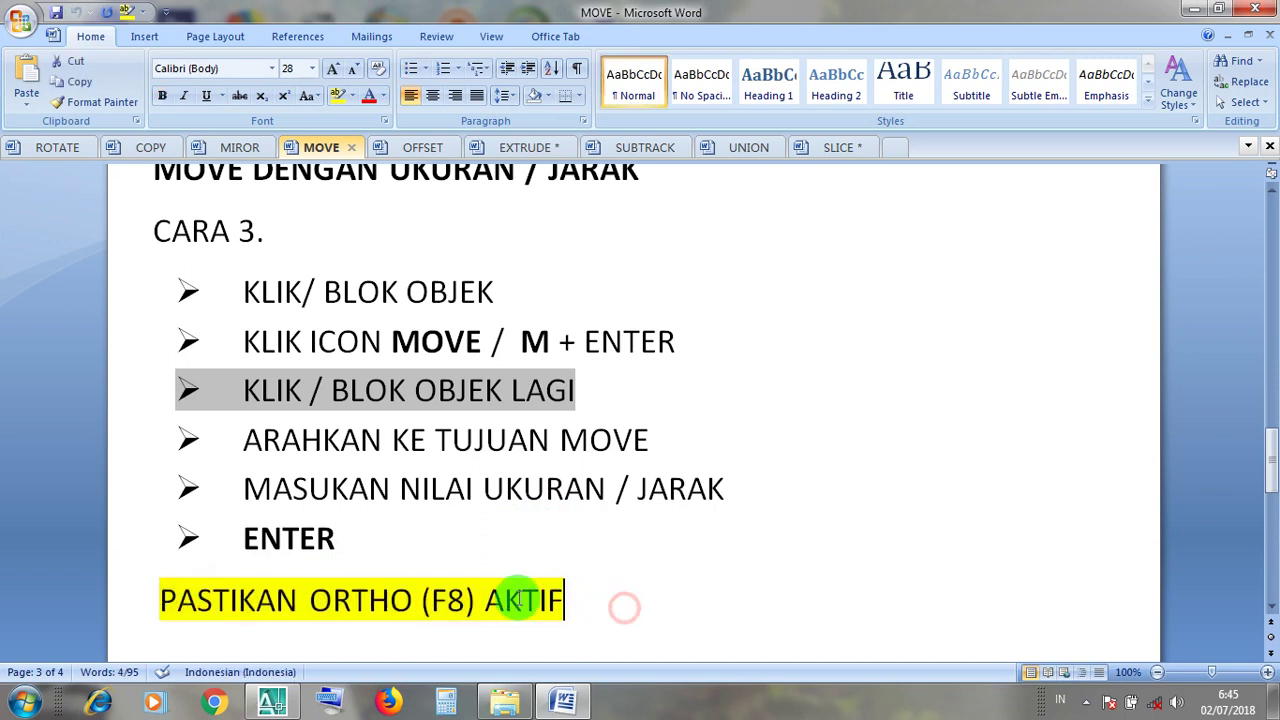
{"action": "left_click_drag", "start_coordinate": [551, 603], "coordinate": [183, 574]}
{"action": "left_click", "coordinate": [476, 600]}
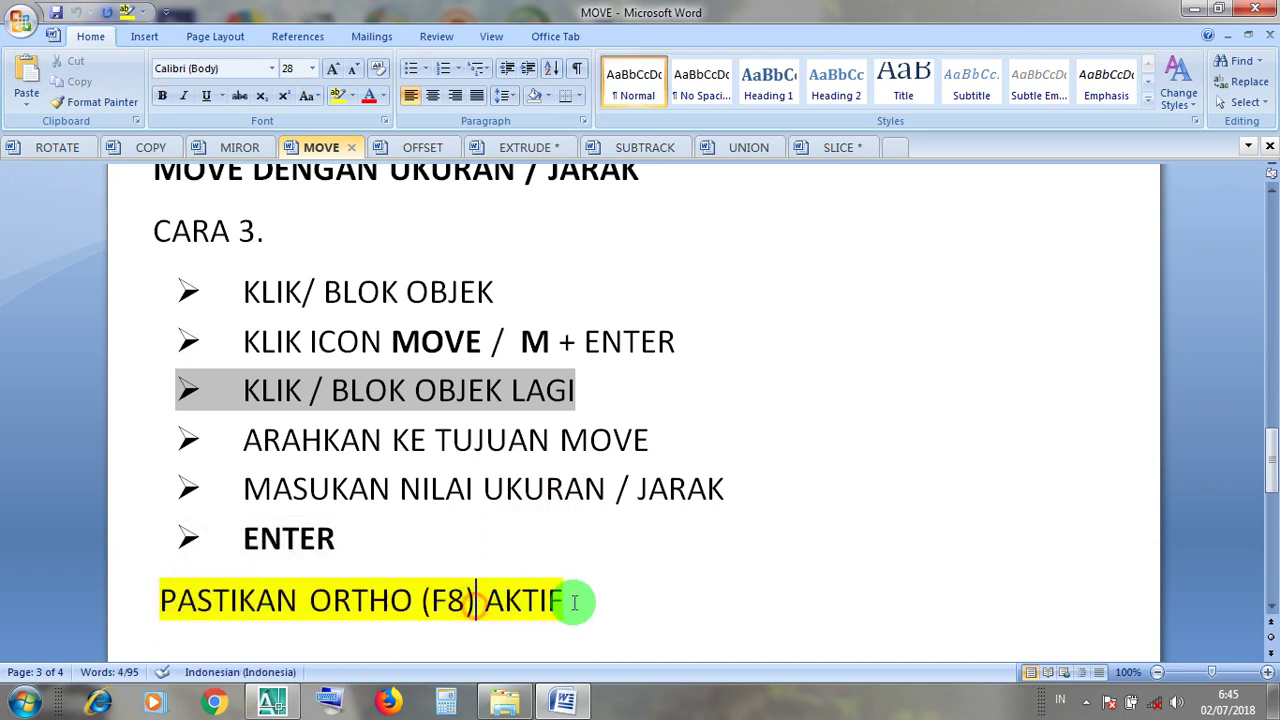
{"action": "left_click_drag", "start_coordinate": [571, 603], "coordinate": [177, 600]}
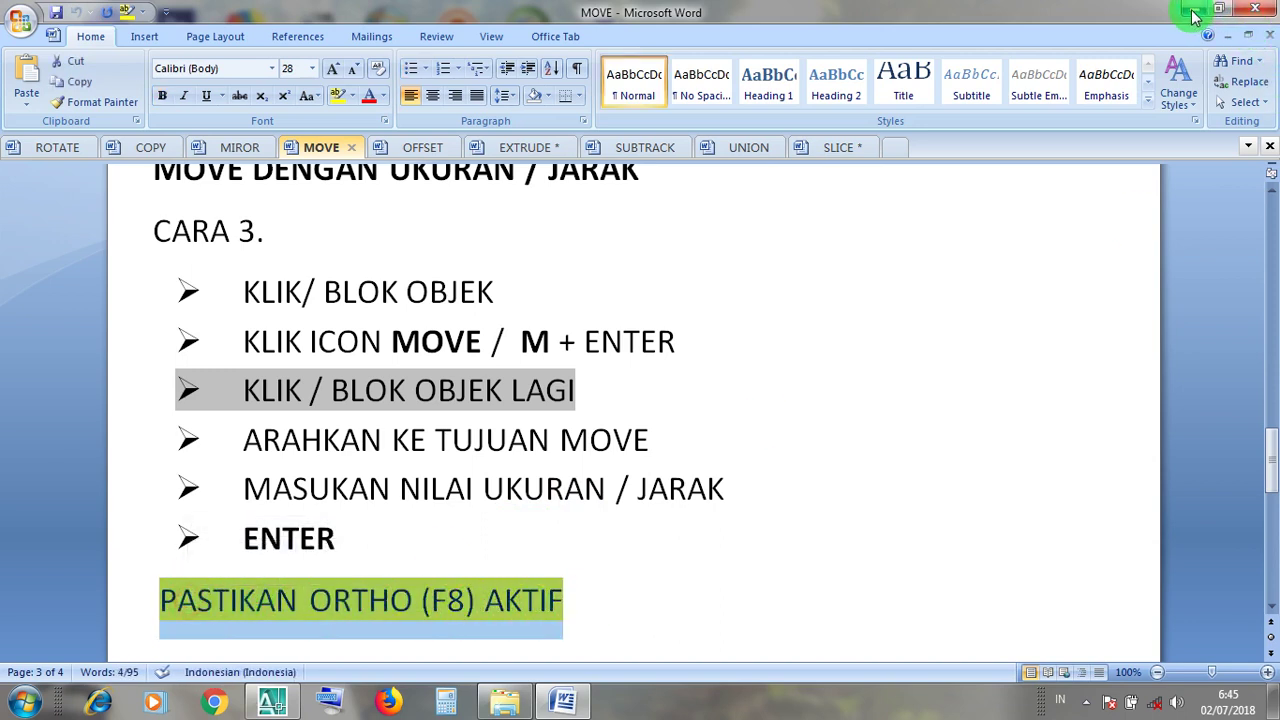
Step: Return to the AutoCAD drawing and make sure Ortho mode is on
{"action": "left_click", "coordinate": [1194, 8]}
{"action": "left_click", "coordinate": [272, 700]}
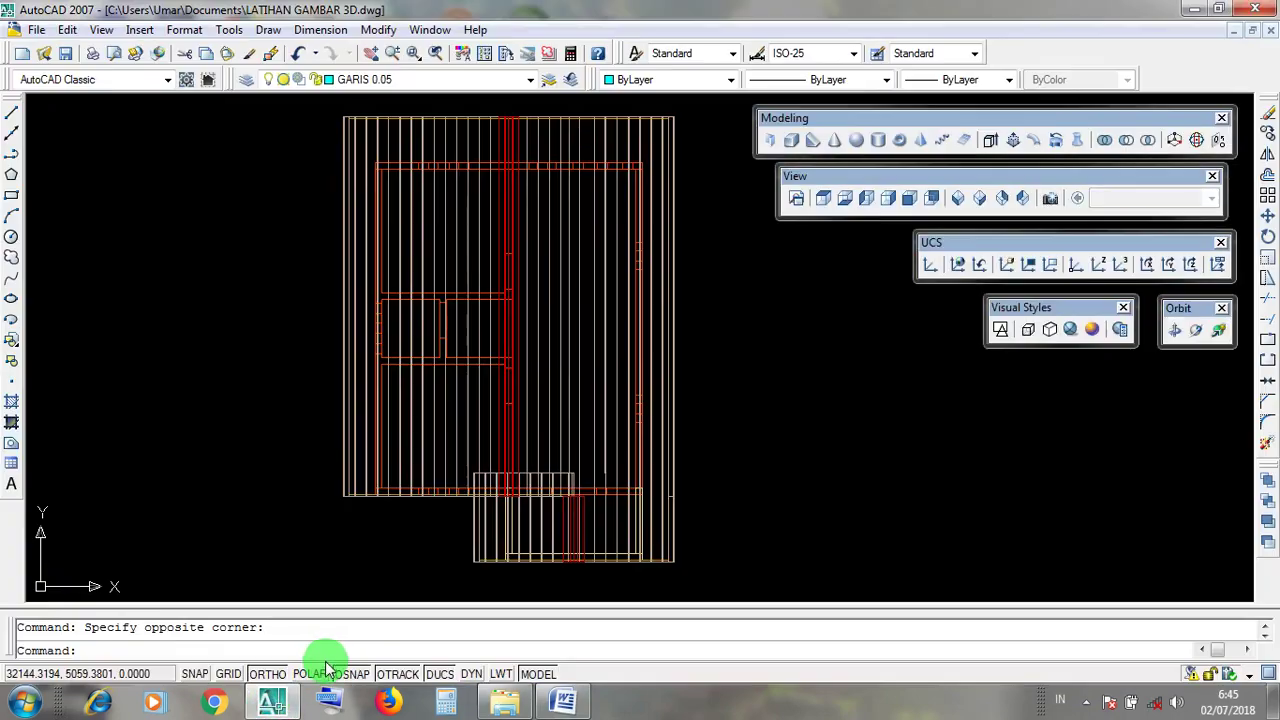
{"action": "left_click", "coordinate": [270, 675]}
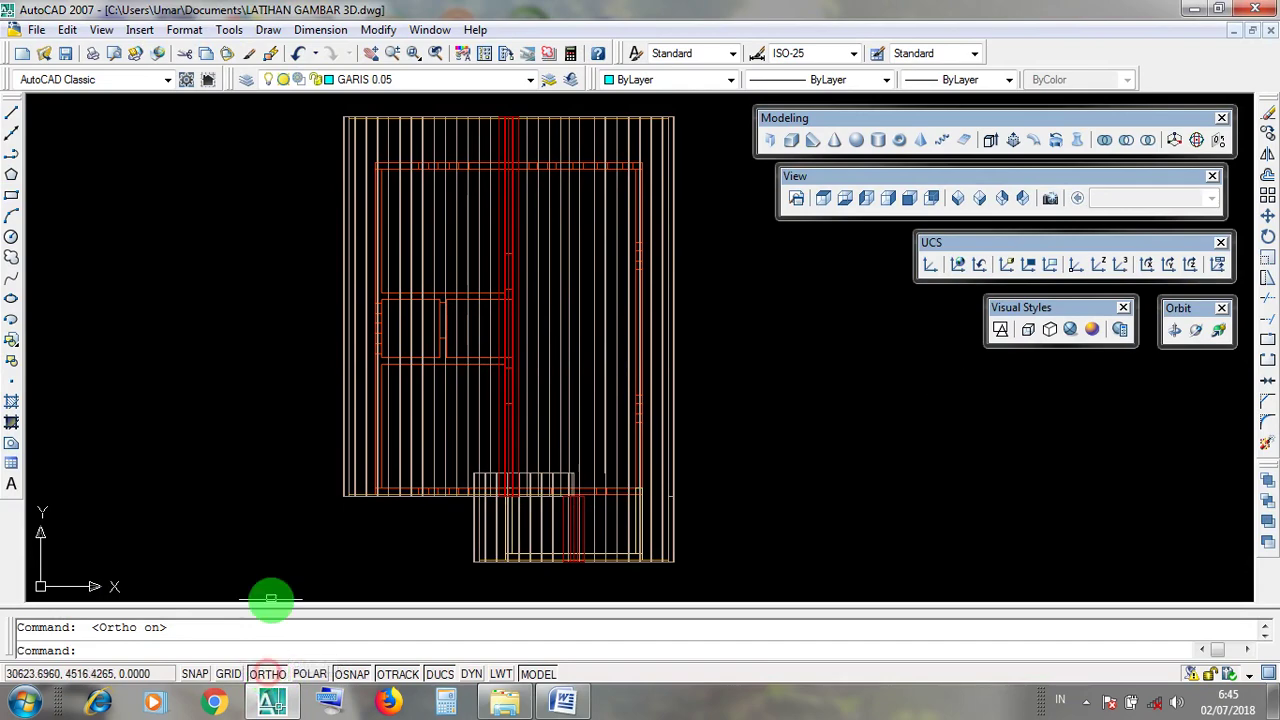
{"action": "left_click", "coordinate": [270, 676]}
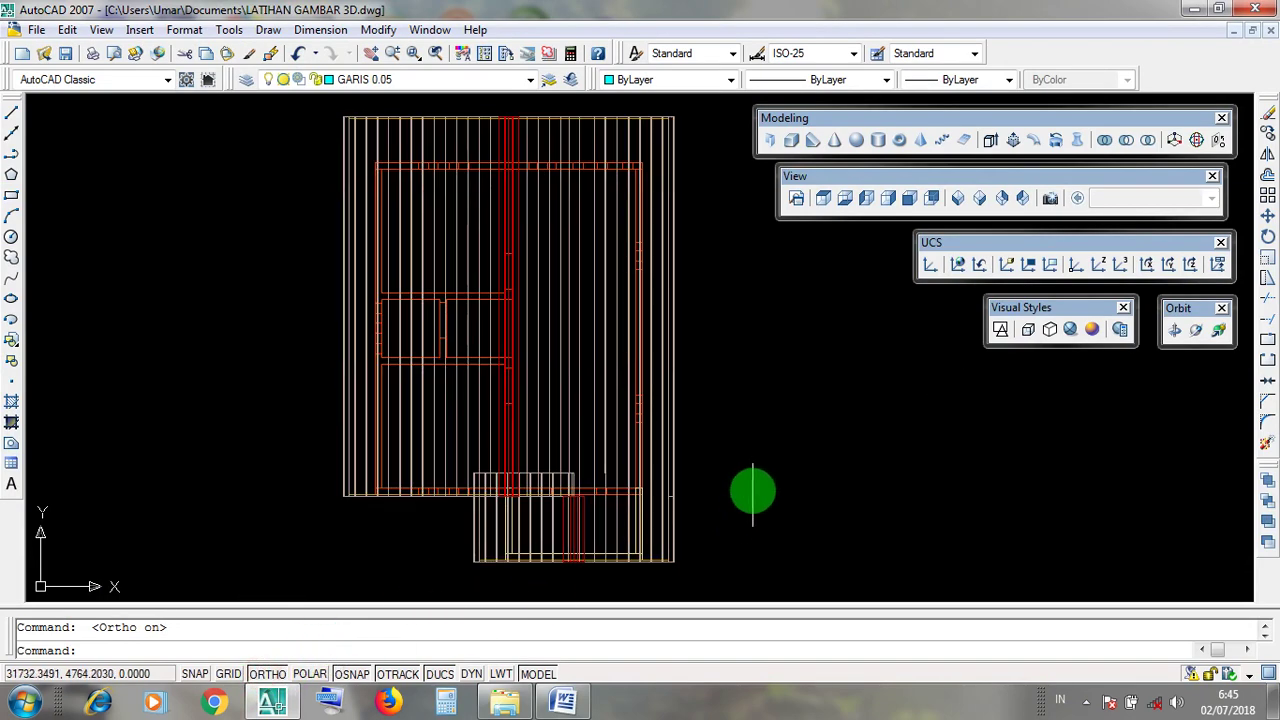
Step: Select the front terrace walls to check which layer they are on, and clear the selection
{"action": "scroll", "coordinate": [750, 489], "scroll_direction": "up", "scroll_amount": 3}
{"action": "scroll", "coordinate": [750, 483], "scroll_direction": "down", "scroll_amount": 4}
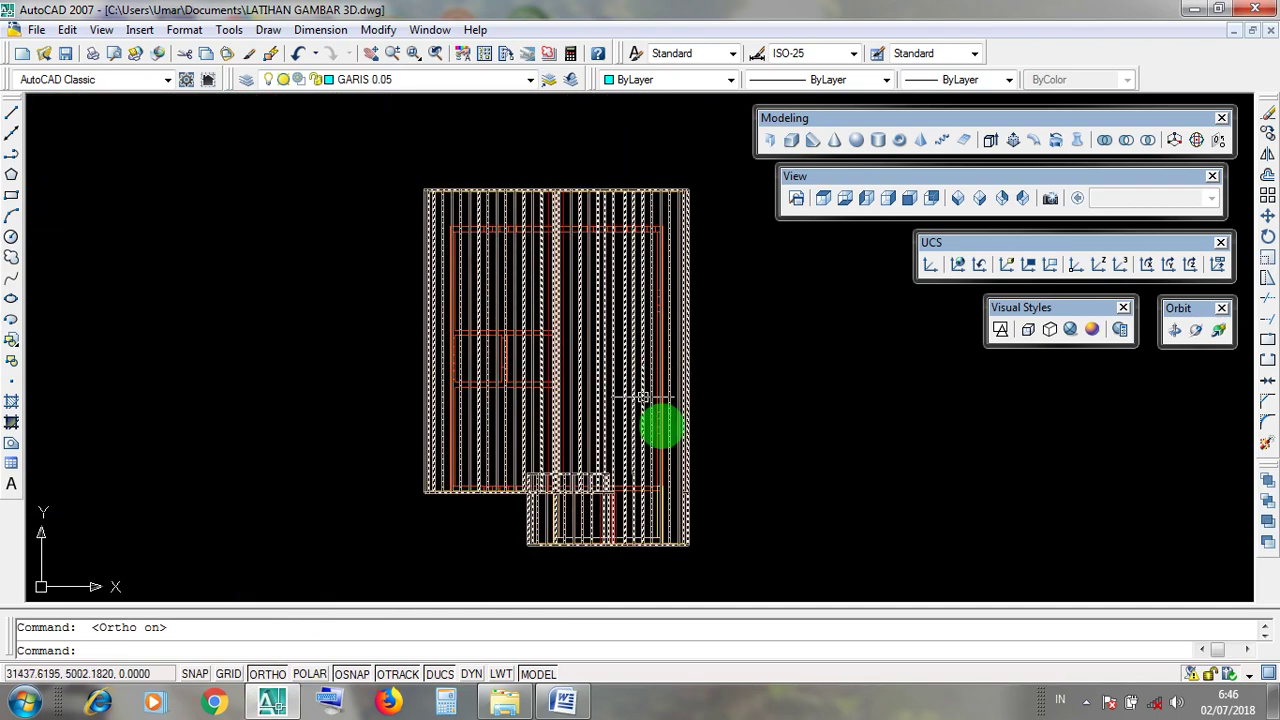
{"action": "scroll", "coordinate": [697, 532], "scroll_direction": "up", "scroll_amount": 3}
{"action": "left_click", "coordinate": [630, 507]}
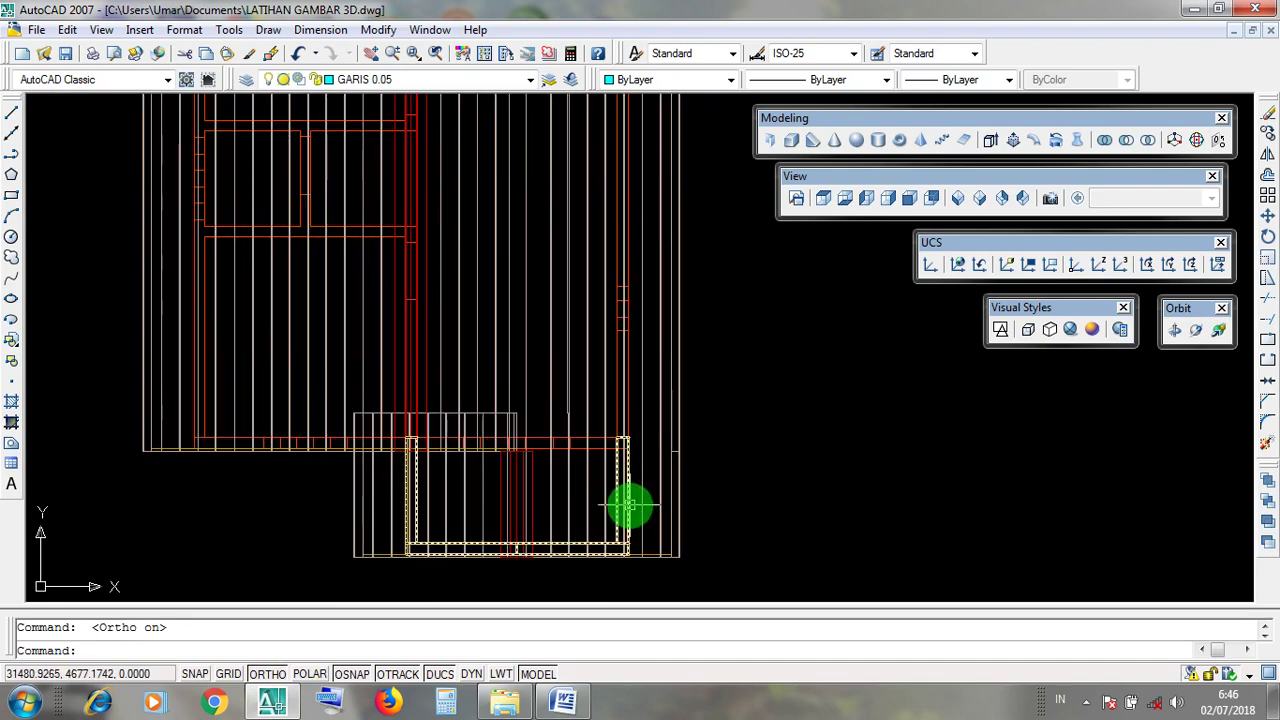
{"action": "left_click", "coordinate": [630, 507]}
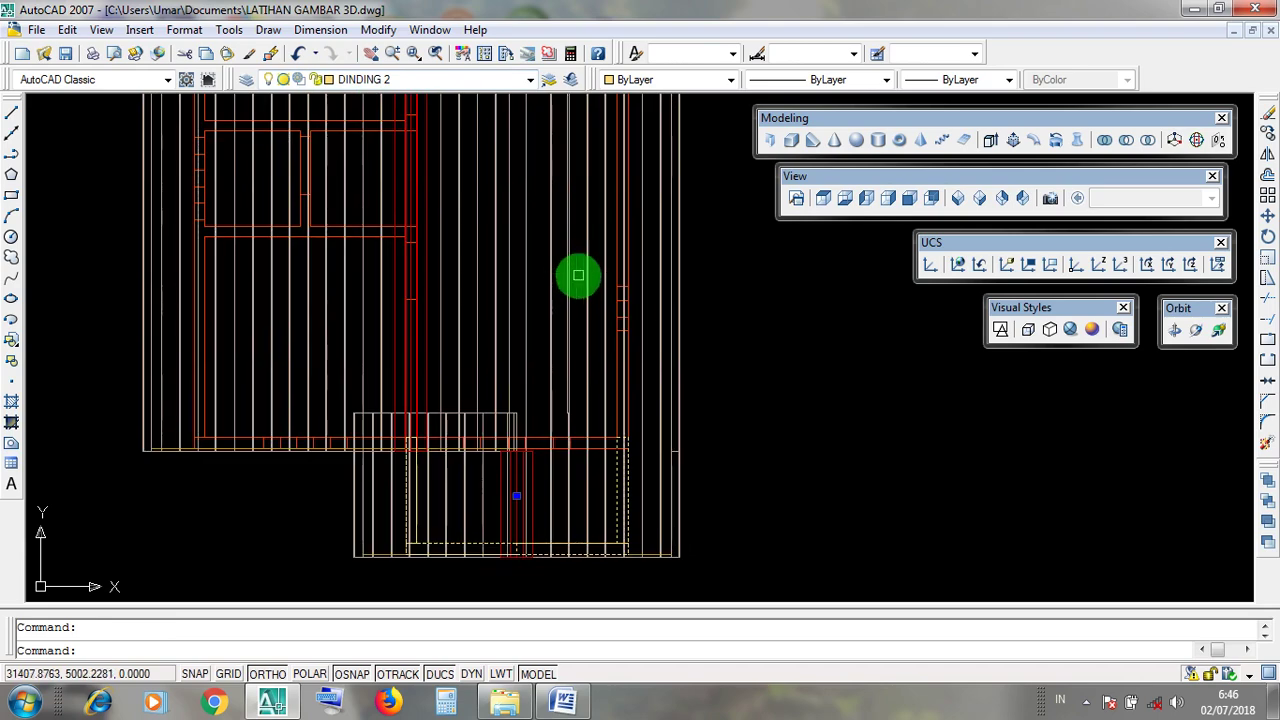
{"action": "key", "text": "Escape"}
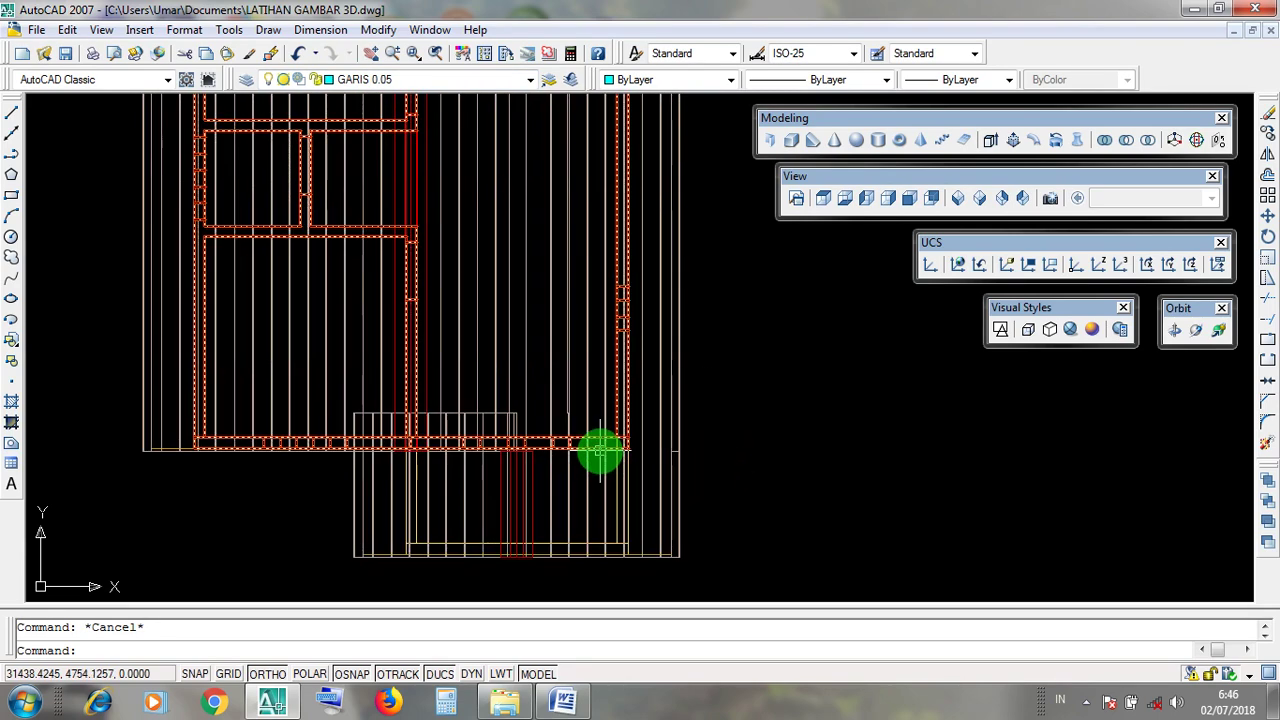
Step: Select the main house walls to check which layer they are on, and clear the selection
{"action": "left_click", "coordinate": [600, 452]}
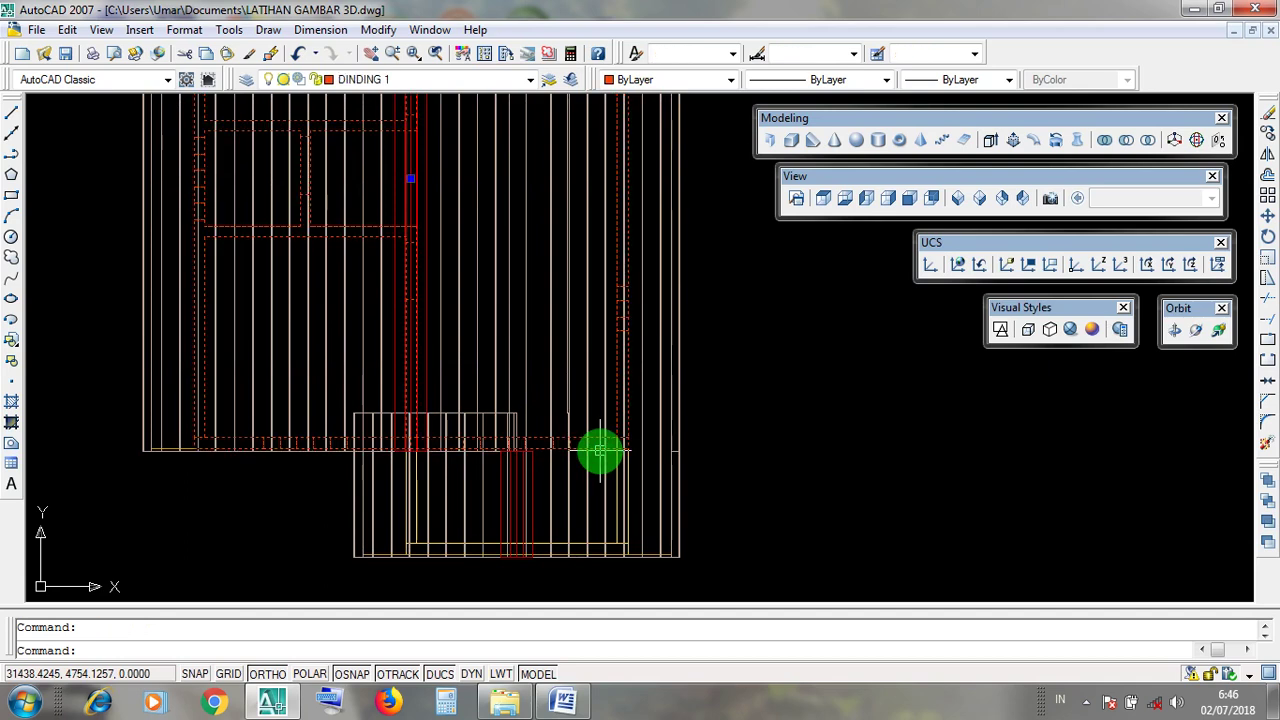
{"action": "scroll", "coordinate": [600, 452], "scroll_direction": "down", "scroll_amount": 2}
{"action": "key", "text": "Escape"}
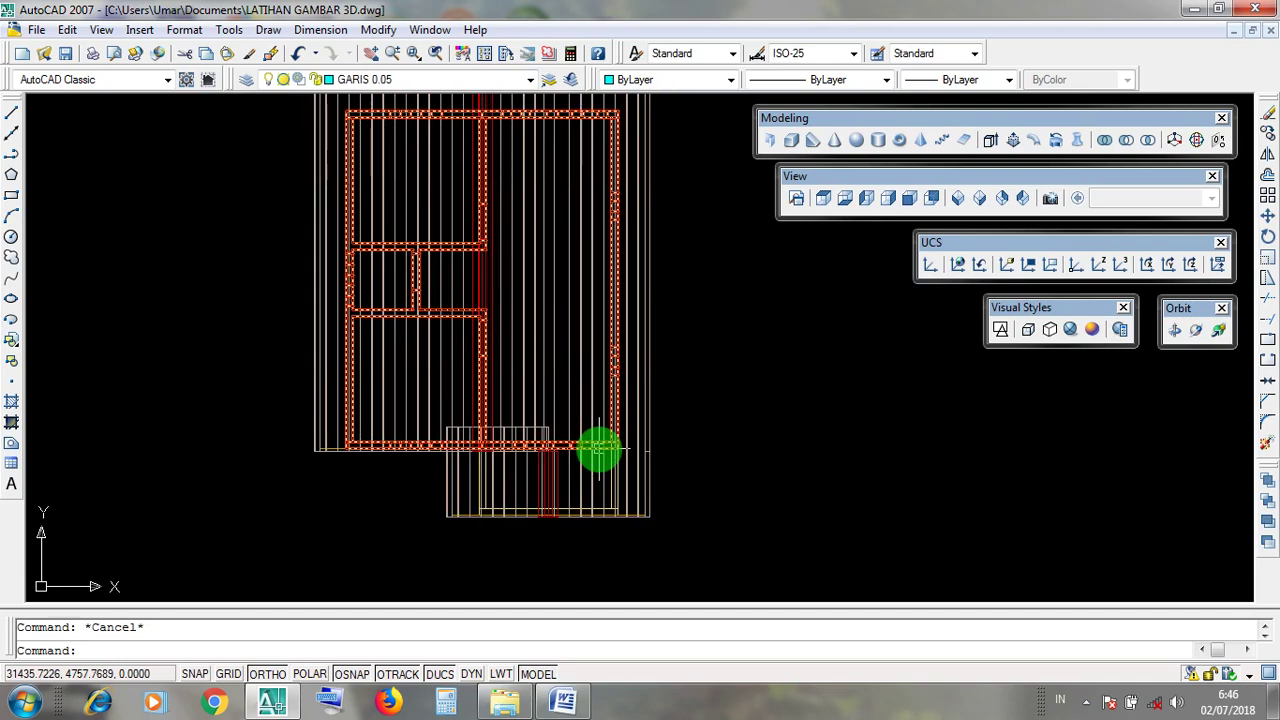
{"action": "left_click", "coordinate": [600, 452]}
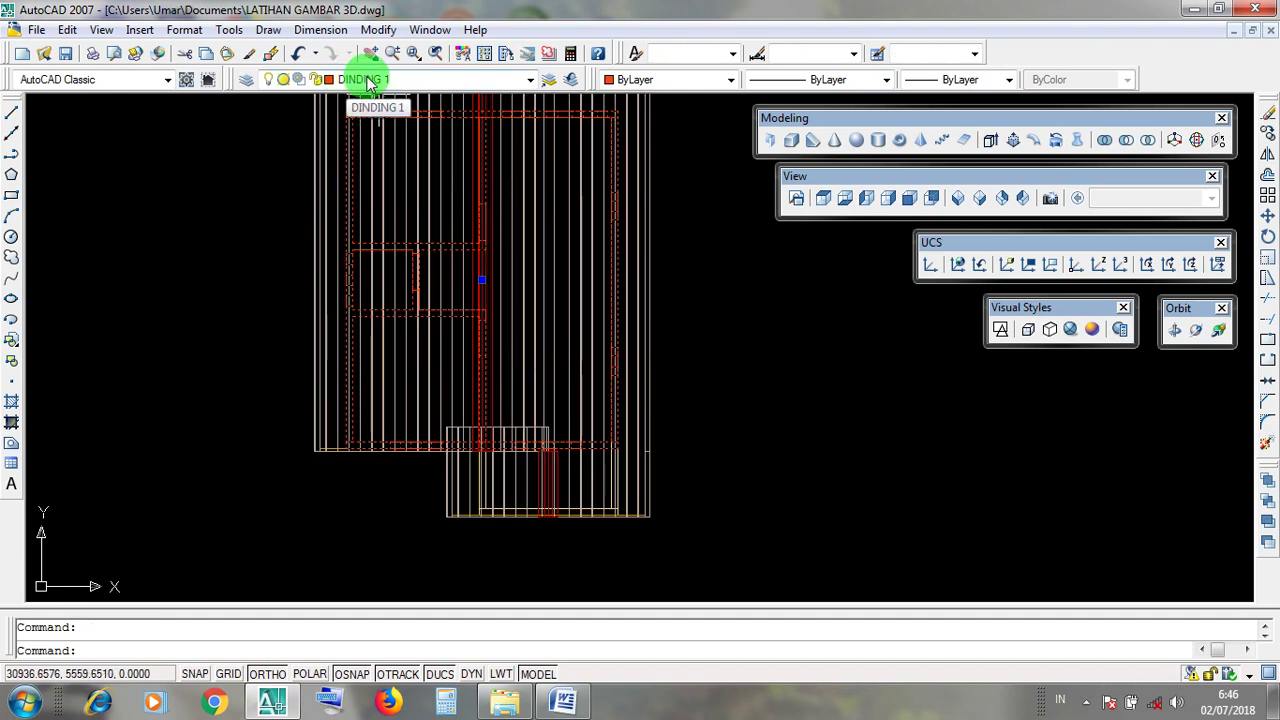
{"action": "key", "text": "Escape"}
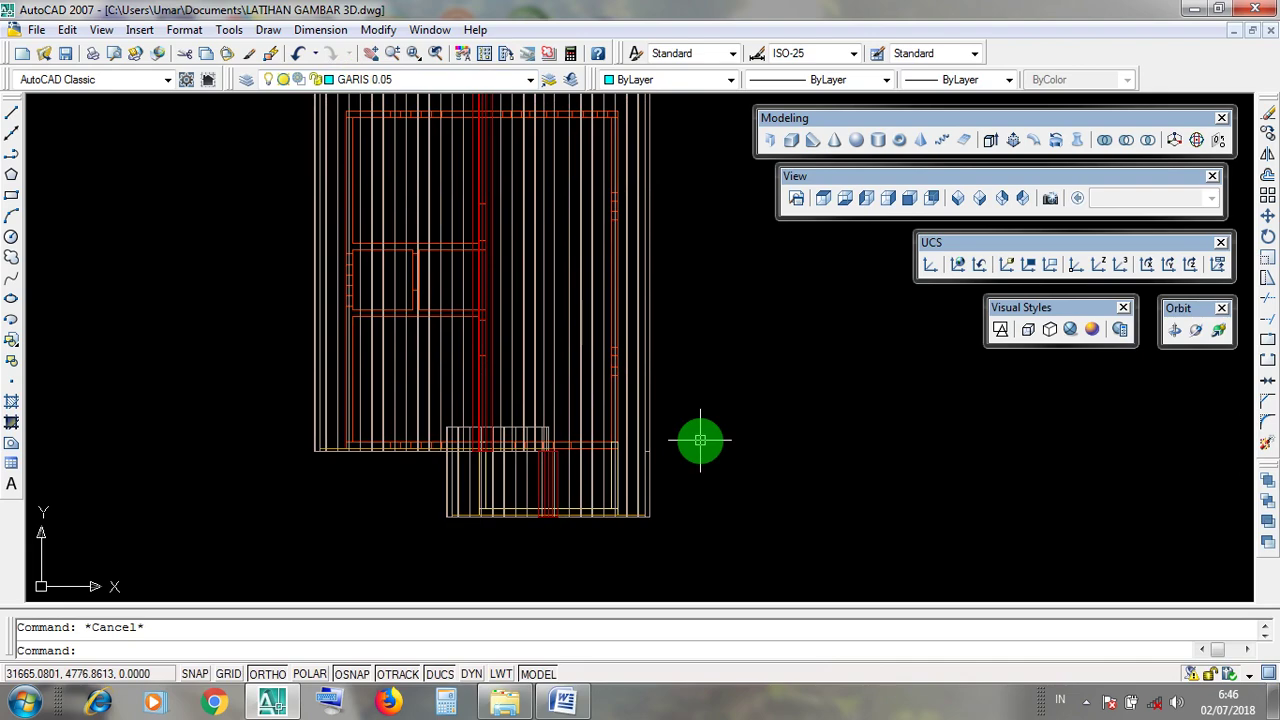
Step: Turn off the DINDING 1 and DINDING 2 layers to leave only the roof displayed
{"action": "middle_click_drag", "start_coordinate": [700, 440], "coordinate": [689, 489]}
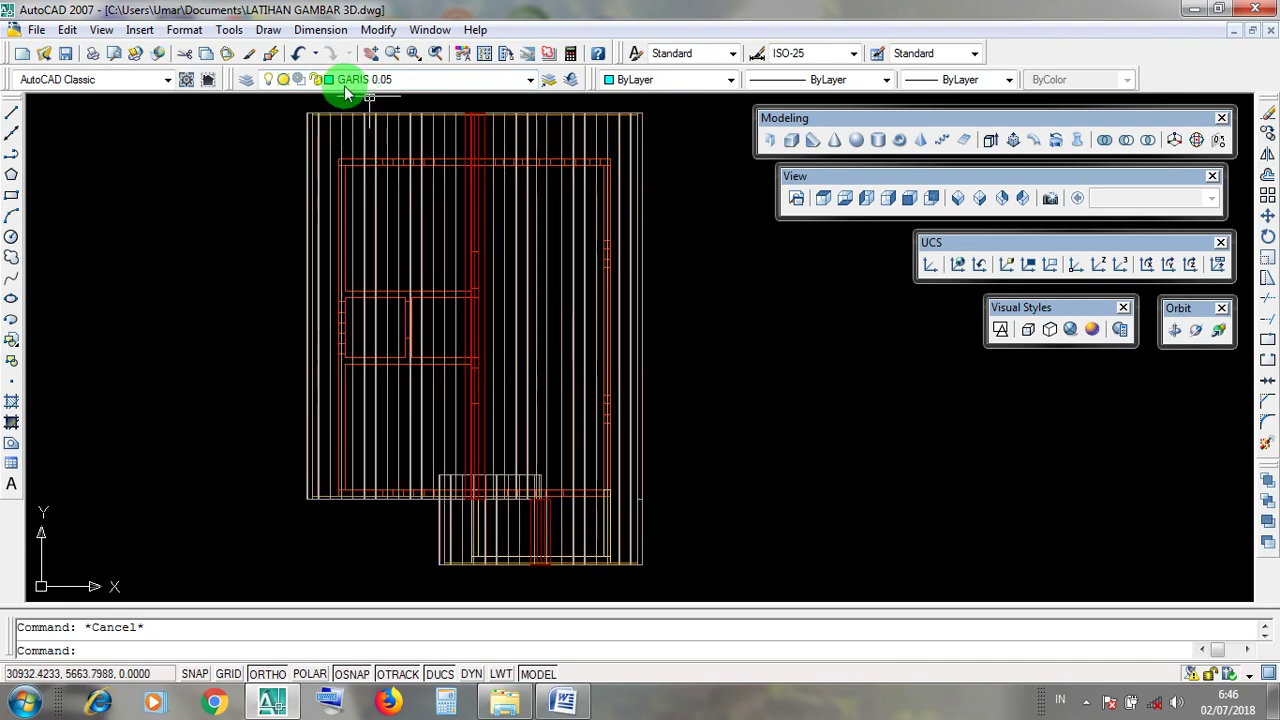
{"action": "left_click", "coordinate": [530, 80]}
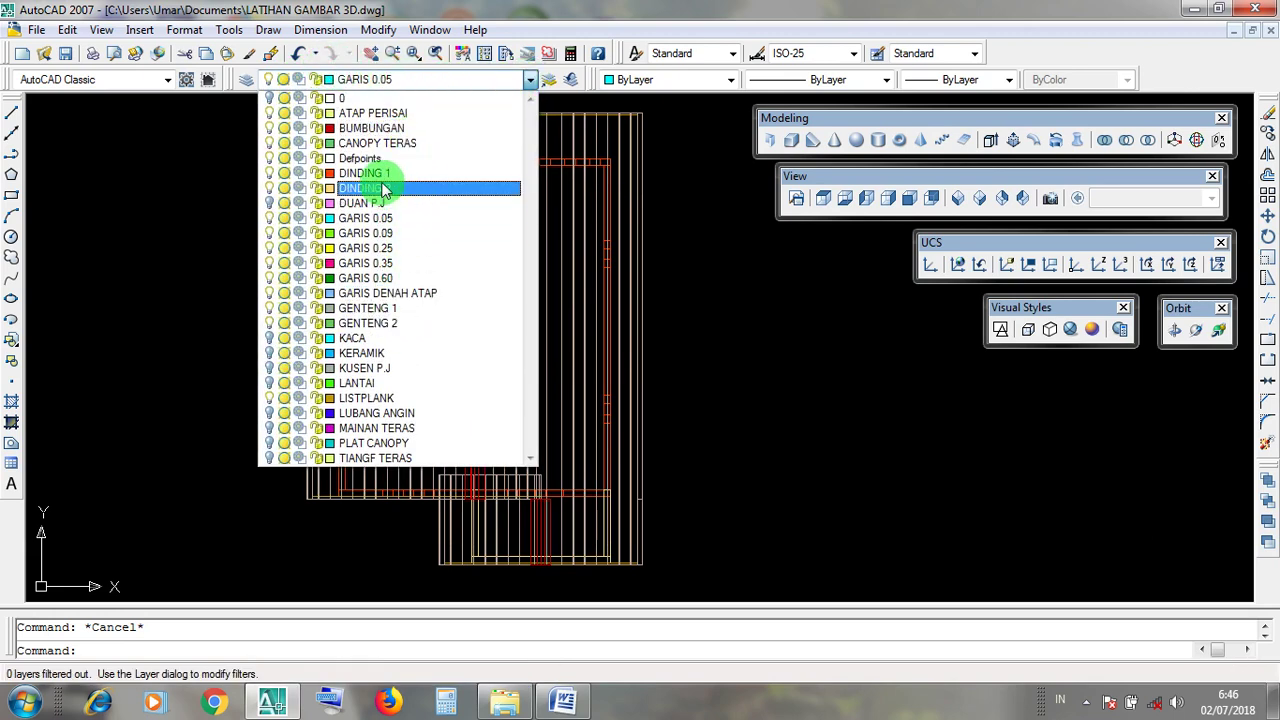
{"action": "left_click", "coordinate": [268, 174]}
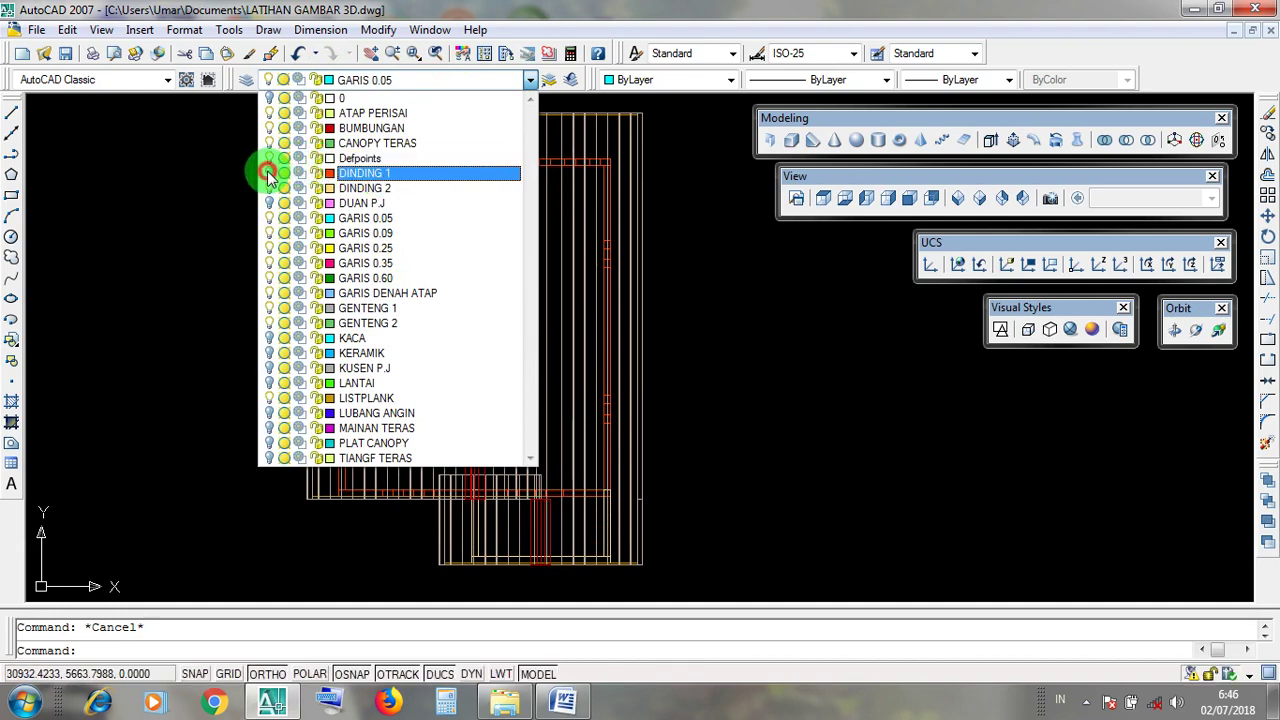
{"action": "left_click", "coordinate": [388, 196]}
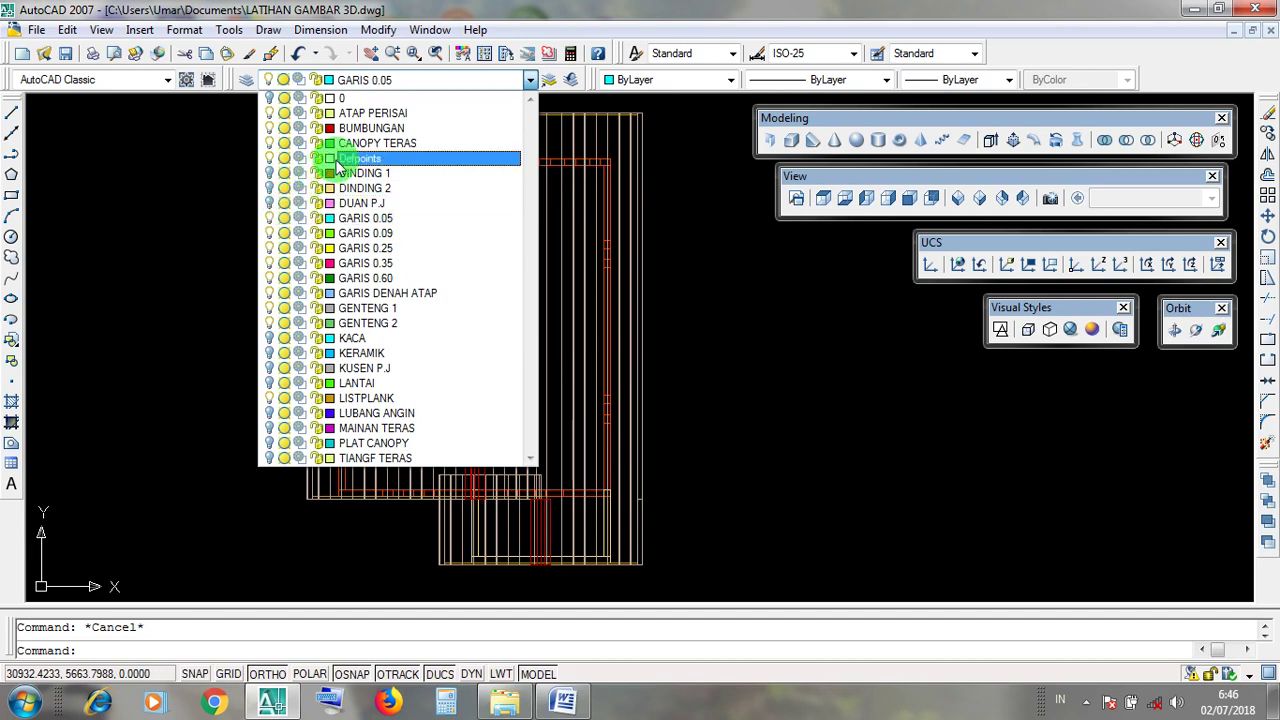
{"action": "left_click", "coordinate": [366, 130]}
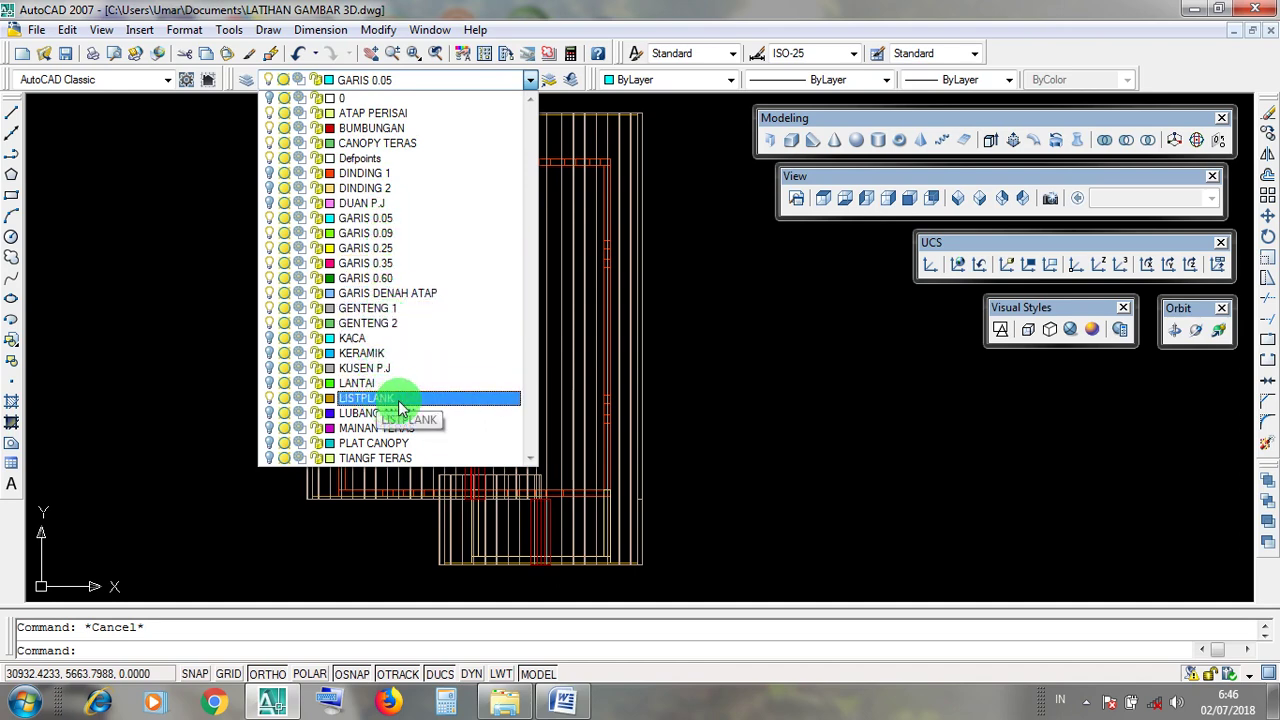
{"action": "left_click", "coordinate": [711, 454]}
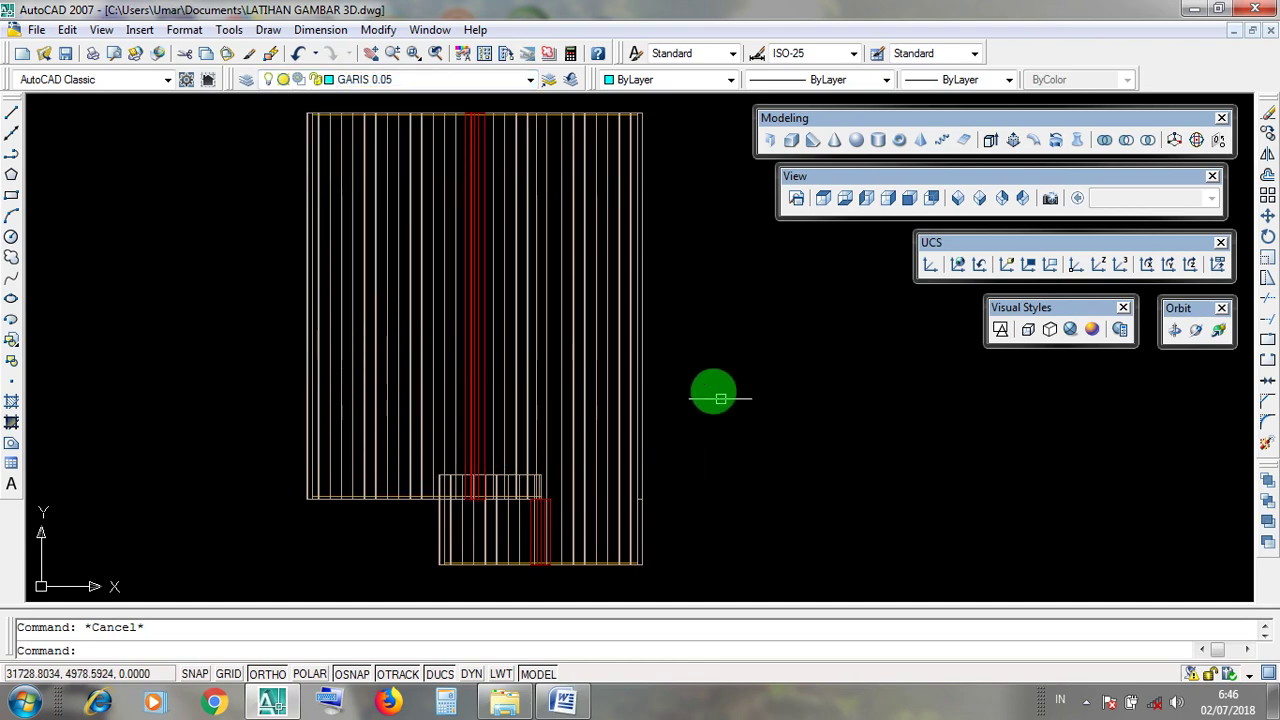
{"action": "left_click", "coordinate": [774, 477]}
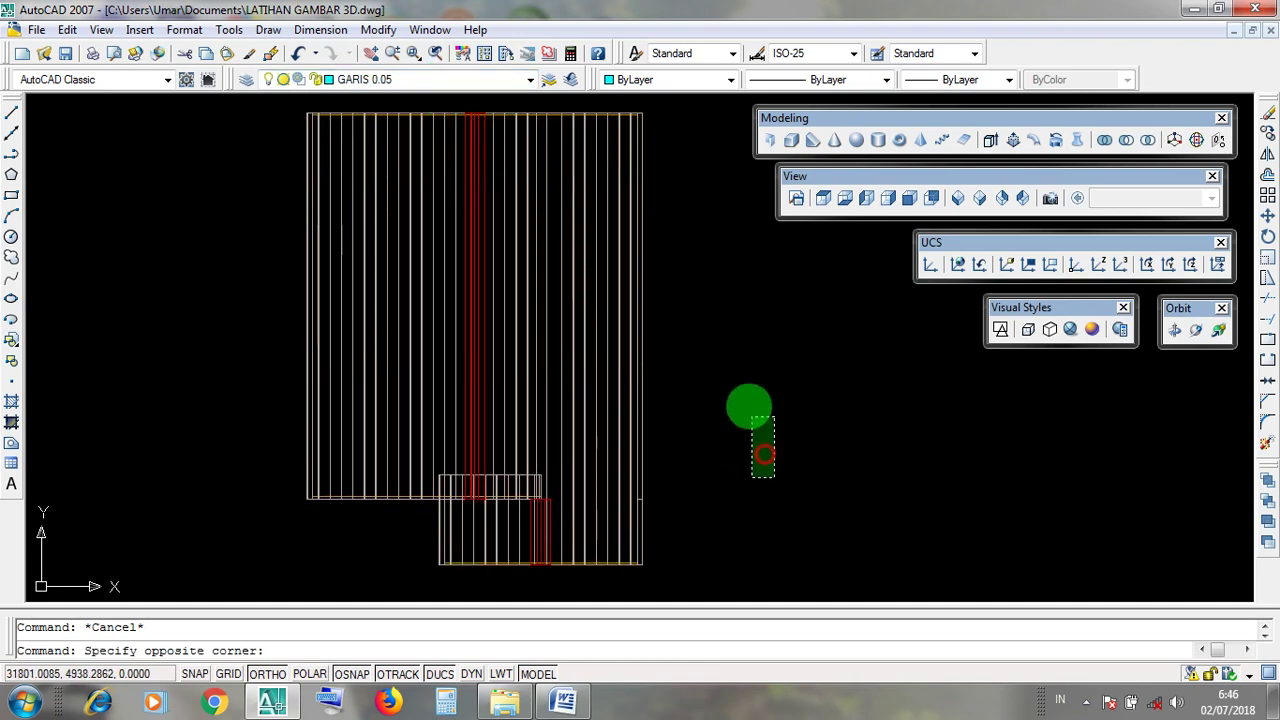
{"action": "left_click", "coordinate": [752, 416]}
Step: Recheck that the two wall layers are off in the layer list and that Ortho mode is on
{"action": "left_click", "coordinate": [531, 80]}
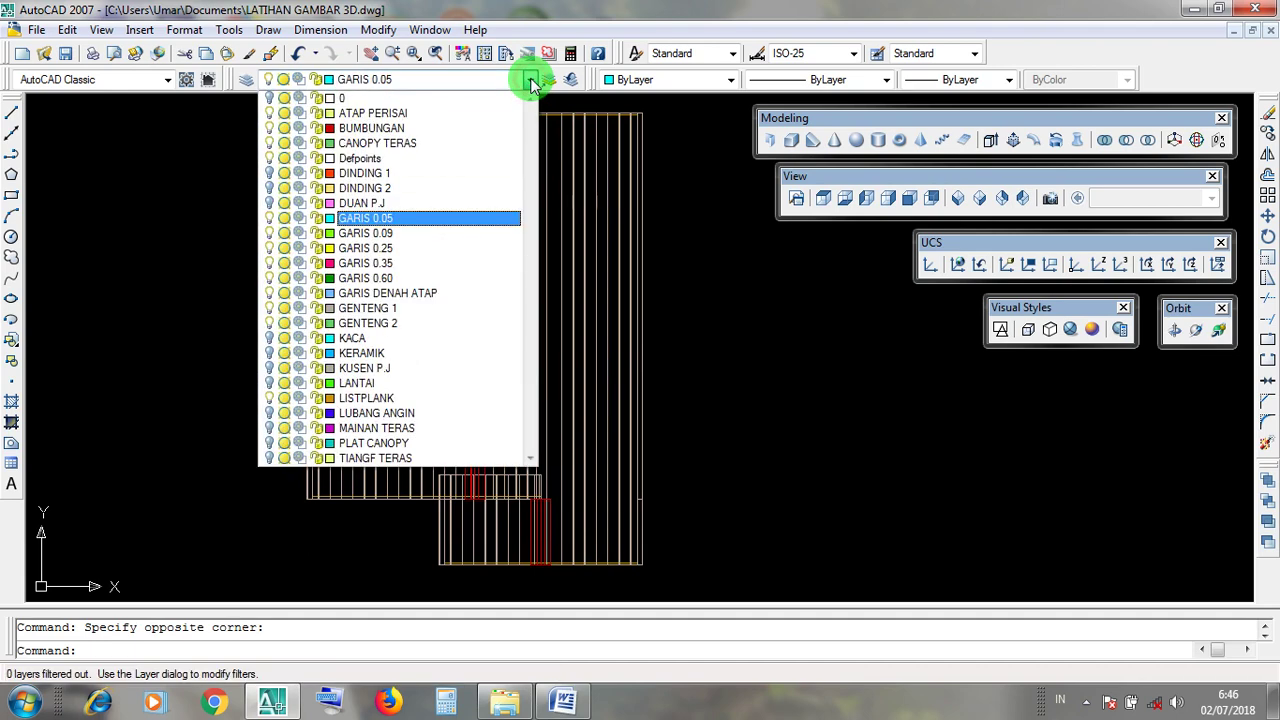
{"action": "left_click", "coordinate": [531, 80]}
{"action": "left_click", "coordinate": [530, 79]}
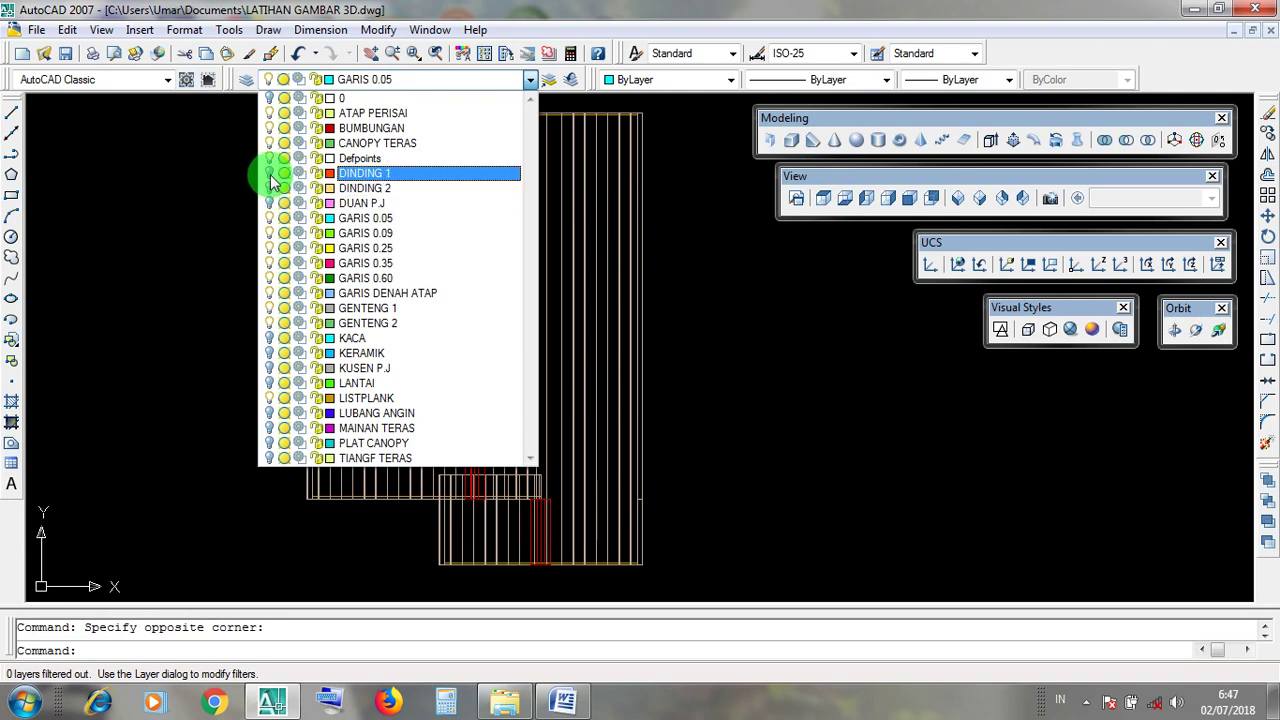
{"action": "left_click", "coordinate": [923, 453]}
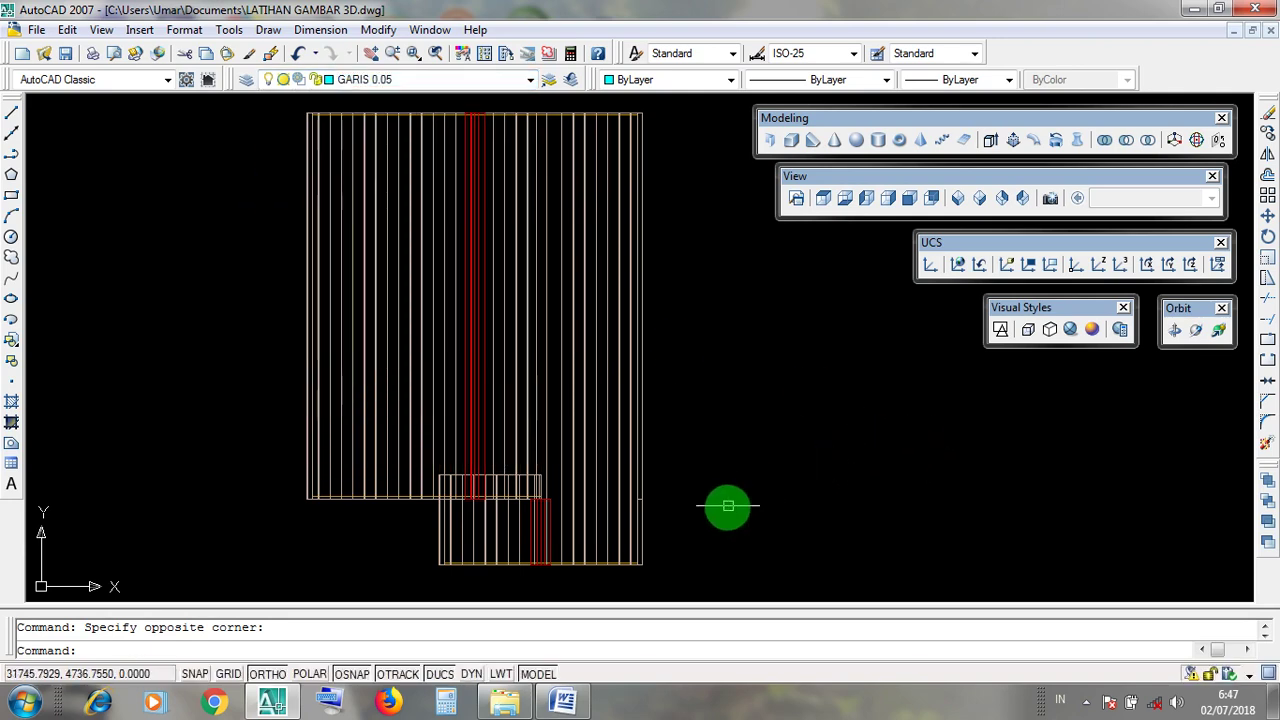
{"action": "left_click", "coordinate": [253, 672]}
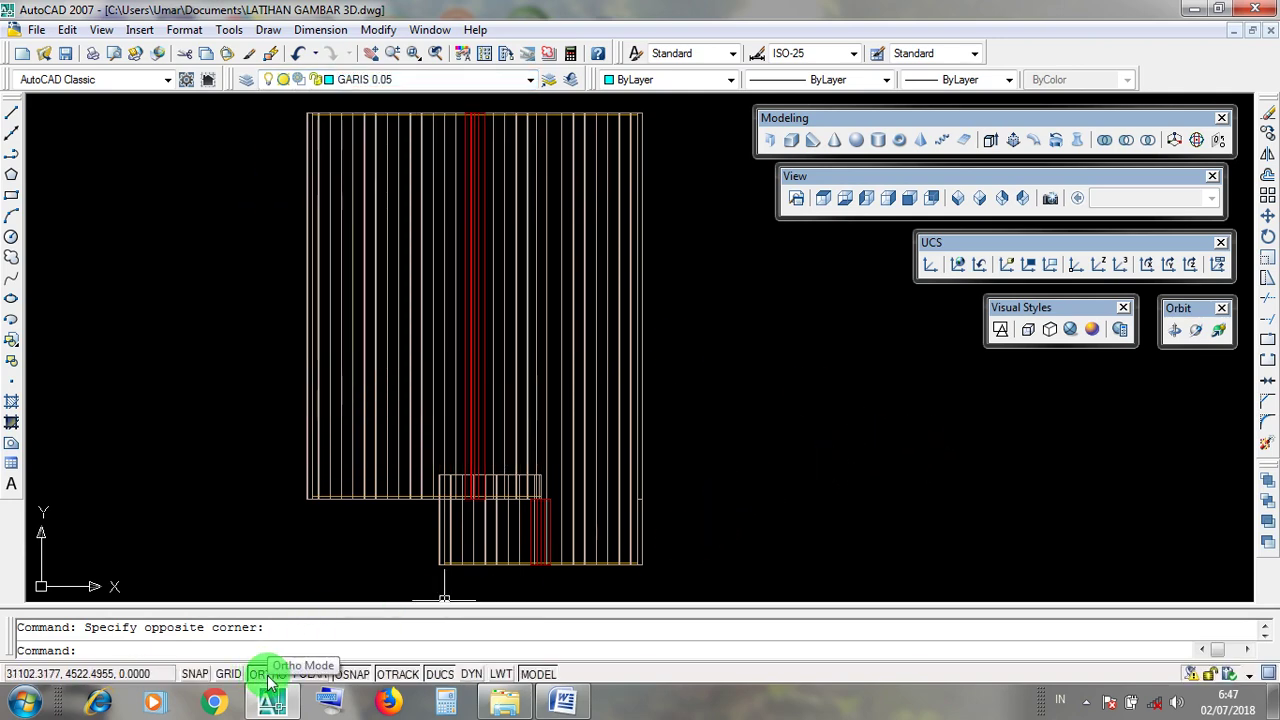
Step: Select the entire roof and move it 50 units straight toward the front of the house, in the 270° direction
{"action": "scroll", "coordinate": [529, 423], "scroll_direction": "down", "scroll_amount": 4}
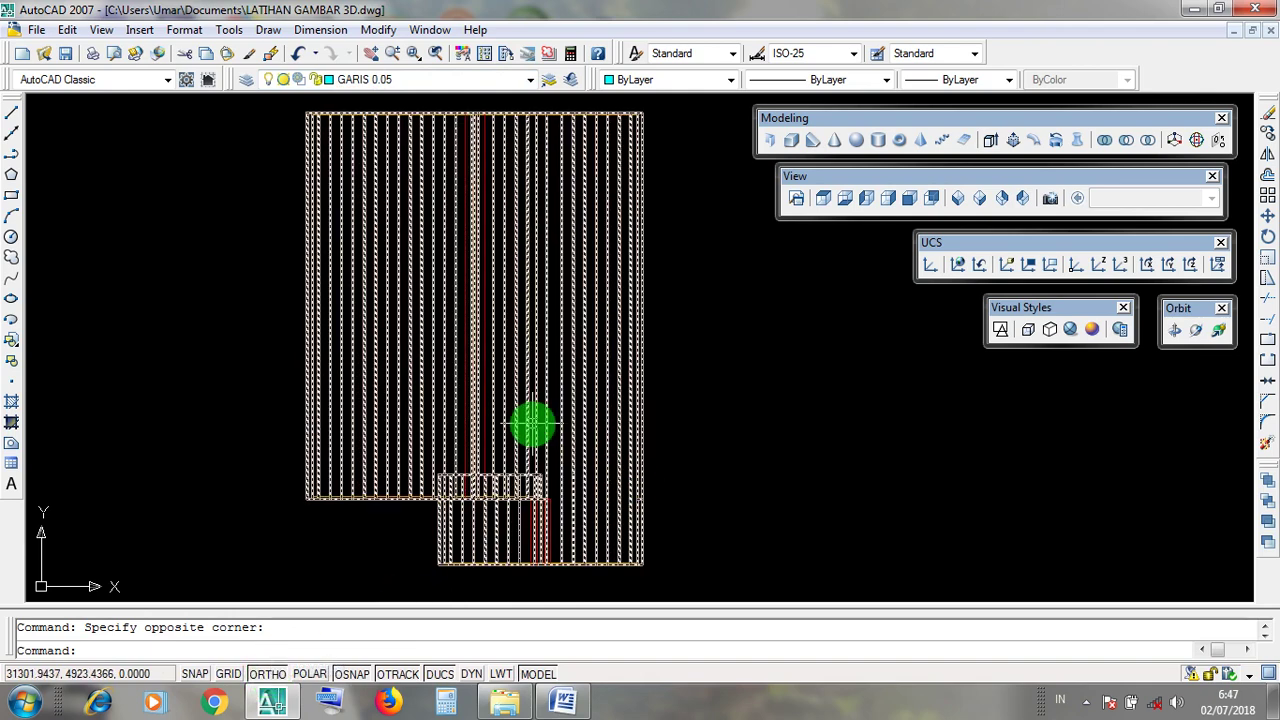
{"action": "mouse_move", "coordinate": [608, 523]}
{"action": "left_mouse_down"}
{"action": "mouse_move", "coordinate": [417, 266]}
{"action": "mouse_move", "coordinate": [648, 483]}
{"action": "left_mouse_up"}
{"action": "scroll", "coordinate": [603, 457], "scroll_direction": "up", "scroll_amount": 3}
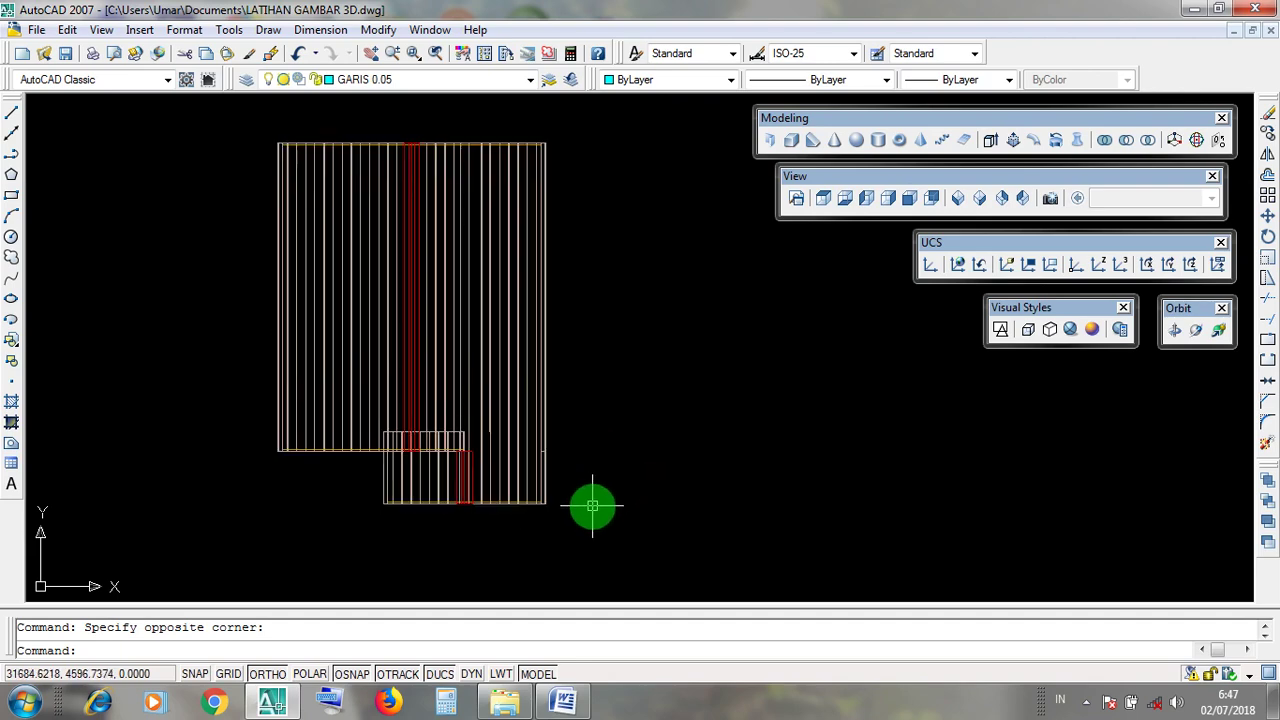
{"action": "scroll", "coordinate": [593, 503], "scroll_direction": "down", "scroll_amount": 2}
{"action": "scroll", "coordinate": [610, 470], "scroll_direction": "up", "scroll_amount": 3}
{"action": "scroll", "coordinate": [683, 457], "scroll_direction": "down", "scroll_amount": 2}
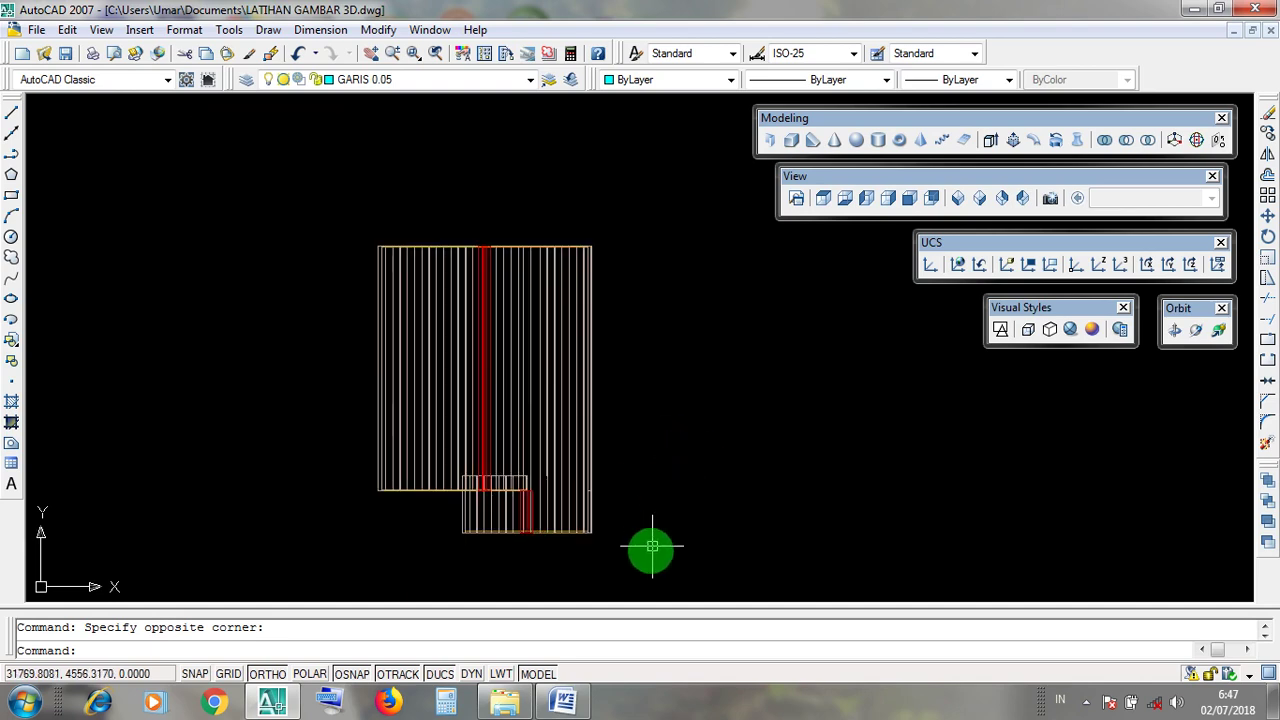
{"action": "left_click", "coordinate": [640, 572]}
{"action": "left_click", "coordinate": [322, 190]}
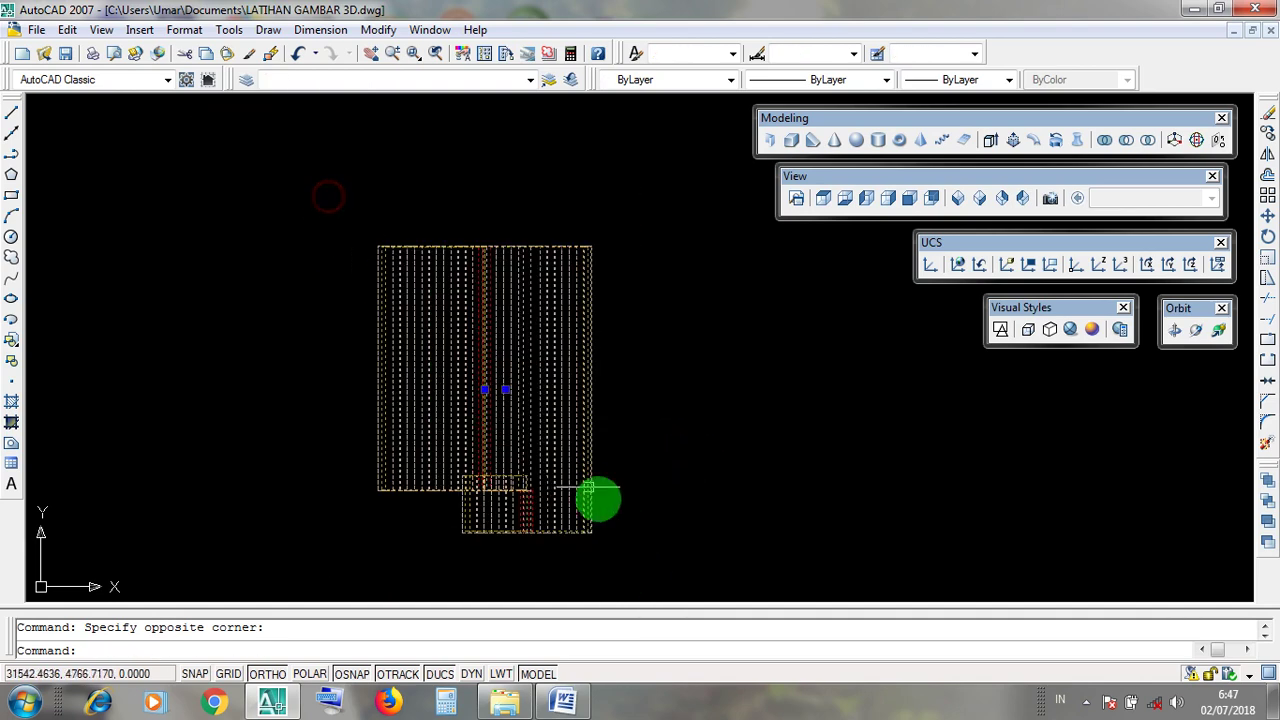
{"action": "left_click", "coordinate": [629, 571]}
{"action": "left_click", "coordinate": [320, 190]}
{"action": "left_click", "coordinate": [325, 204]}
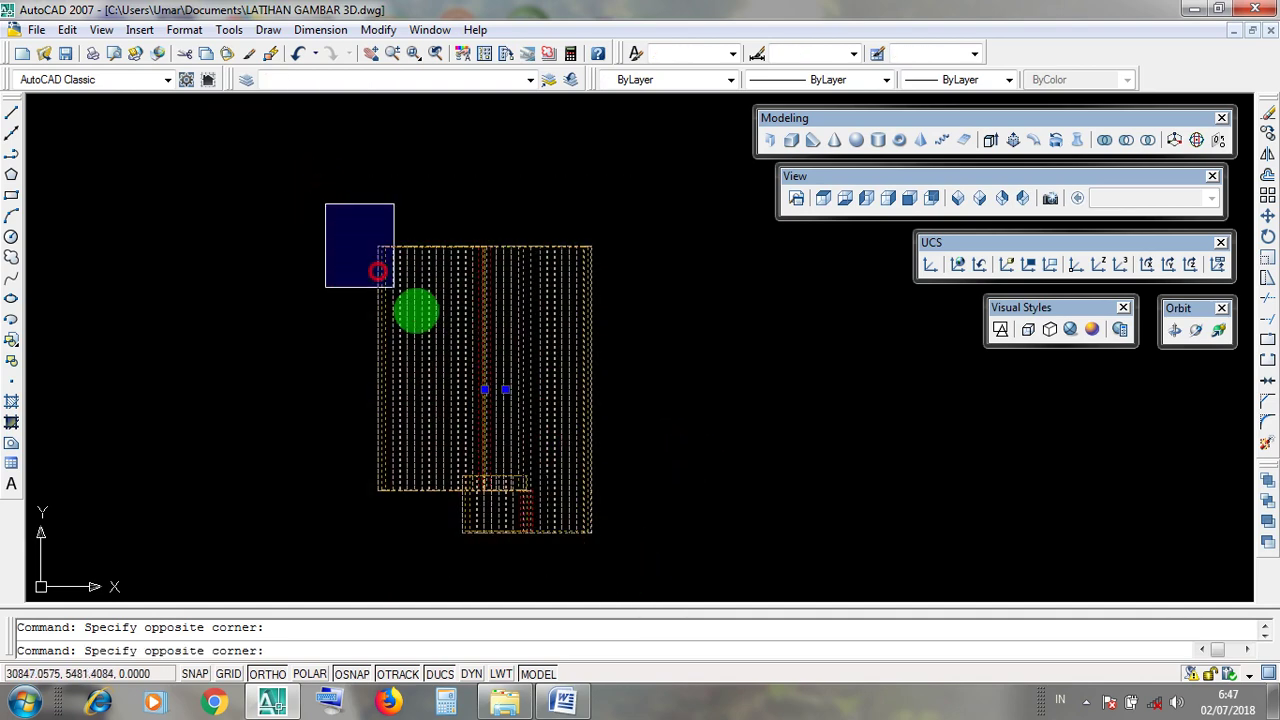
{"action": "left_click", "coordinate": [632, 567]}
{"action": "left_click", "coordinate": [633, 568]}
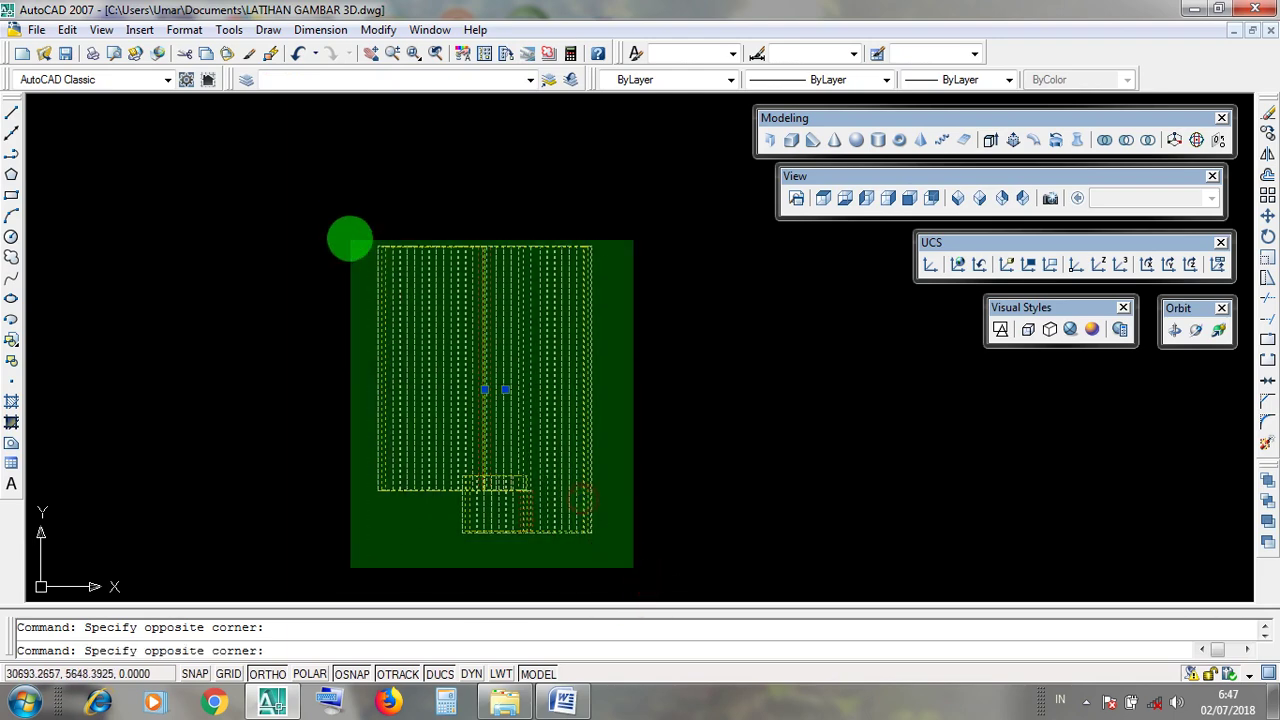
{"action": "left_click", "coordinate": [318, 205]}
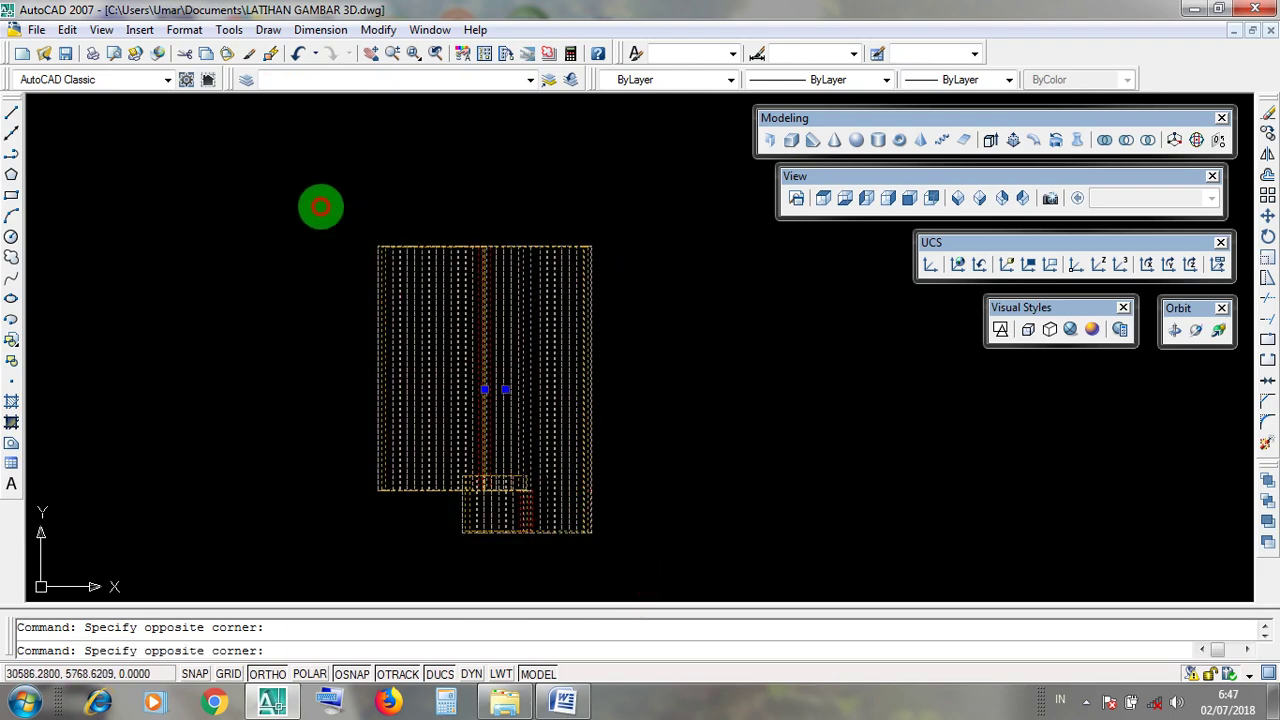
{"action": "left_click", "coordinate": [378, 30]}
{"action": "left_click", "coordinate": [378, 30]}
{"action": "left_click", "coordinate": [378, 30]}
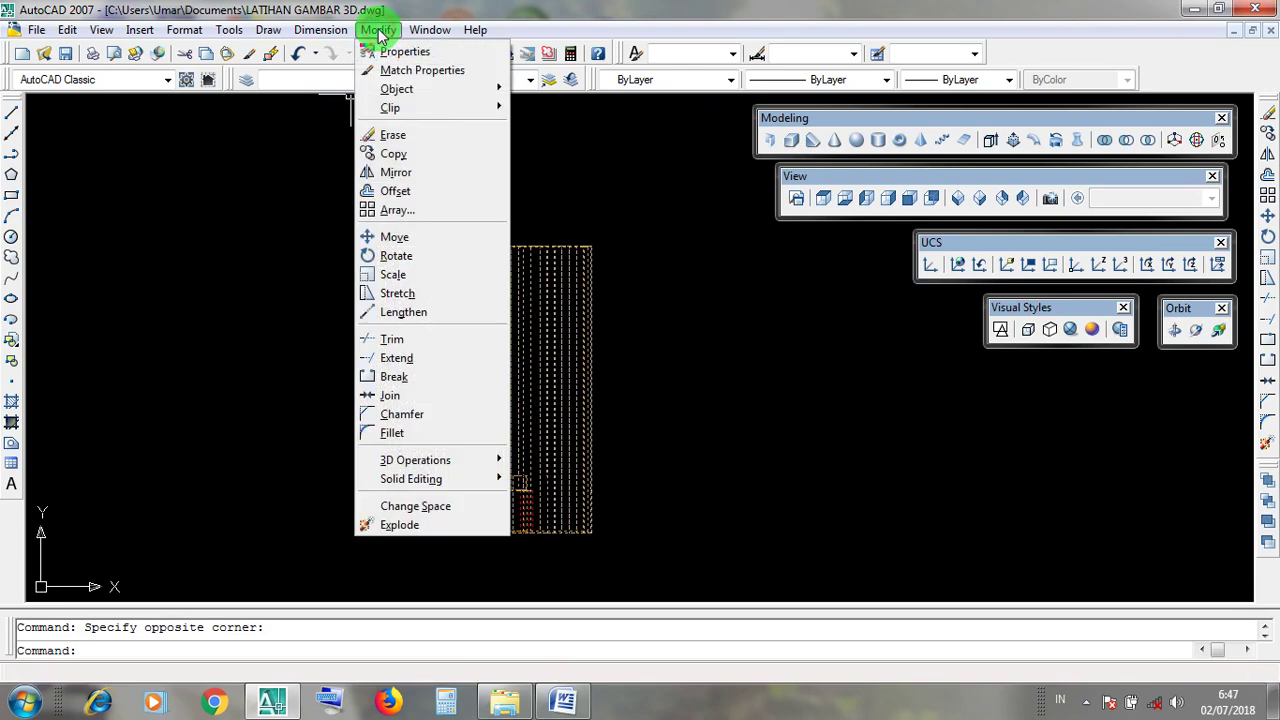
{"action": "left_click", "coordinate": [433, 240]}
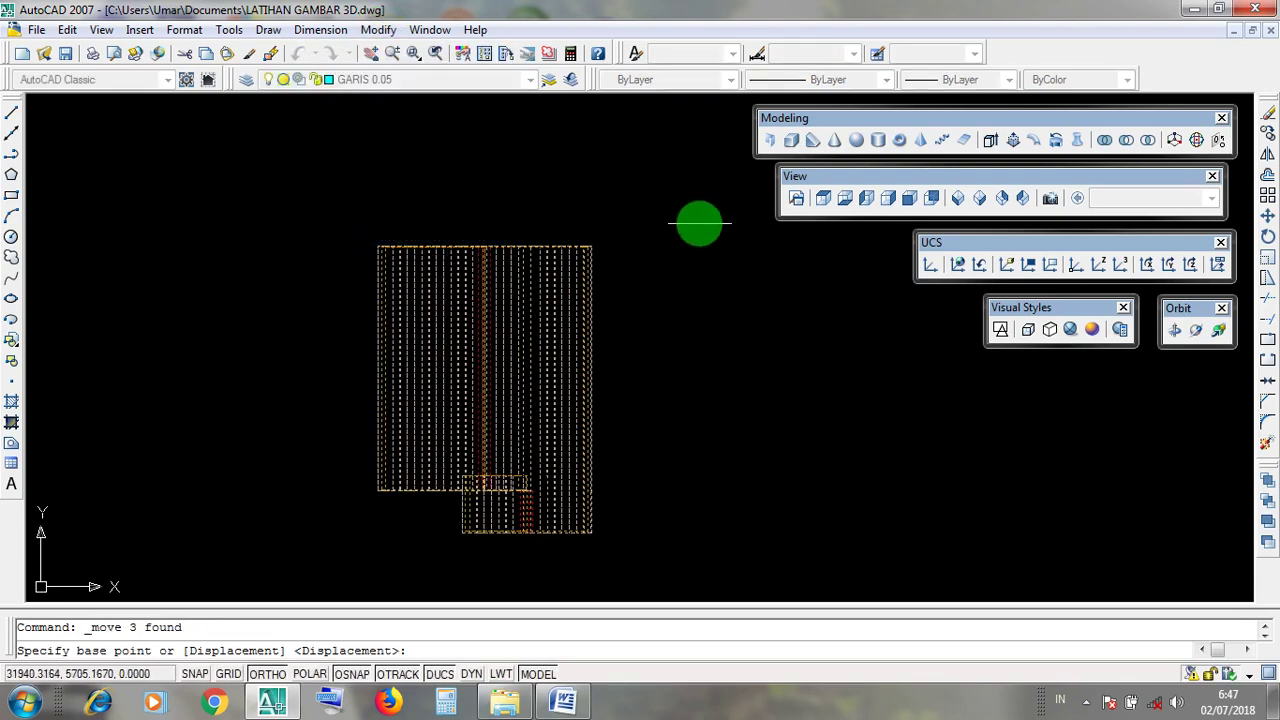
{"action": "left_click", "coordinate": [677, 184]}
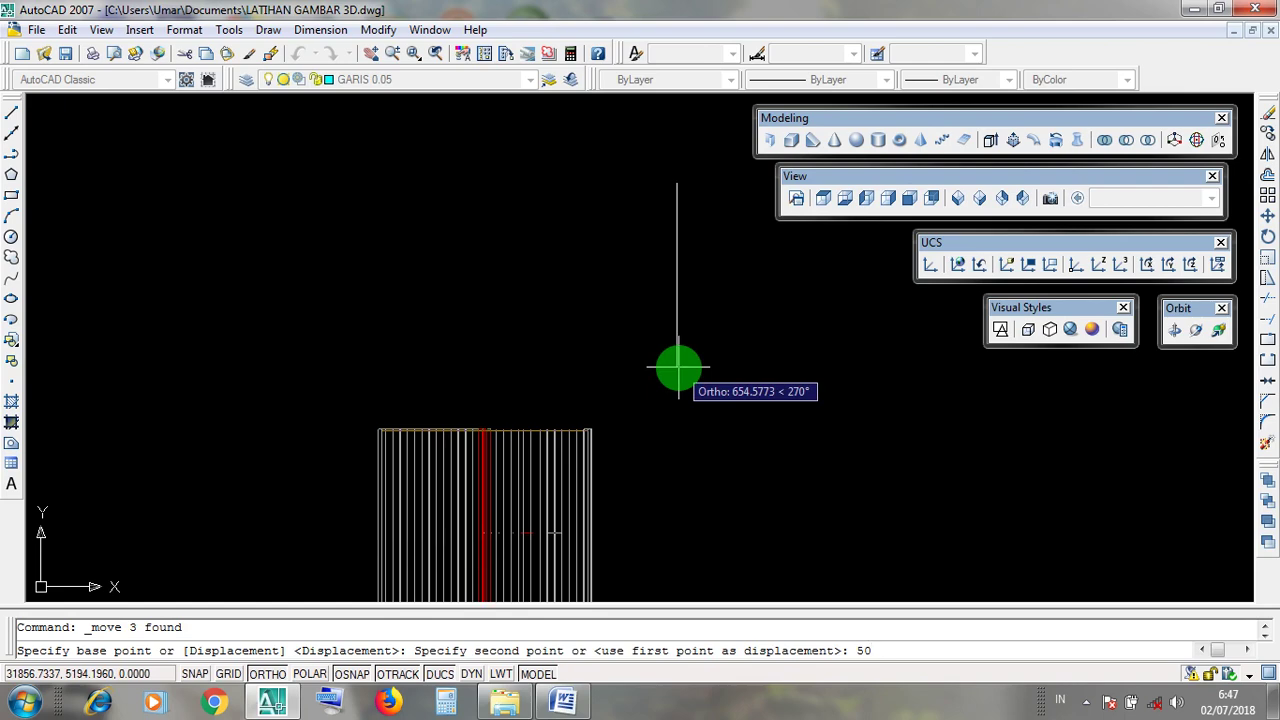
{"action": "key", "text": "Return"}
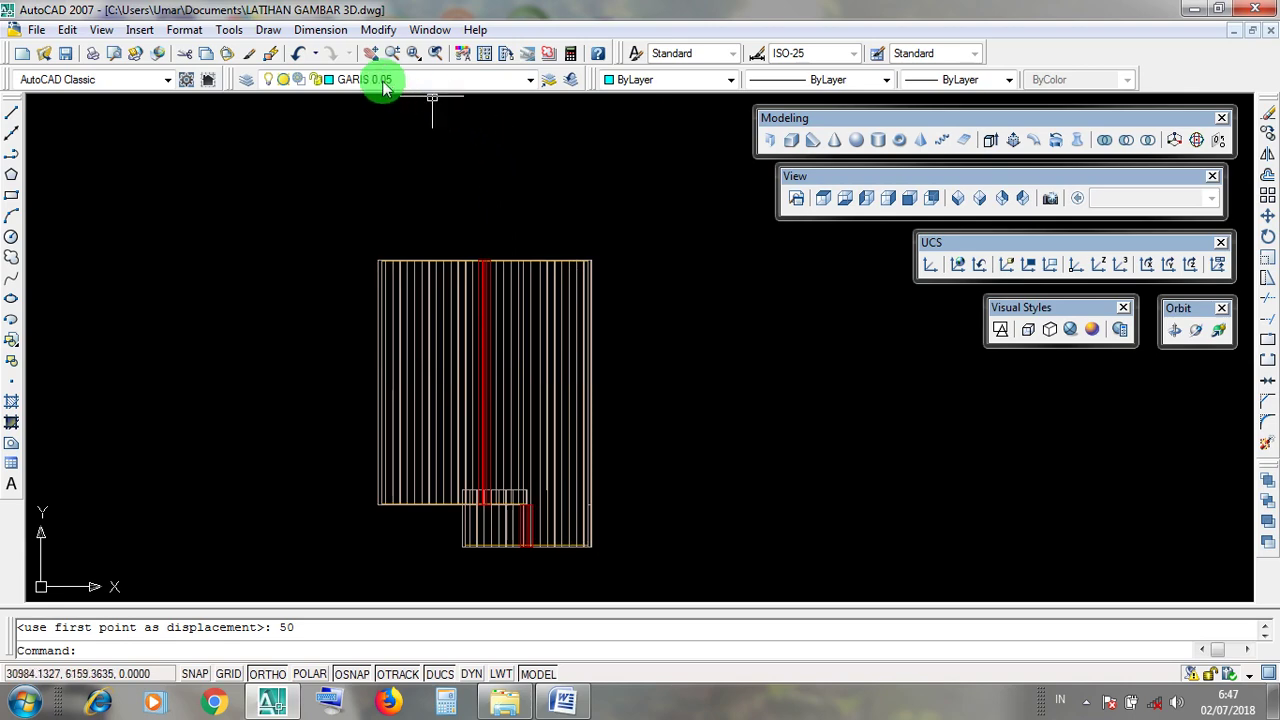
Step: Turn the DINDING 1 and DINDING 2 layers back on and compare the roof's front and rear overhangs against the walls
{"action": "left_click", "coordinate": [529, 81]}
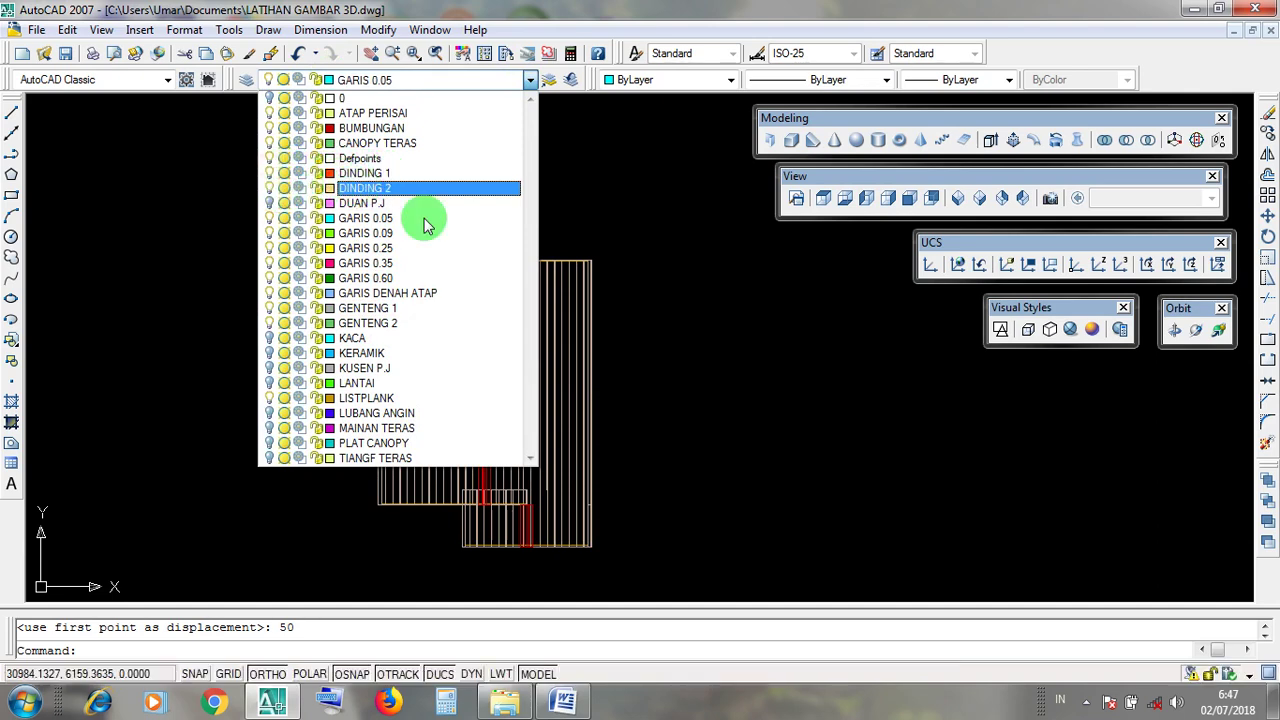
{"action": "left_click", "coordinate": [758, 388]}
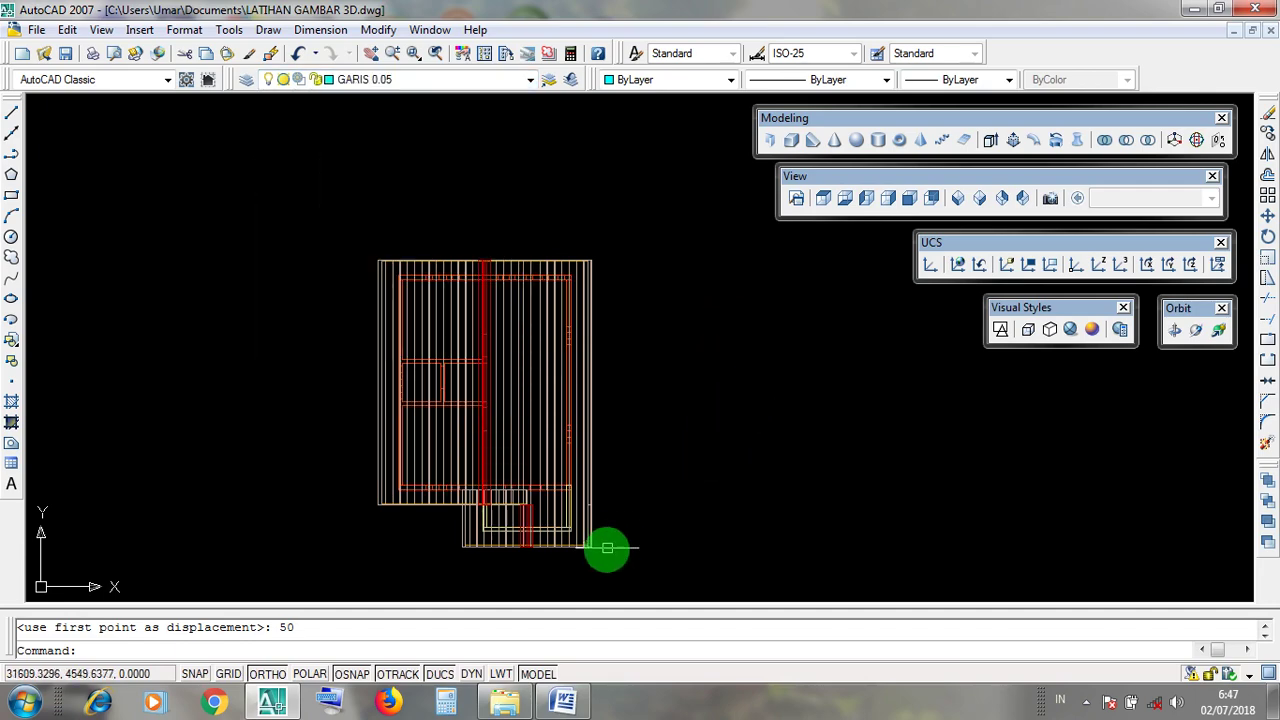
{"action": "scroll", "coordinate": [520, 574], "scroll_direction": "up", "scroll_amount": 5}
{"action": "scroll", "coordinate": [423, 446], "scroll_direction": "up", "scroll_amount": 4}
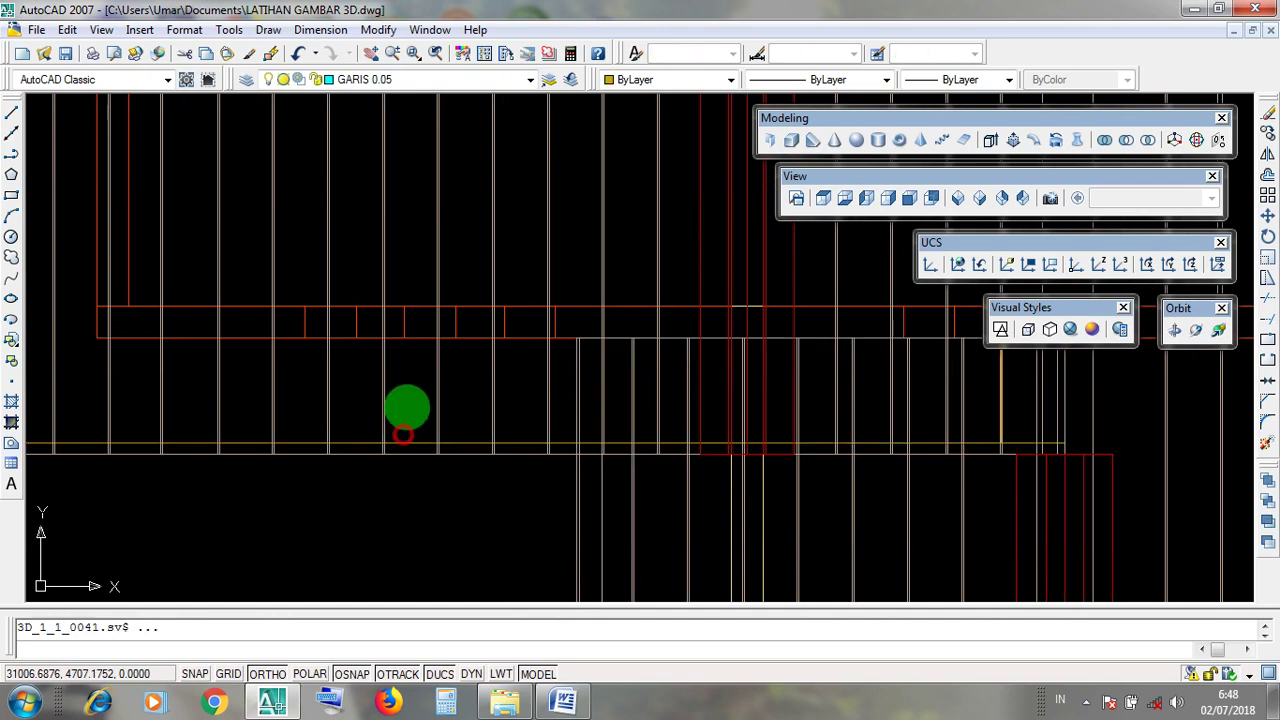
{"action": "left_click", "coordinate": [423, 332]}
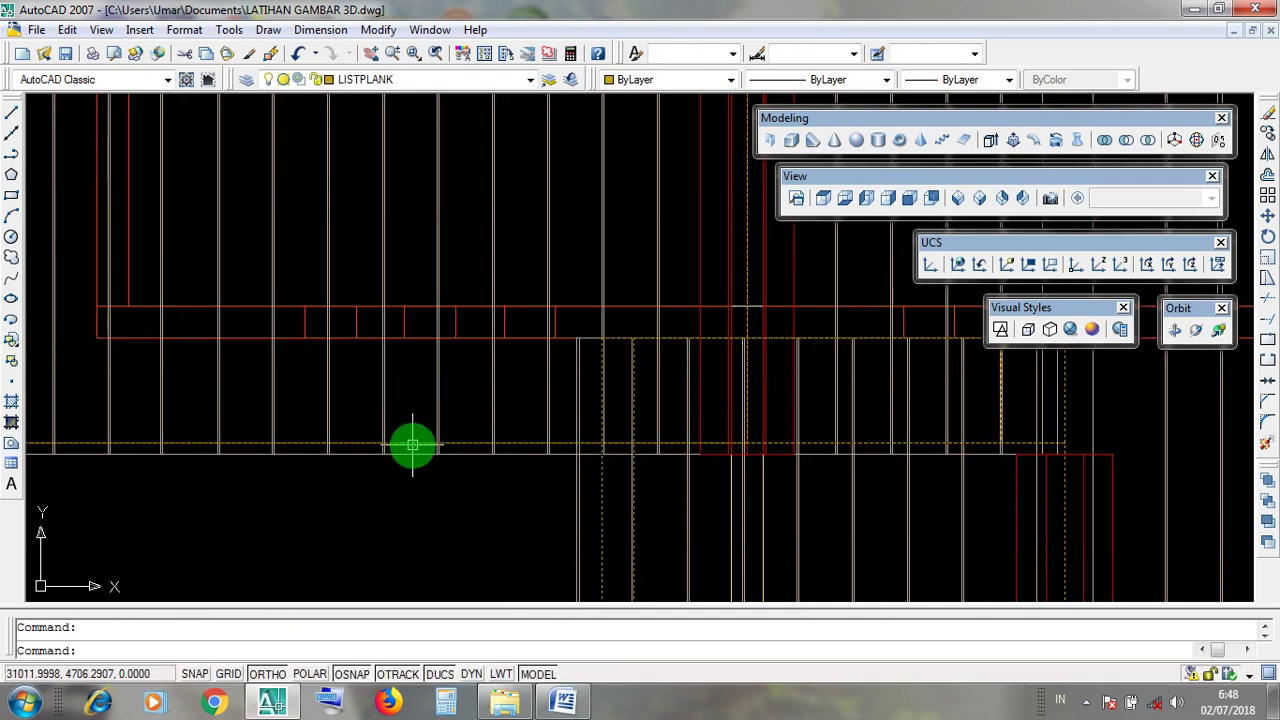
{"action": "left_click", "coordinate": [414, 348]}
{"action": "scroll", "coordinate": [419, 429], "scroll_direction": "down", "scroll_amount": 5}
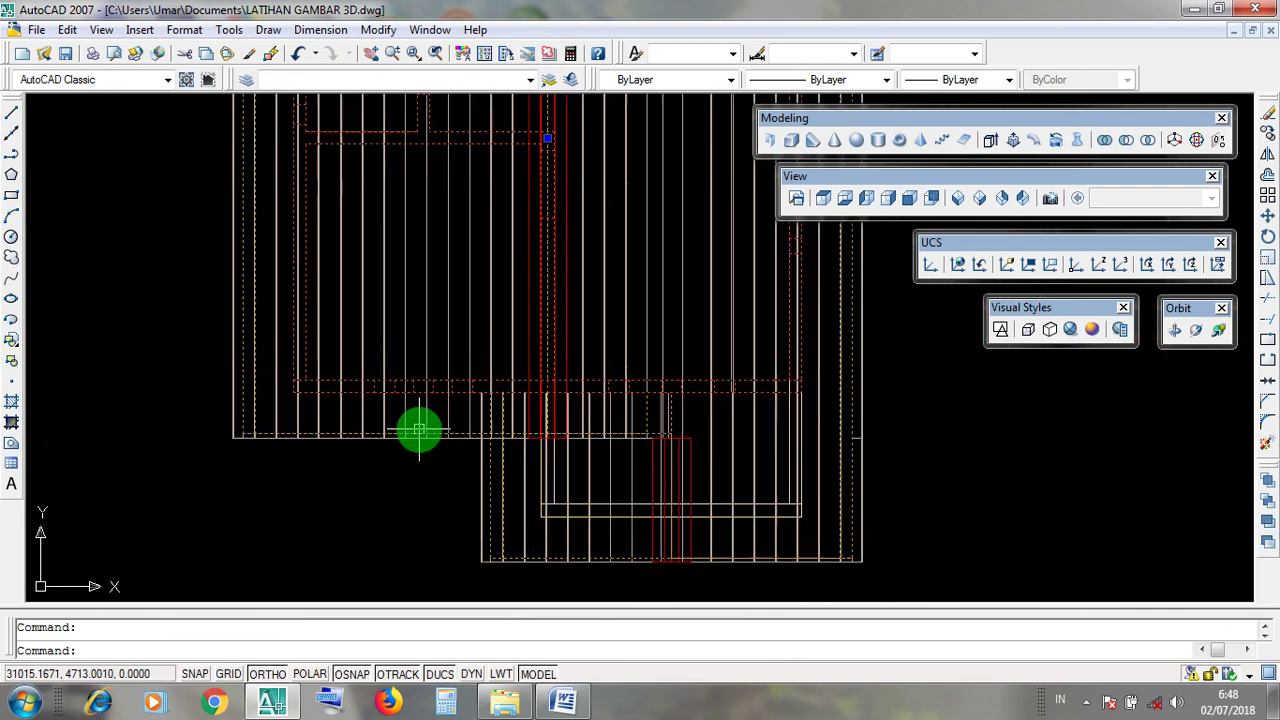
{"action": "scroll", "coordinate": [444, 323], "scroll_direction": "up", "scroll_amount": 6}
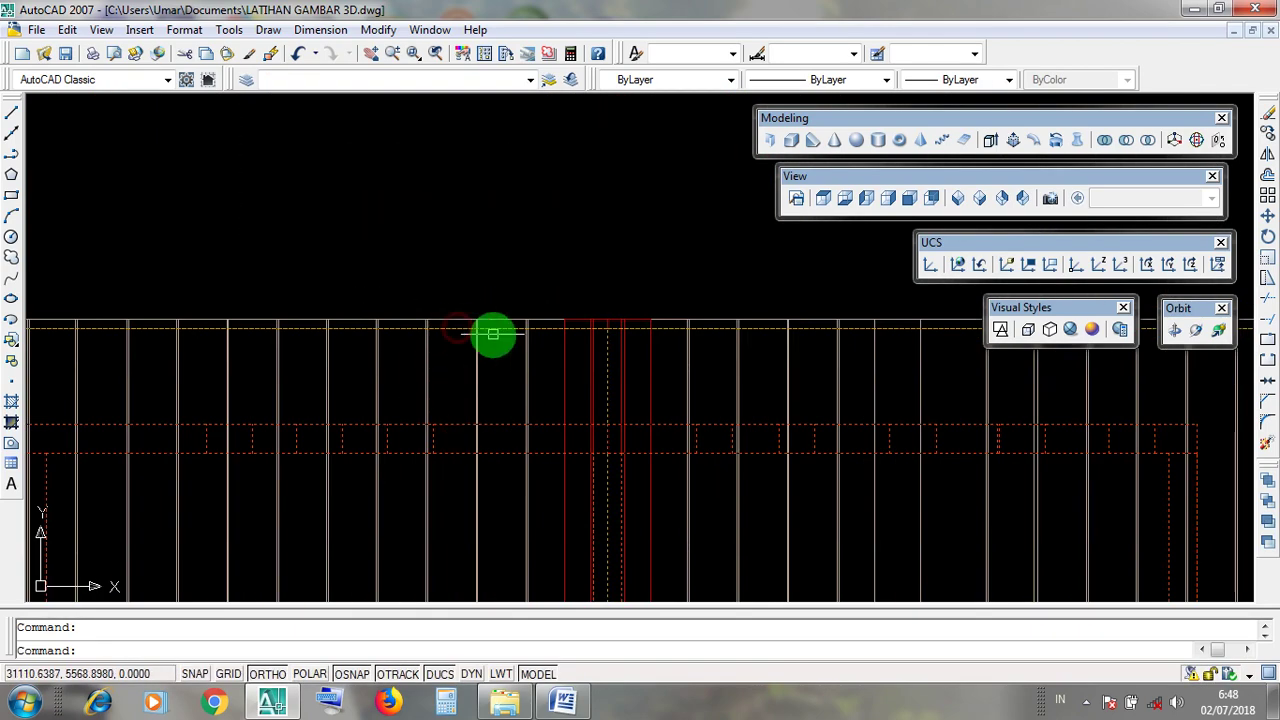
{"action": "scroll", "coordinate": [493, 333], "scroll_direction": "down", "scroll_amount": 6}
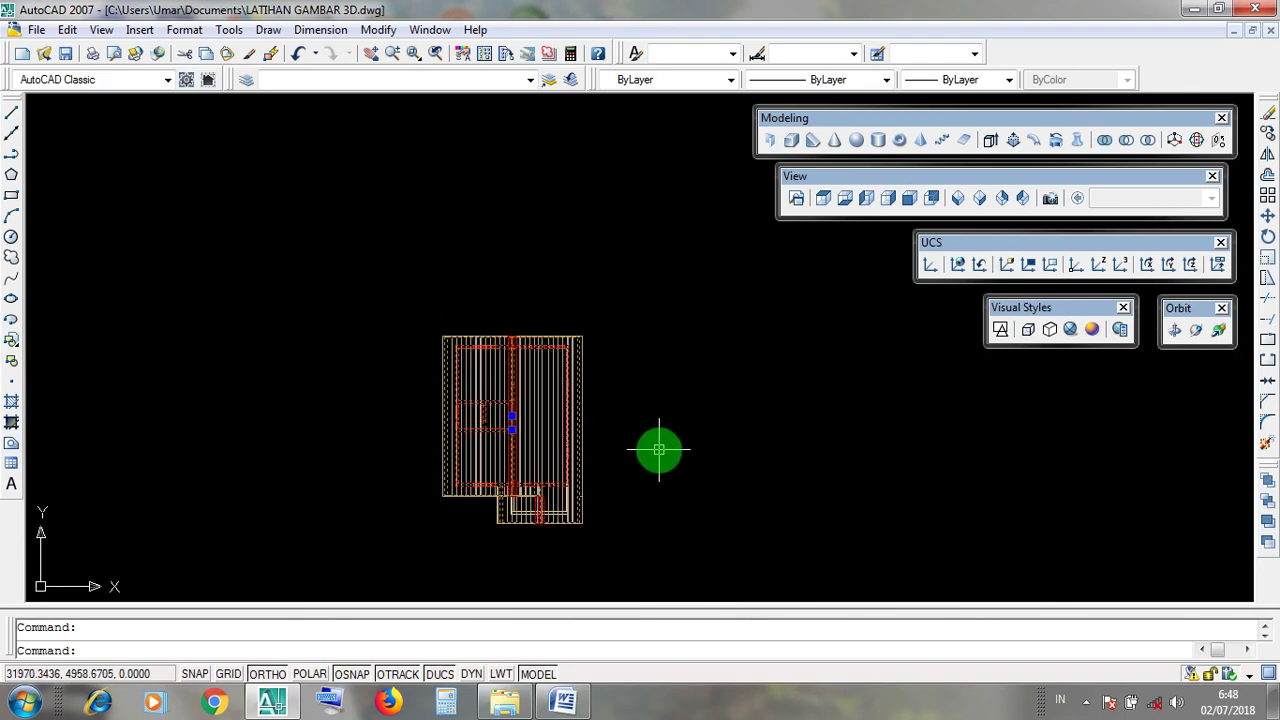
{"action": "key", "text": "Escape"}
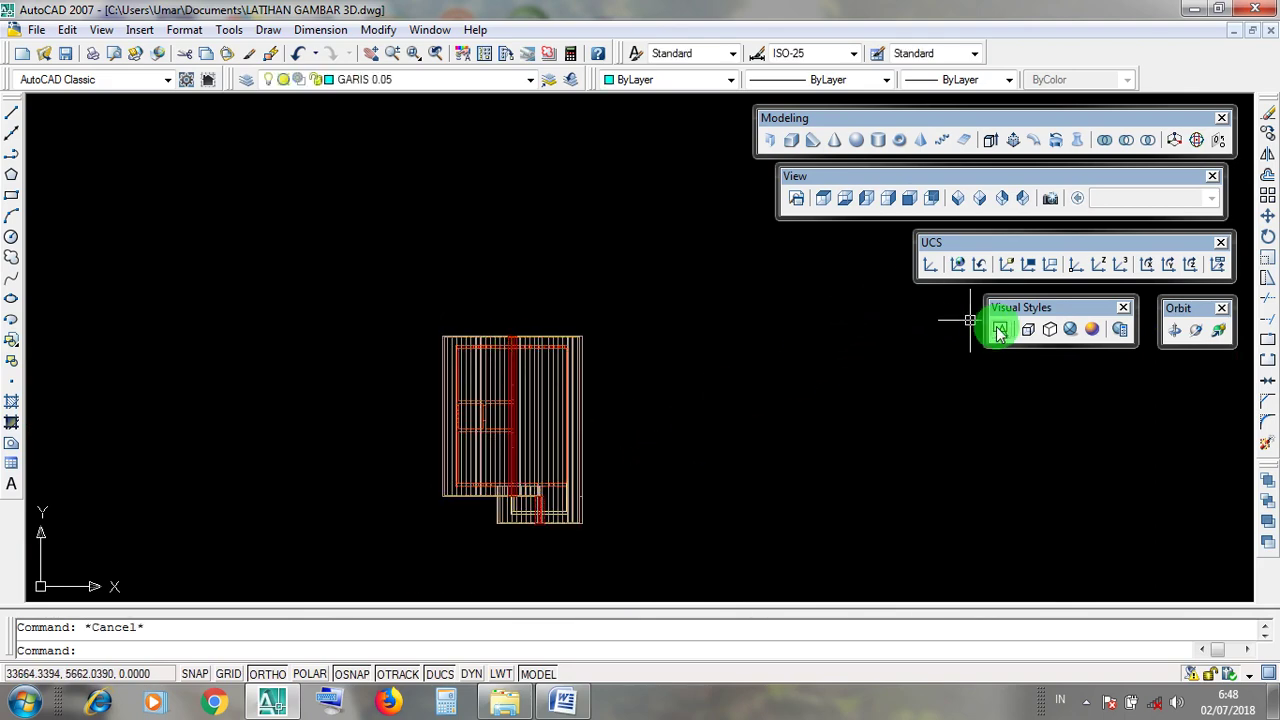
Step: Switch to the SE Isometric view and examine the repositioned roof on the house up close
{"action": "left_click_drag", "start_coordinate": [830, 179], "coordinate": [828, 178]}
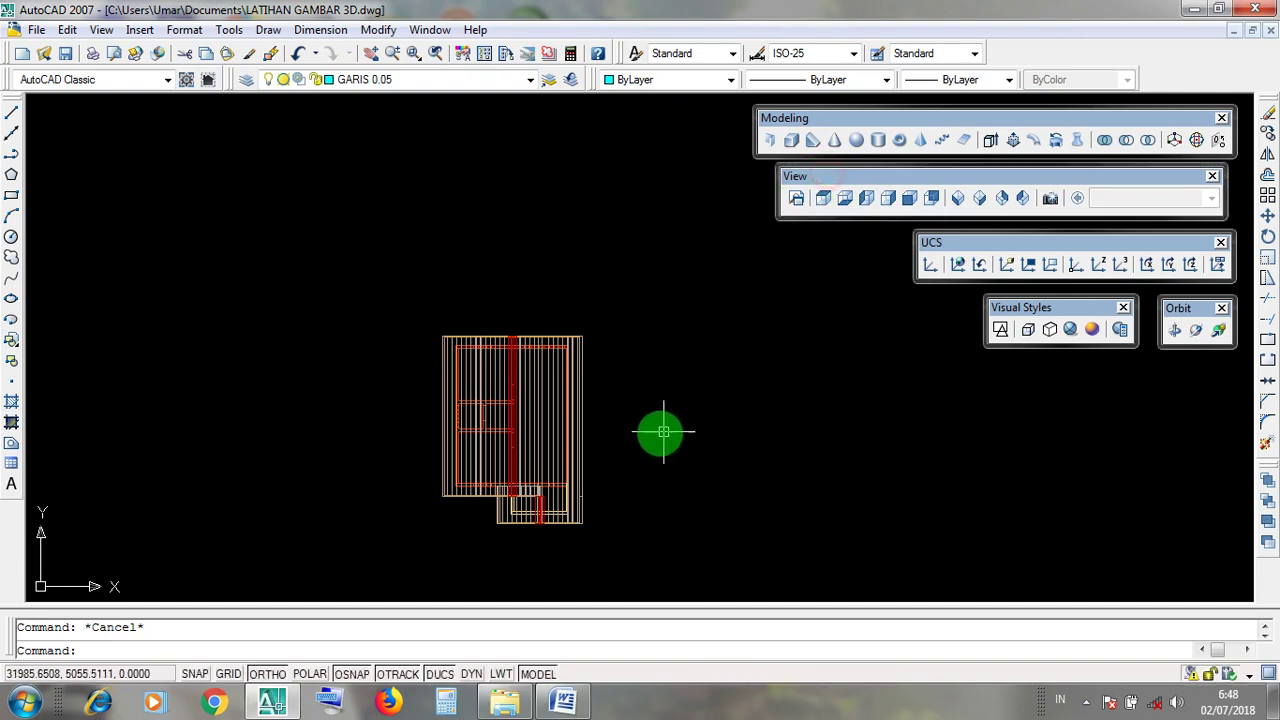
{"action": "left_click", "coordinate": [826, 199]}
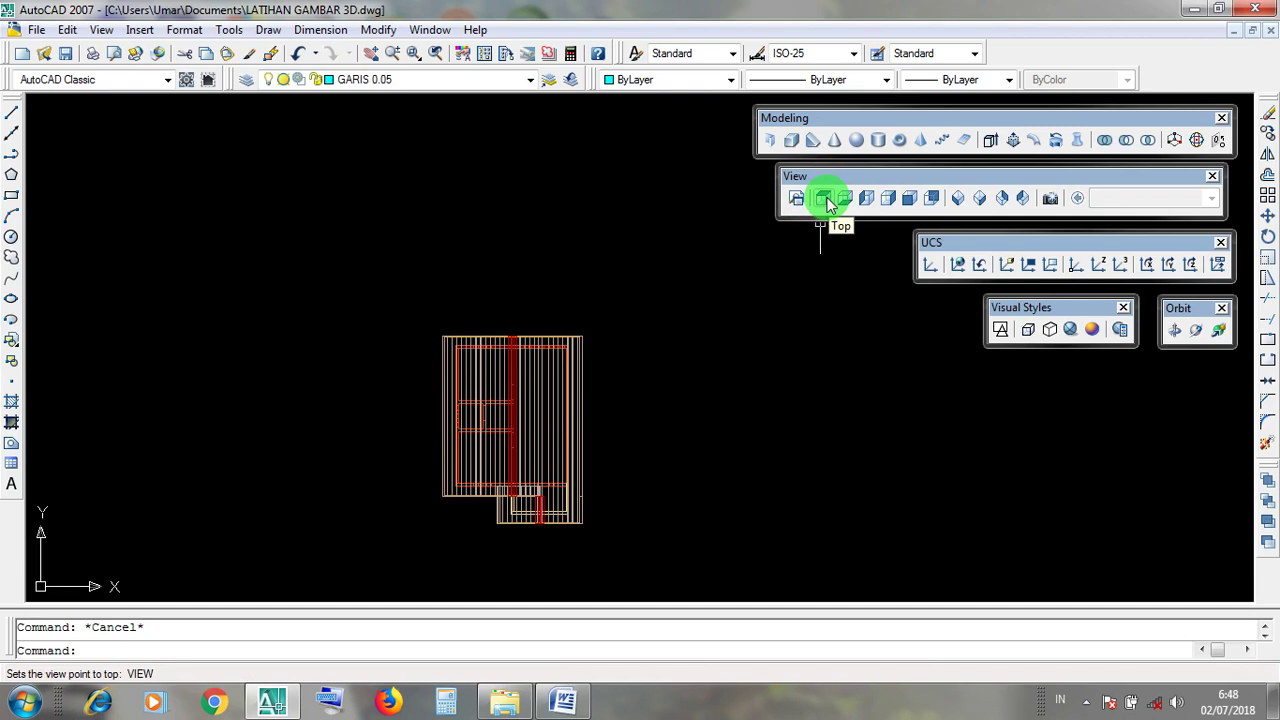
{"action": "left_click", "coordinate": [978, 199]}
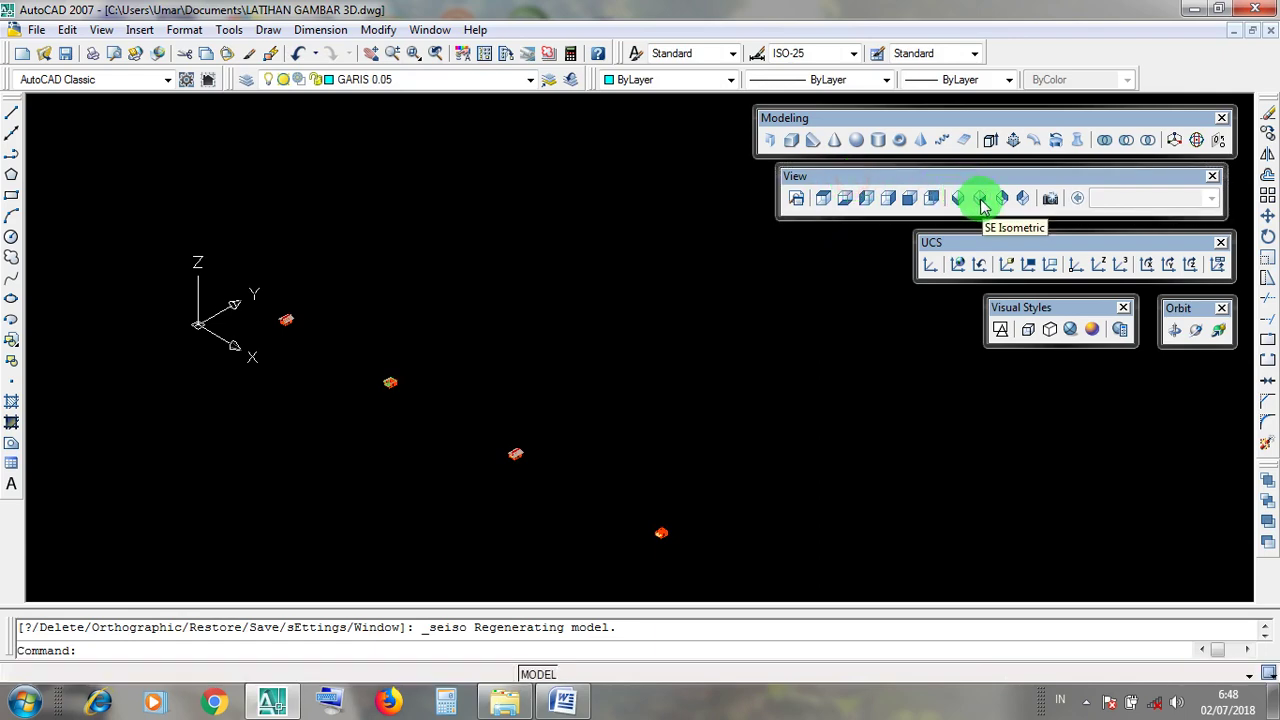
{"action": "scroll", "coordinate": [490, 458], "scroll_direction": "up", "scroll_amount": 2}
{"action": "scroll", "coordinate": [525, 457], "scroll_direction": "up", "scroll_amount": 5}
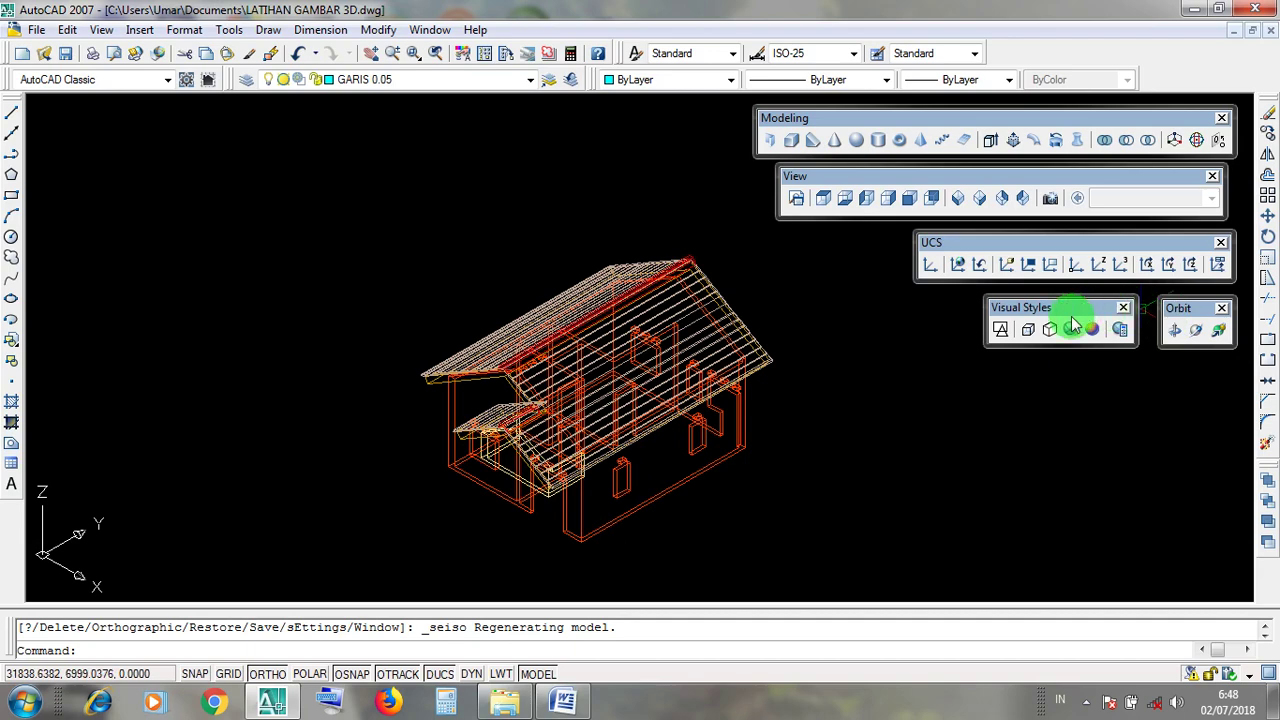
{"action": "scroll", "coordinate": [843, 463], "scroll_direction": "up", "scroll_amount": 2}
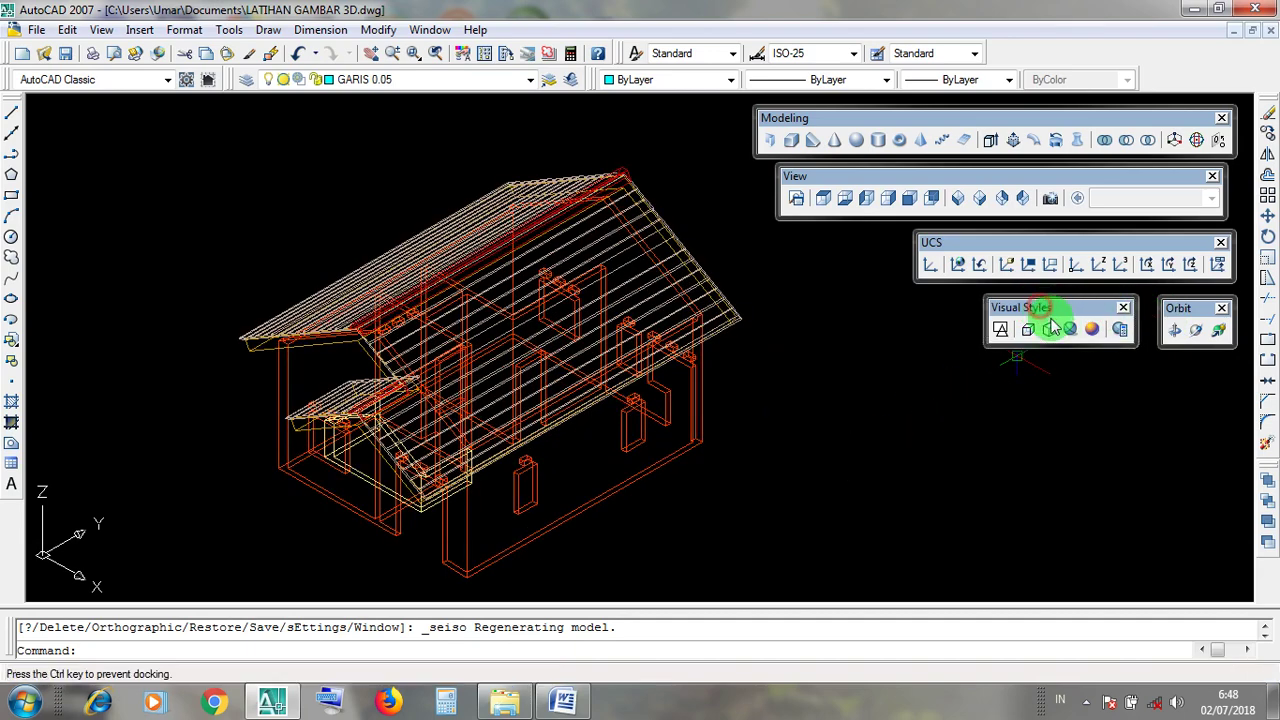
Step: Shade the model with the Realistic visual style and orbit freely to examine the front gables and eaves from below
{"action": "left_click", "coordinate": [1070, 329]}
{"action": "middle_click_drag", "start_coordinate": [886, 429], "coordinate": [917, 455]}
{"action": "left_click_drag", "start_coordinate": [1177, 317], "coordinate": [1200, 341]}
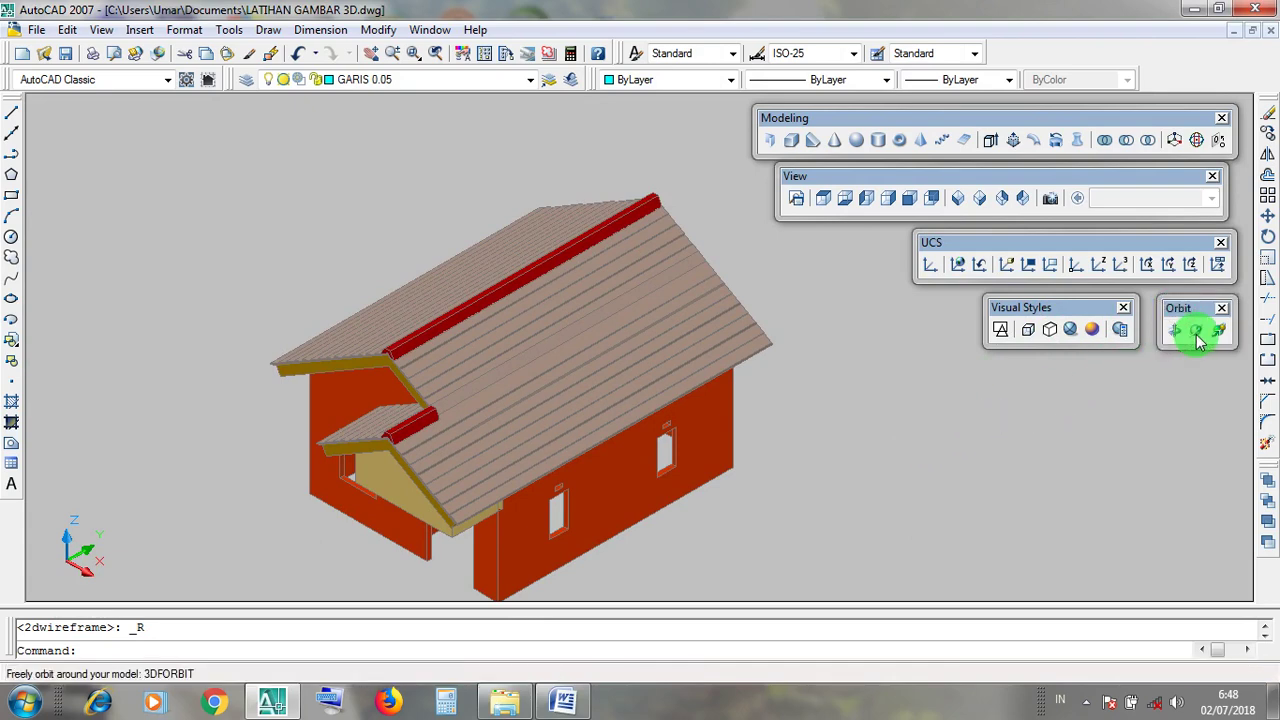
{"action": "left_click", "coordinate": [1197, 333]}
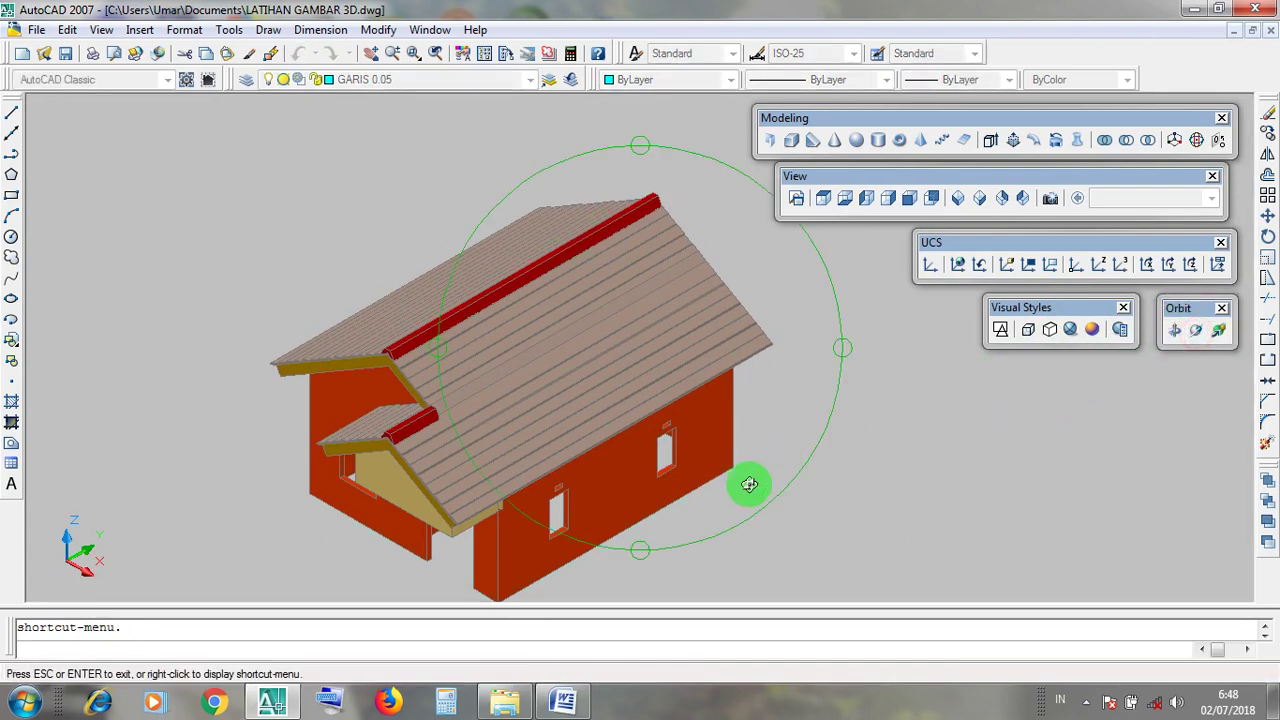
{"action": "left_click_drag", "start_coordinate": [679, 437], "coordinate": [549, 314]}
{"action": "scroll", "coordinate": [370, 338], "scroll_direction": "up", "scroll_amount": 3}
{"action": "left_click_drag", "start_coordinate": [370, 338], "coordinate": [472, 387]}
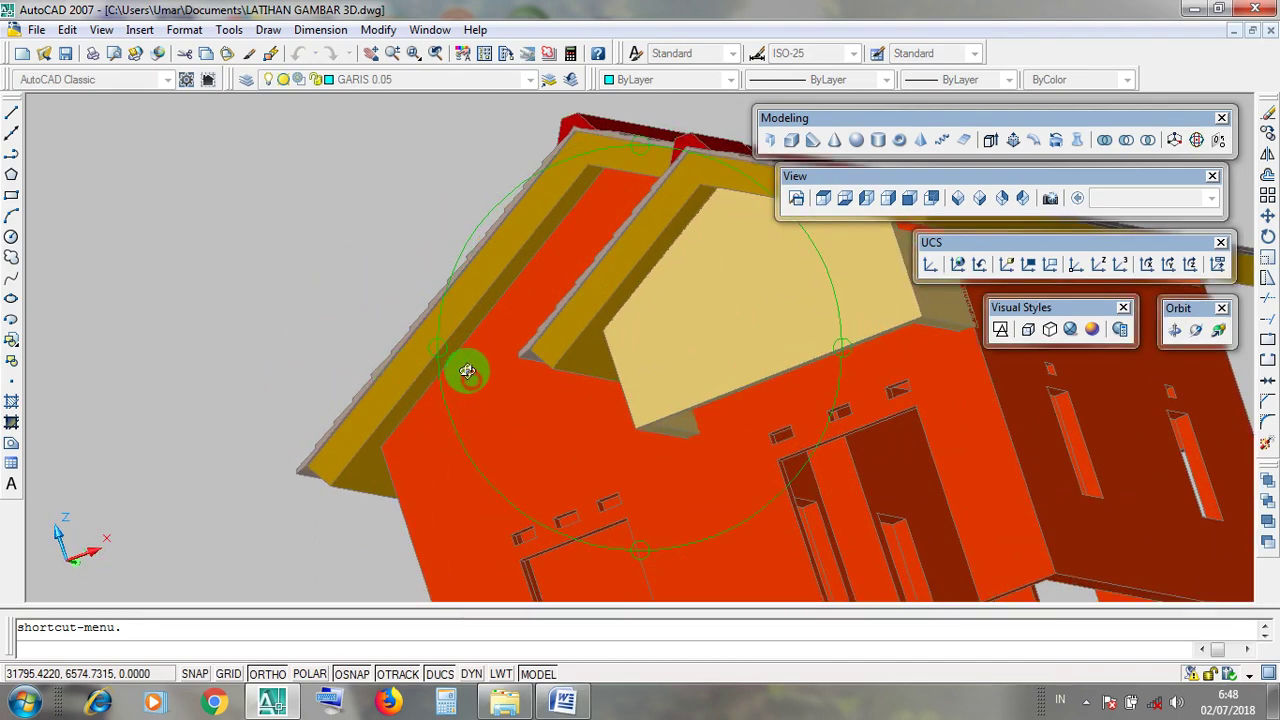
{"action": "left_click_drag", "start_coordinate": [451, 337], "coordinate": [503, 393]}
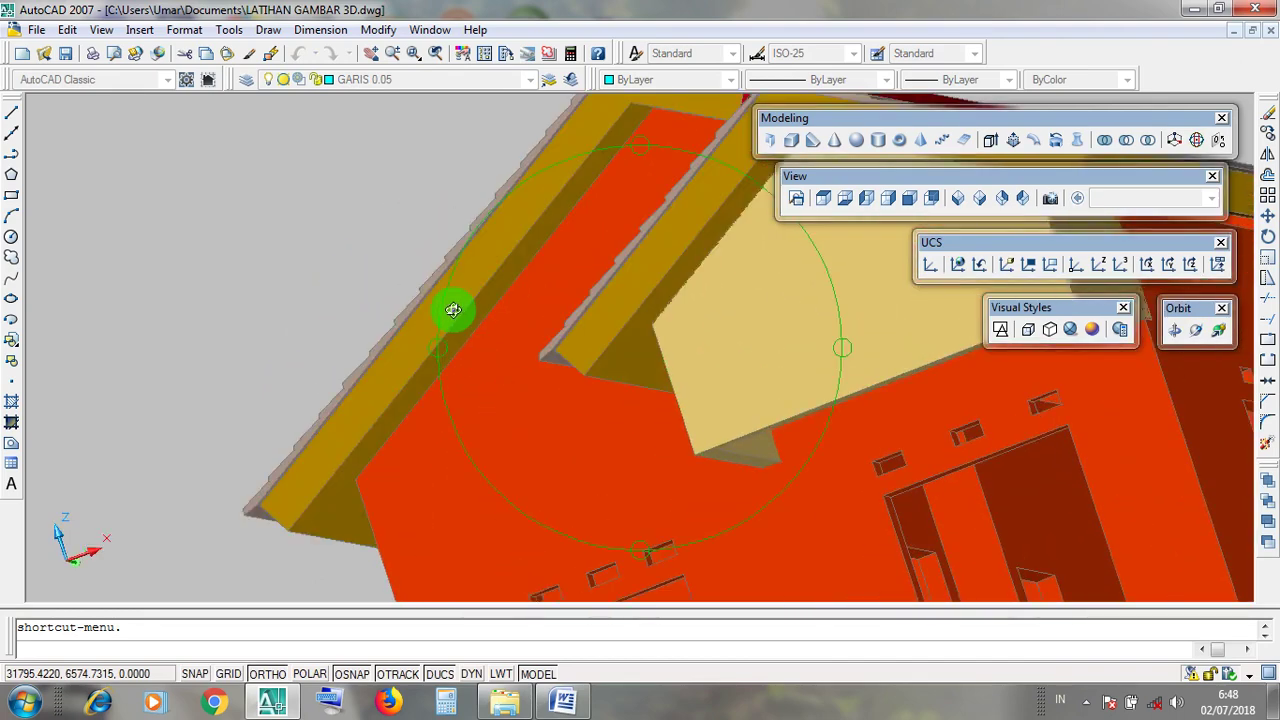
{"action": "scroll", "coordinate": [482, 367], "scroll_direction": "down", "scroll_amount": 5}
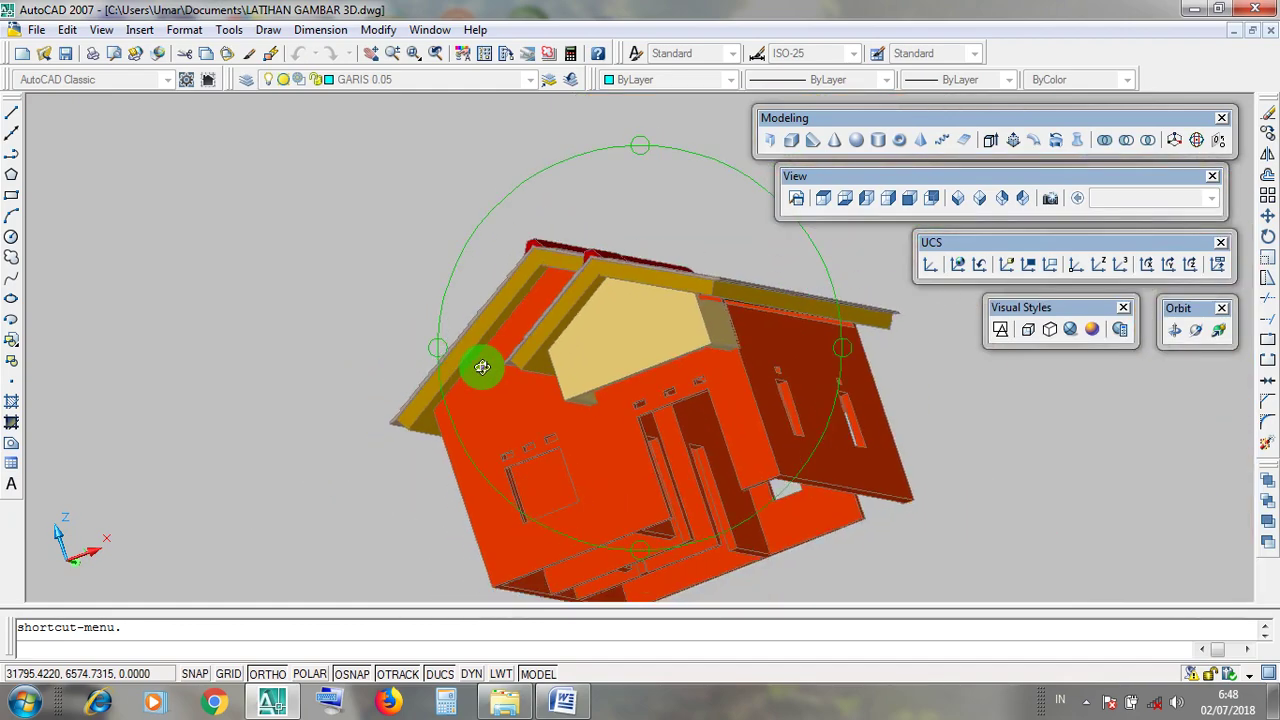
Step: Inspect the porch gable, the lower eave corners and the side roof overhang up close from several orbit angles
{"action": "left_click_drag", "start_coordinate": [480, 363], "coordinate": [573, 376]}
{"action": "scroll", "coordinate": [609, 386], "scroll_direction": "up", "scroll_amount": 5}
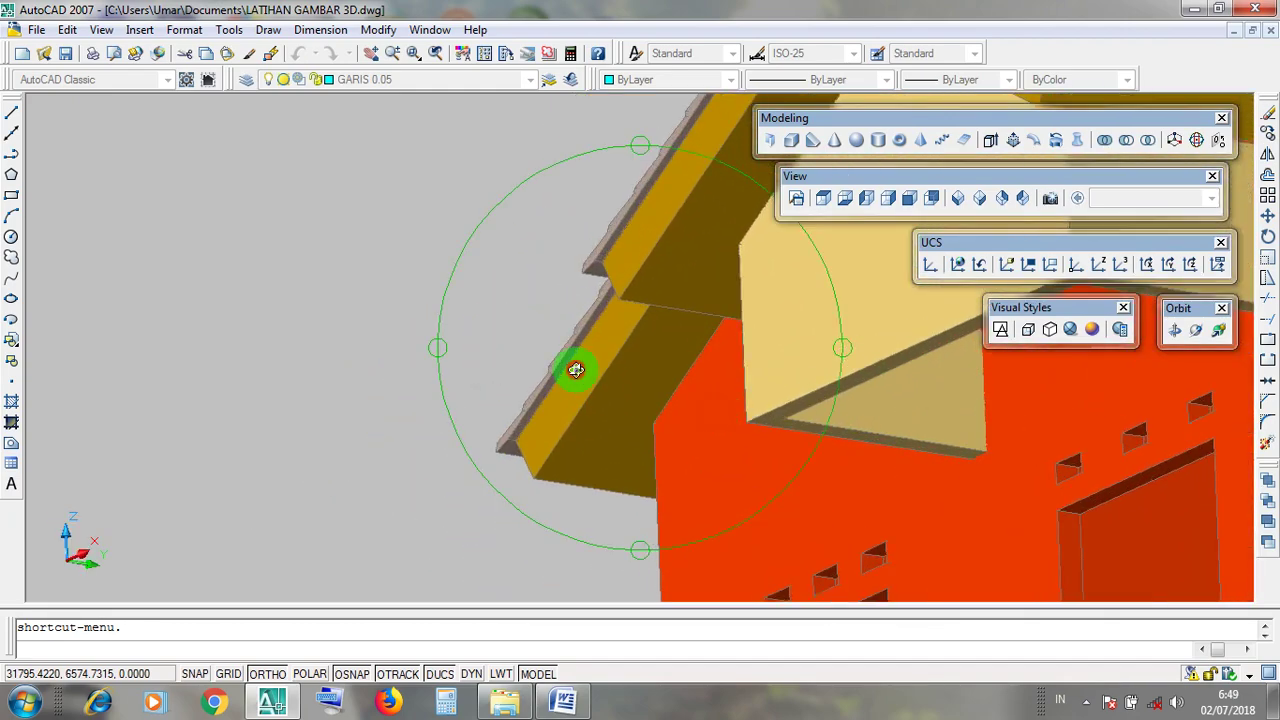
{"action": "left_click_drag", "start_coordinate": [673, 406], "coordinate": [611, 395]}
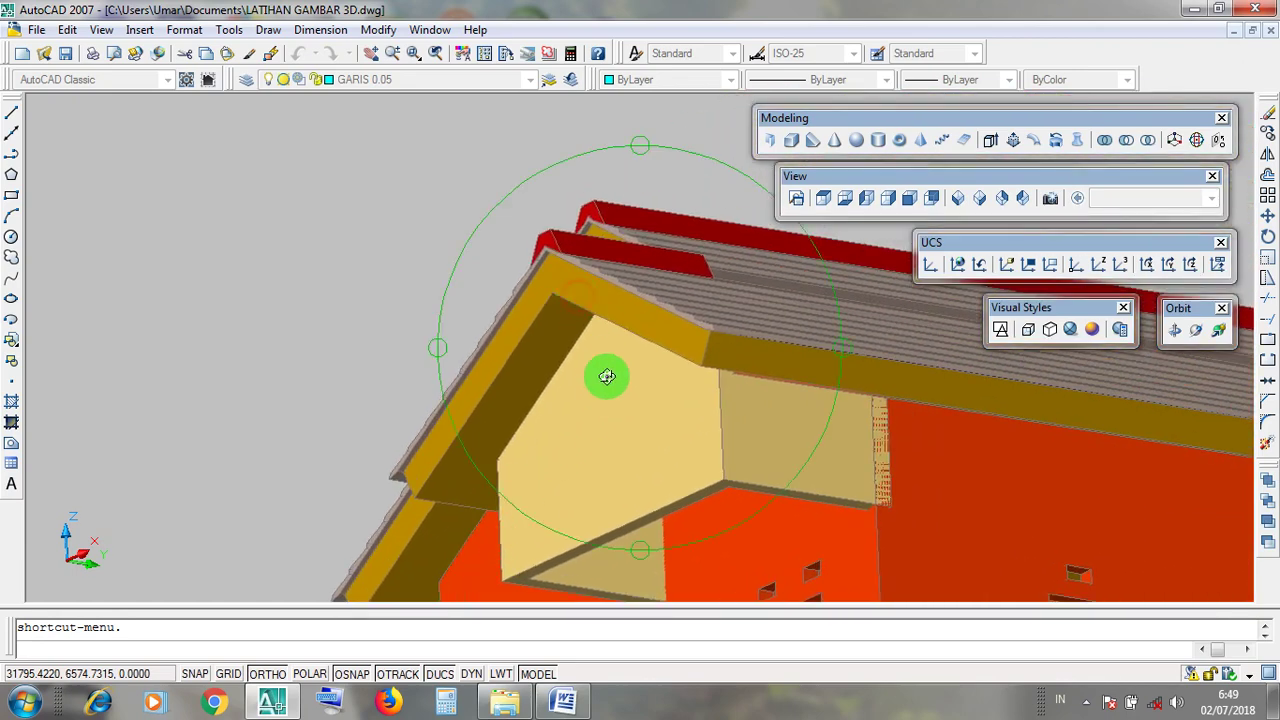
{"action": "left_click", "coordinate": [606, 375]}
{"action": "scroll", "coordinate": [594, 406], "scroll_direction": "down", "scroll_amount": 5}
{"action": "left_click_drag", "start_coordinate": [594, 406], "coordinate": [528, 395]}
{"action": "scroll", "coordinate": [529, 395], "scroll_direction": "down", "scroll_amount": 2}
{"action": "scroll", "coordinate": [907, 532], "scroll_direction": "up", "scroll_amount": 9}
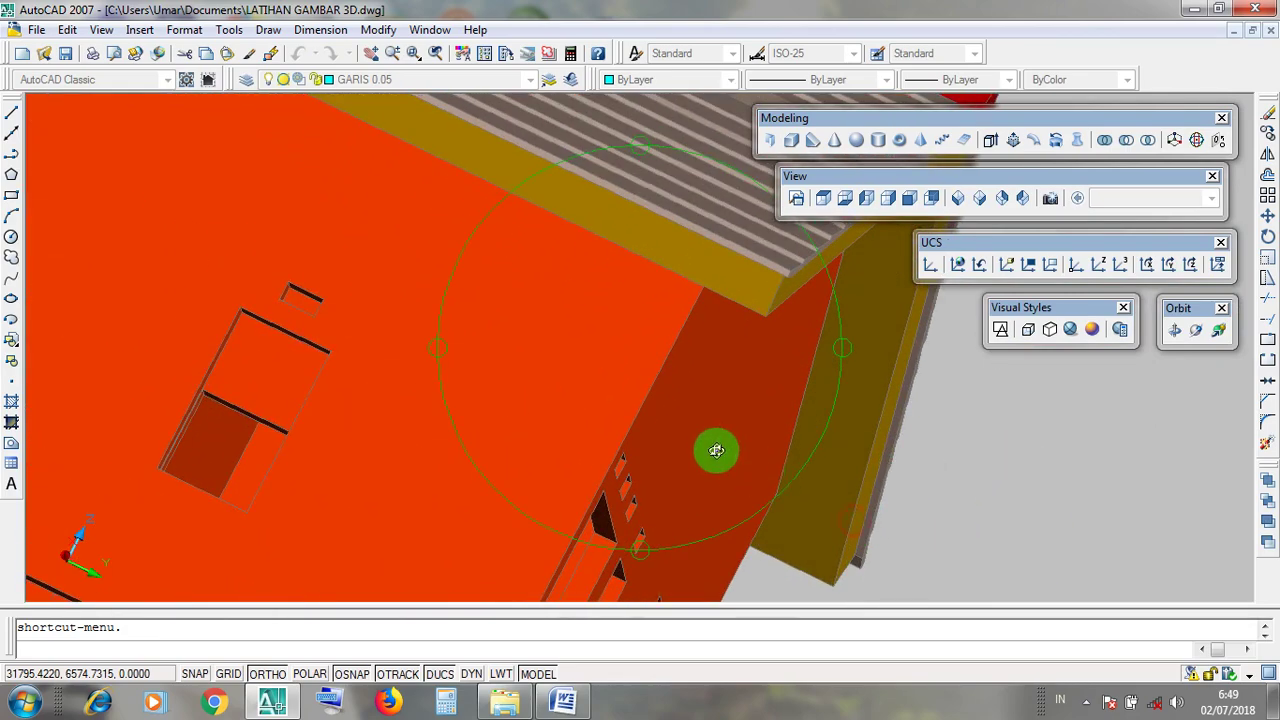
Step: Orbit back to an upright corner view showing the whole house from its front and side, and end the orbit
{"action": "scroll", "coordinate": [760, 474], "scroll_direction": "down", "scroll_amount": 6}
{"action": "left_click_drag", "start_coordinate": [681, 418], "coordinate": [797, 471]}
{"action": "left_click_drag", "start_coordinate": [512, 431], "coordinate": [720, 434]}
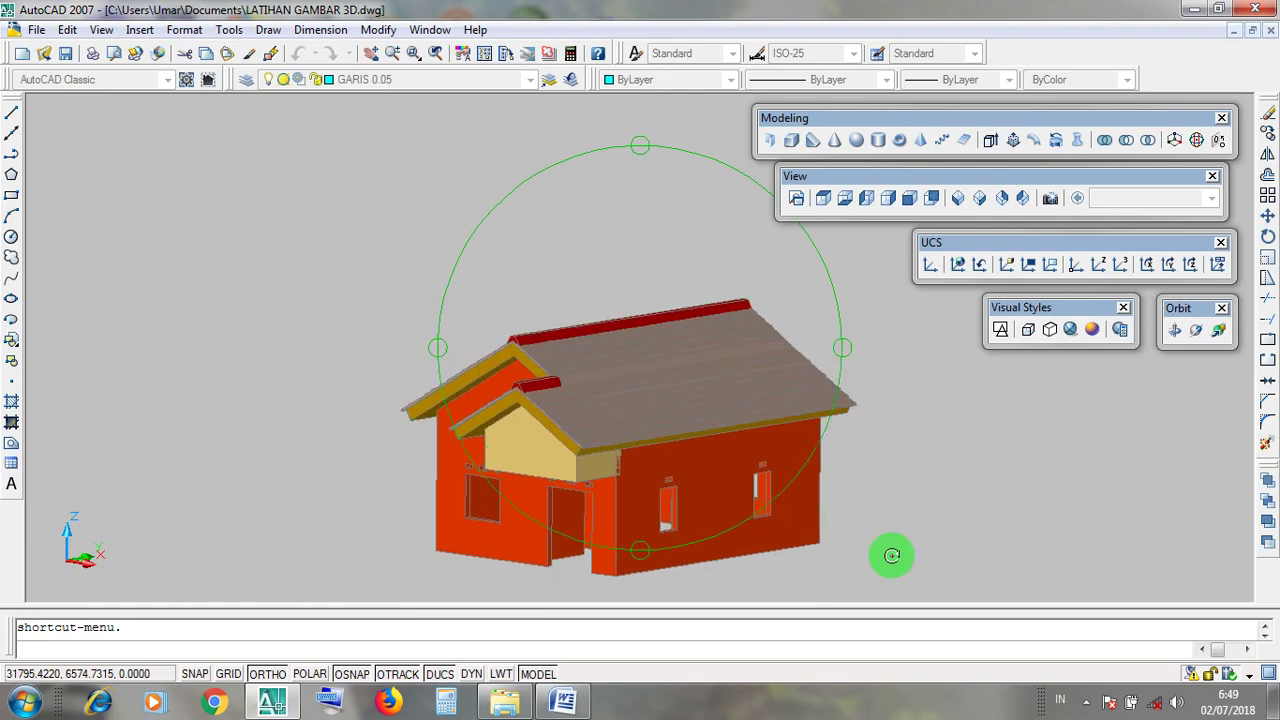
{"action": "key", "text": "Escape"}
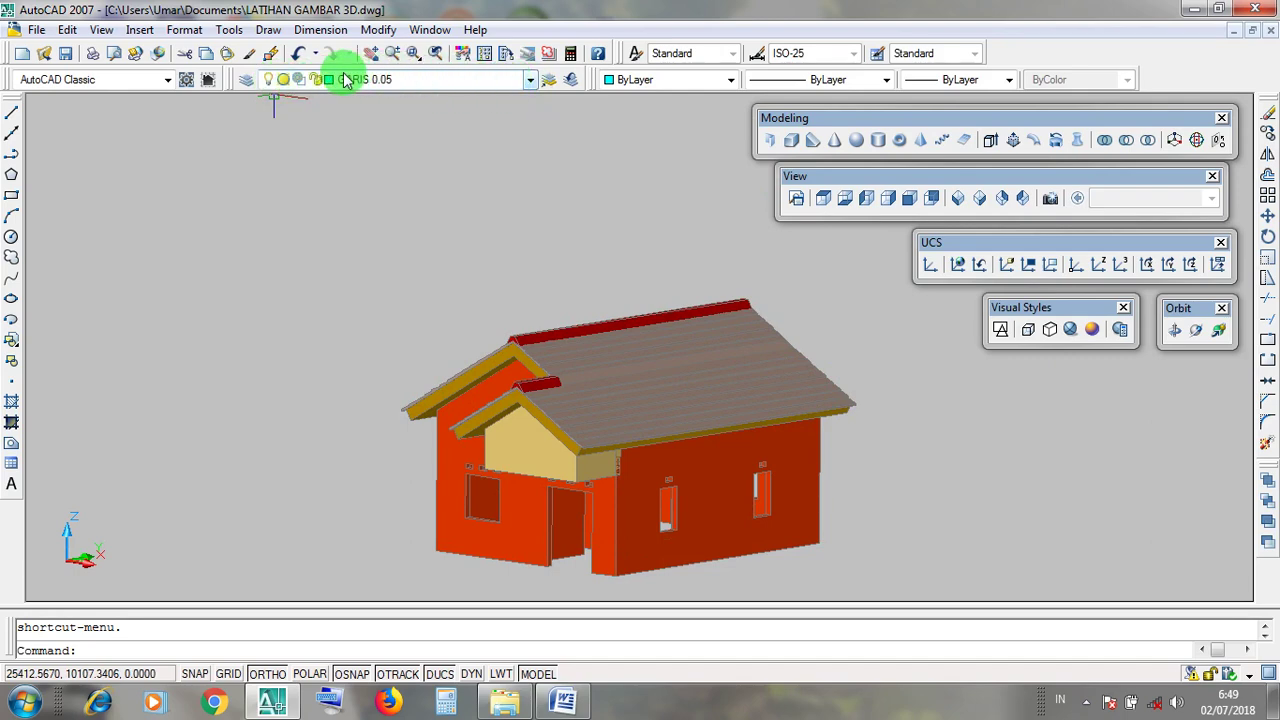
Step: Turn on all layers that are still off, including 0 and DUAN P.J, and view the complete house
{"action": "left_click", "coordinate": [530, 85]}
{"action": "scroll", "coordinate": [449, 143], "scroll_direction": "up", "scroll_amount": 2}
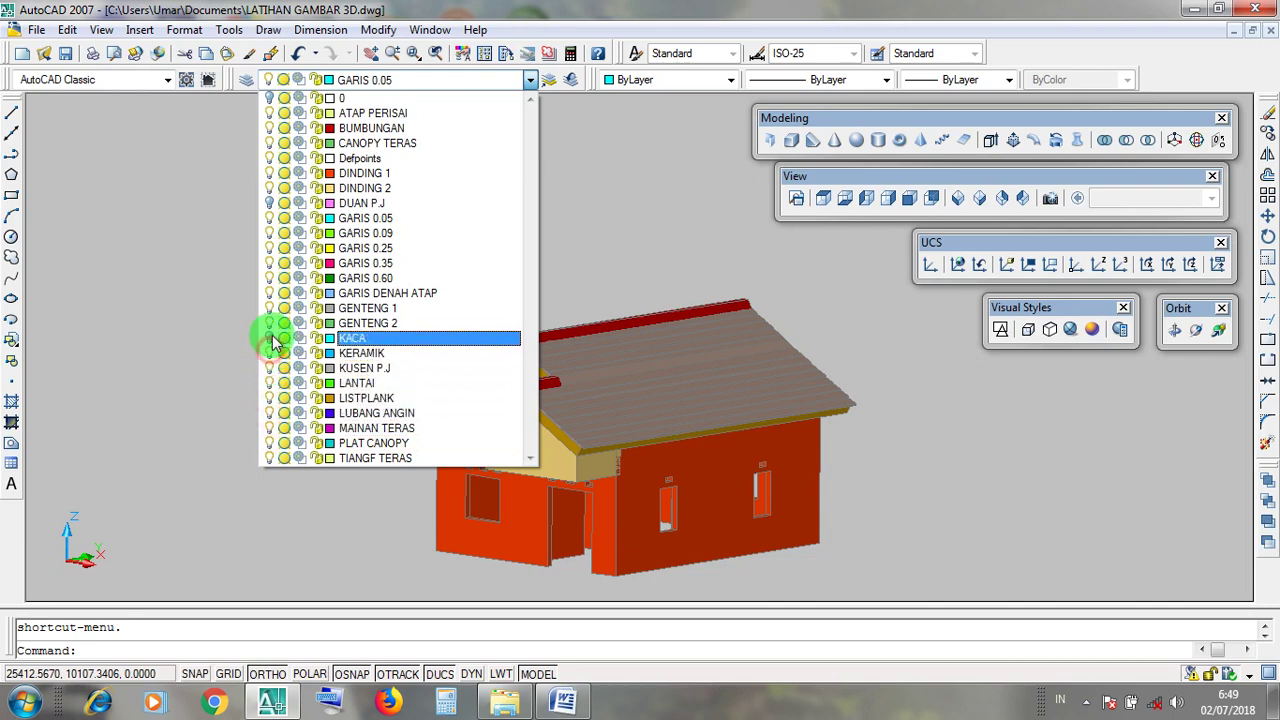
{"action": "left_click", "coordinate": [269, 204]}
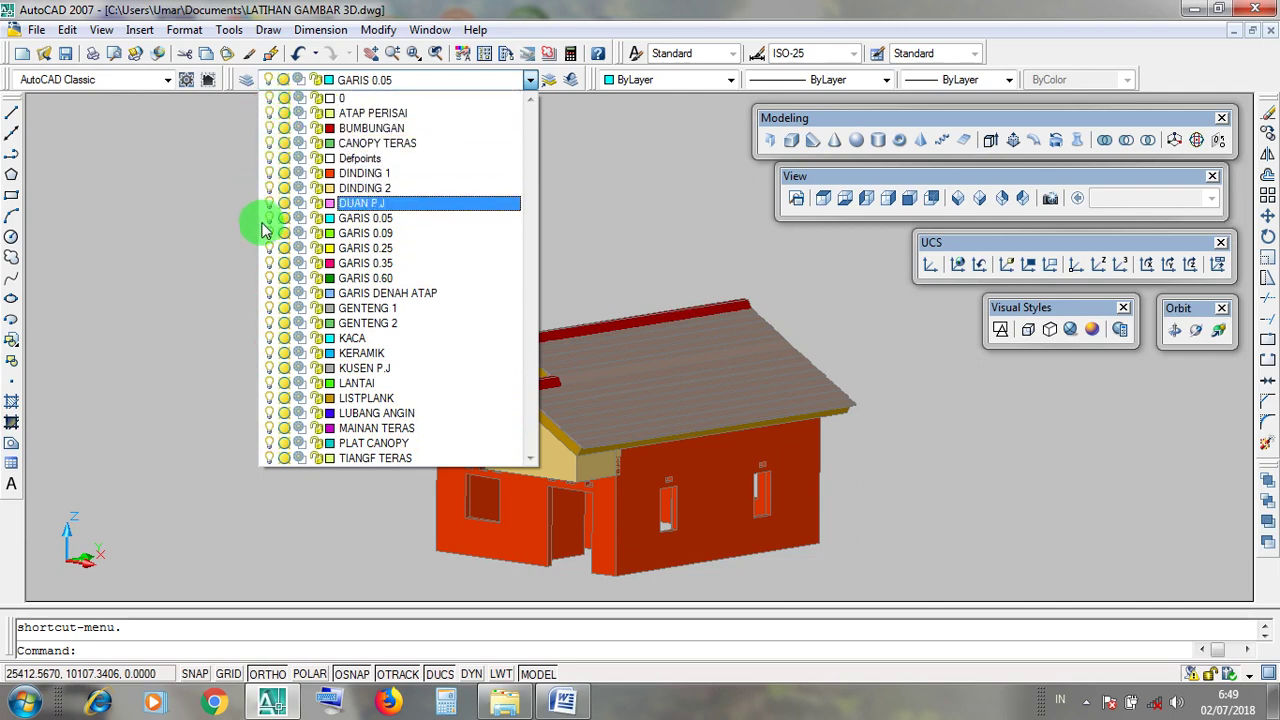
{"action": "left_click", "coordinate": [970, 484]}
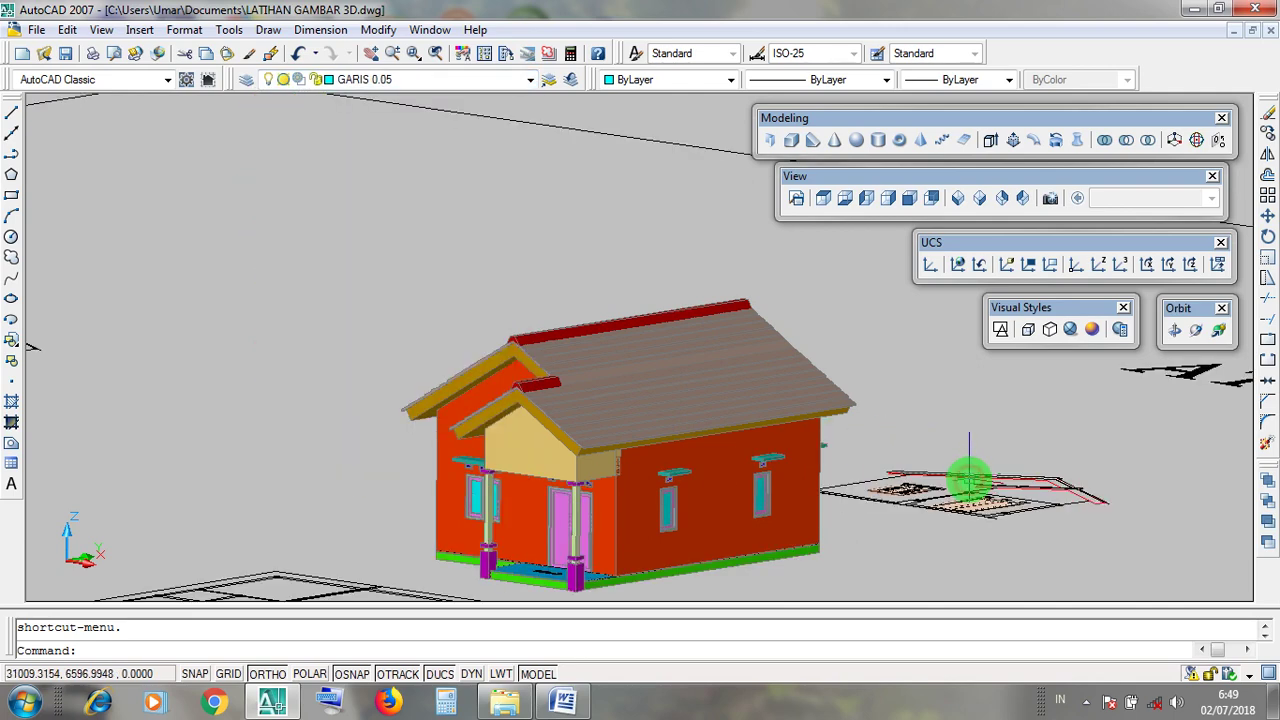
{"action": "scroll", "coordinate": [834, 580], "scroll_direction": "up", "scroll_amount": 3}
{"action": "scroll", "coordinate": [836, 497], "scroll_direction": "down", "scroll_amount": 3}
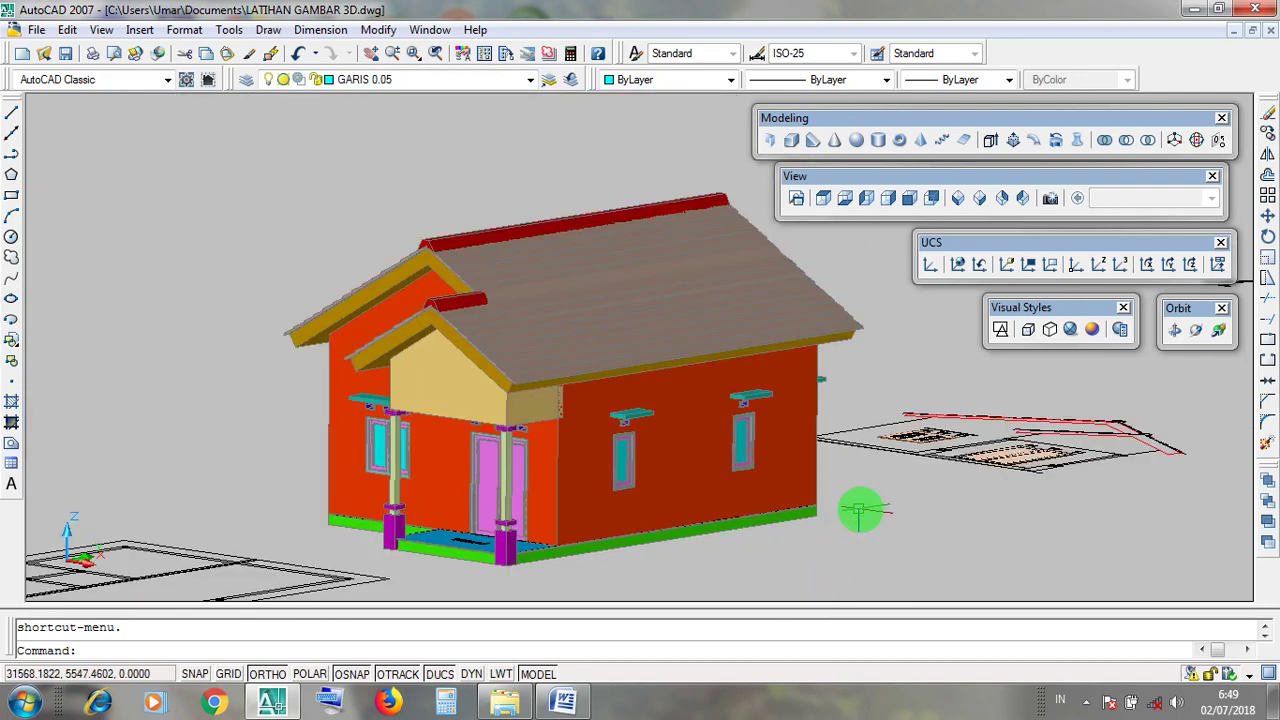
{"action": "middle_click_drag", "start_coordinate": [857, 509], "coordinate": [847, 515]}
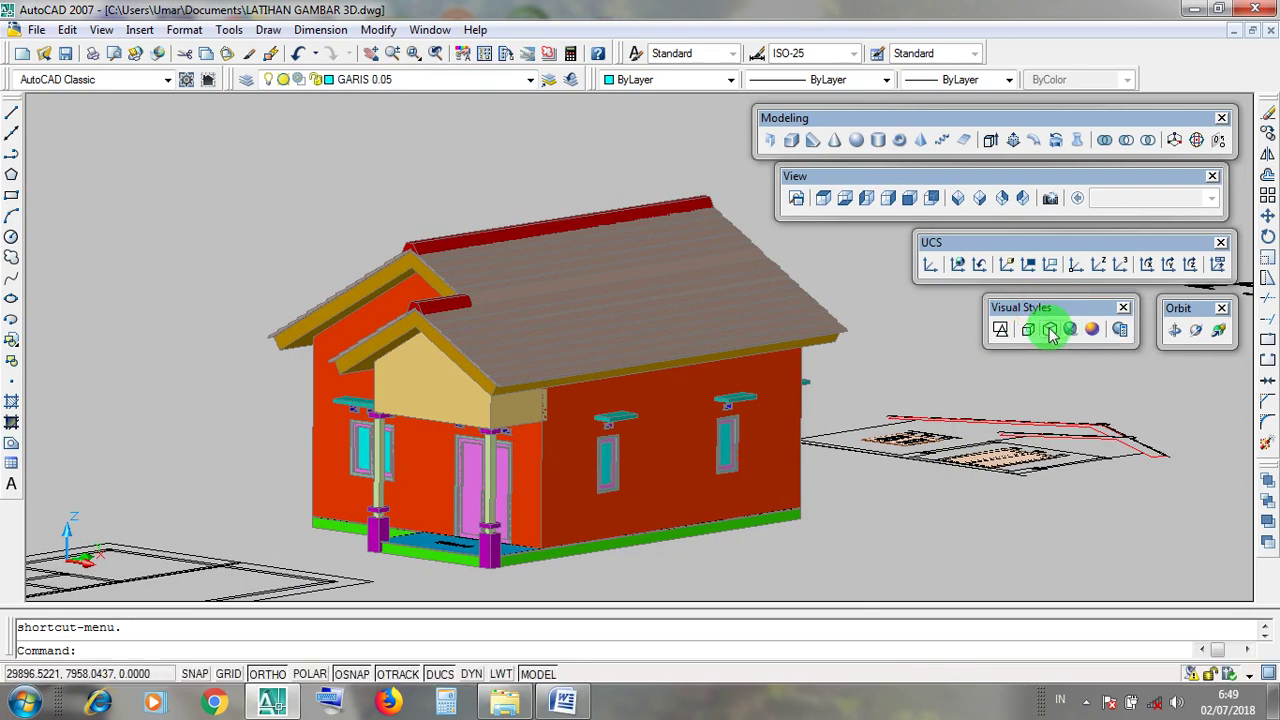
Step: Return the model to 2D wireframe in the SE Isometric view and set the UCS to World
{"action": "left_click", "coordinate": [1001, 331]}
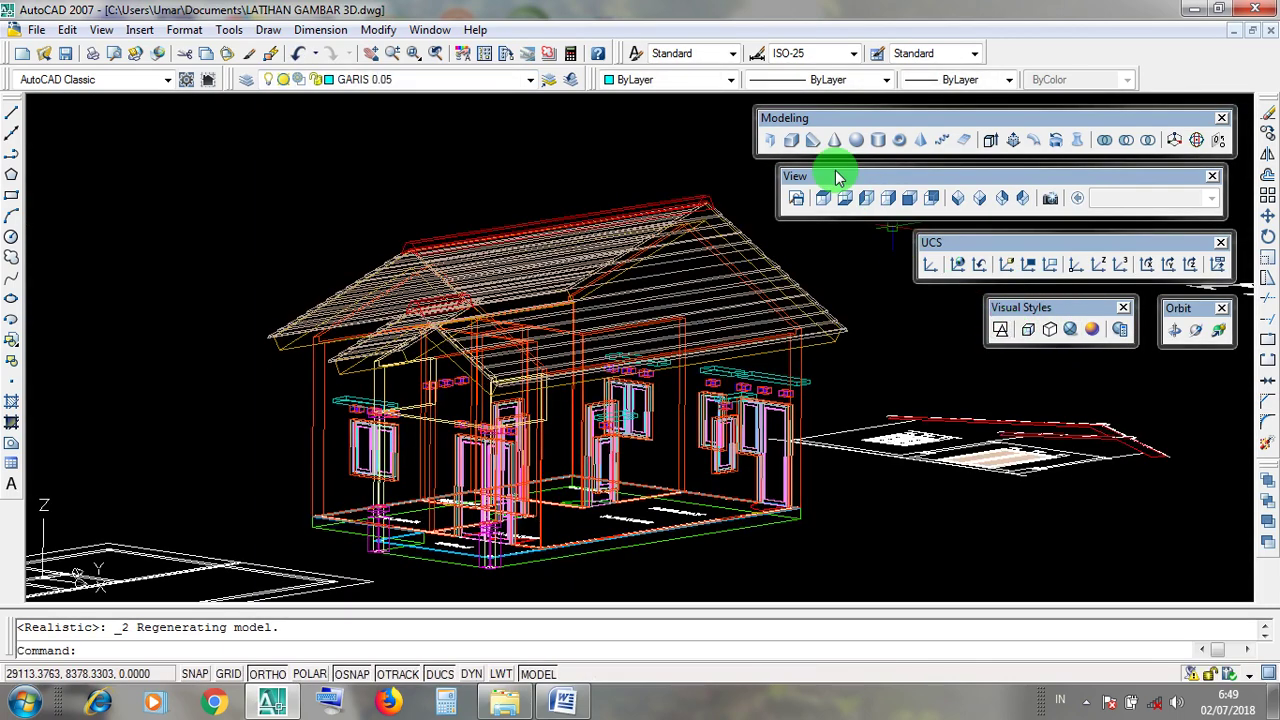
{"action": "left_click", "coordinate": [980, 200]}
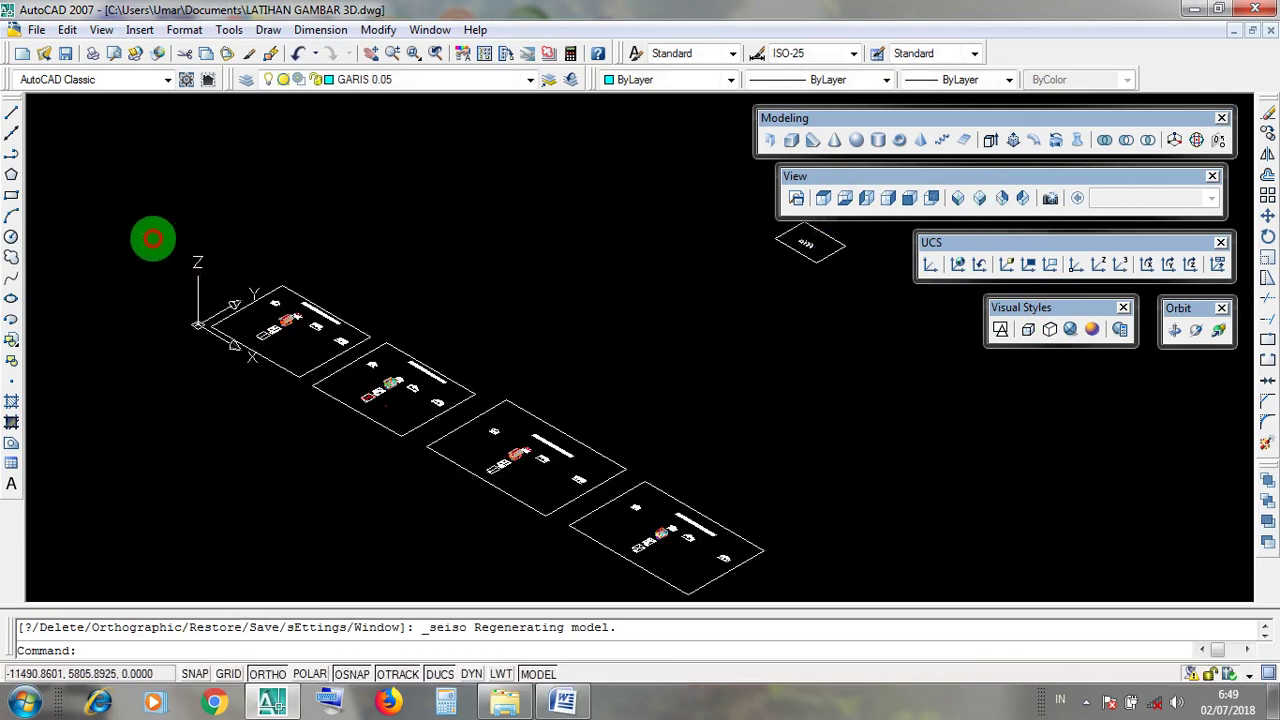
{"action": "left_click", "coordinate": [152, 238]}
{"action": "left_click", "coordinate": [189, 200]}
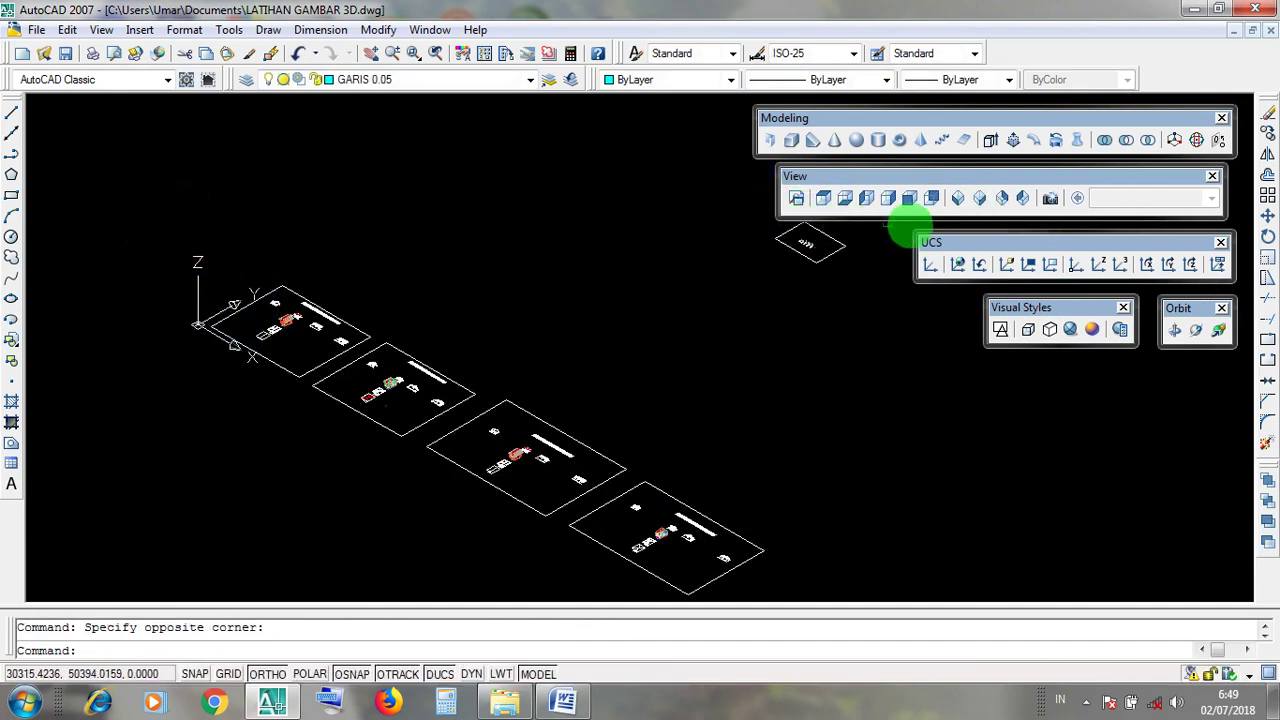
{"action": "left_click", "coordinate": [957, 264]}
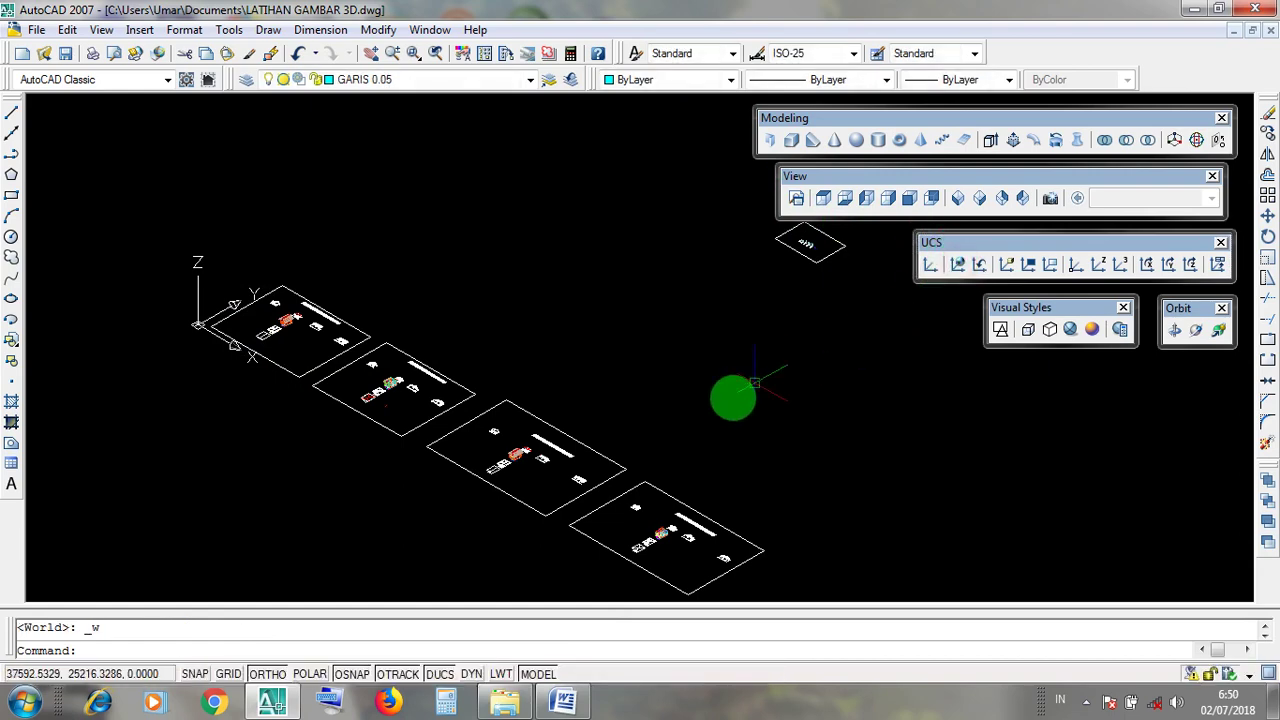
Step: Look over the ATAP PELANA KOMBINASI sheet with the finished house and the neighbouring ATAP PERISAI KOMBINASI sheet
{"action": "scroll", "coordinate": [528, 475], "scroll_direction": "up", "scroll_amount": 3}
{"action": "scroll", "coordinate": [508, 455], "scroll_direction": "up", "scroll_amount": 8}
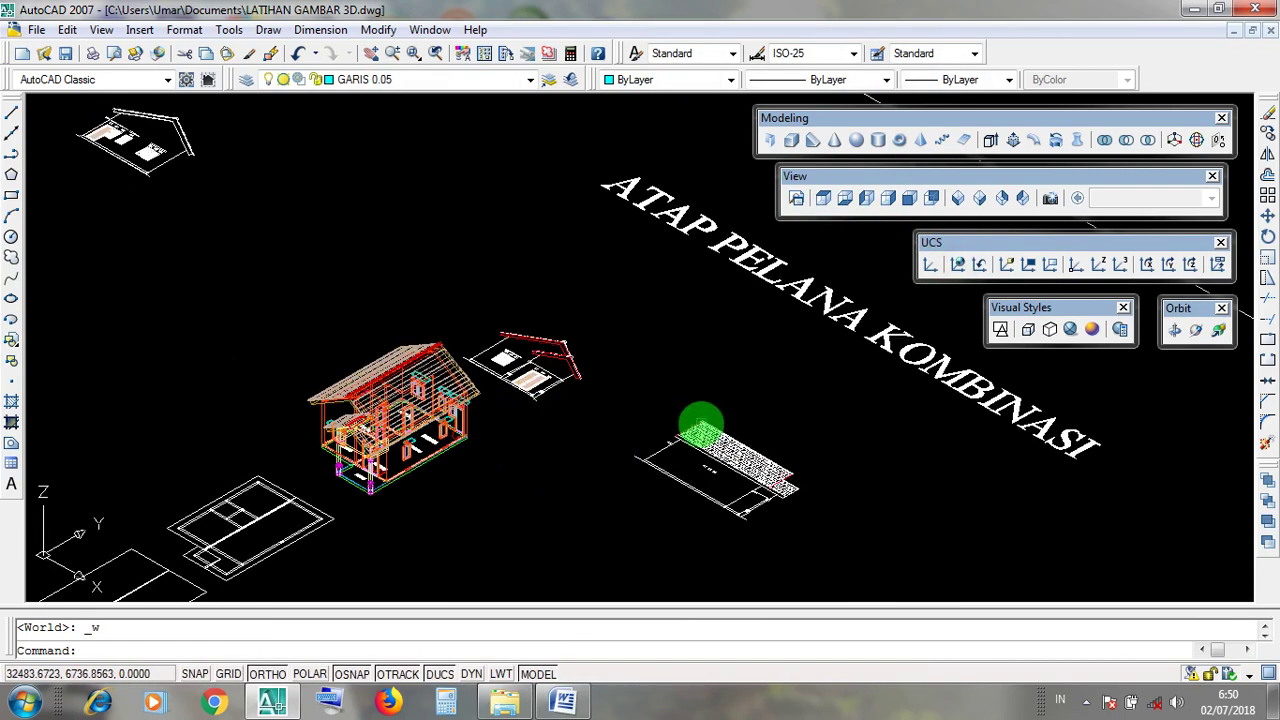
{"action": "middle_click_drag", "start_coordinate": [702, 425], "coordinate": [609, 456]}
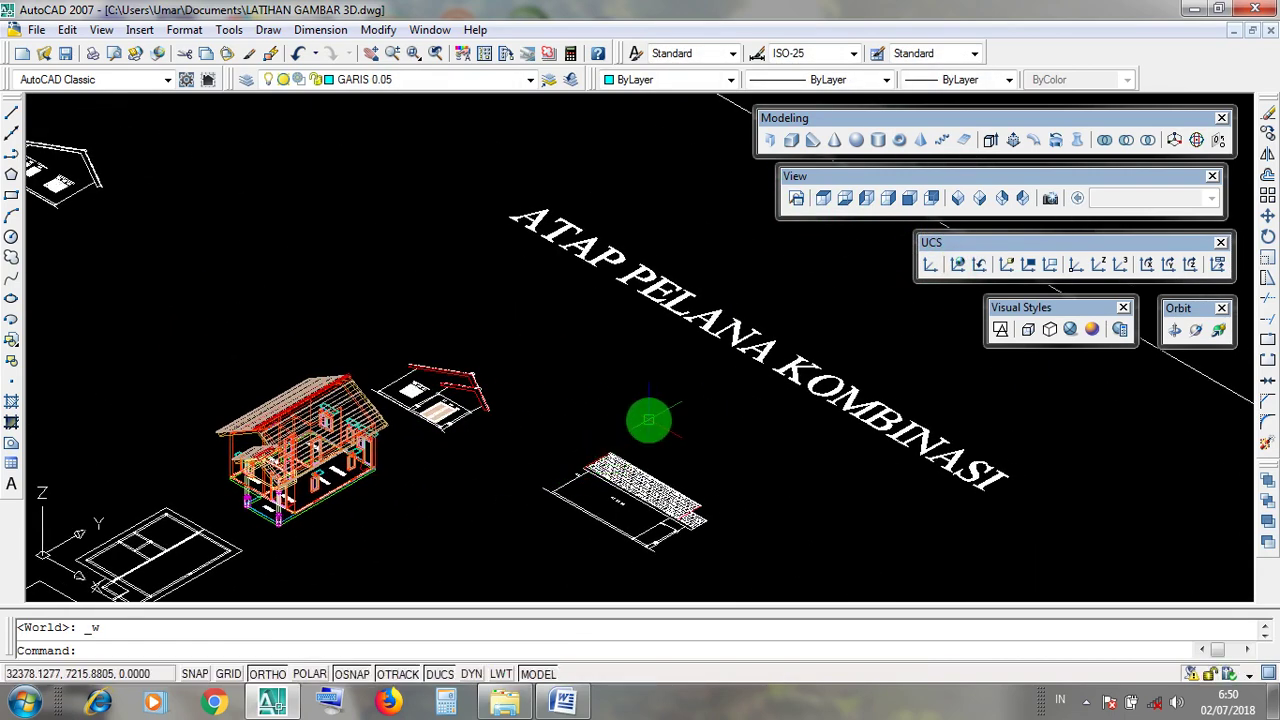
{"action": "scroll", "coordinate": [649, 420], "scroll_direction": "down", "scroll_amount": 4}
{"action": "mouse_move", "coordinate": [771, 463]}
{"action": "middle_mouse_down"}
{"action": "mouse_move", "coordinate": [480, 234]}
{"action": "mouse_move", "coordinate": [277, 109]}
{"action": "middle_mouse_up"}
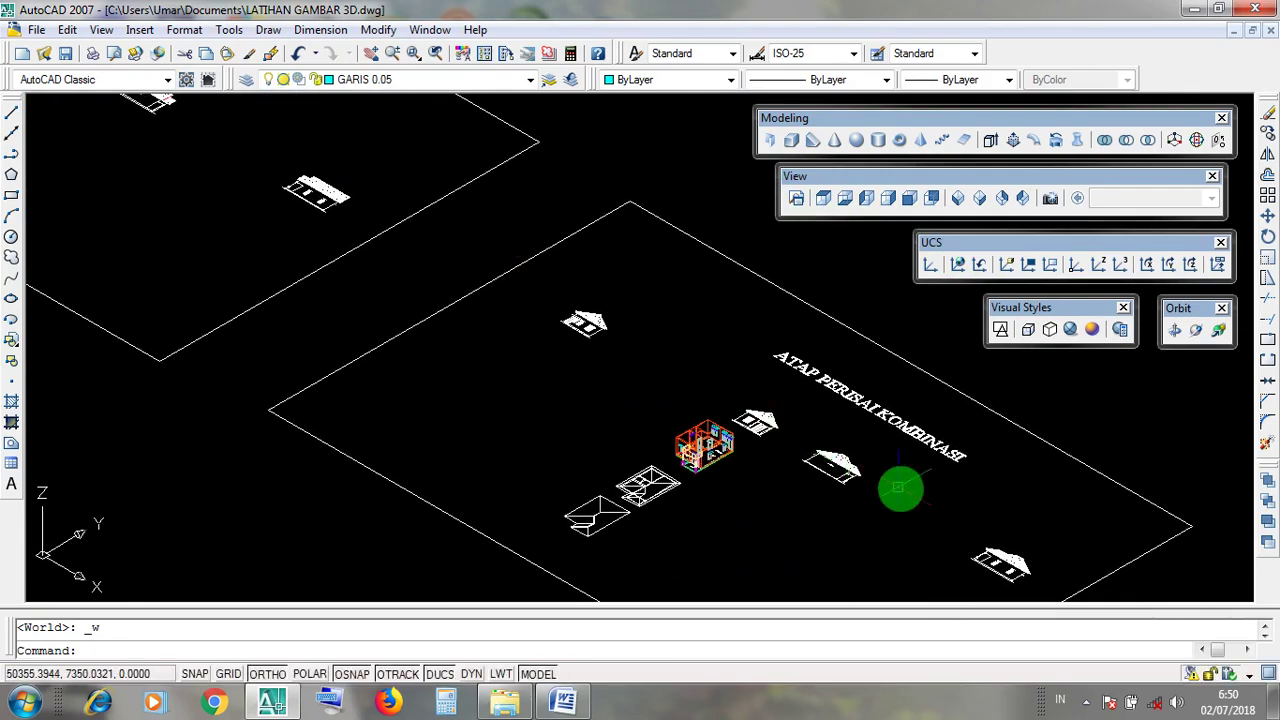
{"action": "scroll", "coordinate": [900, 488], "scroll_direction": "up", "scroll_amount": 2}
{"action": "scroll", "coordinate": [926, 495], "scroll_direction": "down", "scroll_amount": 3}
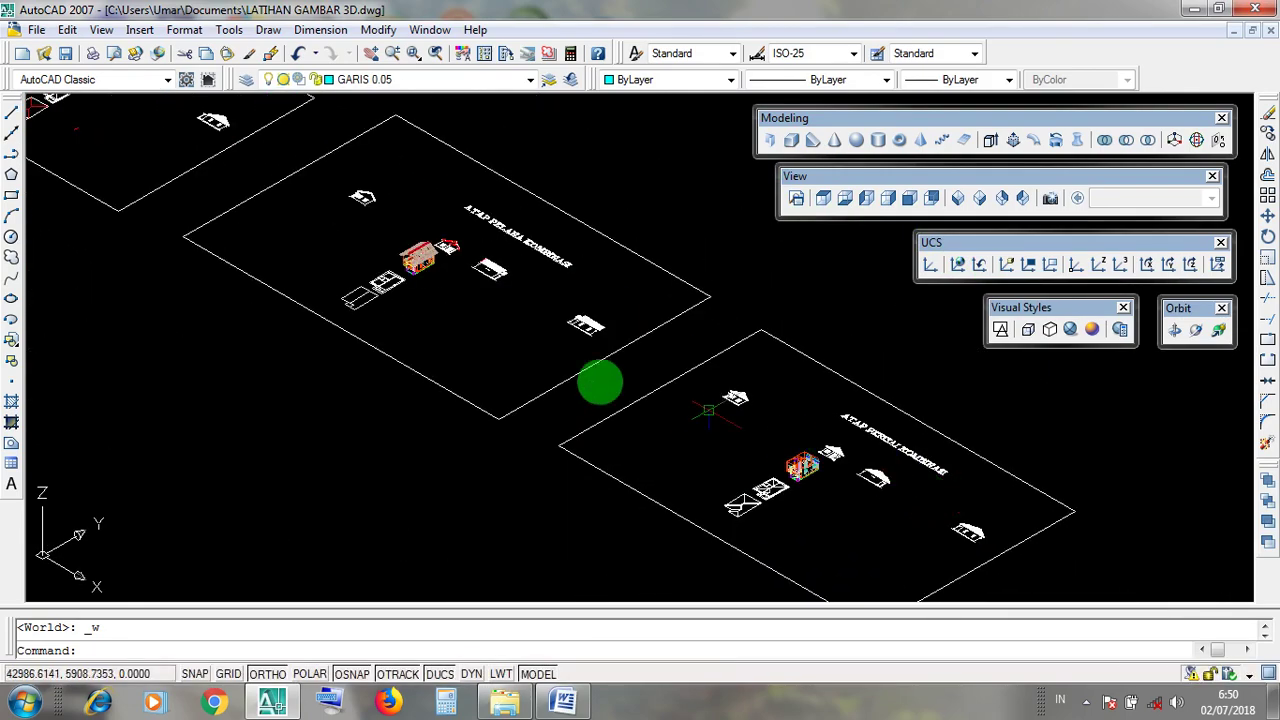
{"action": "middle_click_drag", "start_coordinate": [600, 380], "coordinate": [643, 508]}
{"action": "scroll", "coordinate": [606, 408], "scroll_direction": "up", "scroll_amount": 3}
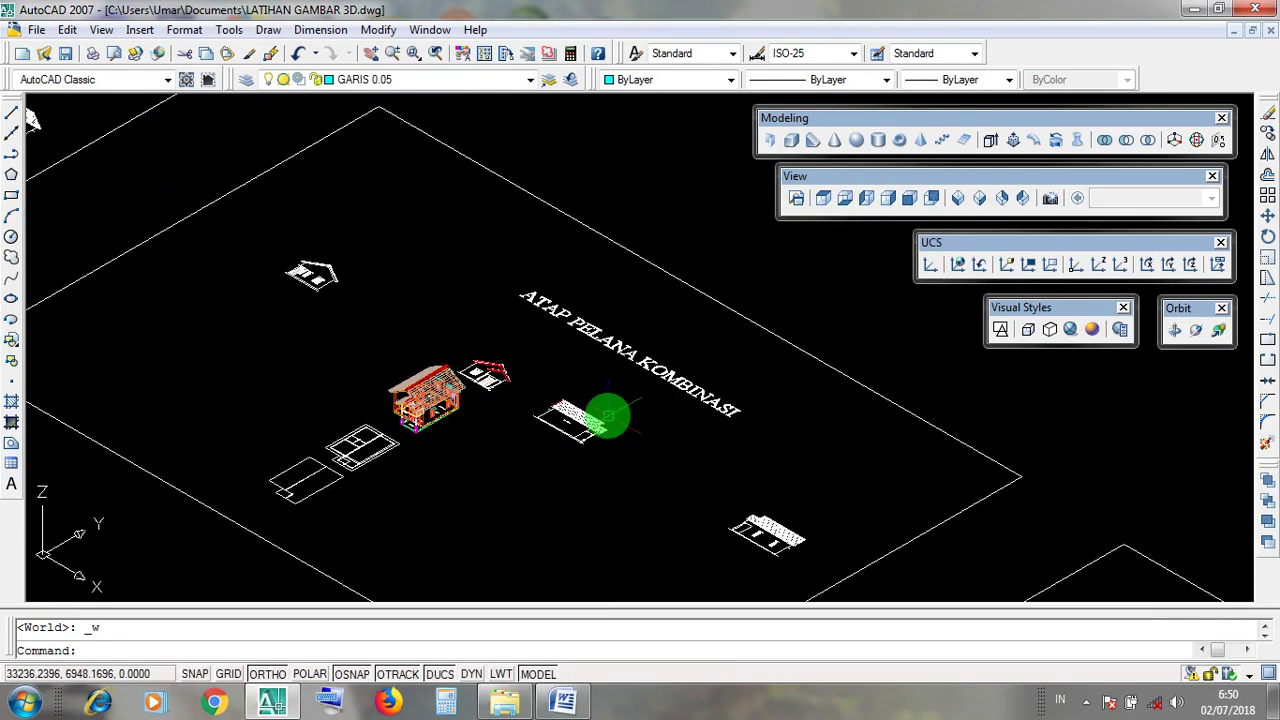
Step: Save the drawing and minimize its window
{"action": "left_click", "coordinate": [65, 53]}
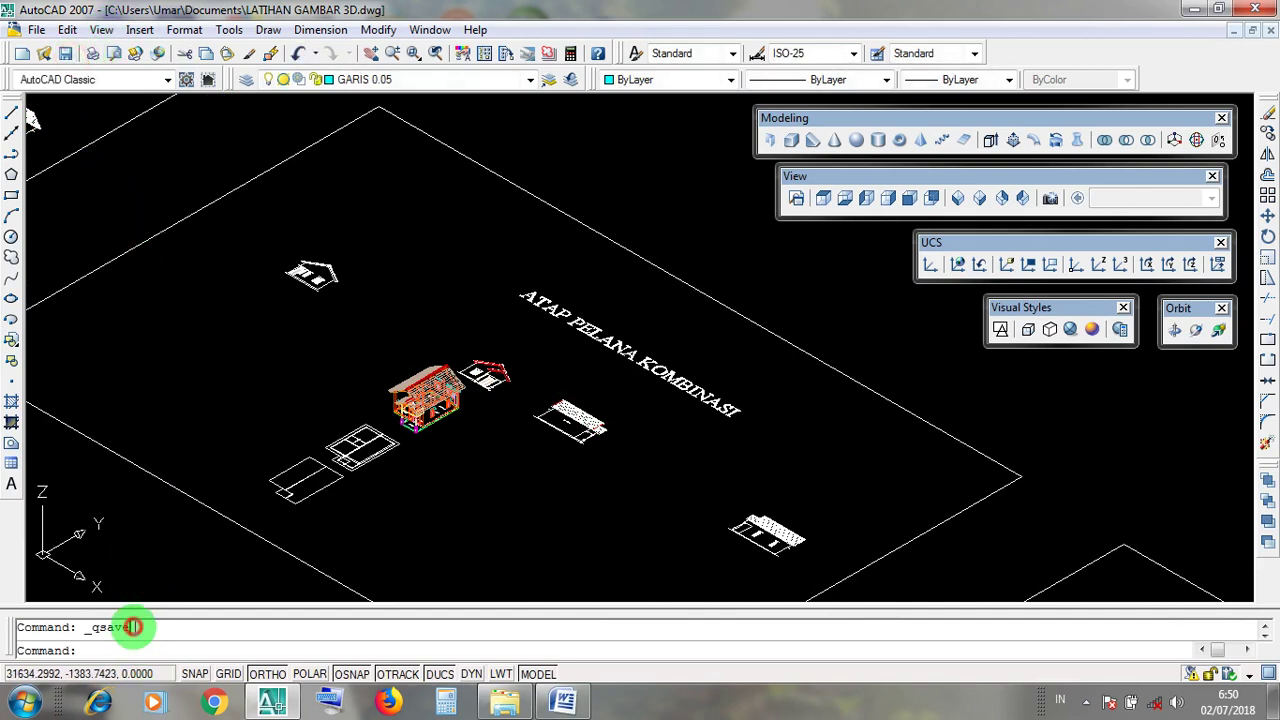
{"action": "left_click", "coordinate": [497, 466]}
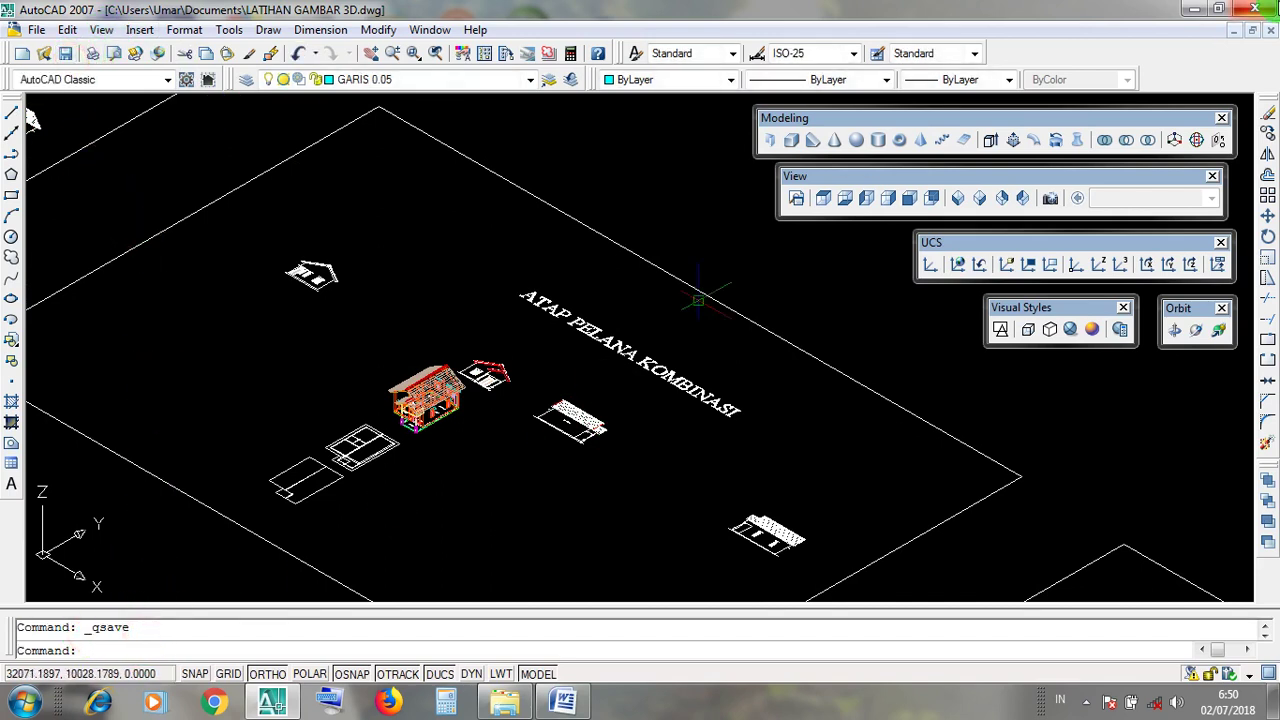
{"action": "left_click", "coordinate": [1204, 12]}
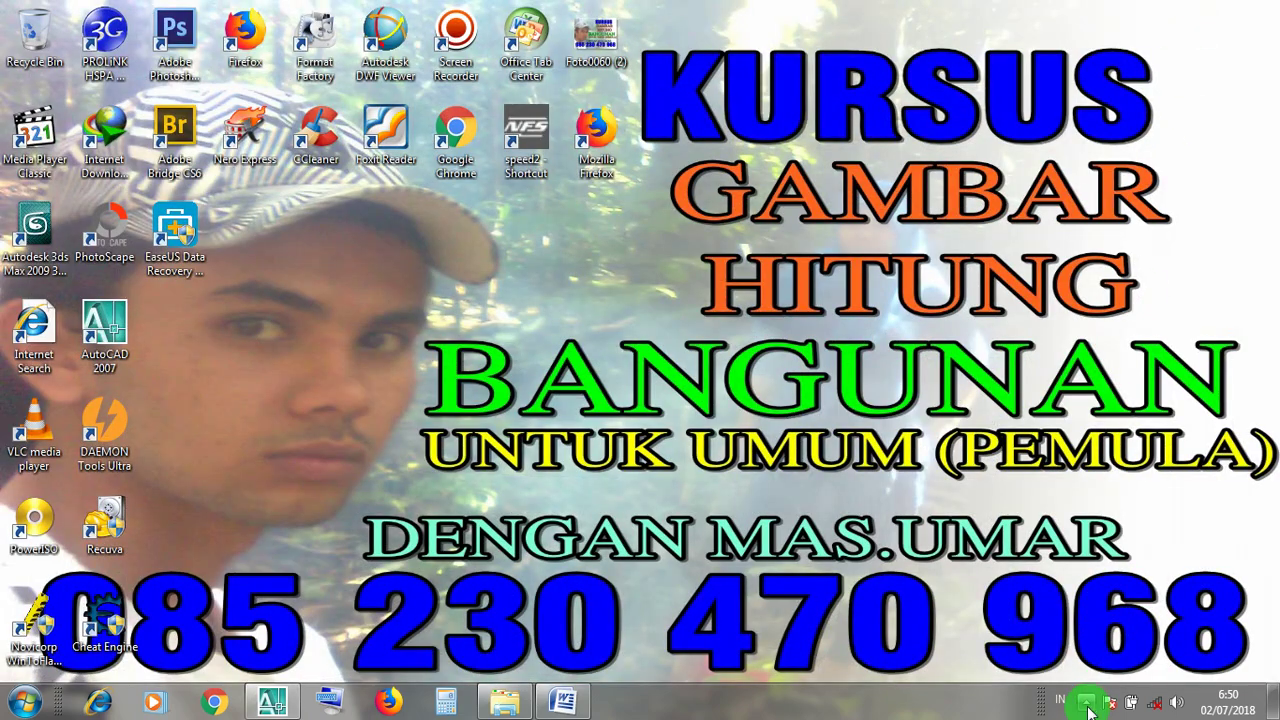
{"action": "left_click", "coordinate": [1086, 703]}
{"action": "right_click", "coordinate": [1083, 578]}
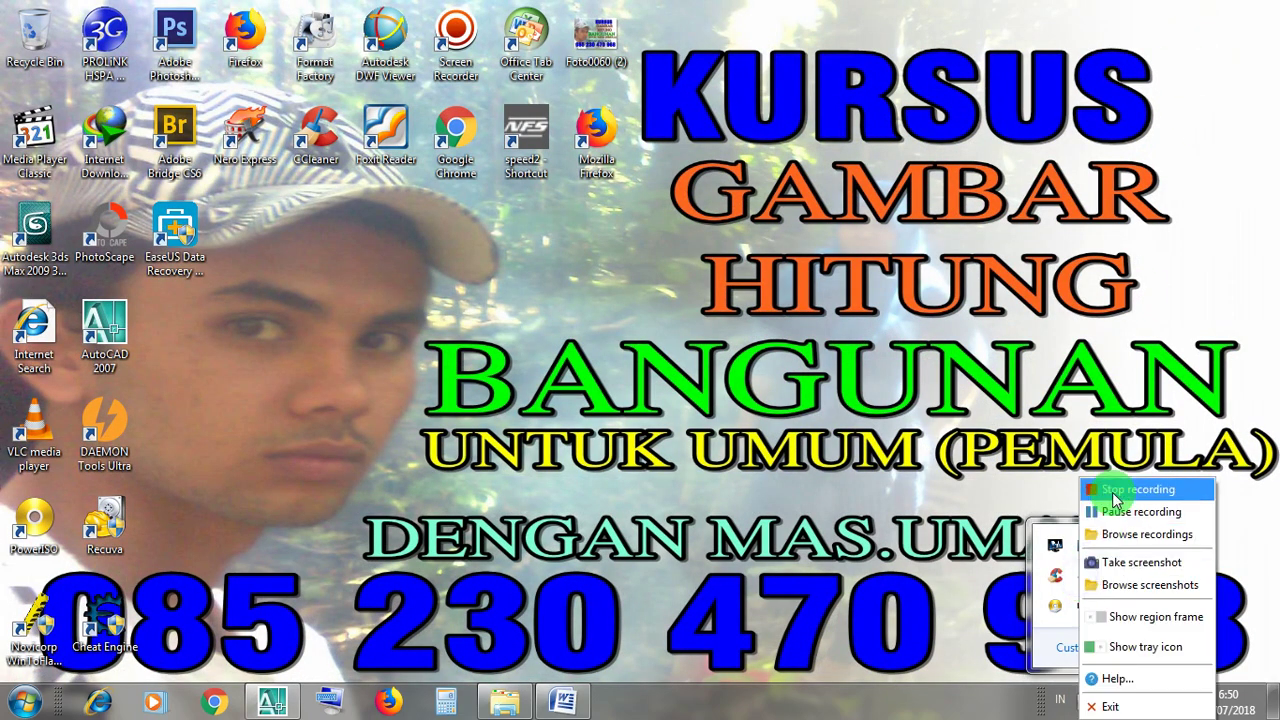